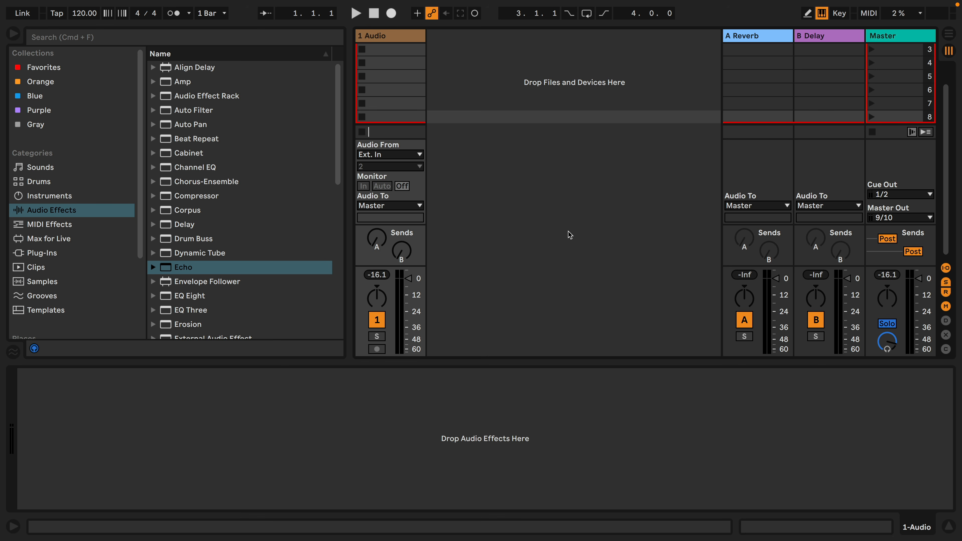
Set the 1 Audio track's Audio From input to Resampling.
click(568, 232)
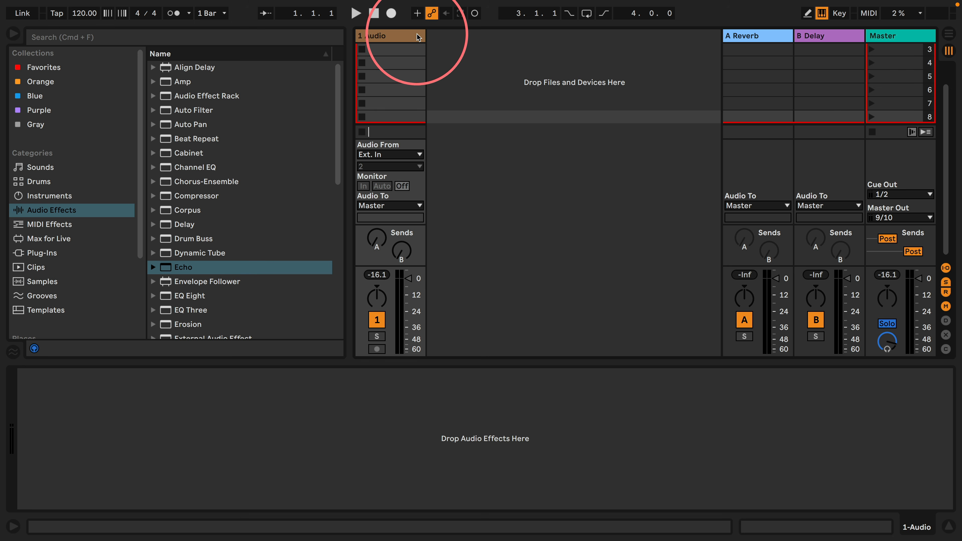
click(395, 34)
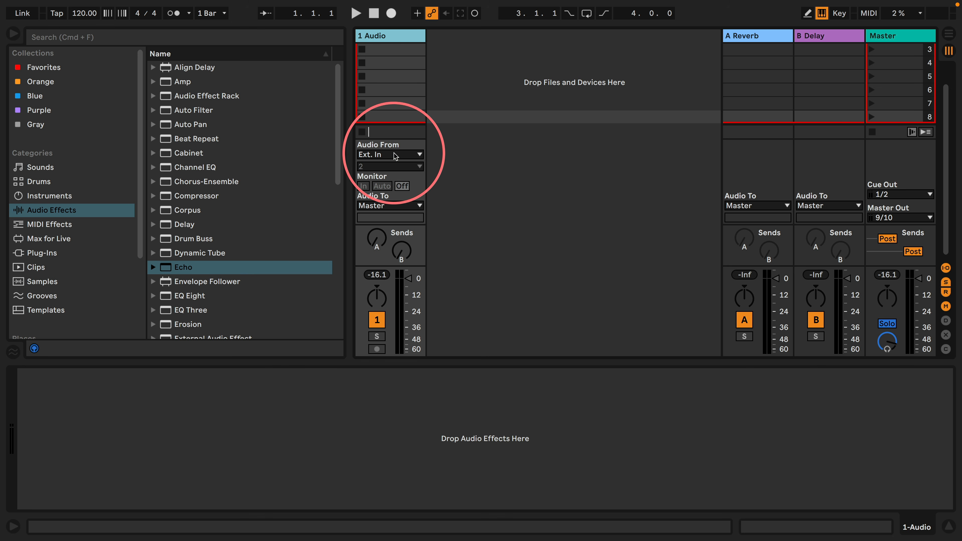
click(379, 154)
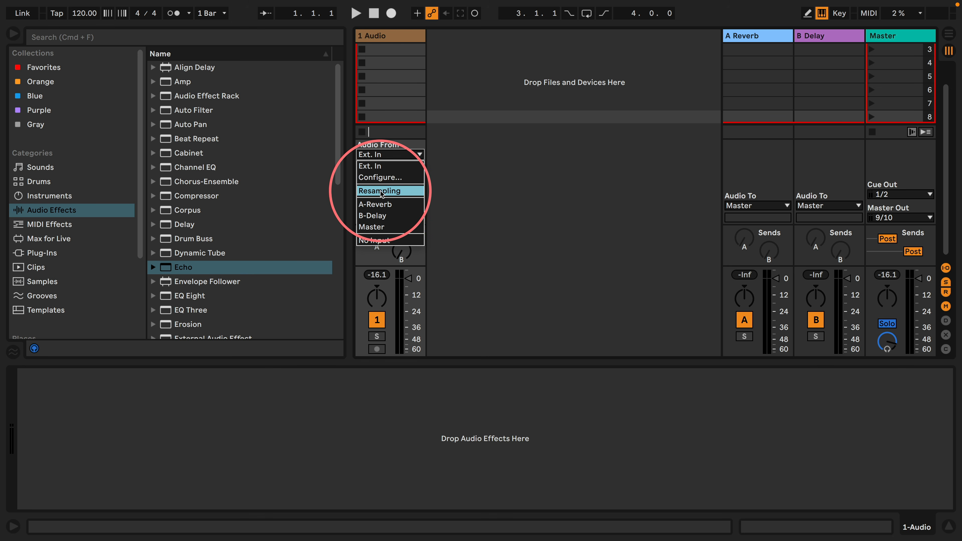
click(372, 193)
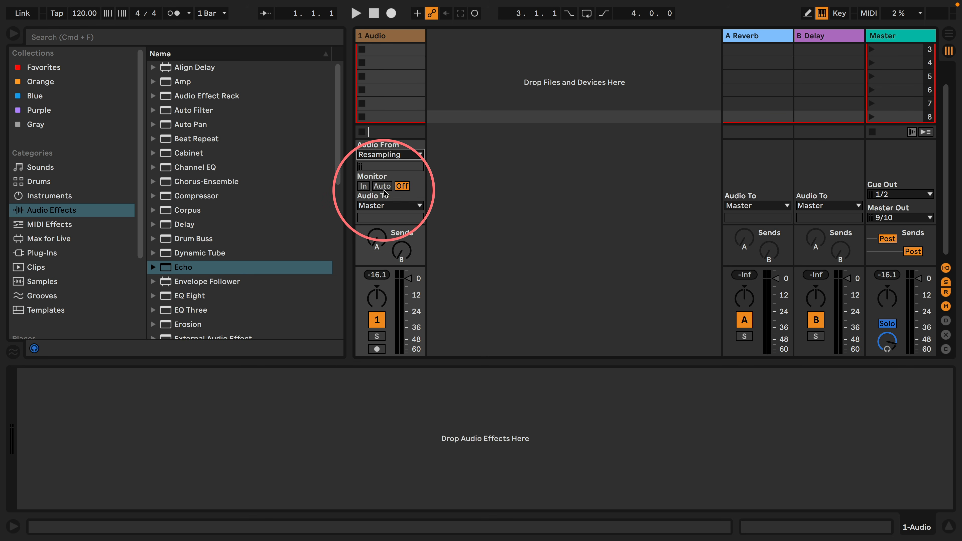
Check the Master track's device chain, and add the Echo effect to the 1 Audio track.
click(902, 38)
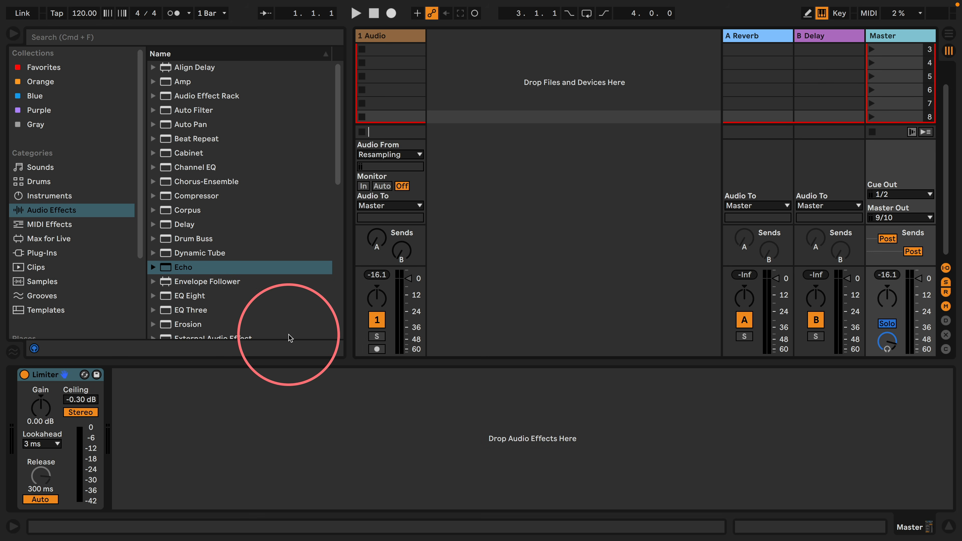
click(393, 32)
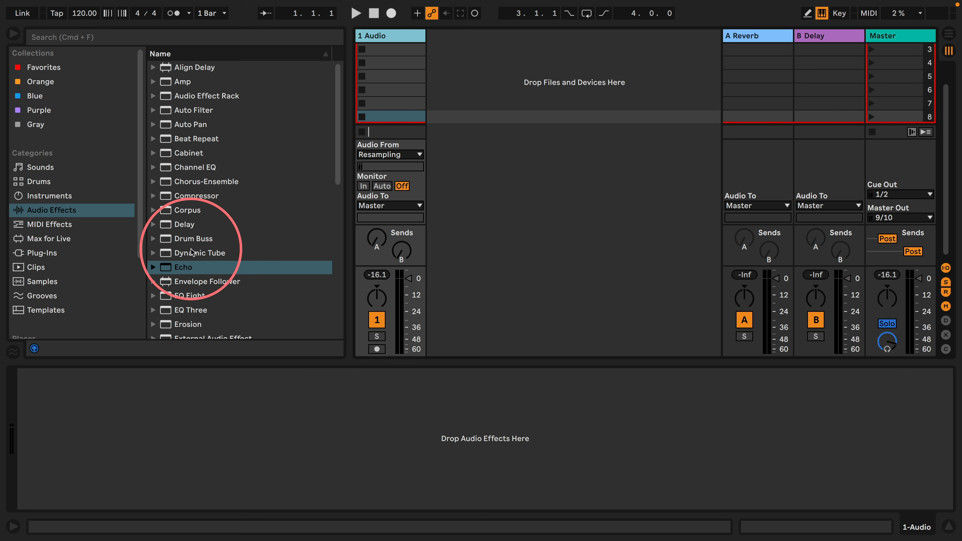
drag(178, 267, 171, 411)
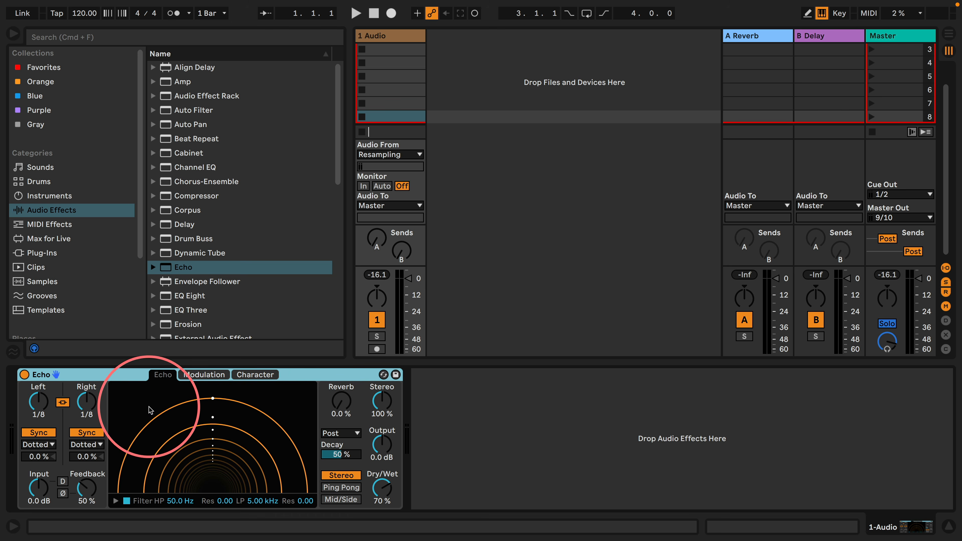
Show Echo's Character settings, and switch its delays to Time mode with 1.00 ms on both channels and 0 % feedback.
click(255, 374)
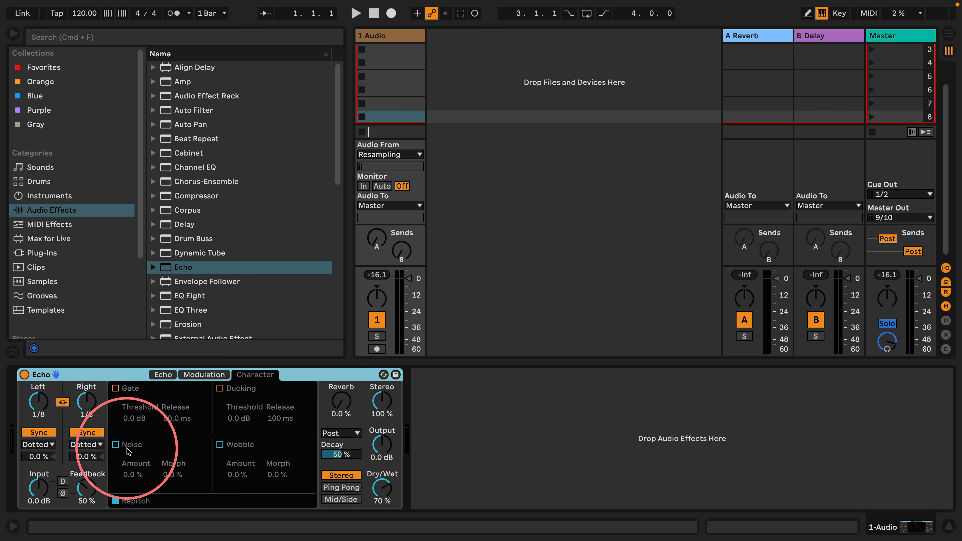
click(86, 433)
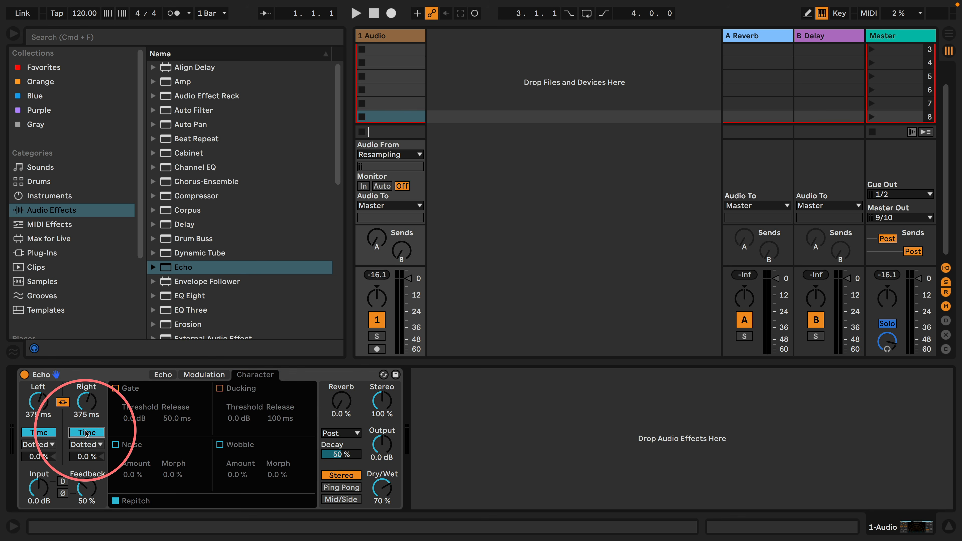
drag(84, 414, 87, 527)
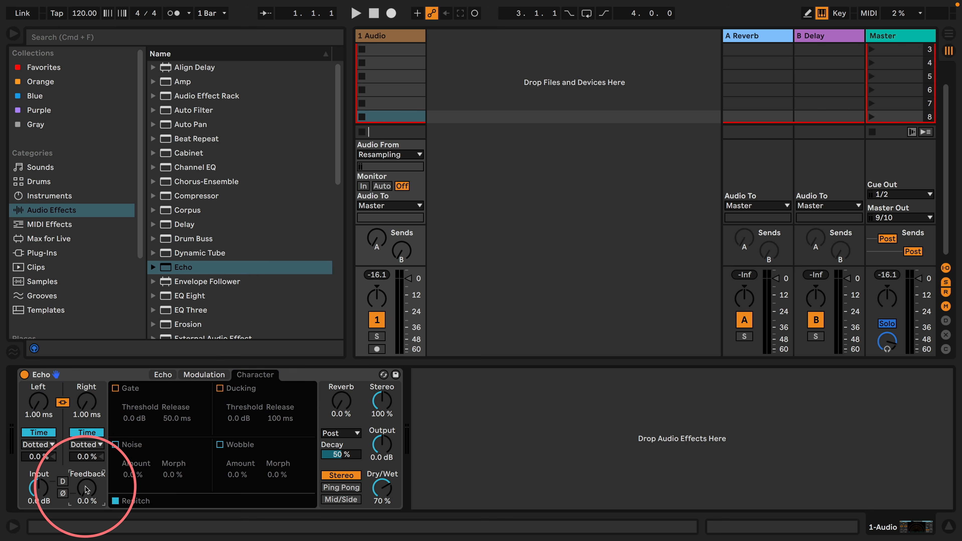
Add a Limiter from the audio effects after Echo in the 1 Audio track's device chain.
scroll(209, 177, down, 7)
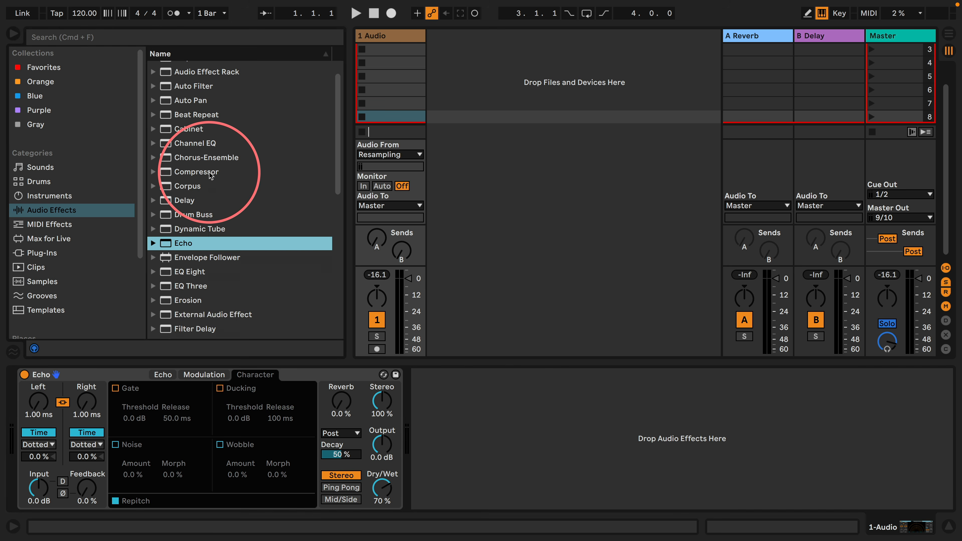
scroll(208, 176, down, 2)
drag(159, 184, 460, 419)
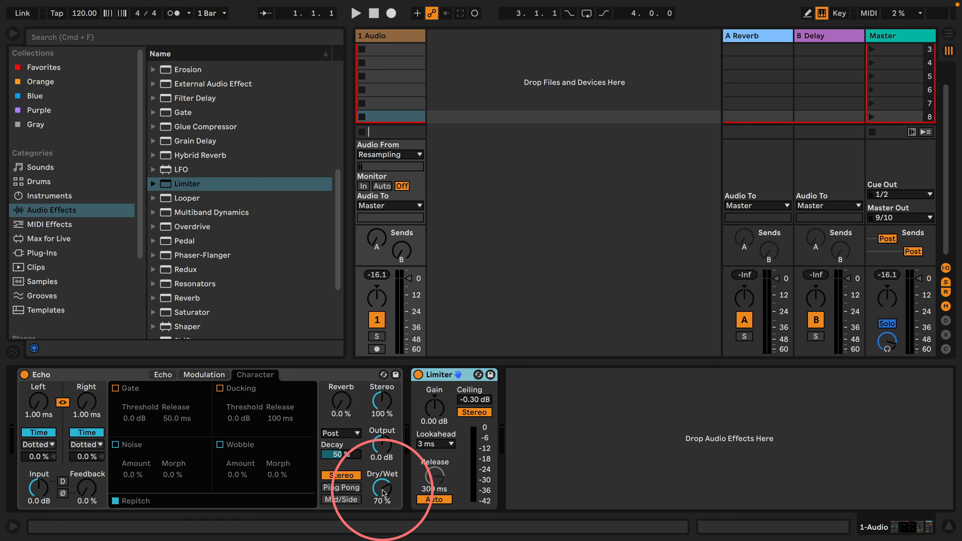
Set Echo's Dry/Wet to 100 % and enable its Noise with the Amount at 100 %.
drag(383, 490, 384, 493)
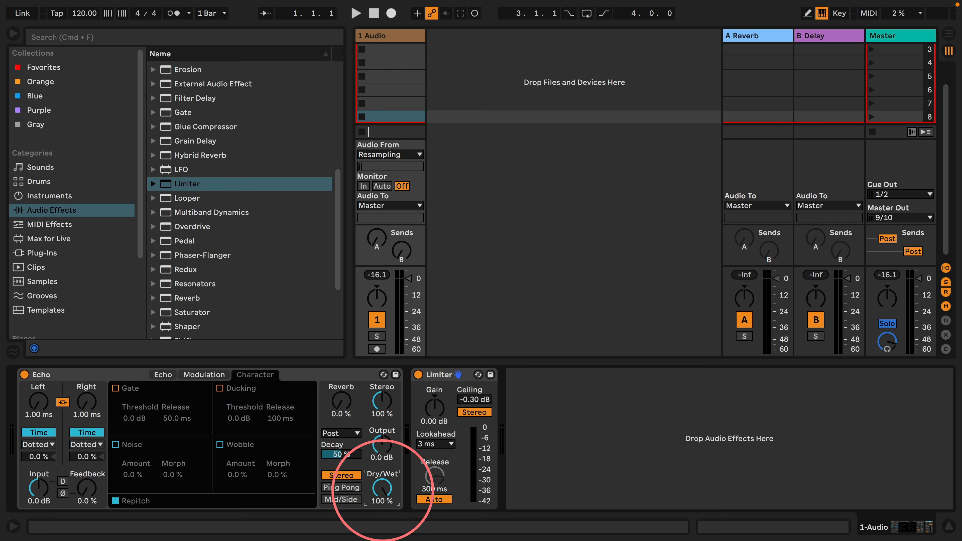
click(115, 445)
drag(132, 475, 134, 473)
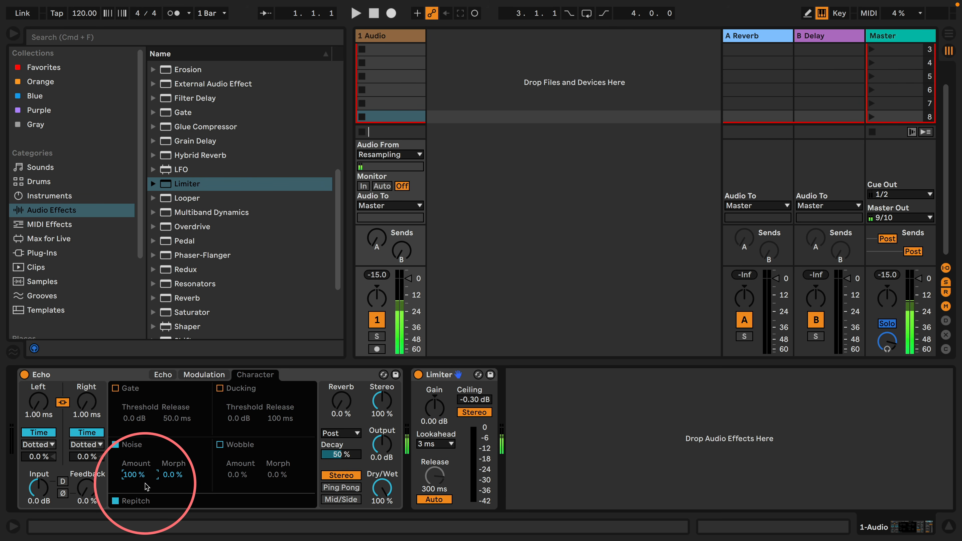
Try Echo's Noise Morph at settings such as 43 %, and reset Noise Amount and Morph to 0 %.
click(172, 475)
drag(172, 476, 173, 474)
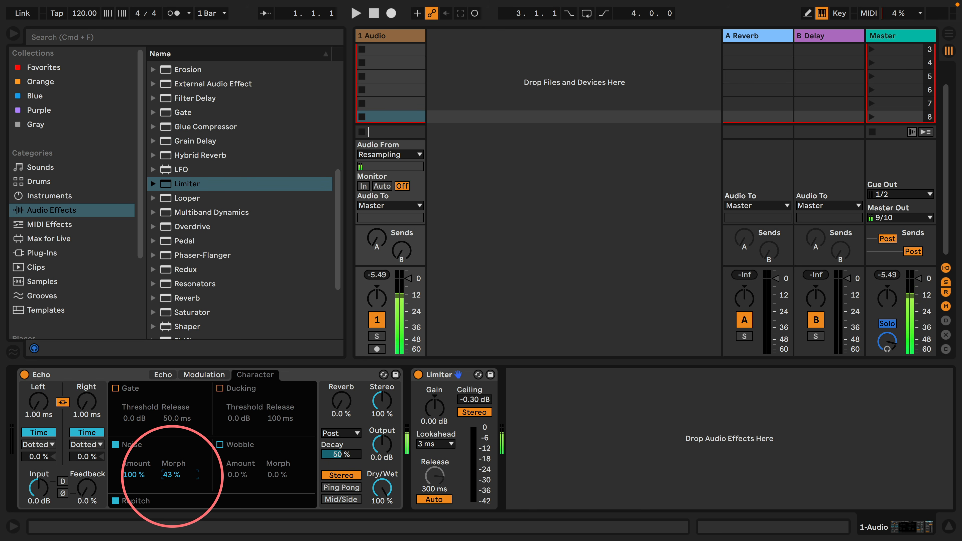
double_click(136, 473)
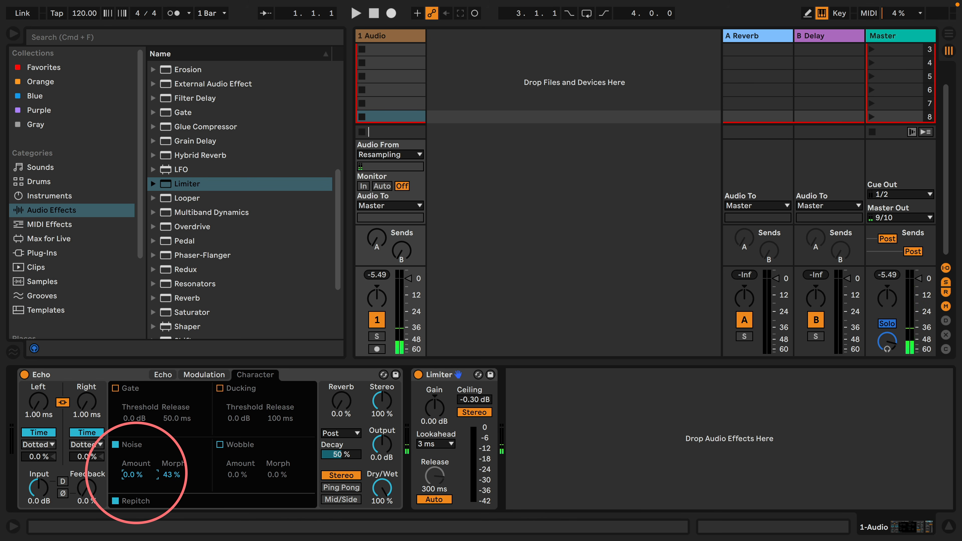
drag(136, 474, 173, 484)
double_click(132, 470)
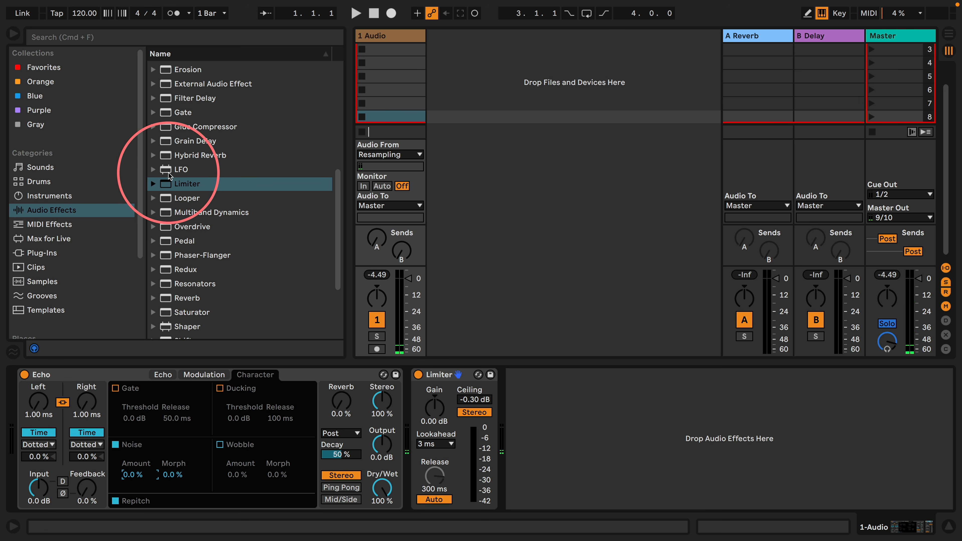
Add an LFO between Echo and the Limiter, and map it to Echo's Noise Morph.
drag(167, 169, 409, 393)
click(445, 393)
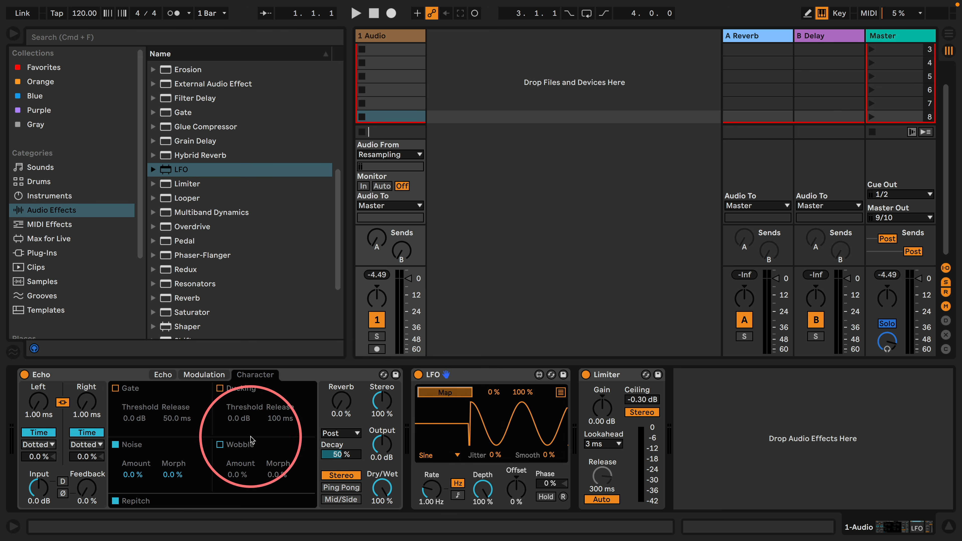
click(173, 475)
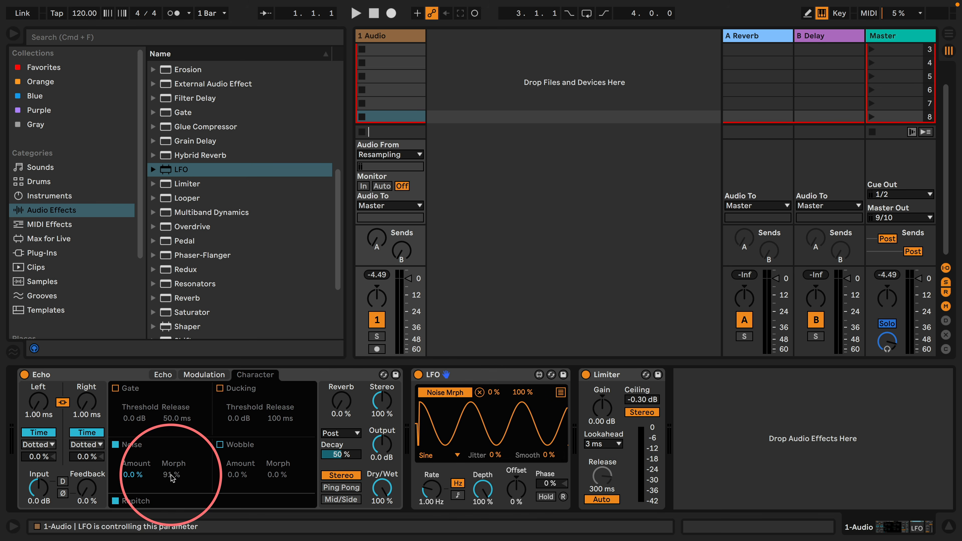
Set the LFO to the Random waveform with 100 % Smooth and a Rate of 5.38 Hz.
click(436, 456)
click(431, 431)
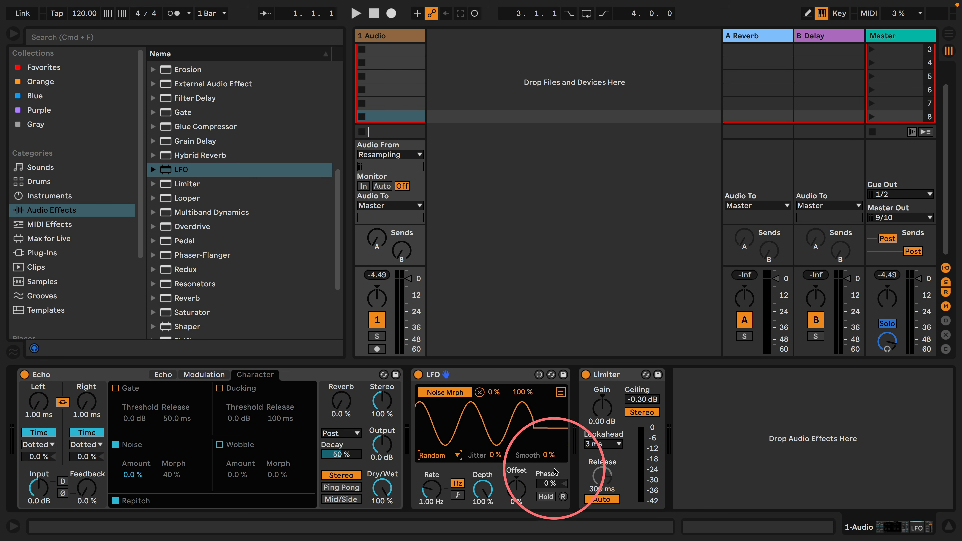
drag(554, 457, 557, 328)
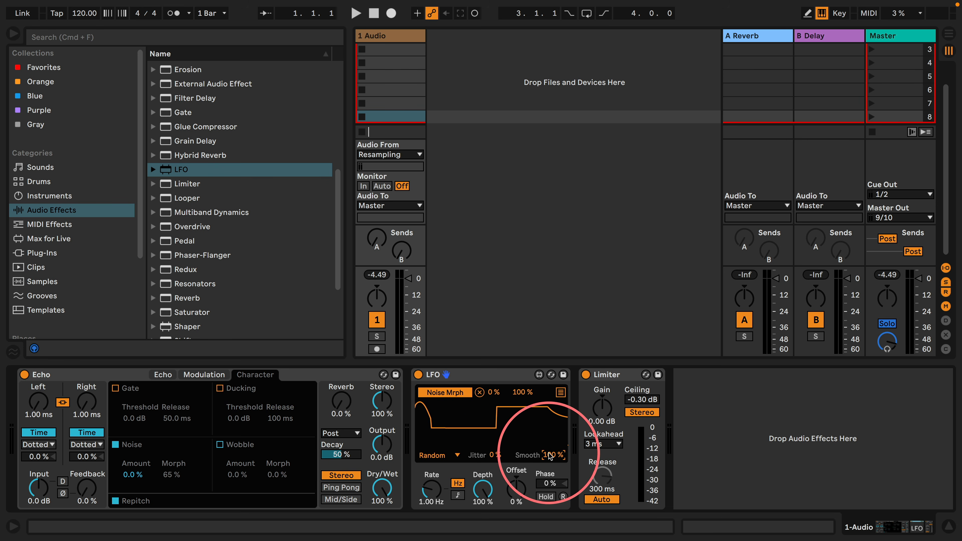
mouse_move(431, 491)
mouse_down()
mouse_move(409, 496)
mouse_move(423, 477)
mouse_up()
Audition the modulated noise by raising Echo's Noise Amount to 100 % and lowering it to 1.6 %.
mouse_move(131, 474)
mouse_down()
mouse_move(129, 459)
mouse_move(128, 474)
mouse_up()
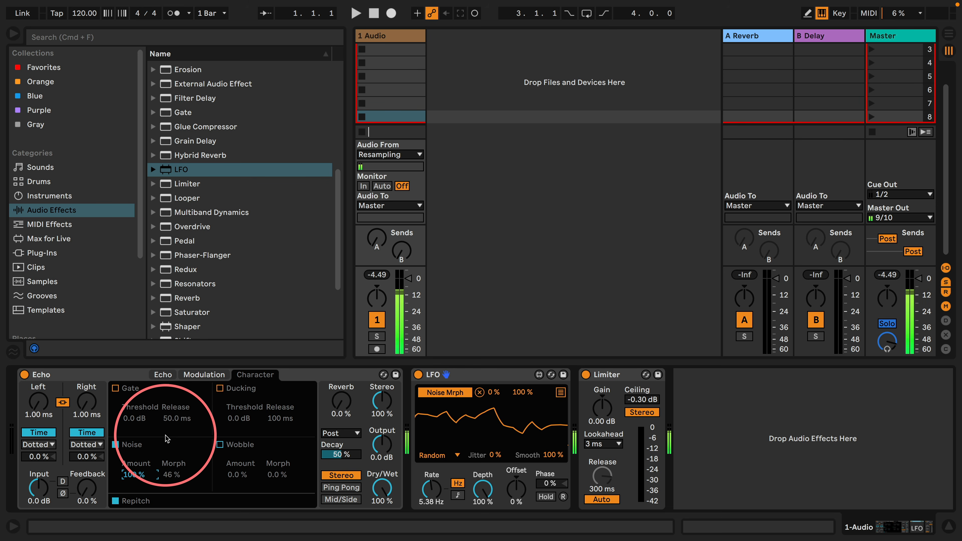
drag(129, 474, 129, 477)
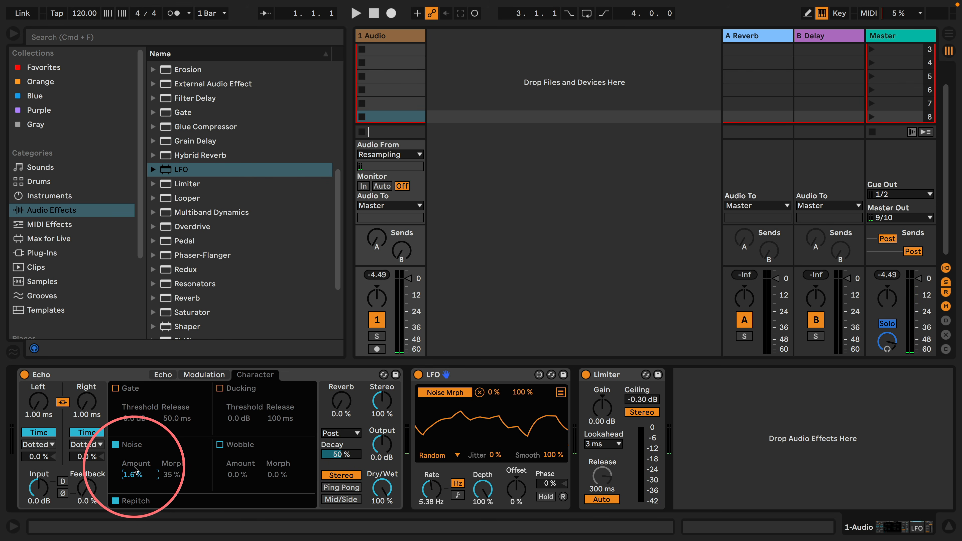
Add a Vocoder between Echo and the LFO, keeping Noise as its carrier.
scroll(194, 195, down, 5)
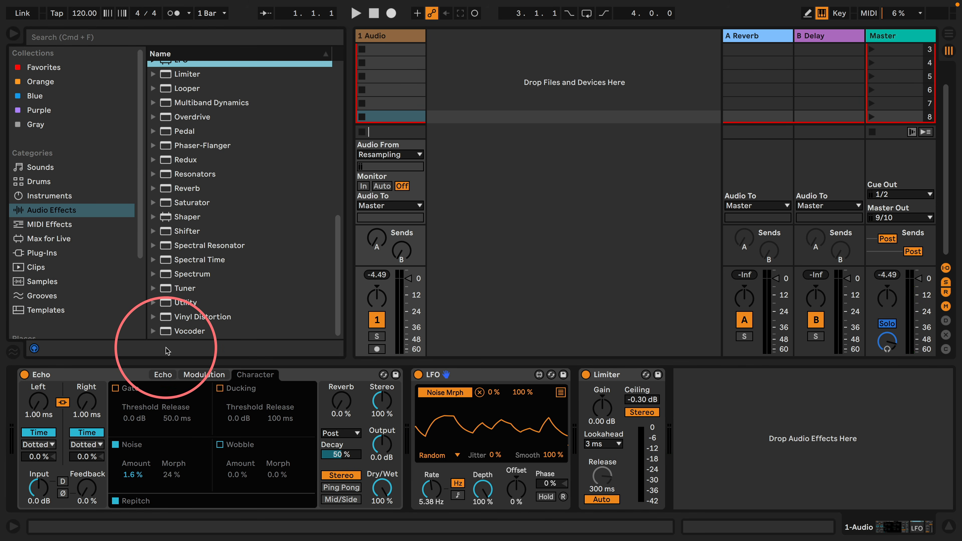
drag(163, 332, 394, 385)
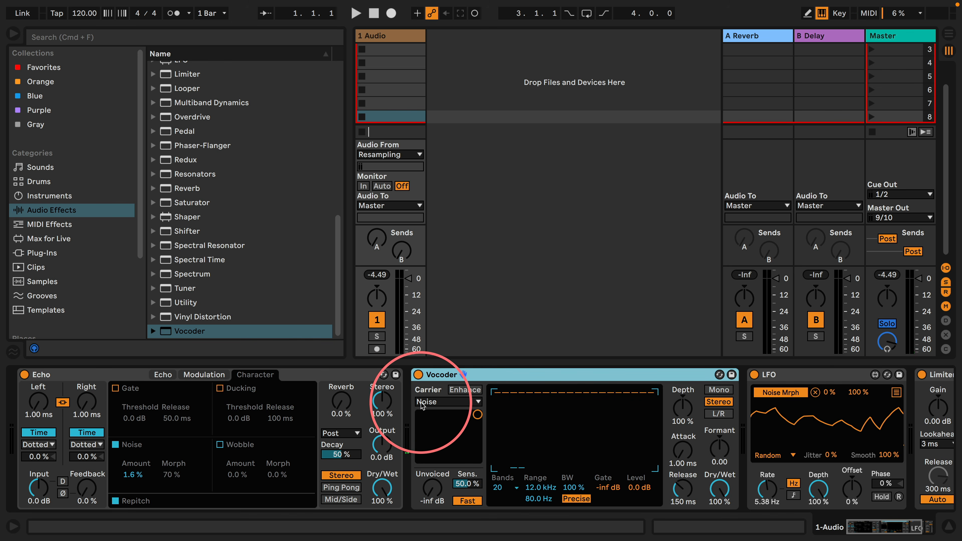
click(455, 403)
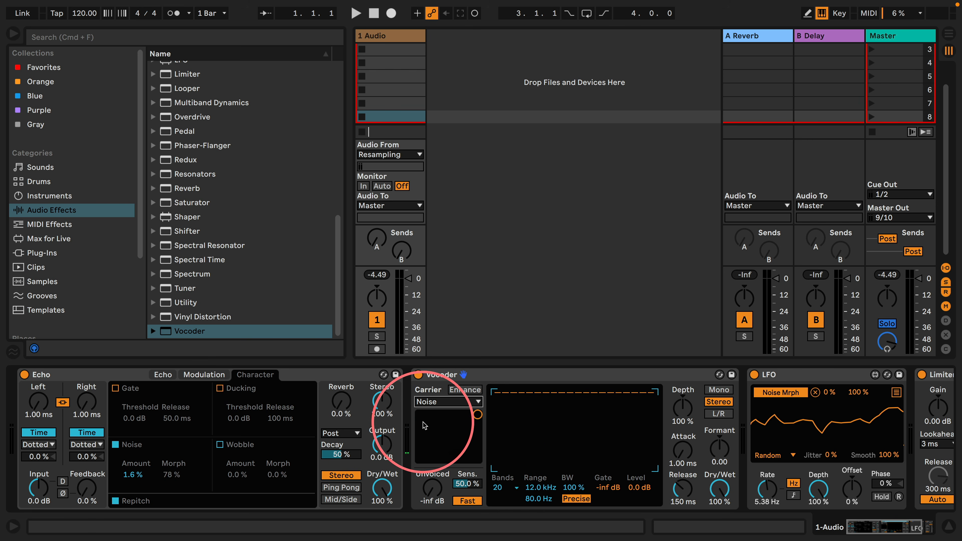
Audition Echo's Noise Amount between 0 % and 100 % through the Vocoder, and leave it at 100 %.
drag(129, 476, 129, 466)
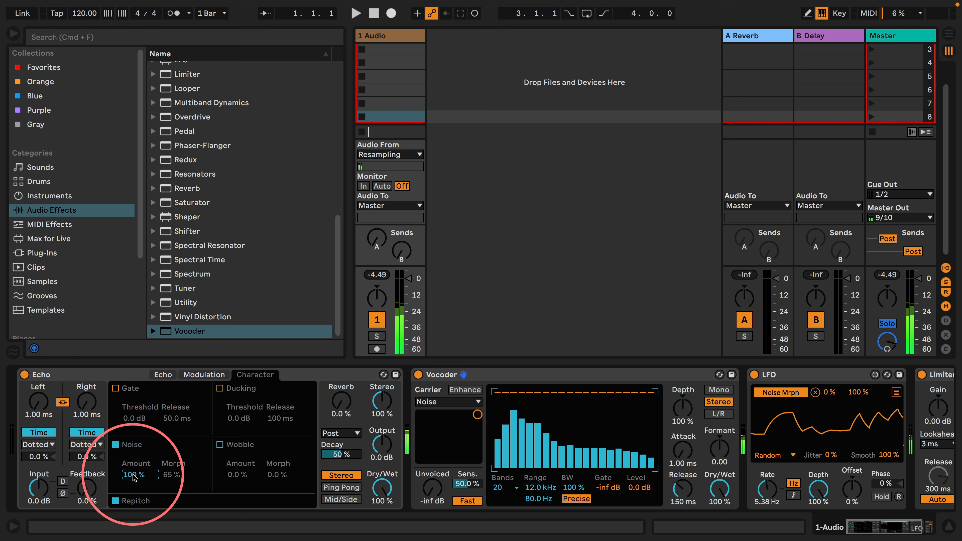
drag(133, 475, 133, 513)
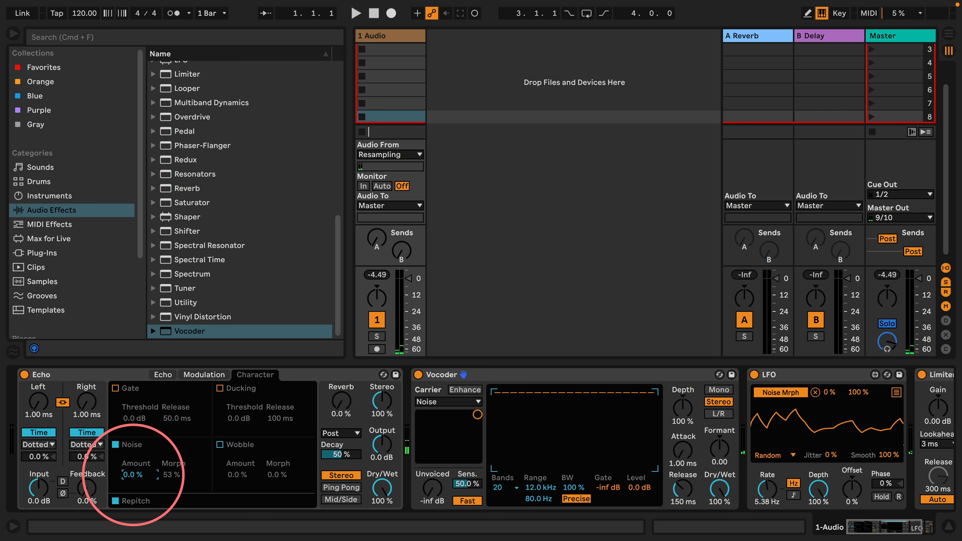
drag(133, 475, 133, 437)
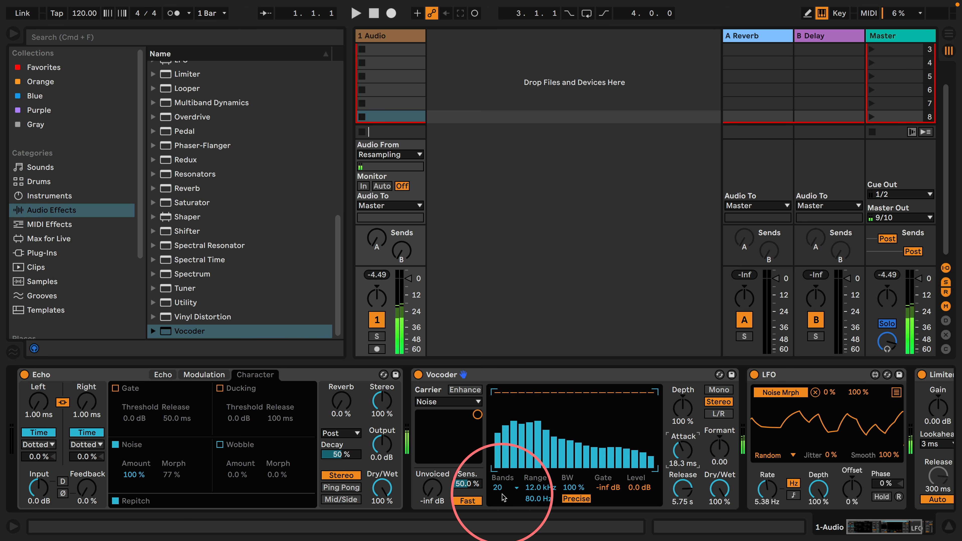
Set the Vocoder to 4 bands with Dry/Wet at 50 % and Formant at 10.8.
click(509, 487)
click(499, 376)
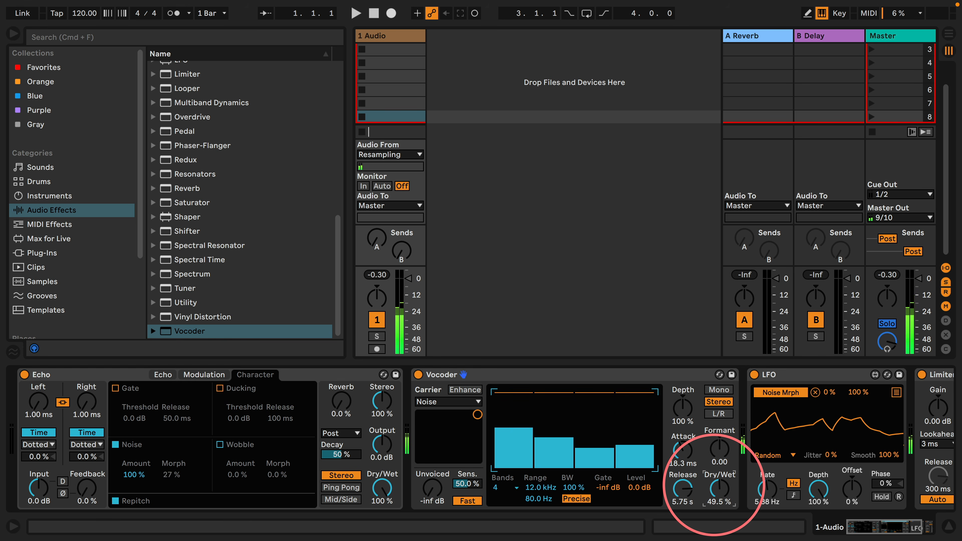
drag(715, 486, 721, 454)
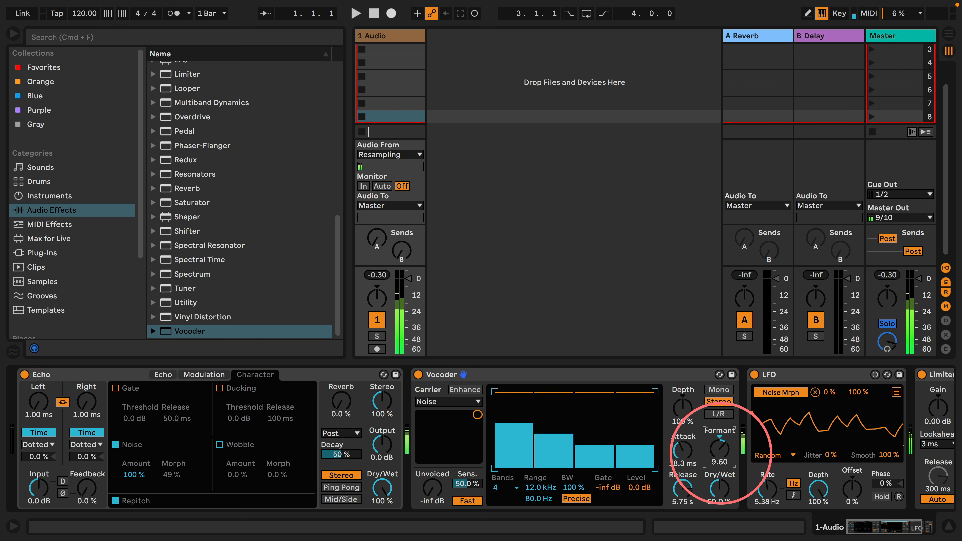
drag(721, 454, 721, 453)
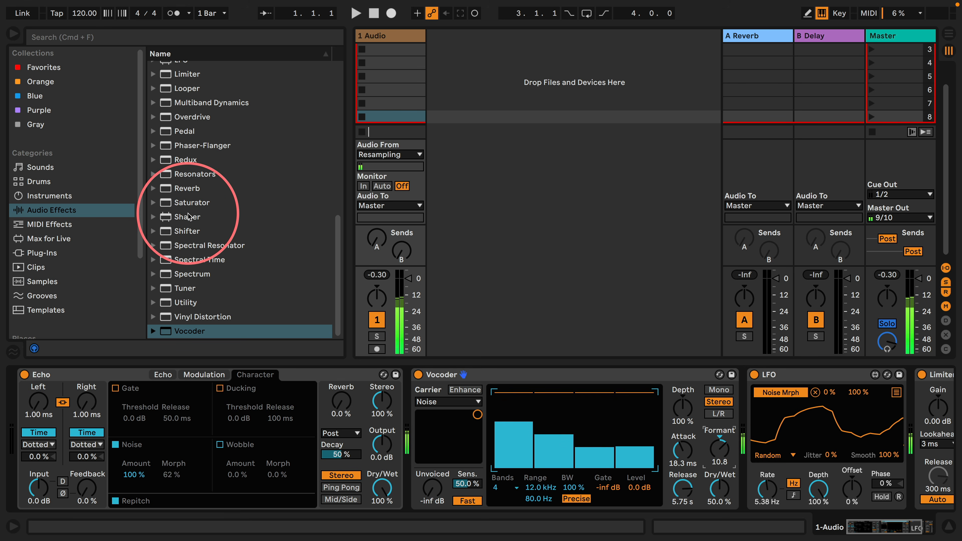
Add a second LFO directly after the Vocoder, and map it to the Vocoder's Formant.
scroll(184, 220, up, 5)
drag(181, 183, 740, 399)
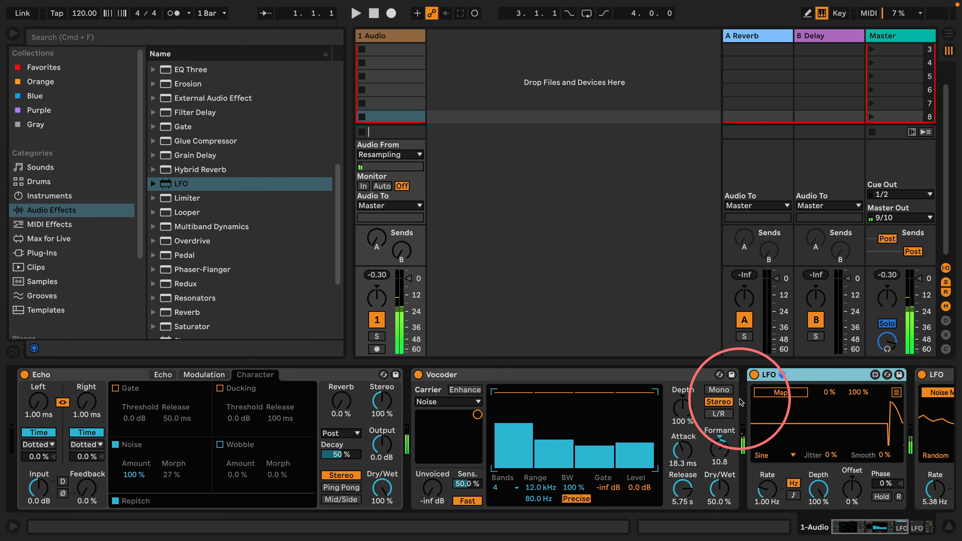
click(781, 392)
click(720, 449)
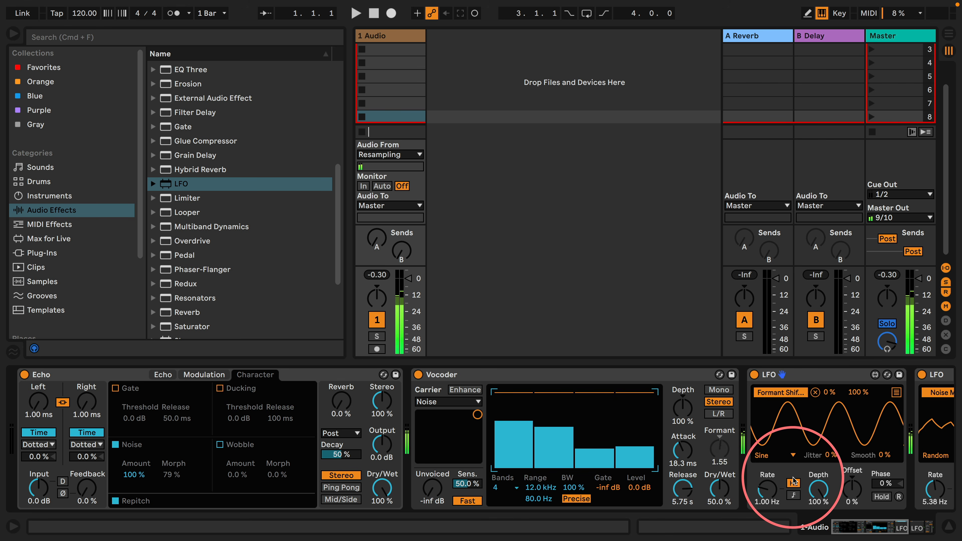
Set the waveform of the LFO controlling the Vocoder's Formant to Random.
click(776, 455)
click(769, 430)
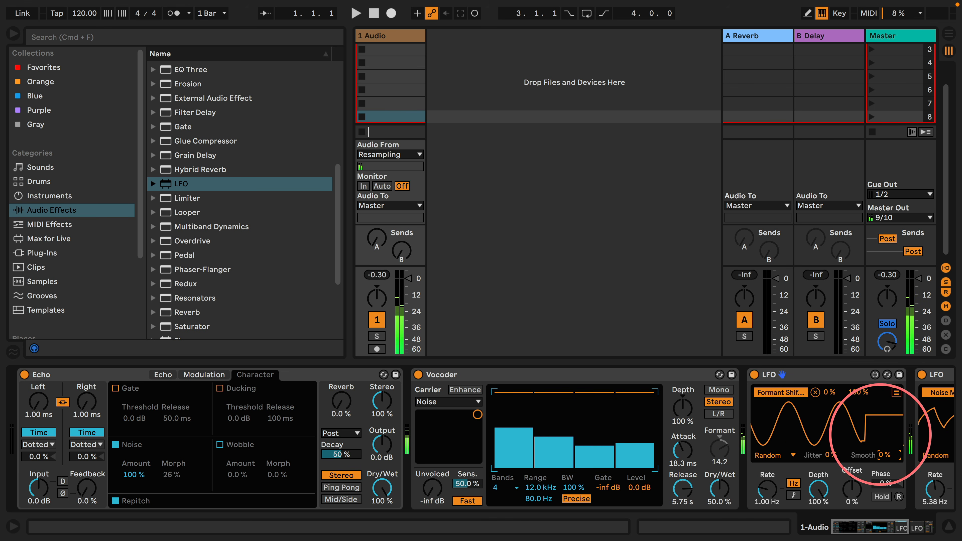
Set Smooth to 100 % and Rate to 4.47 Hz on the LFO modulating the Vocoder's Formant.
drag(885, 456, 937, 174)
drag(756, 491, 760, 484)
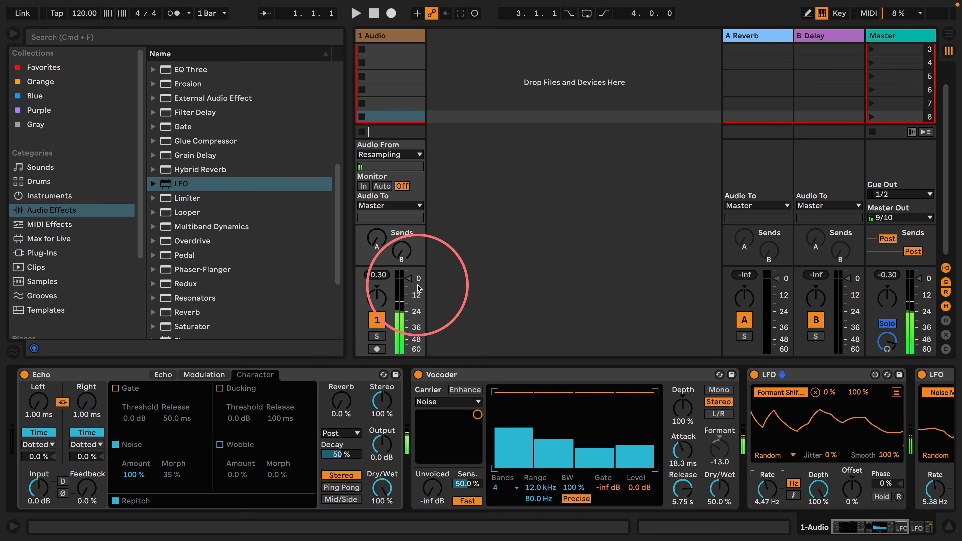
Arm the audio track for recording, and rename it Resample with a dark blue track colour.
click(376, 349)
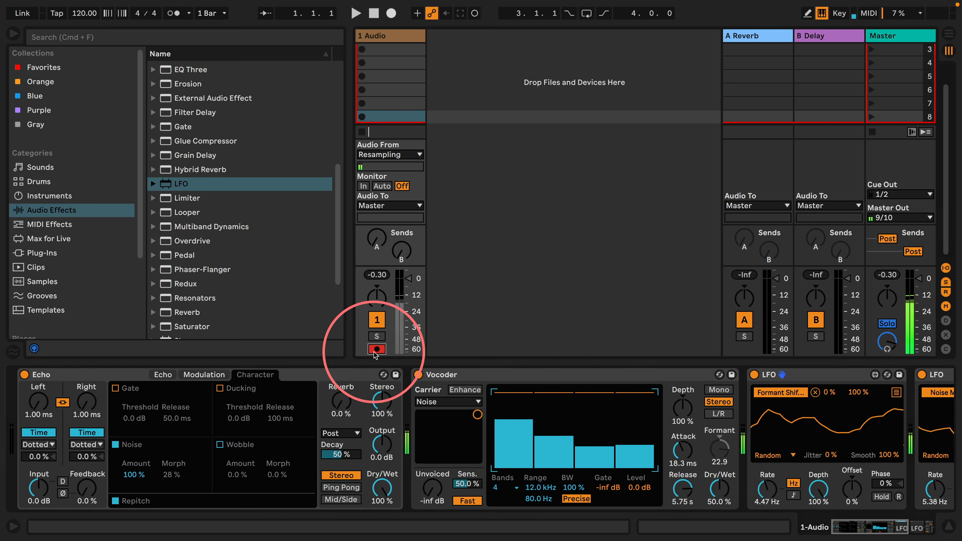
click(392, 39)
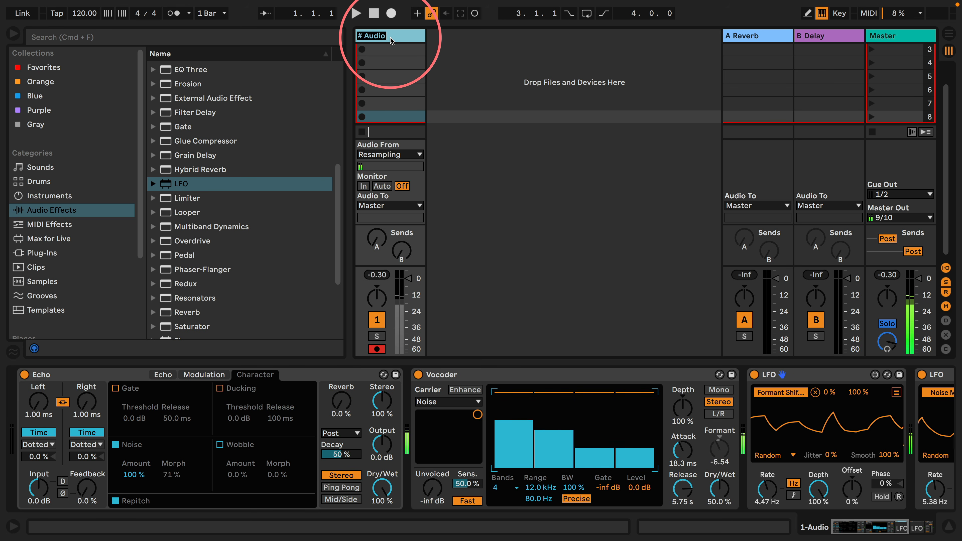
text(Resample)
key(Return)
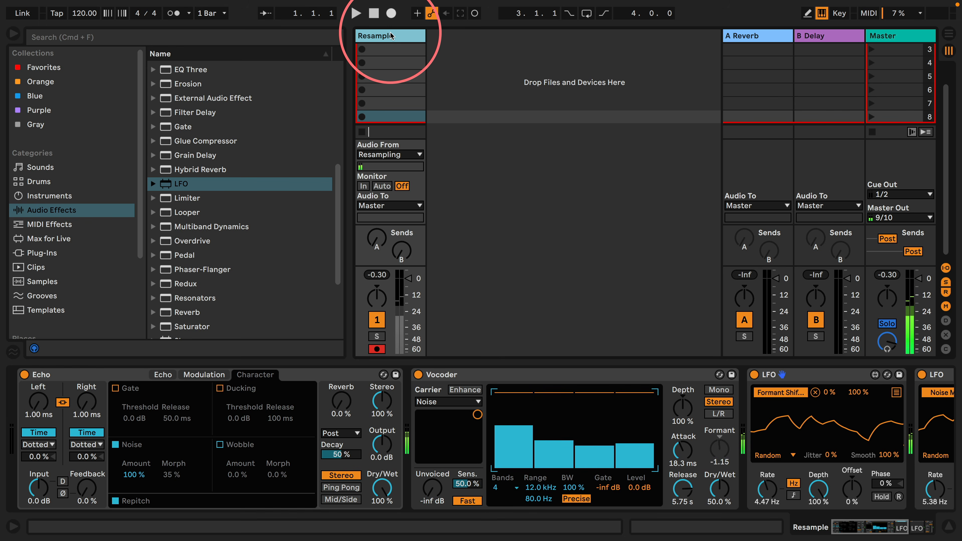
right_click(392, 37)
click(506, 243)
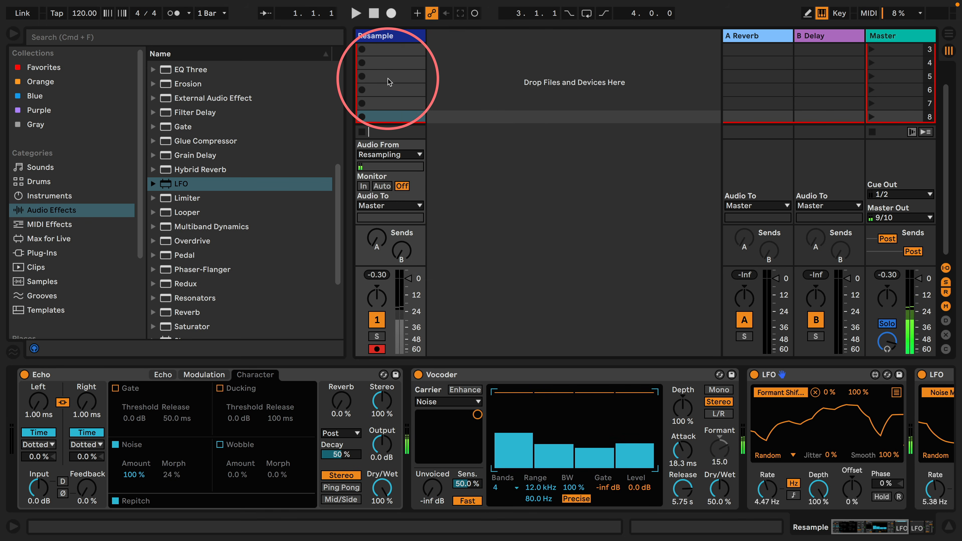
Record 10 bars of the resampled noise texture into the first clip slot of the Resample track.
scroll(386, 84, up, 2)
click(384, 50)
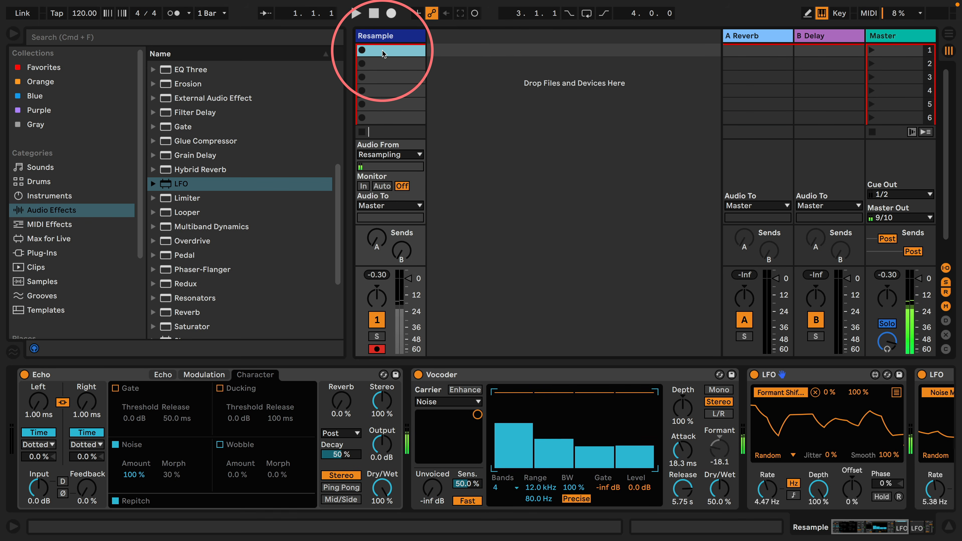
key(Return)
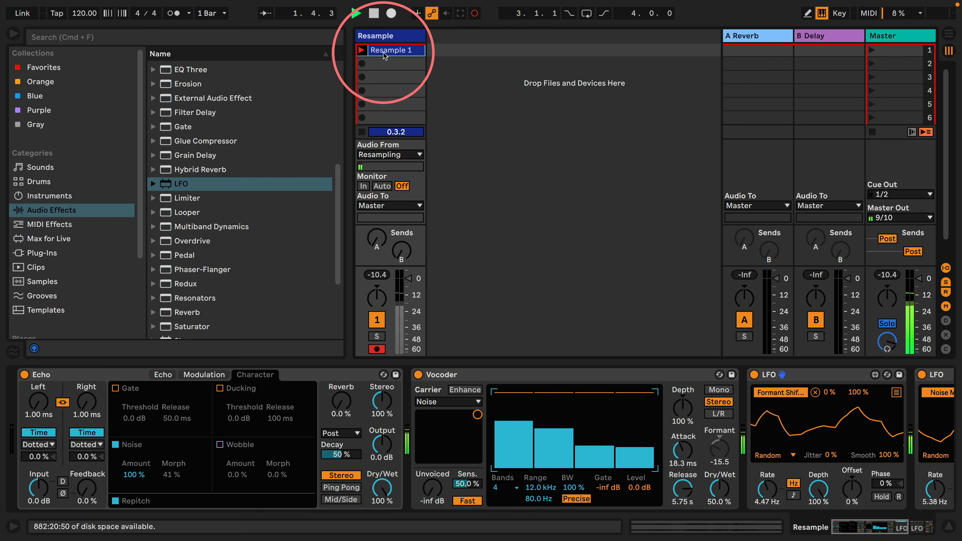
double_click(384, 54)
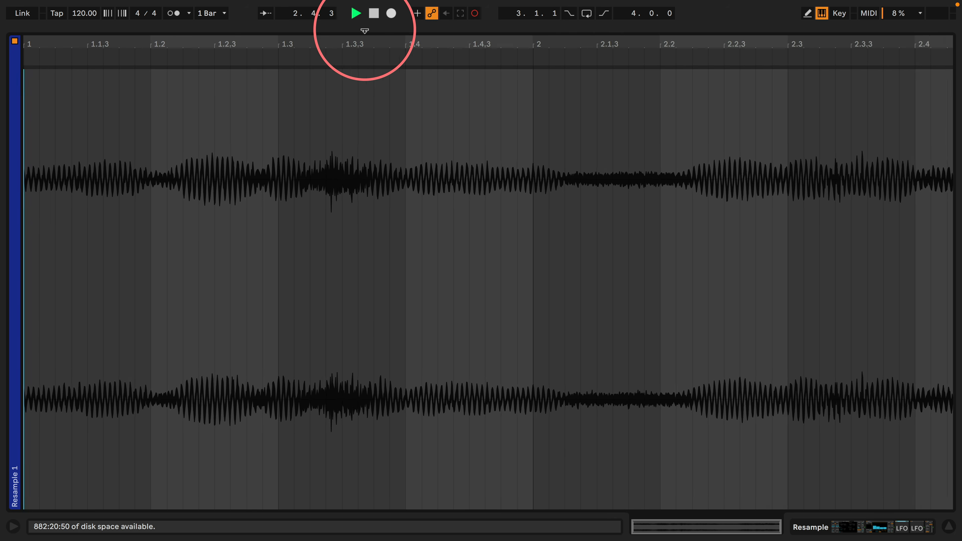
drag(365, 30, 372, 426)
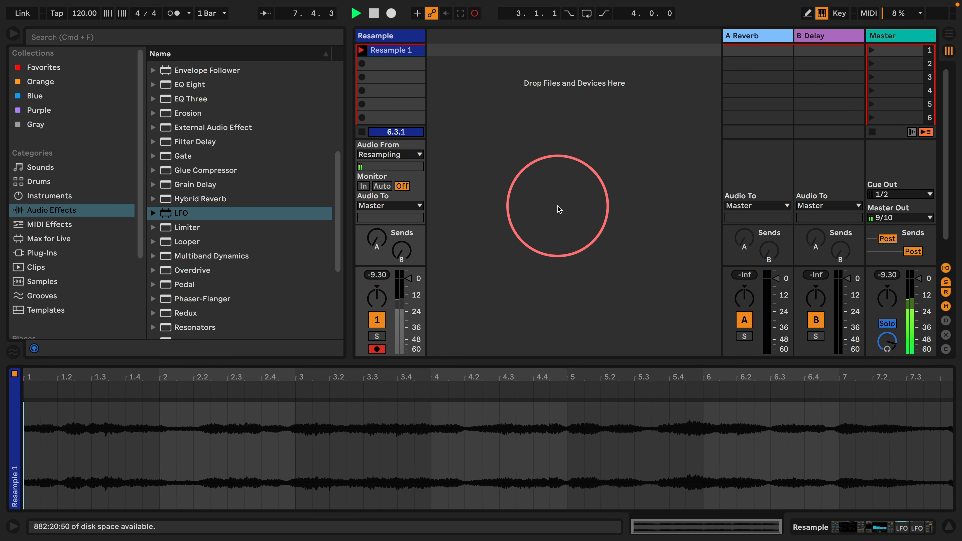
click(362, 132)
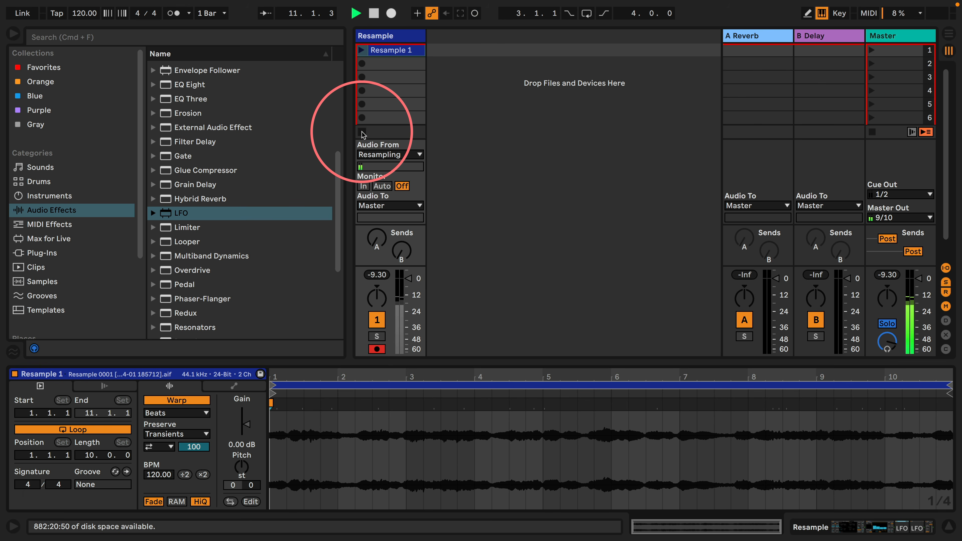
Group all devices on the Resample track, from Echo through Limiter, into an Audio Effect Rack and switch the rack off.
click(391, 38)
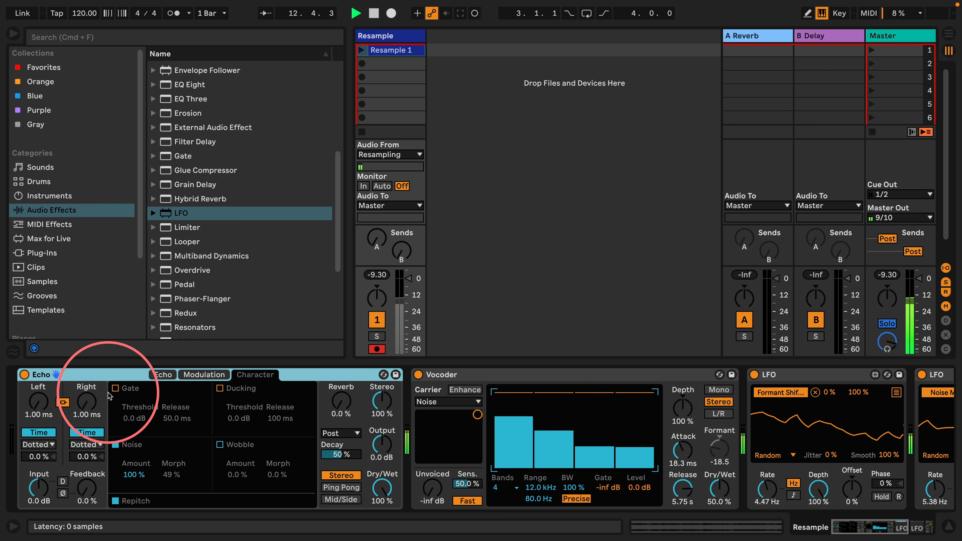
scroll(532, 404, right, 8)
shift+click(789, 376)
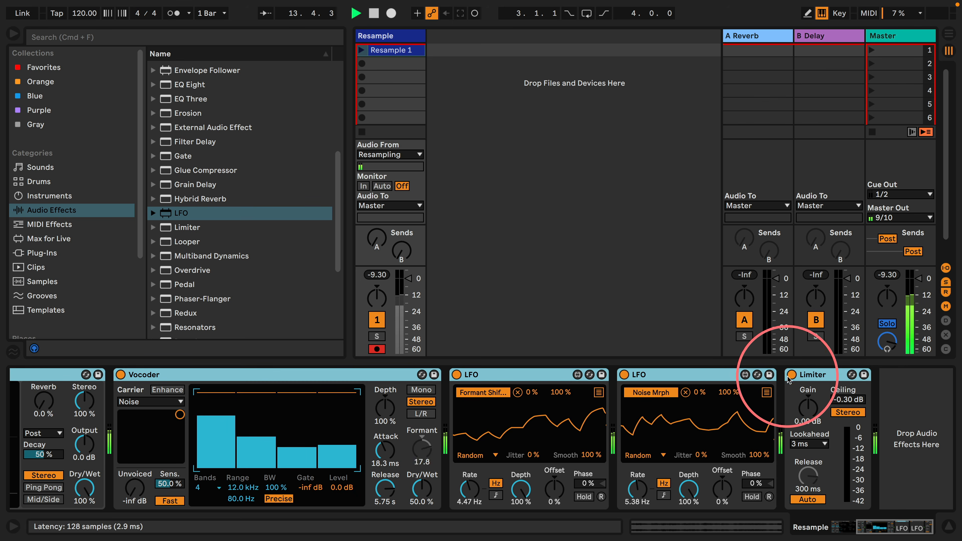
key(super+g)
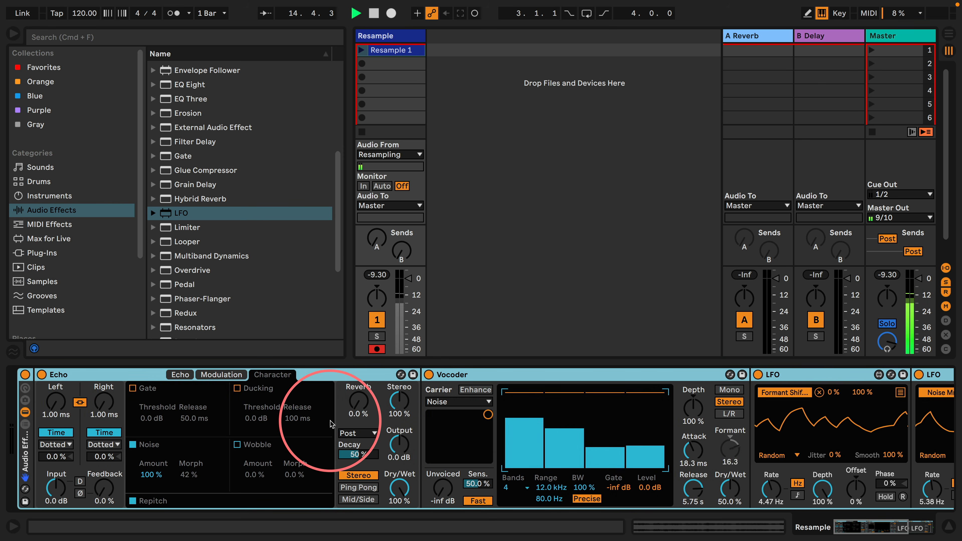
click(25, 375)
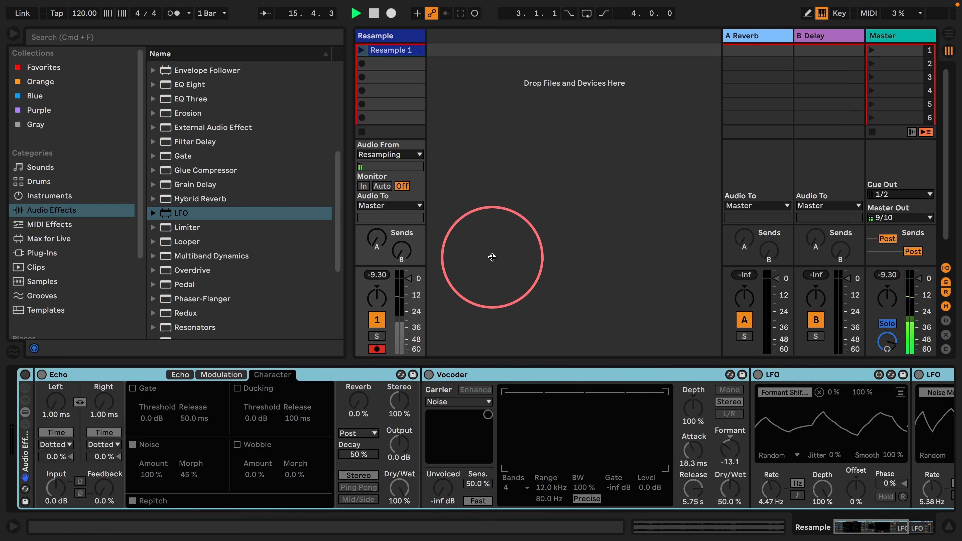
Add a new audio track beside Resample and name it Snare Gen.
click(500, 91)
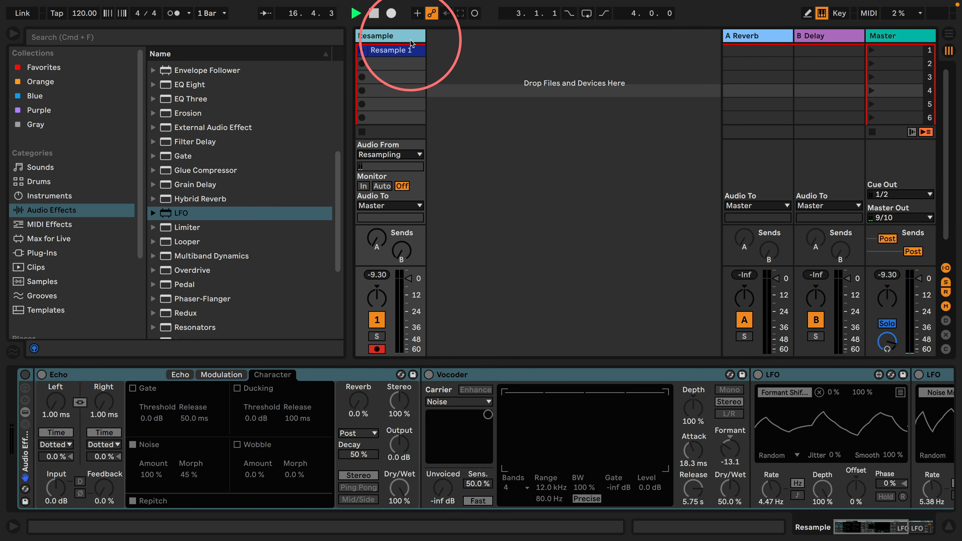
key(super+t)
click(450, 37)
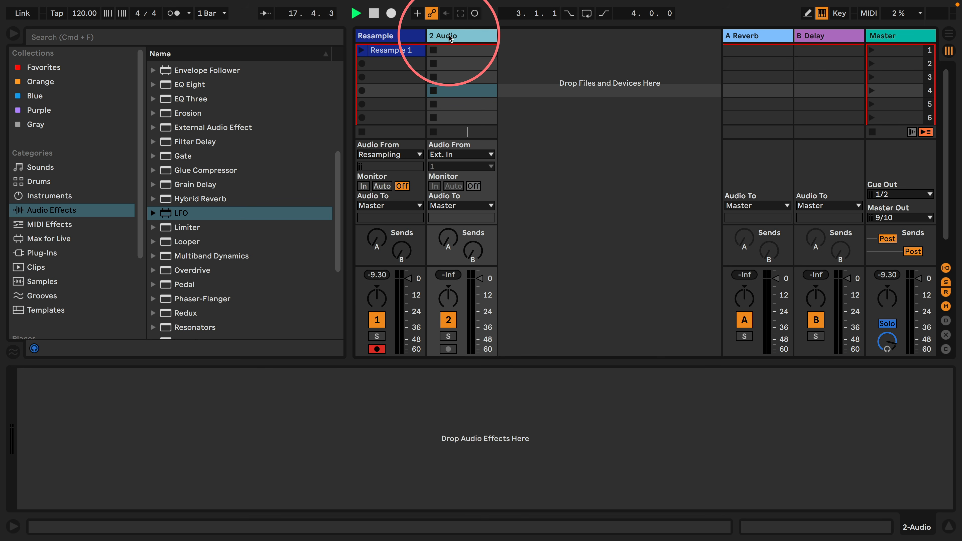
text(Snare Gen)
Move the Audio Effect Rack from the Resample track to Snare Gen, leaving it switched off and collapsed.
click(383, 36)
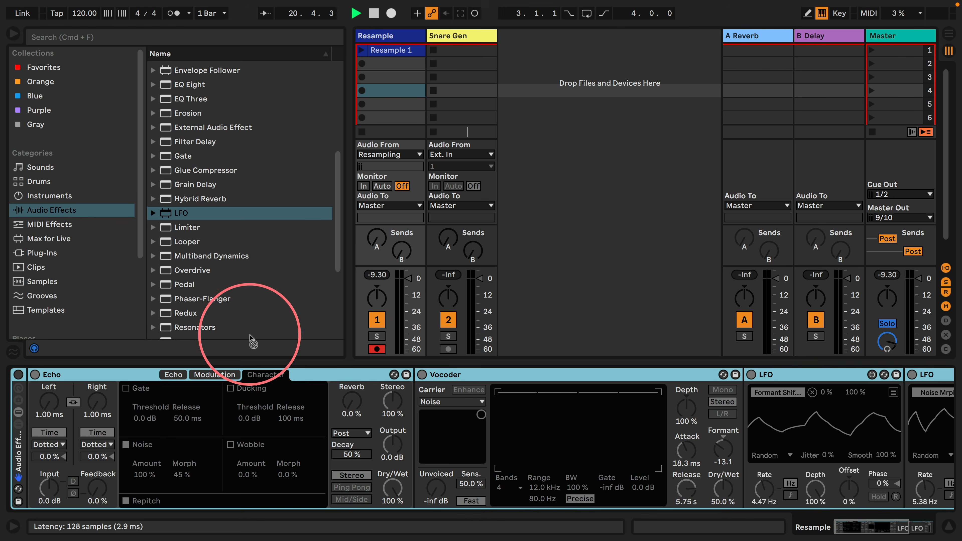
click(451, 35)
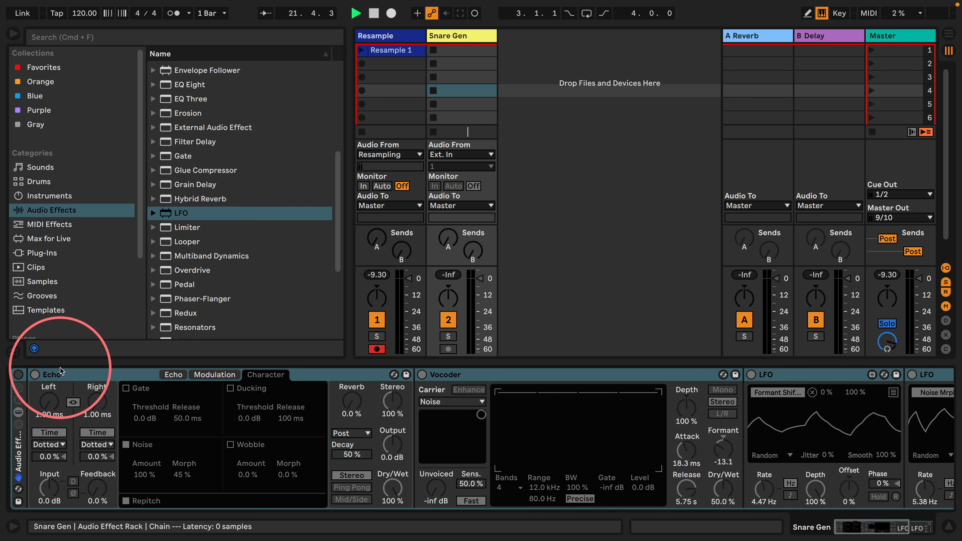
click(17, 375)
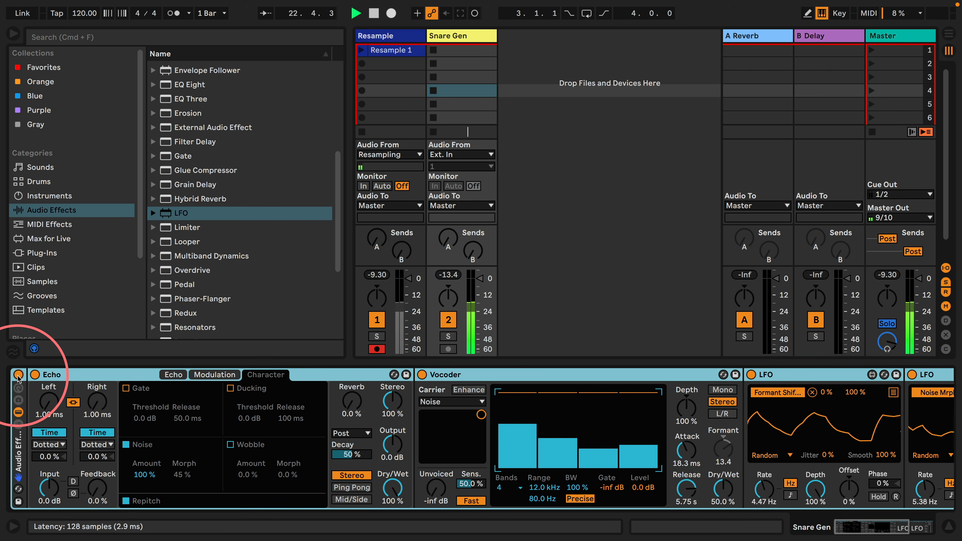
click(17, 375)
double_click(17, 453)
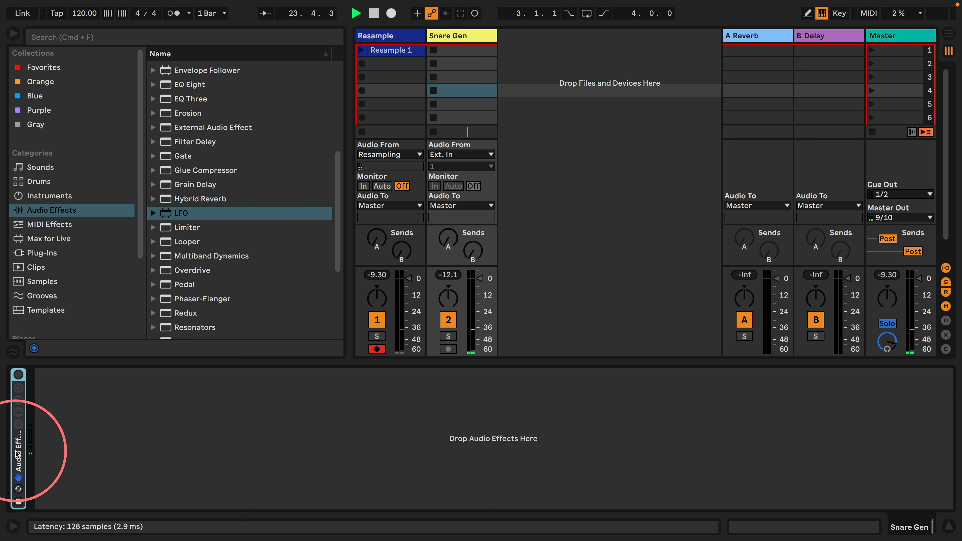
Play back the recorded clip on the Resample track, and stop it.
click(394, 36)
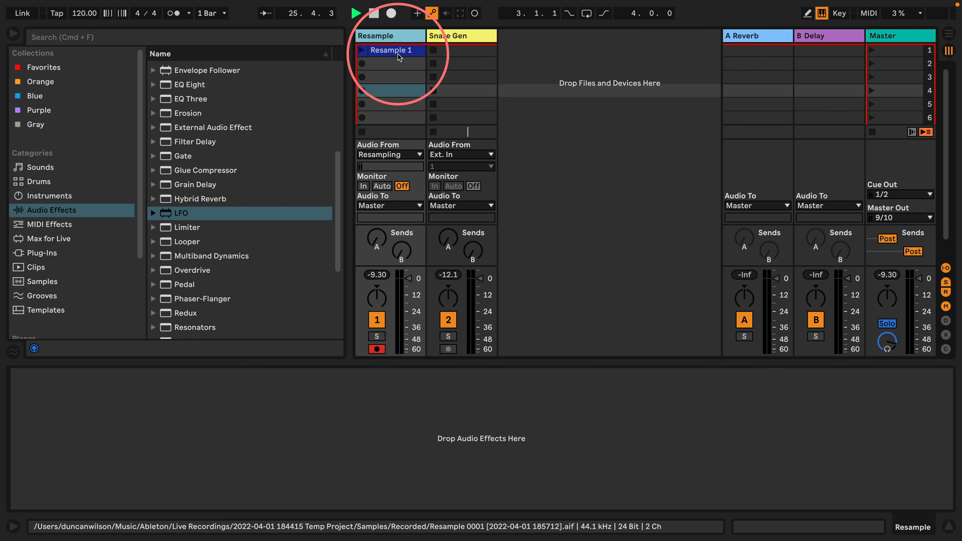
click(362, 51)
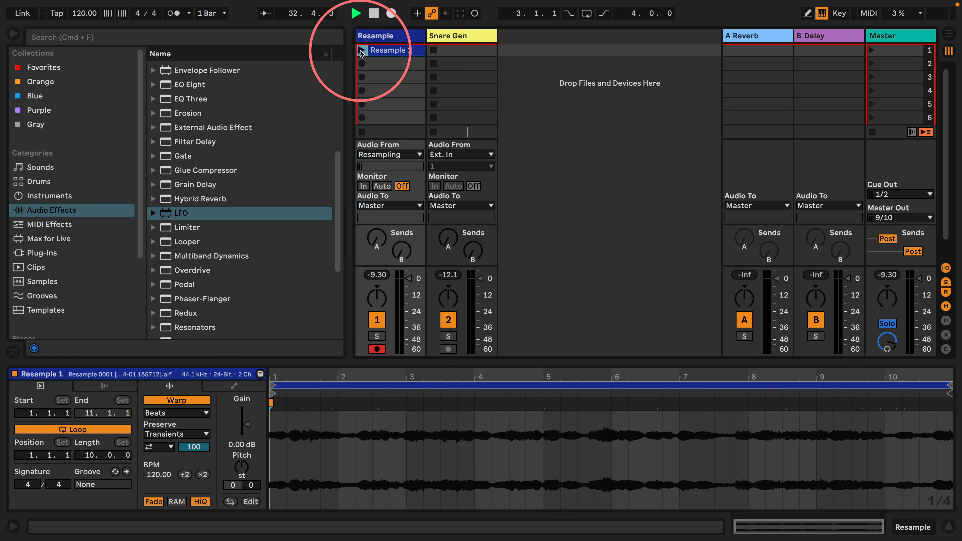
click(361, 51)
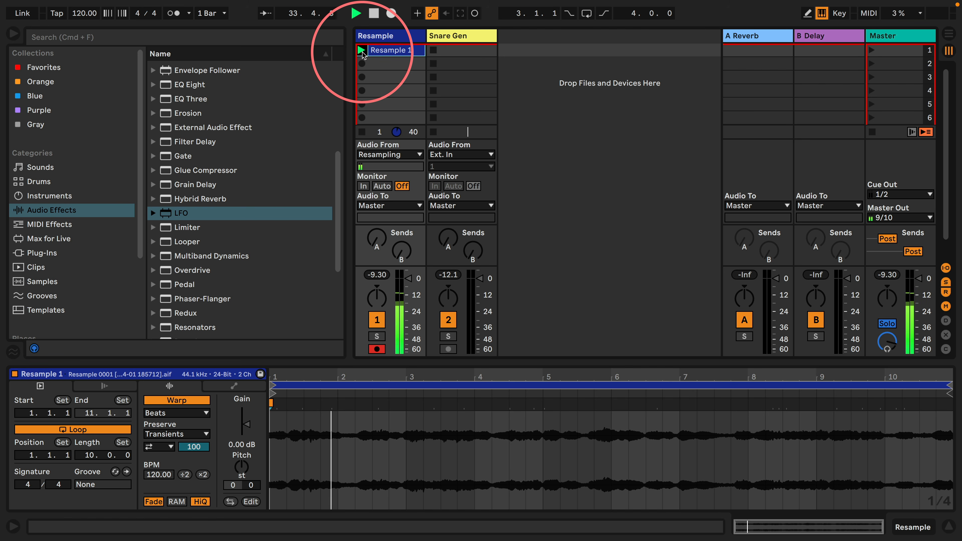
click(362, 133)
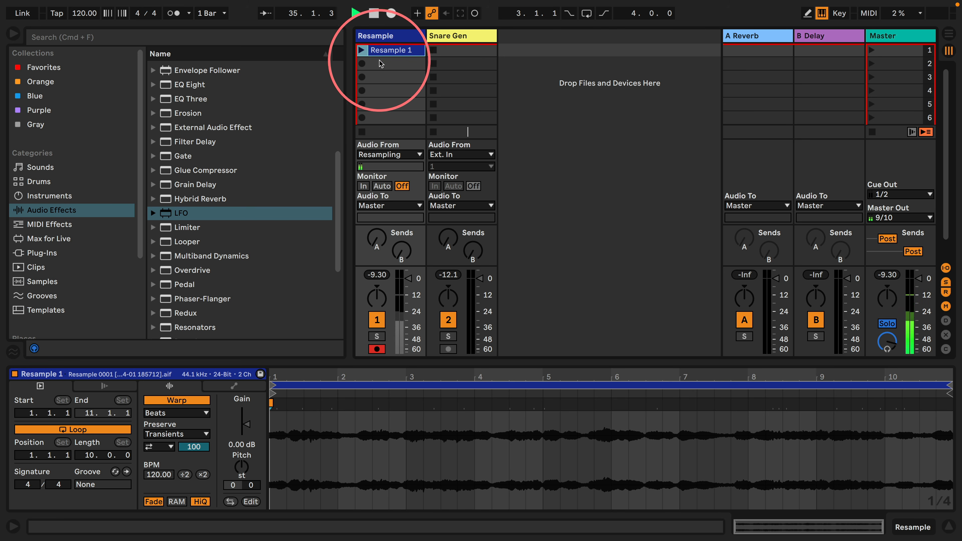
Add a new Echo to the Resample track and enable Noise in its Character settings.
click(392, 36)
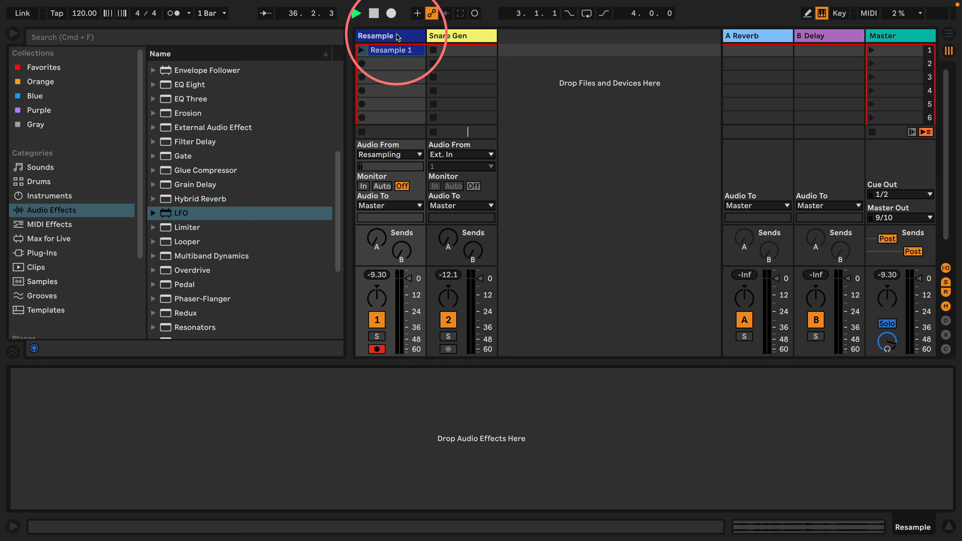
click(383, 37)
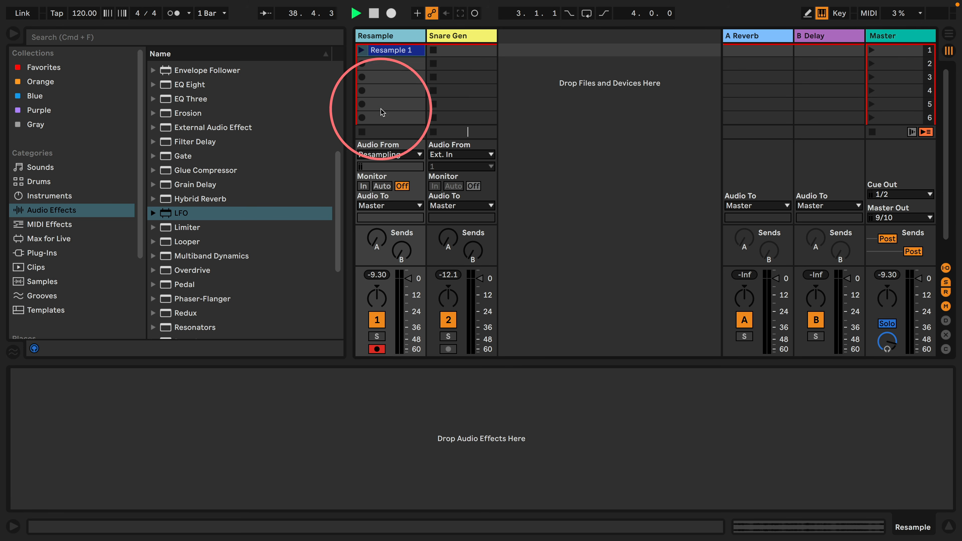
click(388, 64)
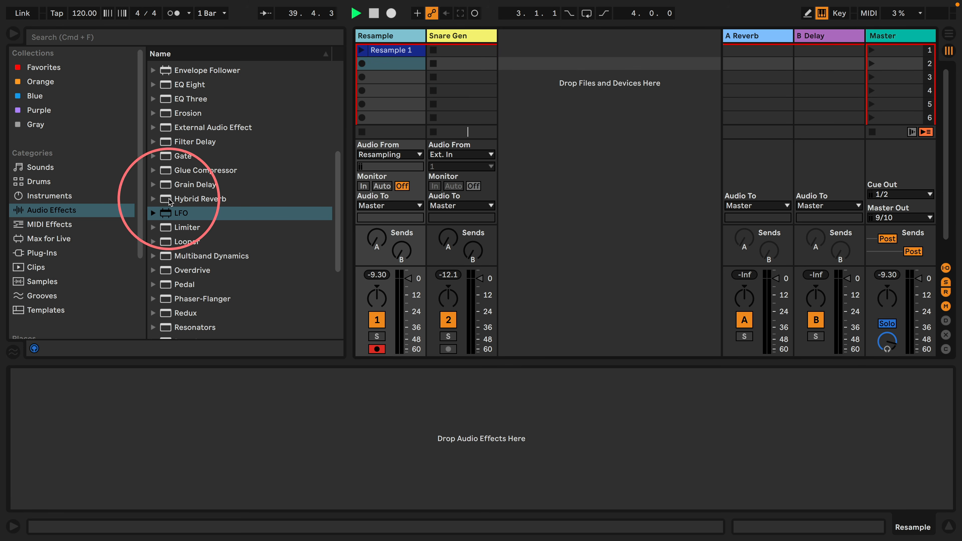
scroll(170, 201, up, 5)
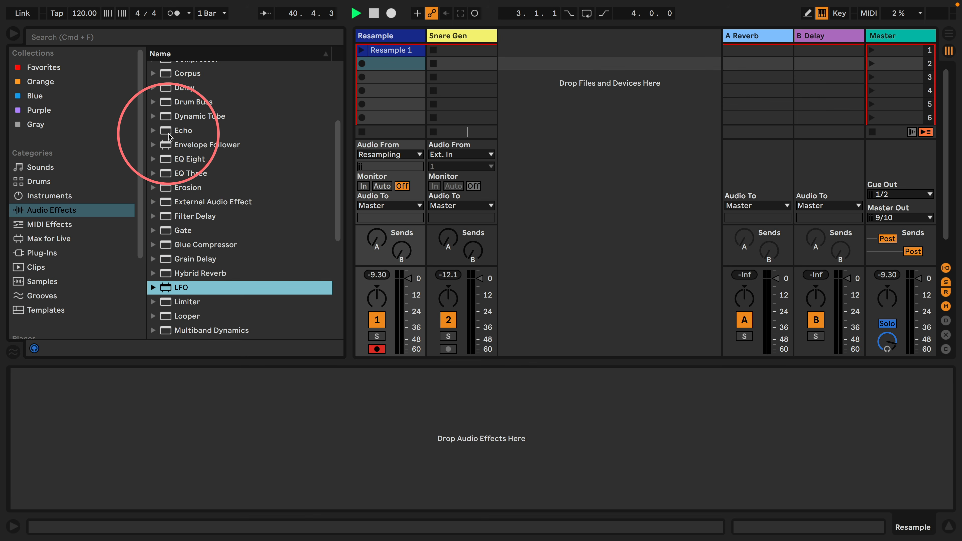
drag(165, 131, 116, 433)
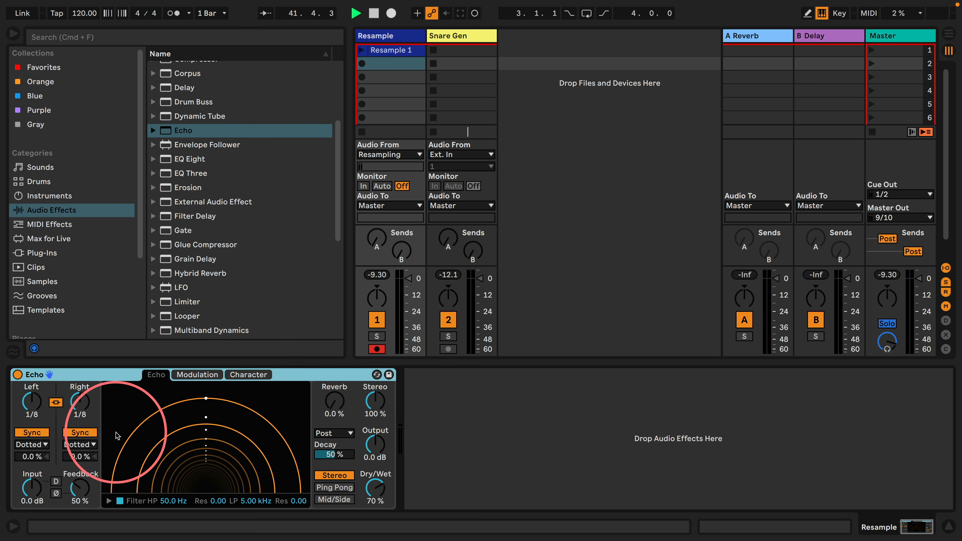
click(244, 375)
click(109, 445)
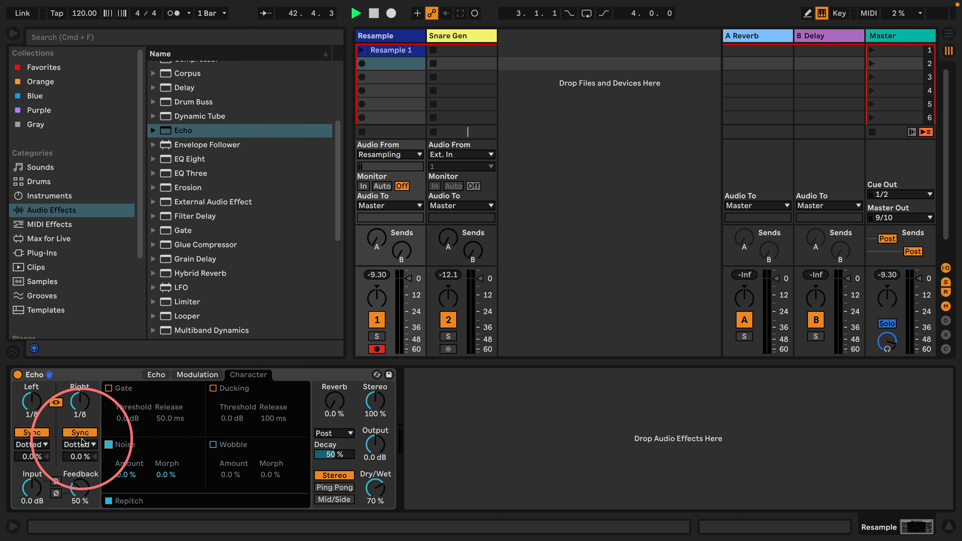
Switch Echo's delays from Sync to Time at 1.00 ms, with Feedback at 0 % and Dry/Wet at 100 %.
click(32, 433)
drag(77, 407, 77, 441)
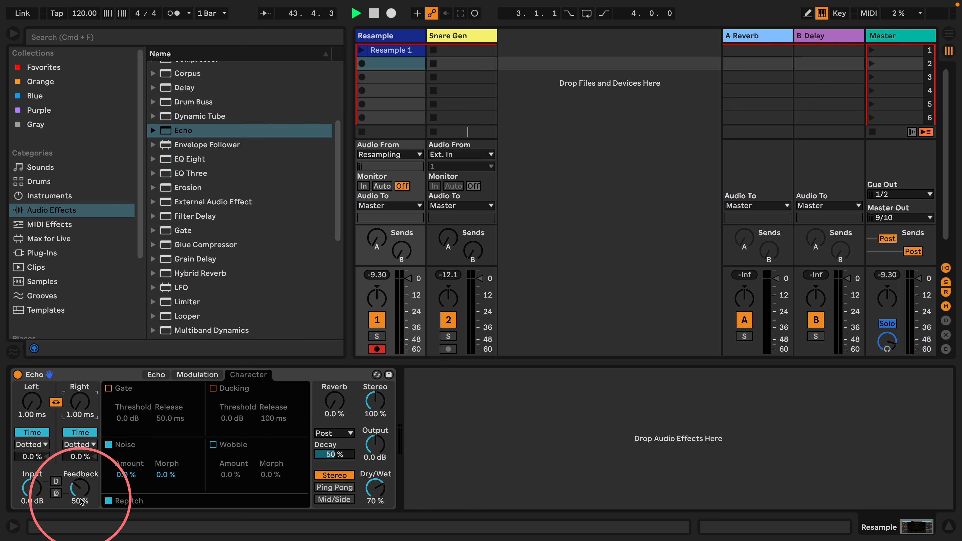
drag(80, 488, 81, 519)
drag(379, 489, 379, 466)
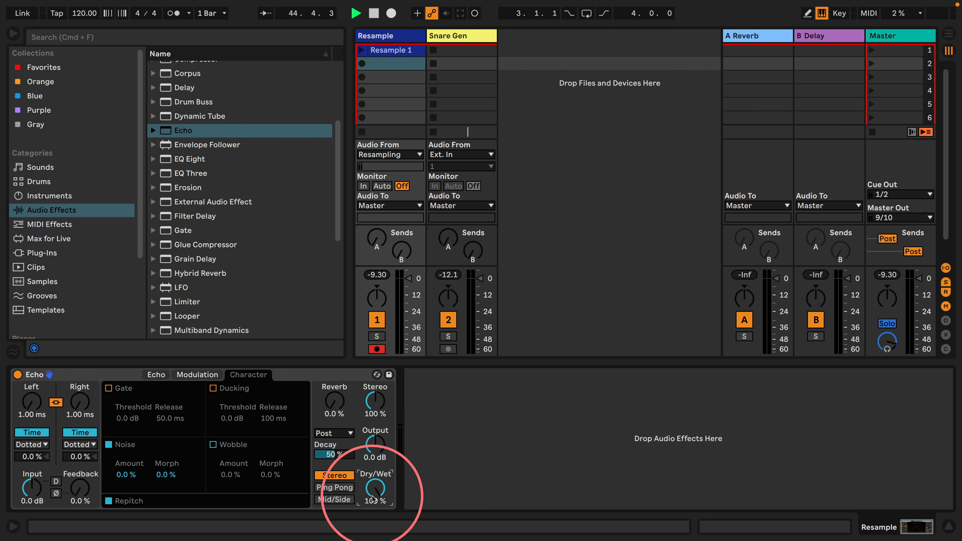
Raise Echo's Noise Amount to 100 % and its Morph to 75 %.
drag(128, 476, 127, 448)
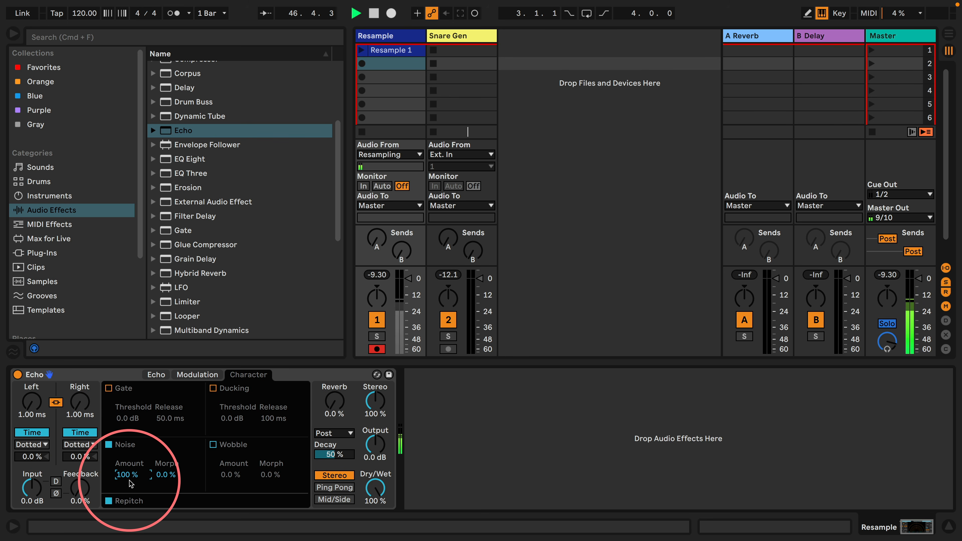
drag(166, 475, 166, 443)
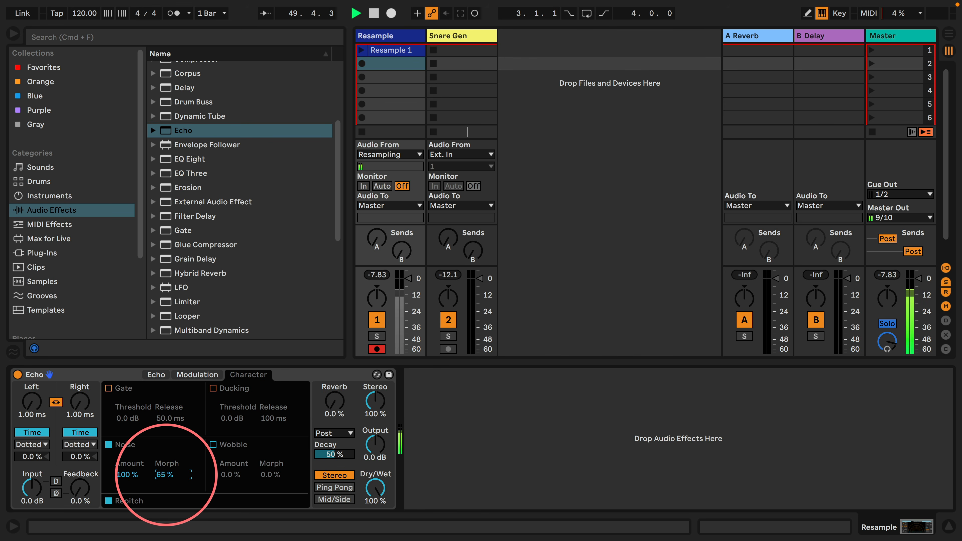
drag(166, 475, 166, 484)
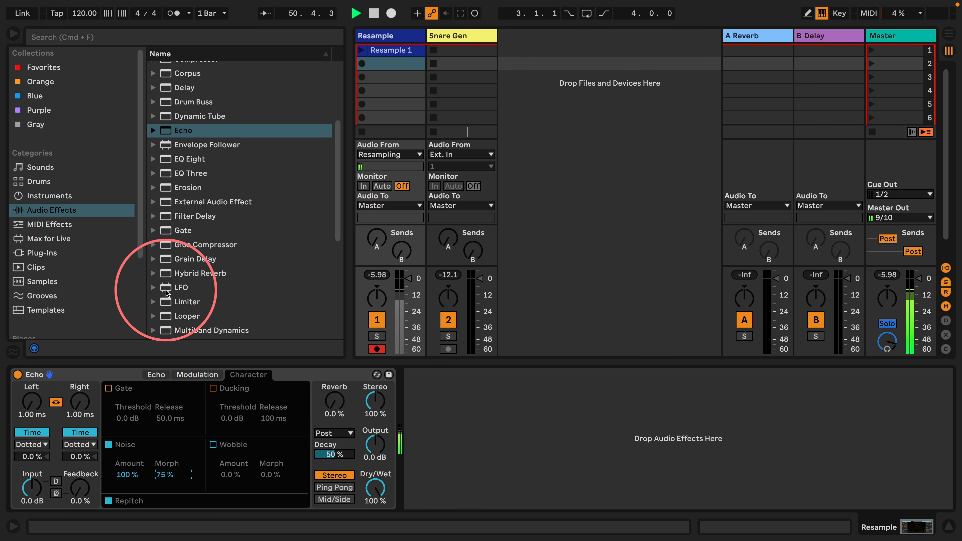
Add an LFO after Echo on the Resample track and map it to Echo's noise Morph.
drag(181, 288, 447, 408)
click(443, 392)
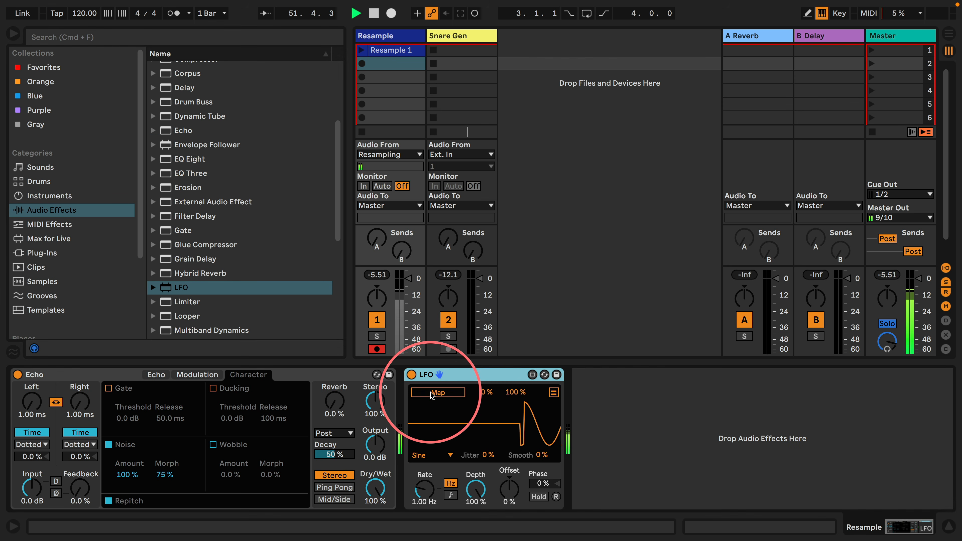
click(164, 475)
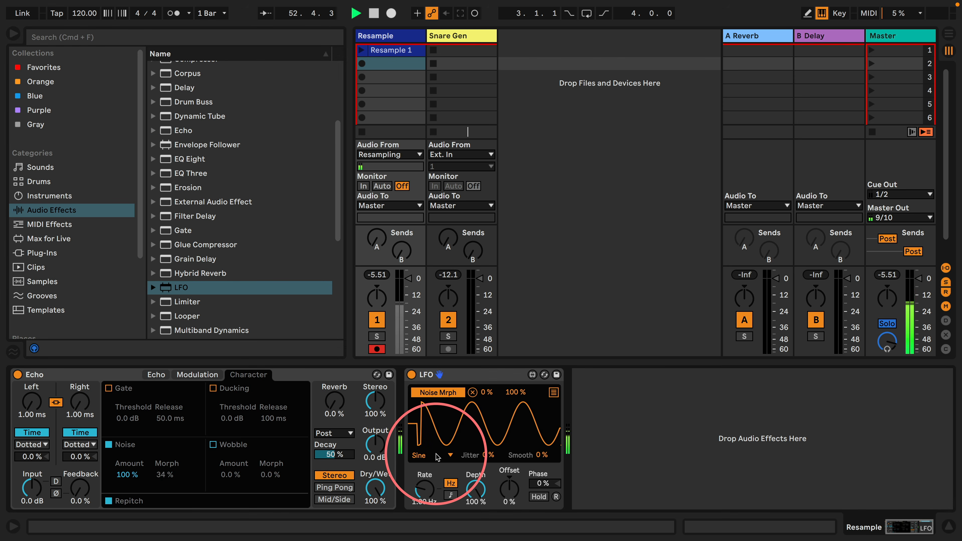
Switch the LFO to the Random waveform with a Rate of 7.81 Hz and Smooth at 100 %.
click(428, 455)
click(430, 430)
drag(419, 493, 597, 181)
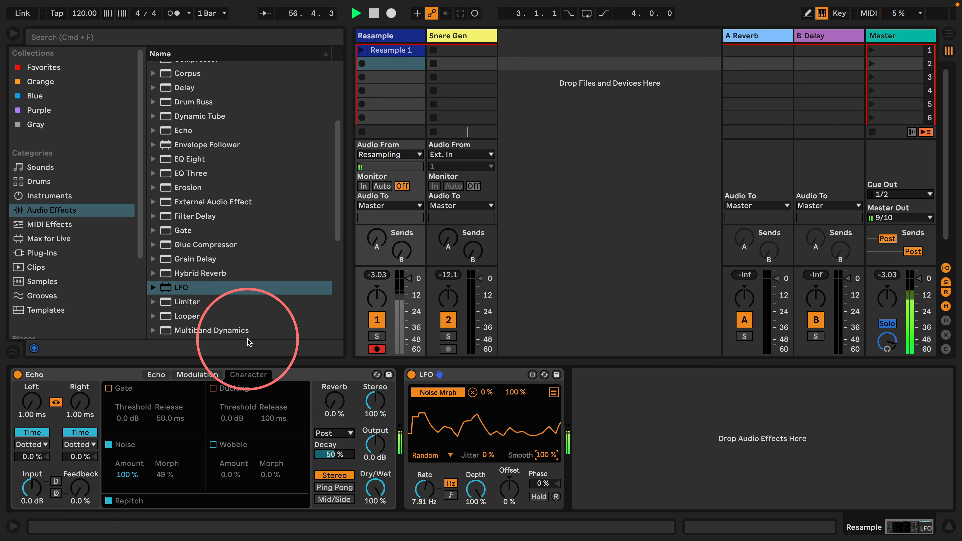
Add a Limiter at the end of the chain after the LFO.
scroll(264, 268, up, 1)
scroll(247, 274, down, 4)
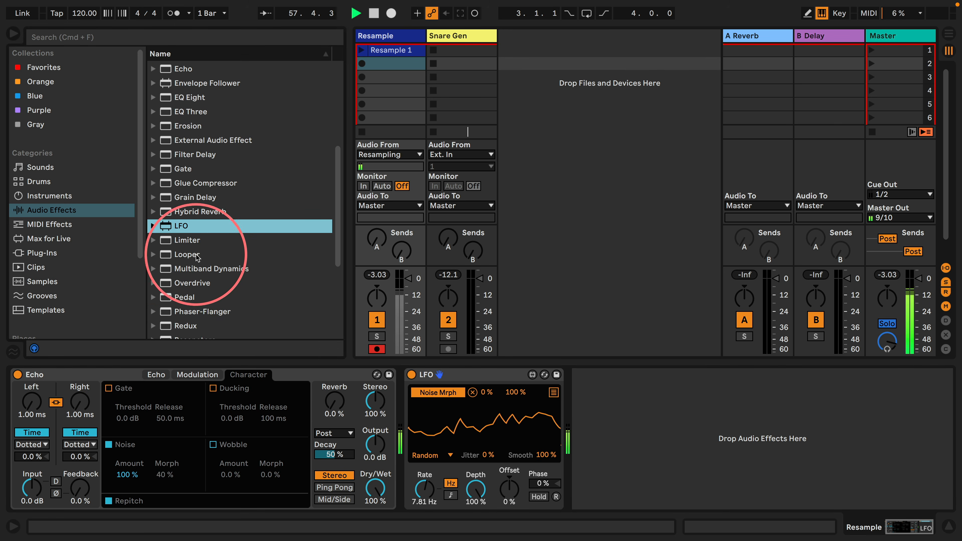
drag(178, 239, 608, 402)
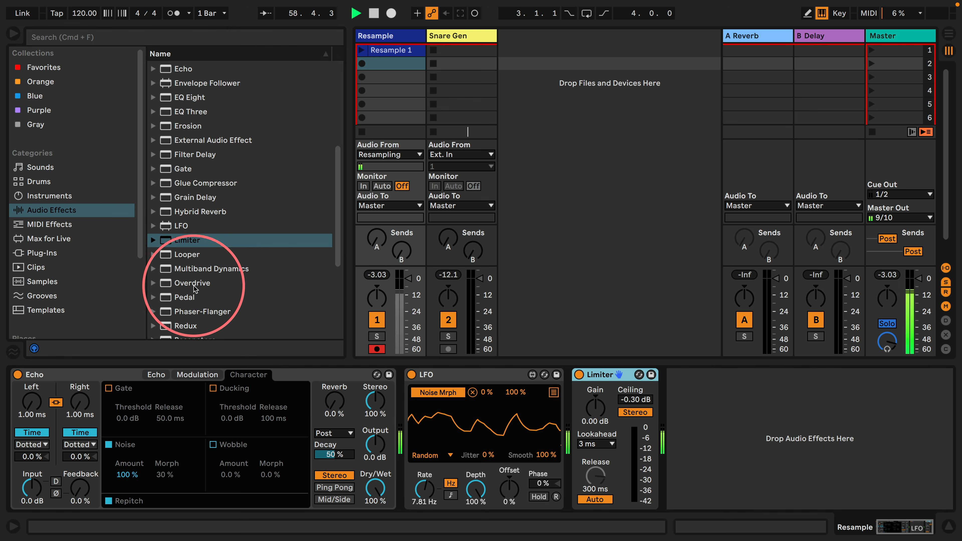
Insert an Auto Filter directly after Echo, with its low-pass frequency at 70.2 Hz and resonance at 125 %.
scroll(189, 271, up, 5)
drag(162, 110, 397, 364)
drag(576, 450, 475, 389)
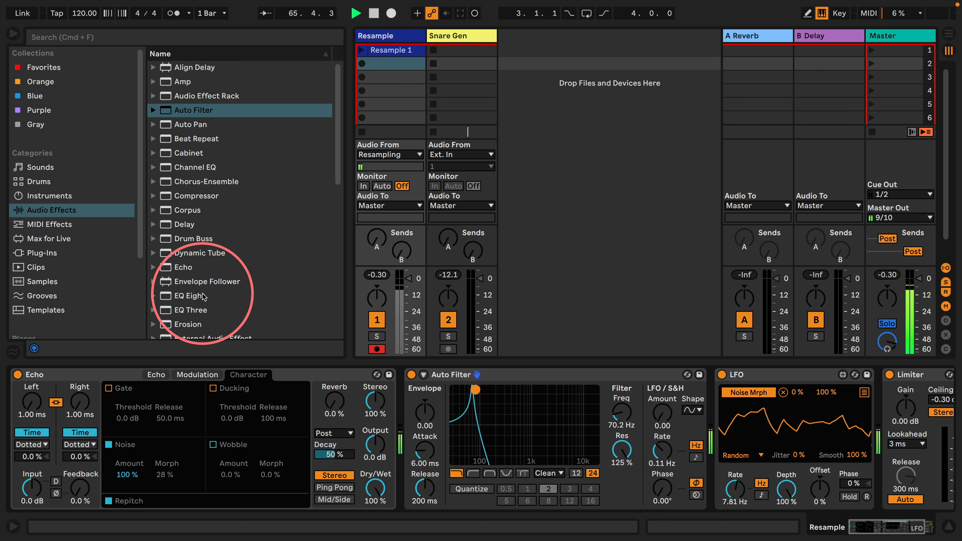
scroll(182, 182, down, 8)
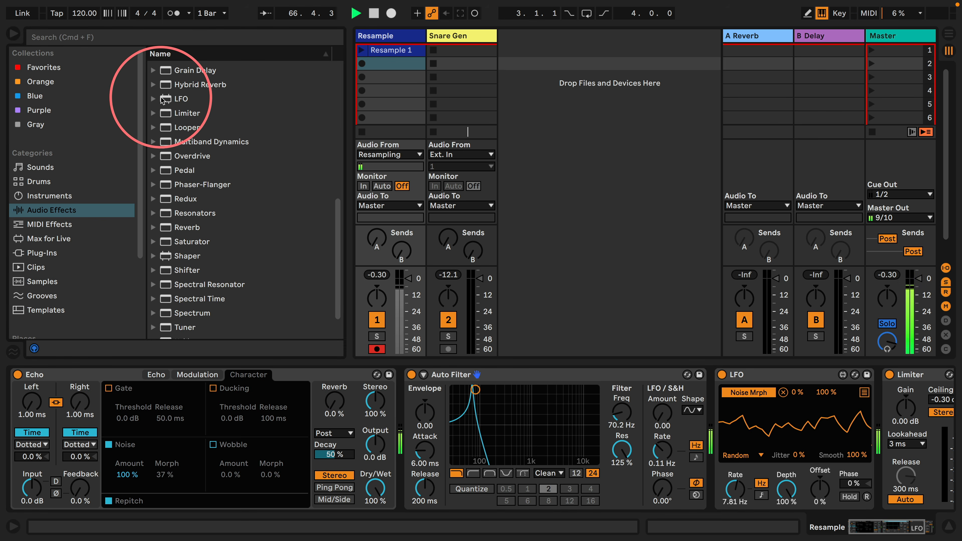
drag(169, 99, 715, 396)
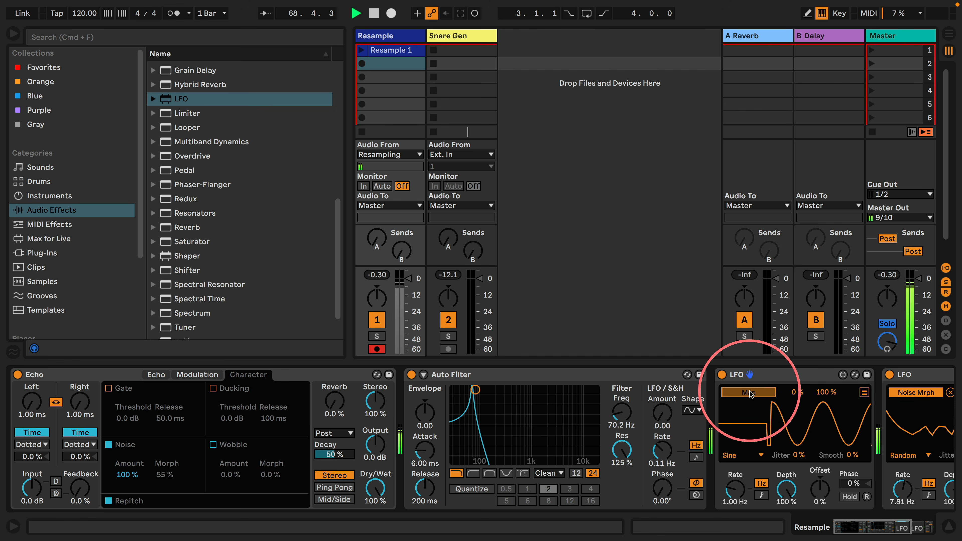
click(750, 375)
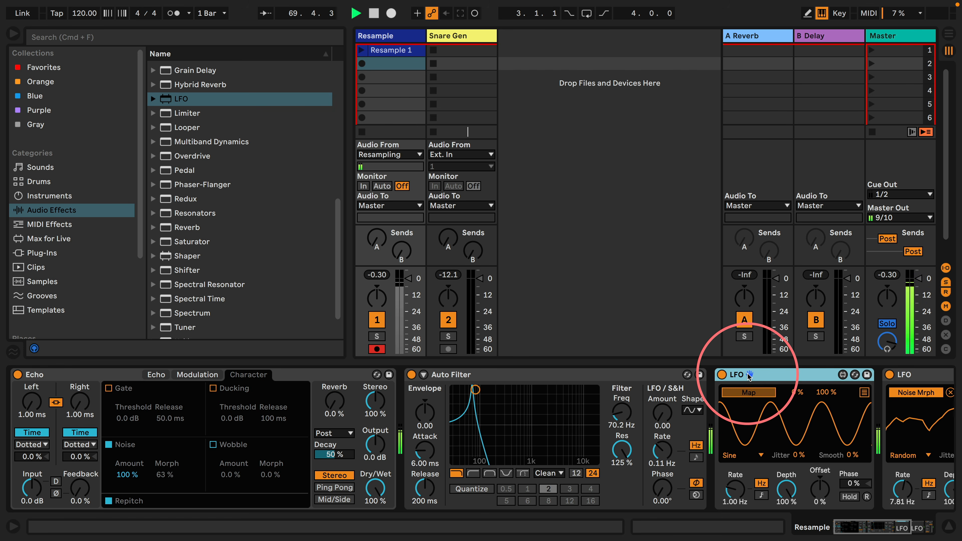
key(Delete)
Raise the LFO Amount of the Auto Filter to 4.05.
click(636, 392)
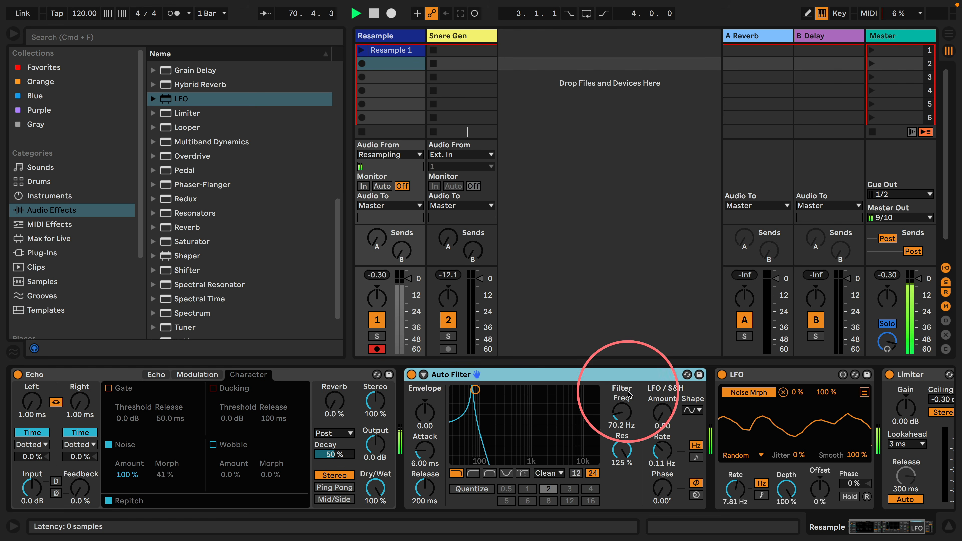
drag(663, 419, 663, 383)
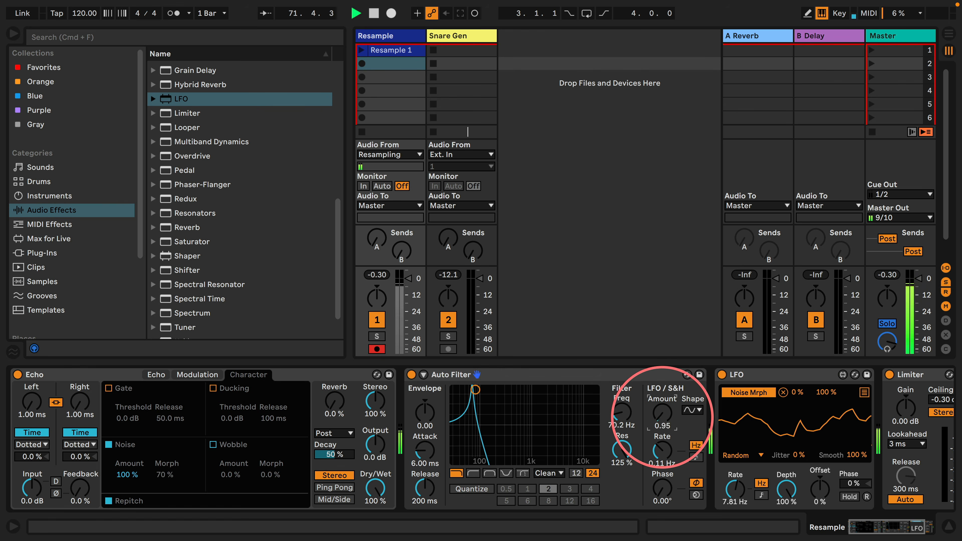
drag(663, 417, 662, 387)
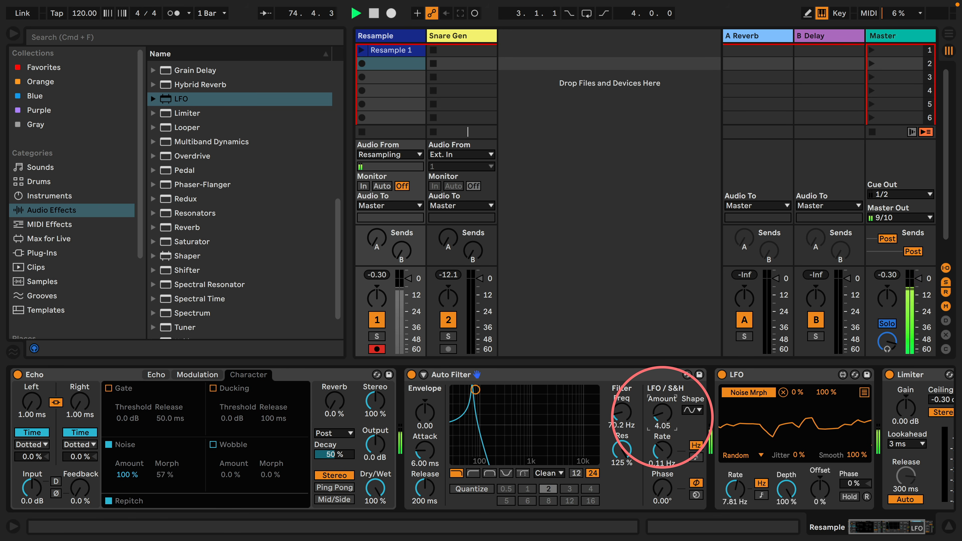
Insert a Dynamic Tube between the Auto Filter and the LFO.
scroll(483, 408, right, 4)
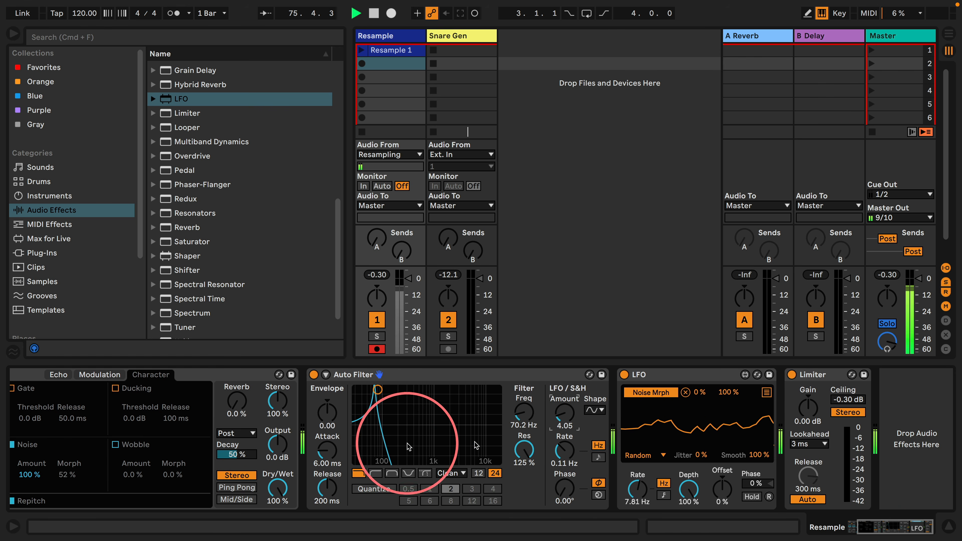
scroll(225, 215, down, 2)
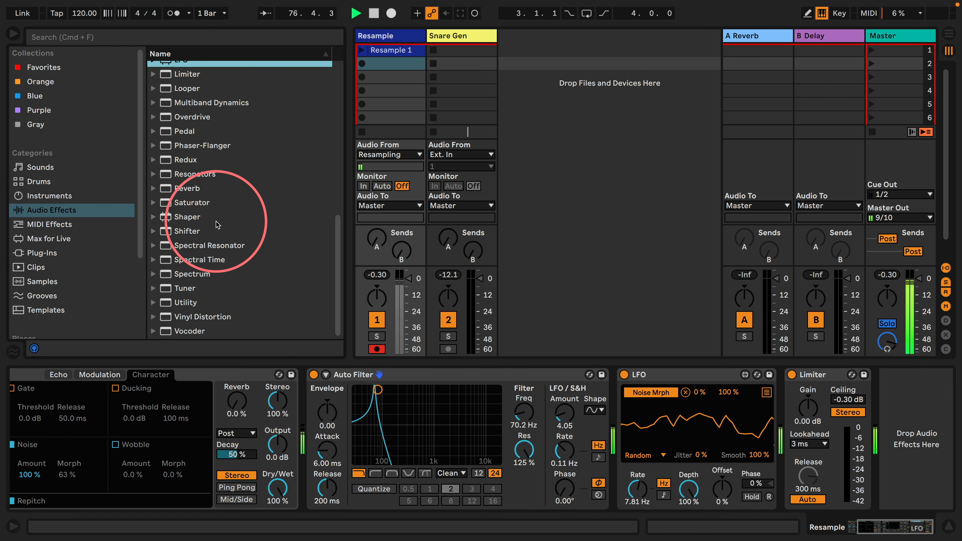
scroll(215, 226, up, 8)
scroll(215, 226, up, 1)
drag(163, 131, 606, 402)
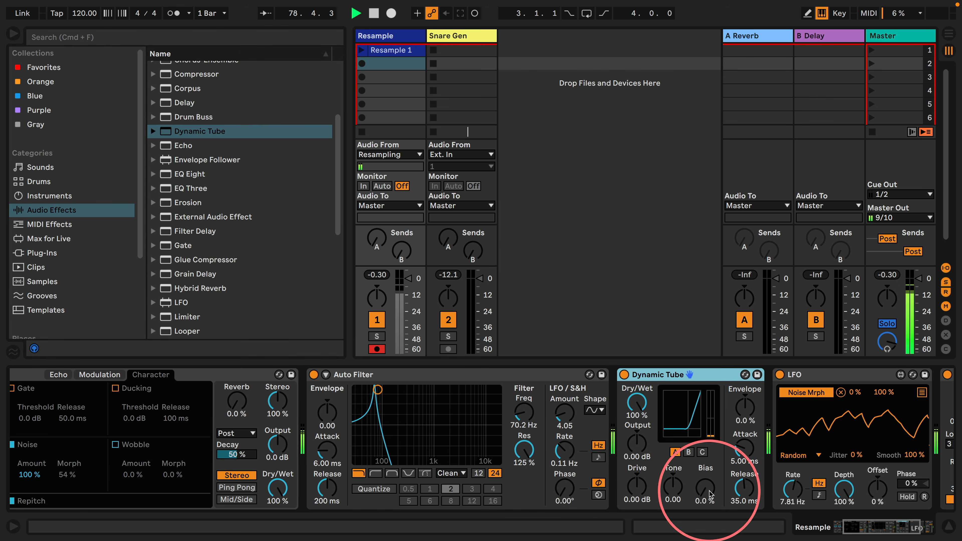
Set the Dynamic Tube to 54 % Bias, 15.0 dB Drive and 50 % Dry/Wet.
drag(706, 489, 705, 479)
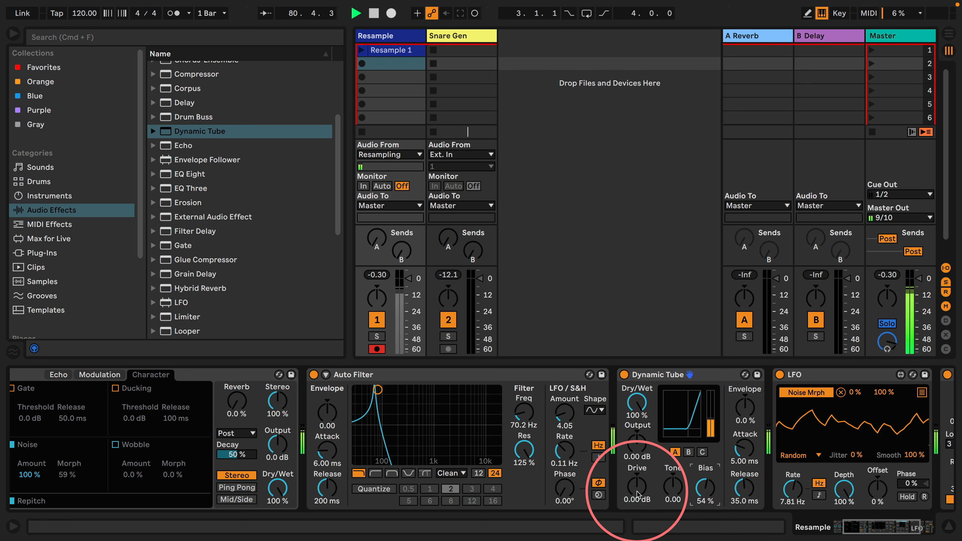
drag(637, 498, 637, 491)
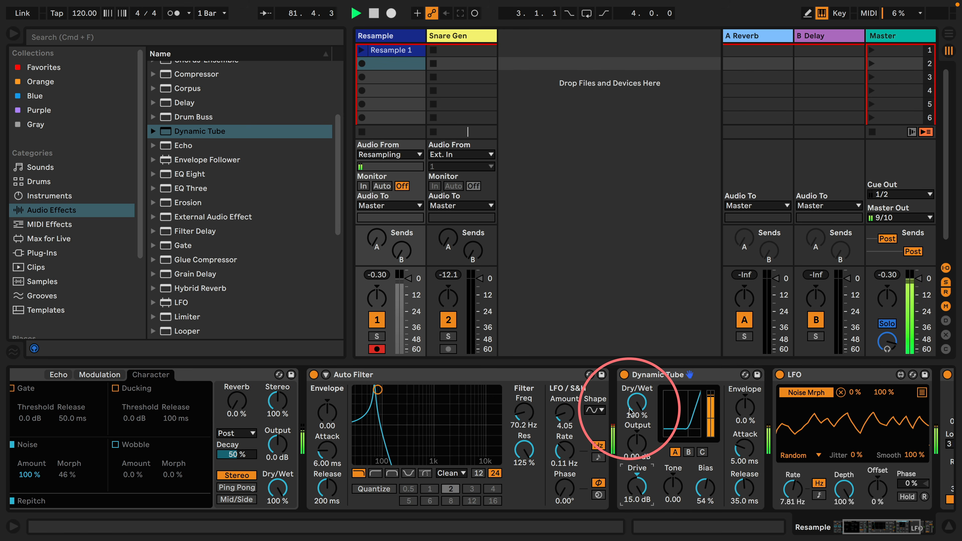
drag(638, 391, 635, 399)
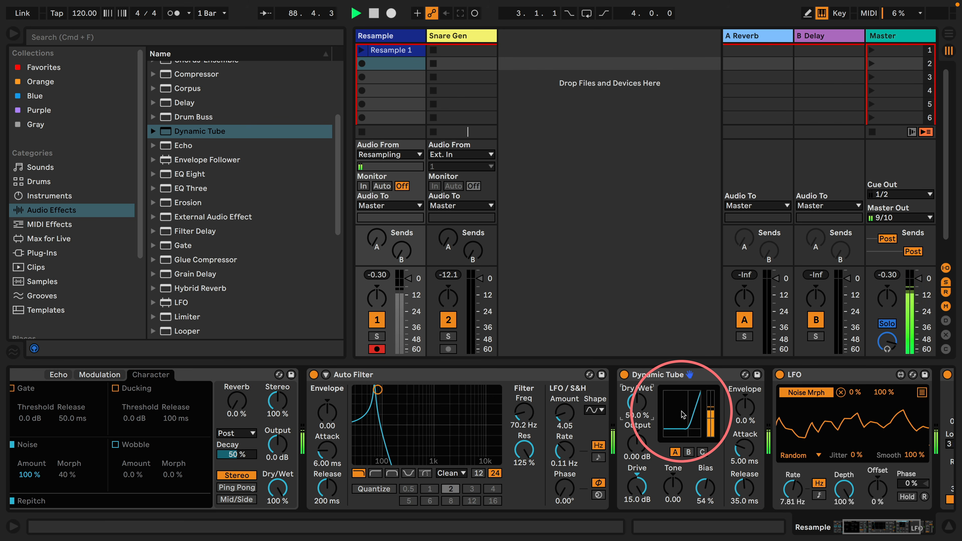
scroll(682, 414, right, 3)
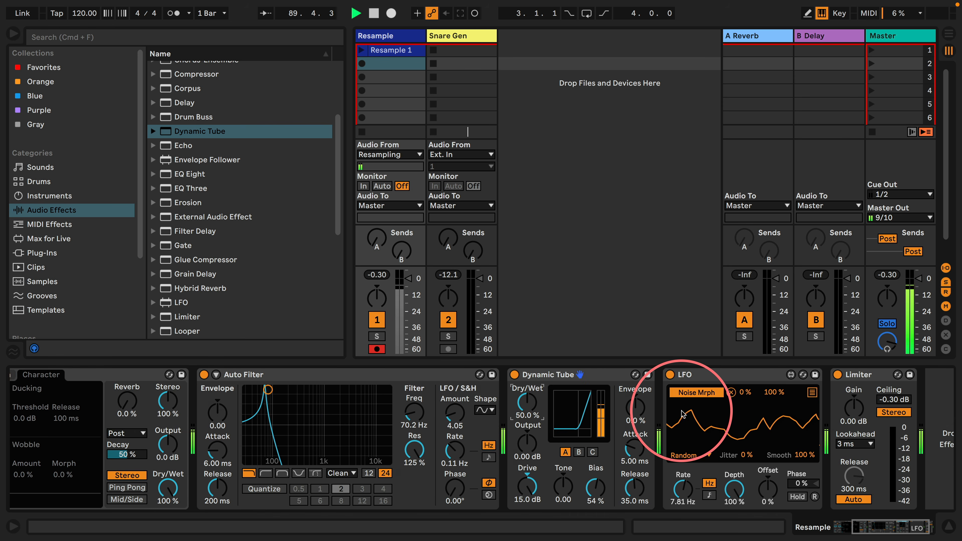
drag(591, 487, 591, 487)
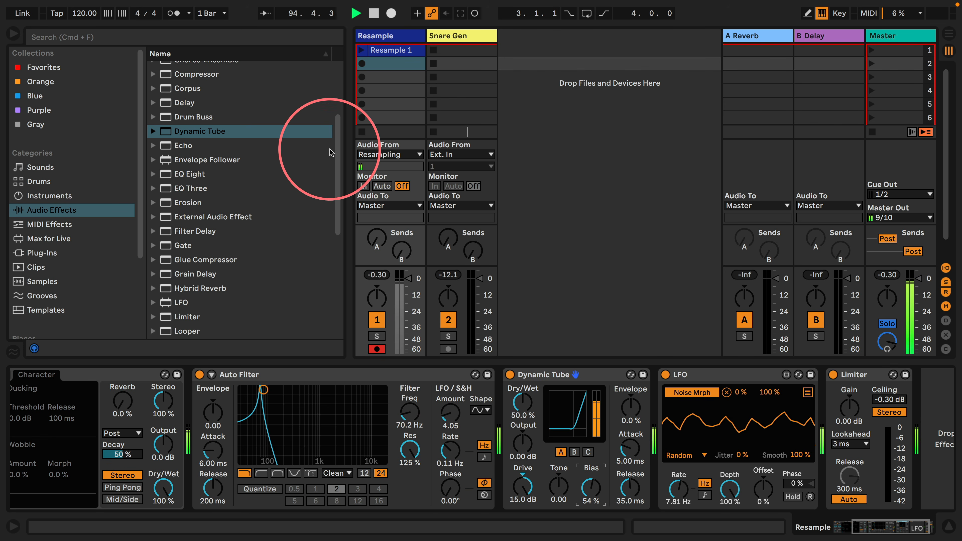
Insert the Multiband Dynamics preset OTT before the Limiter and reduce its Amount to 42 %.
scroll(194, 182, down, 10)
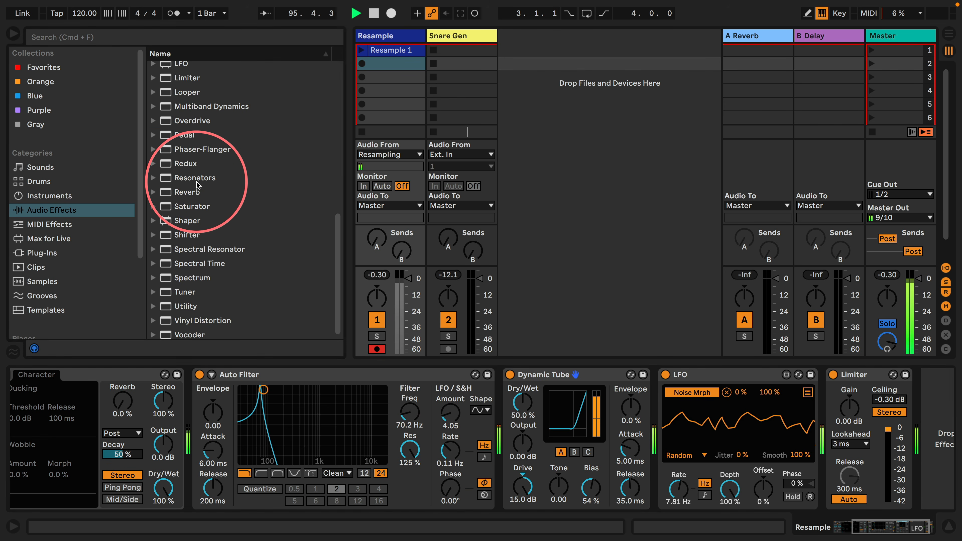
scroll(194, 152, up, 5)
scroll(178, 167, up, 5)
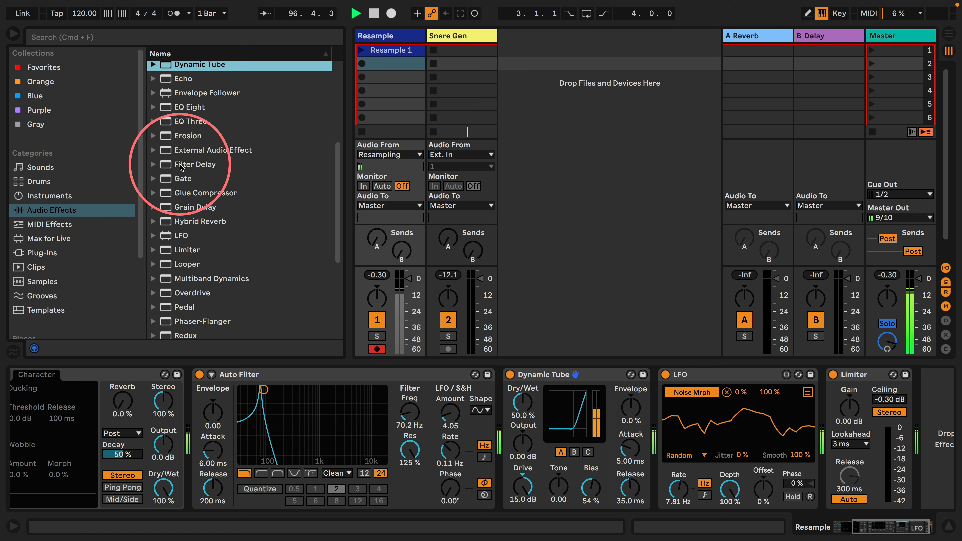
scroll(172, 171, down, 6)
click(153, 219)
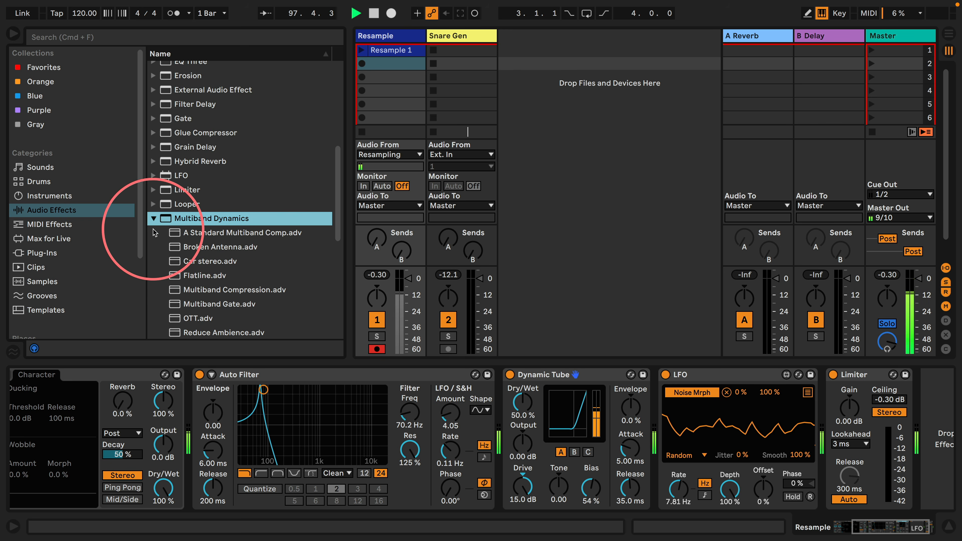
scroll(175, 250, down, 3)
drag(175, 271, 806, 424)
drag(872, 528, 900, 527)
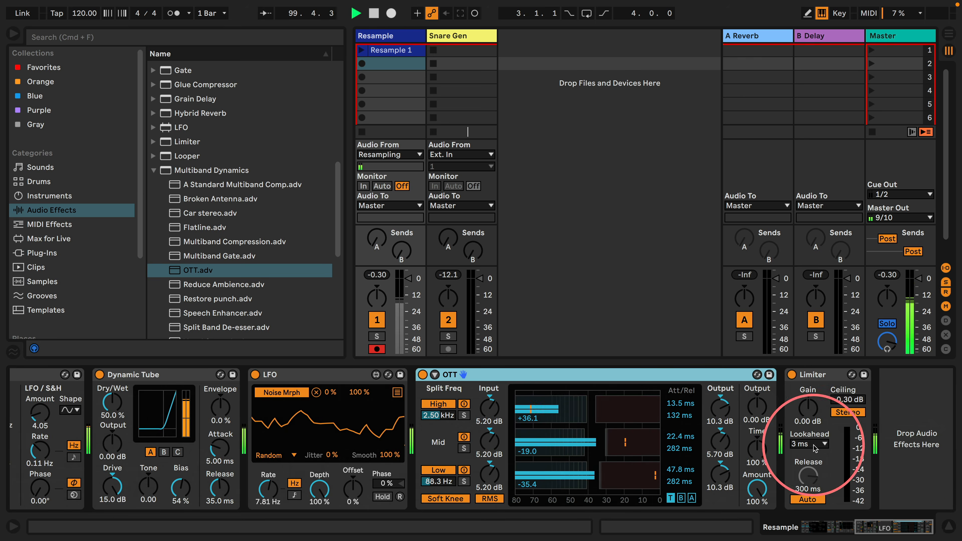
drag(755, 480, 755, 506)
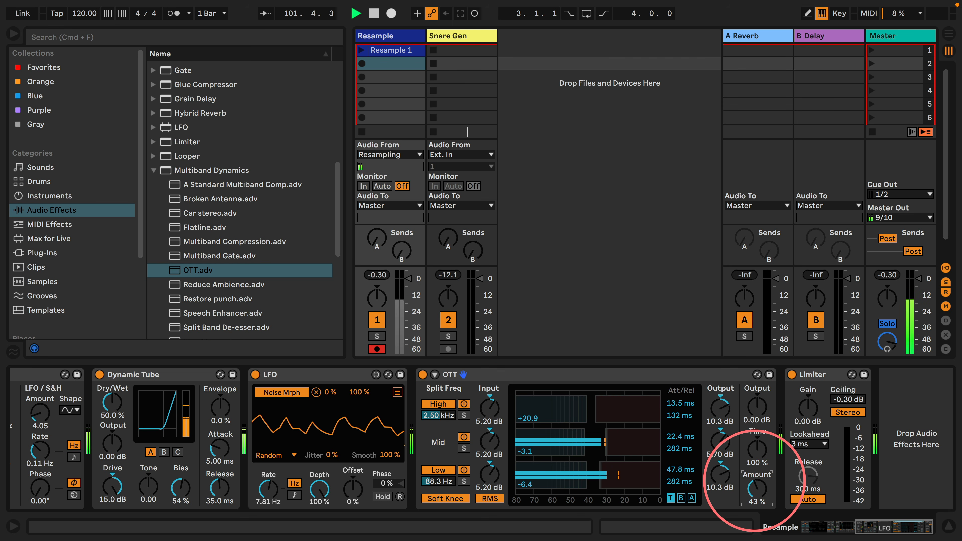
Record the resampled noise texture into the second clip slot of the Resample track, and stop the recording.
scroll(538, 396, left, 5)
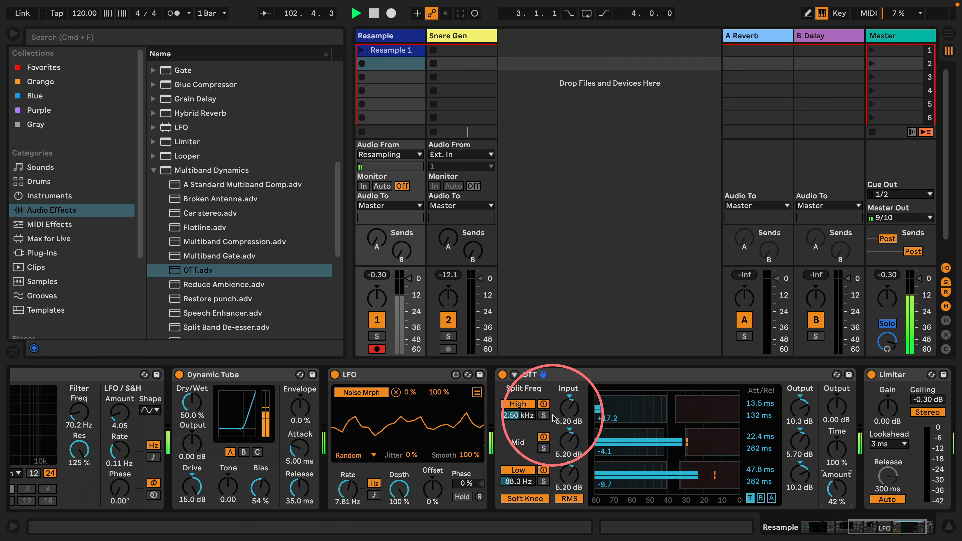
scroll(553, 417, left, 7)
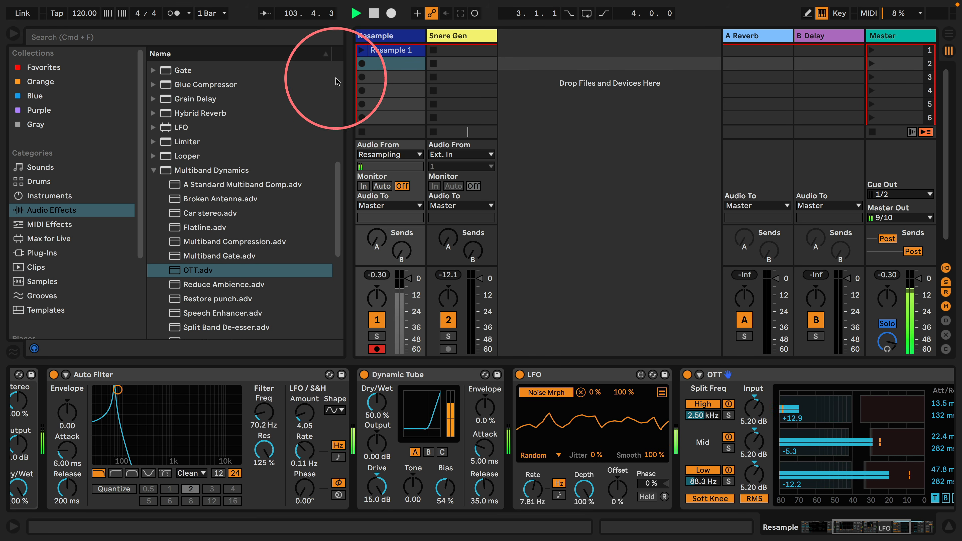
click(402, 64)
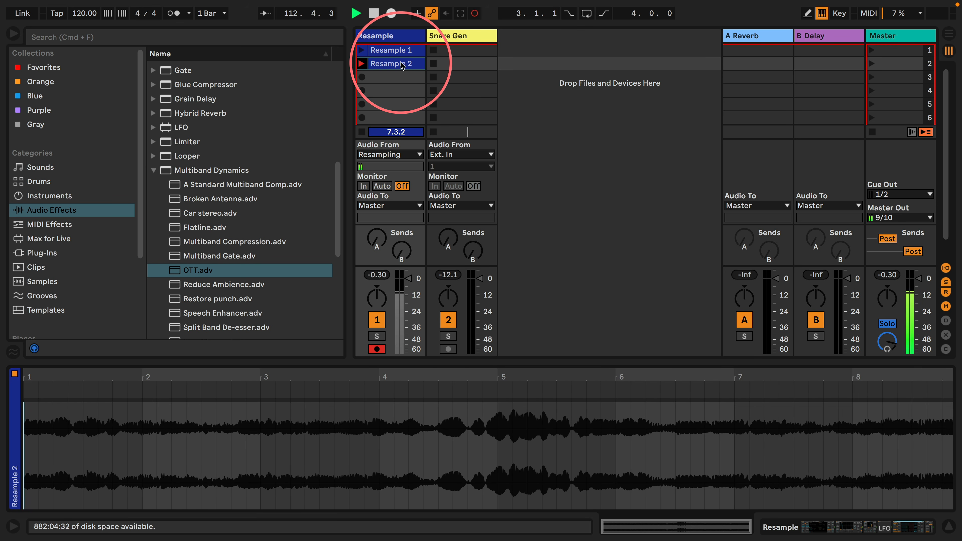
click(362, 132)
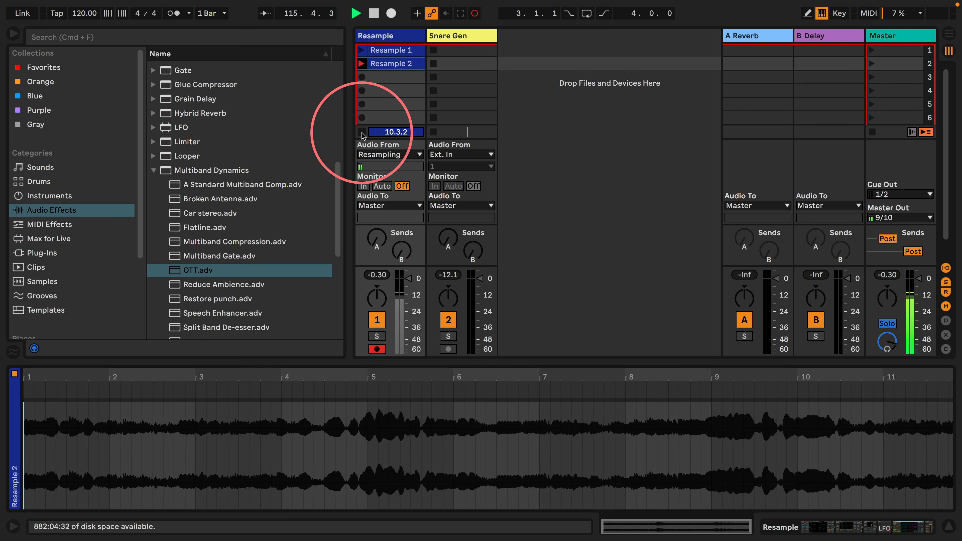
Group all Resample track devices from Echo to the Limiter into an Audio Effect Rack, then fold the rack and deactivate it.
click(389, 37)
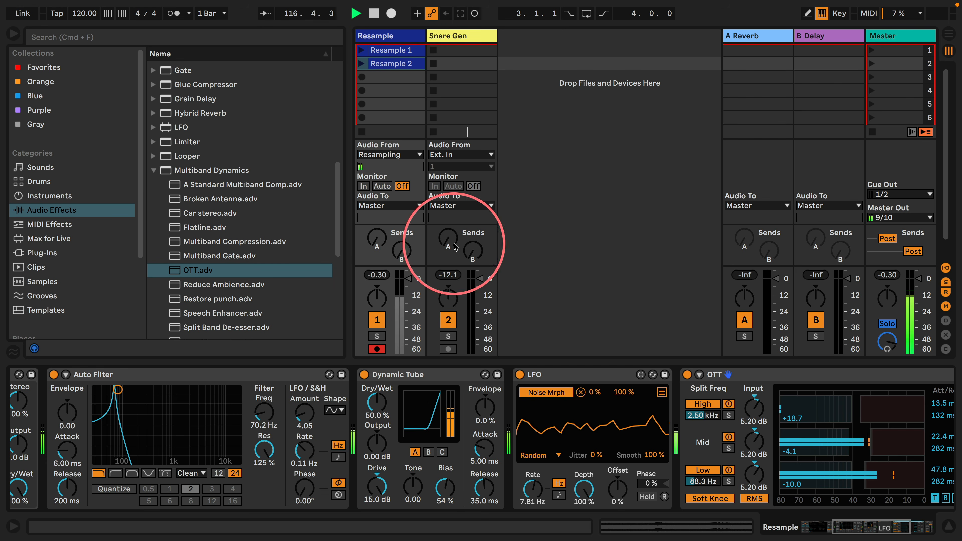
scroll(830, 415, right, 7)
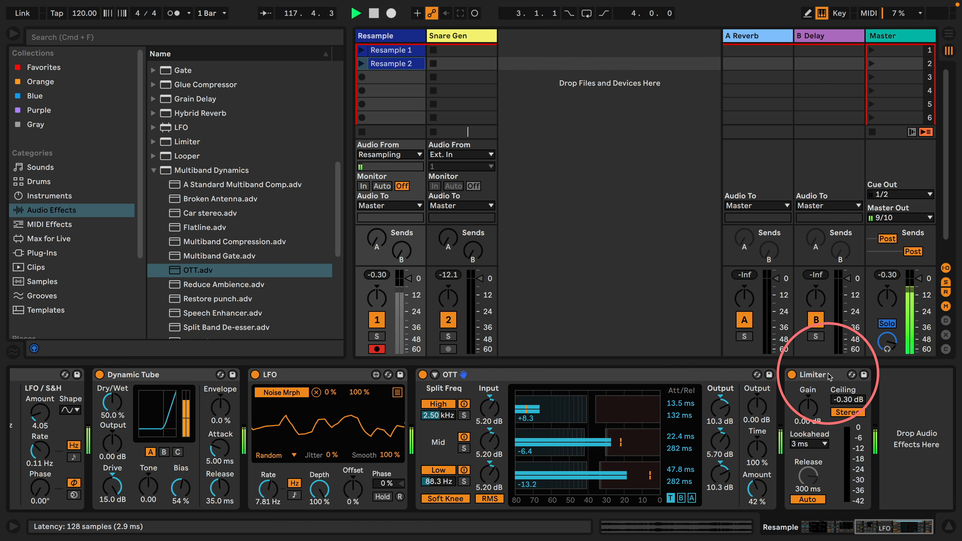
click(829, 376)
scroll(726, 408, left, 9)
scroll(472, 418, left, 6)
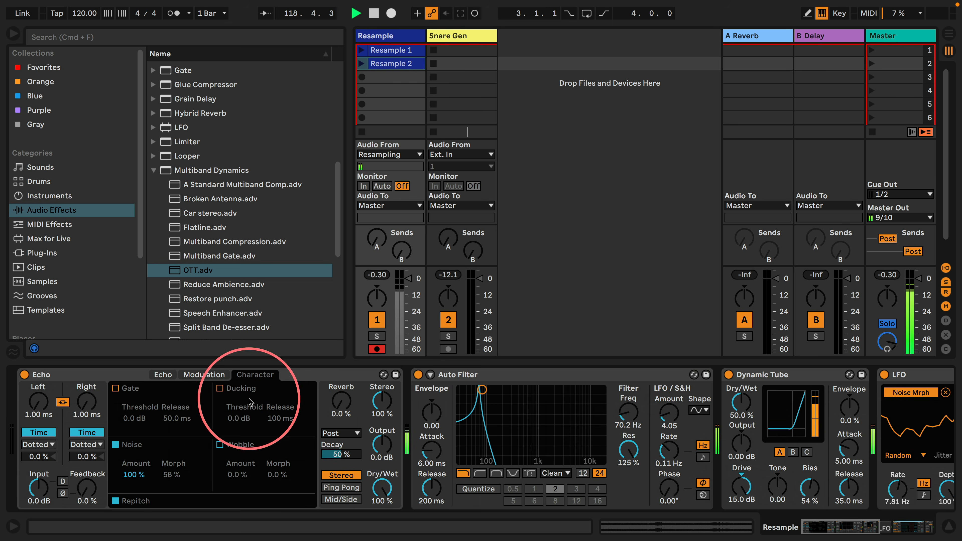
click(93, 370)
key(super+g)
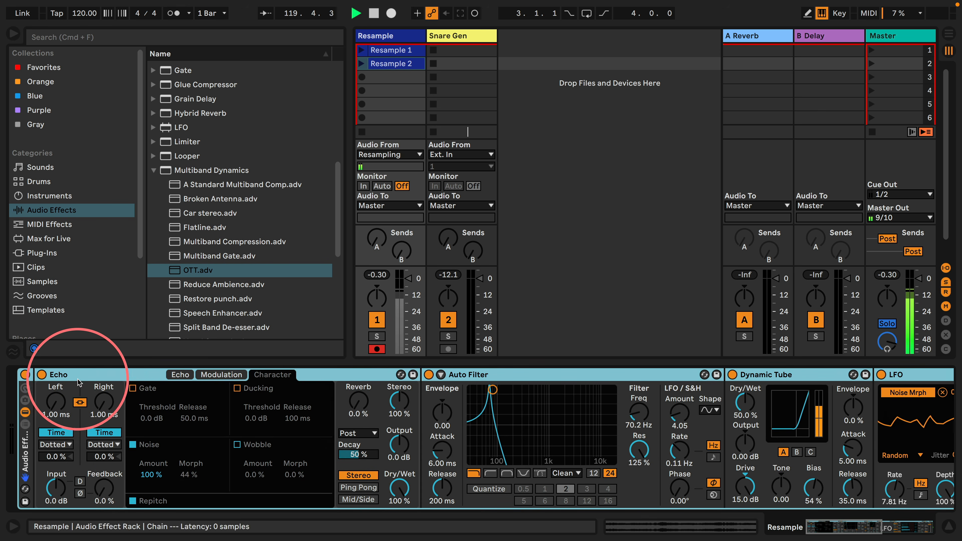
double_click(26, 456)
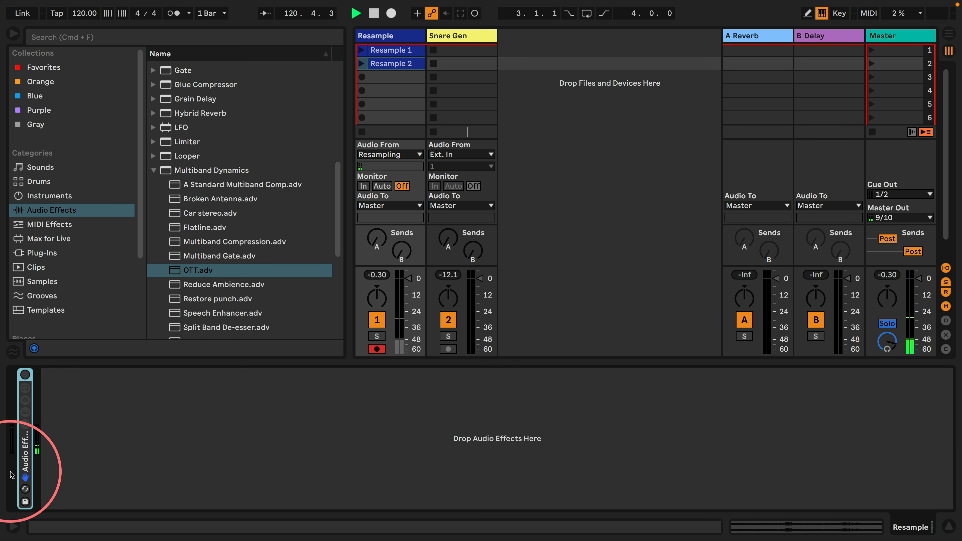
Insert a new audio track after the Snare Gen track.
click(473, 38)
key(super+t)
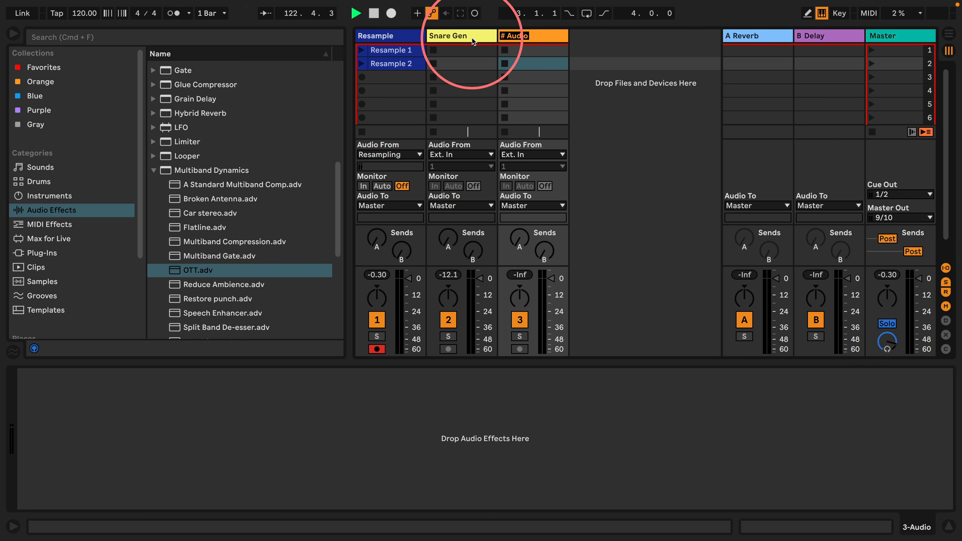
Rename the new audio track as Kick Gen.
text(Kick C)
text(en)
key(Return)
click(468, 88)
Move the folded Audio Effect Rack from the Resample track to the Kick Gen track, then return to the Resample track.
click(363, 38)
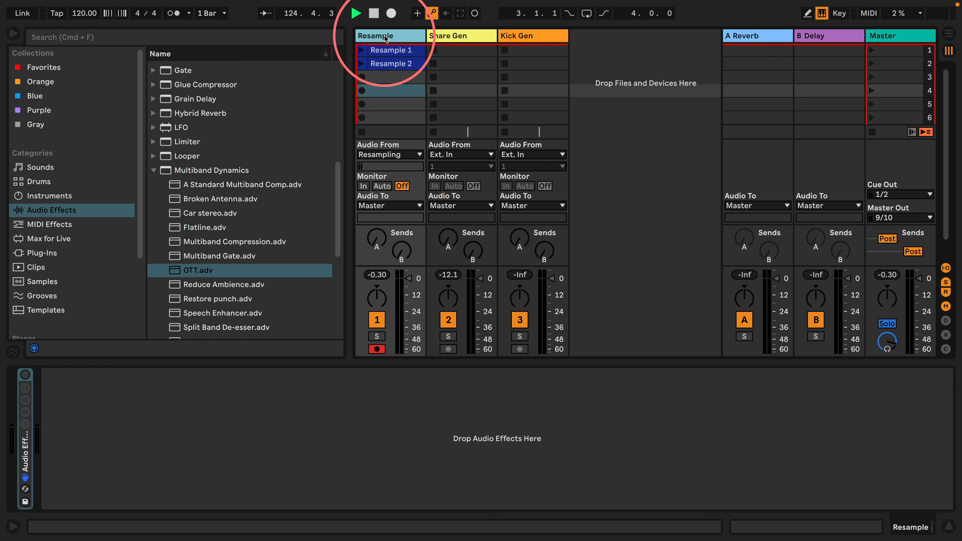
click(42, 428)
click(548, 154)
click(521, 35)
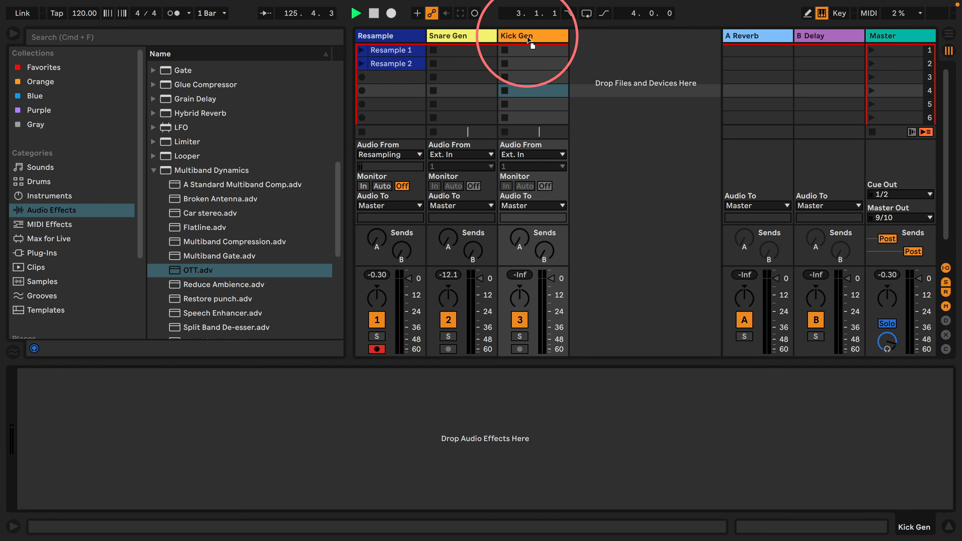
click(411, 81)
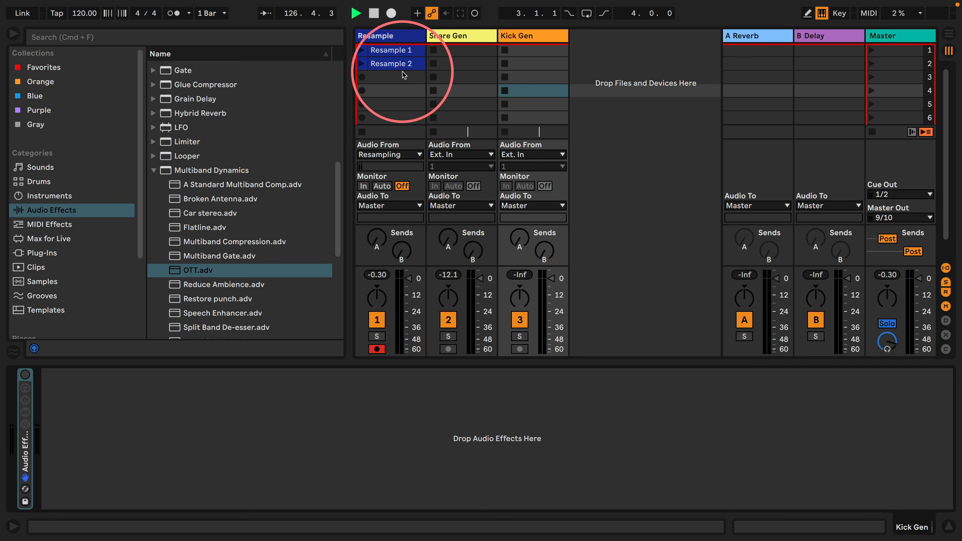
click(387, 36)
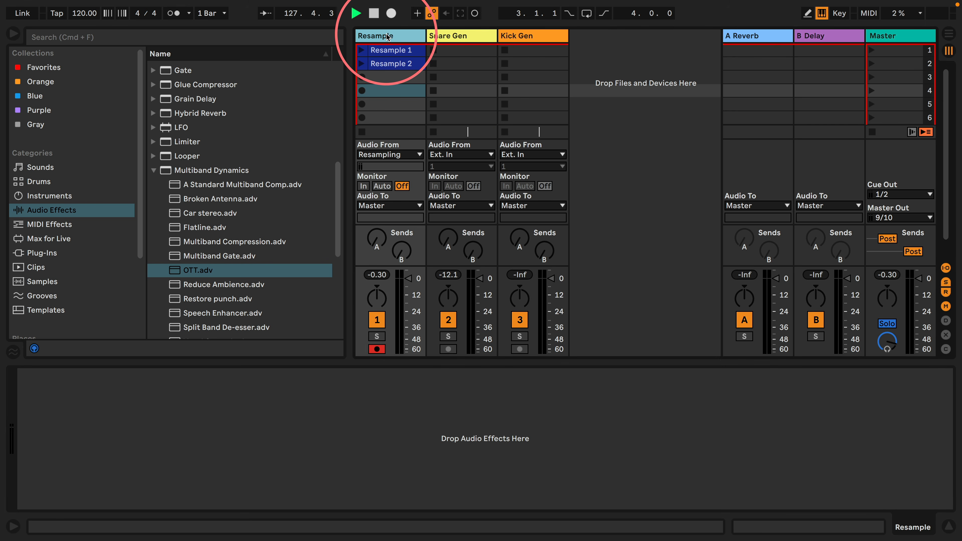
Insert a new Echo device on the empty Resample track.
click(402, 65)
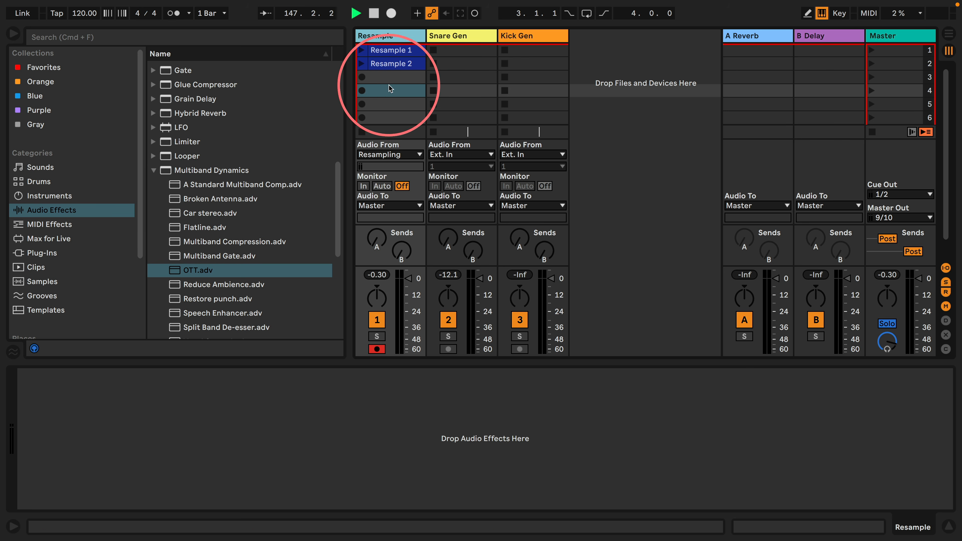
click(154, 172)
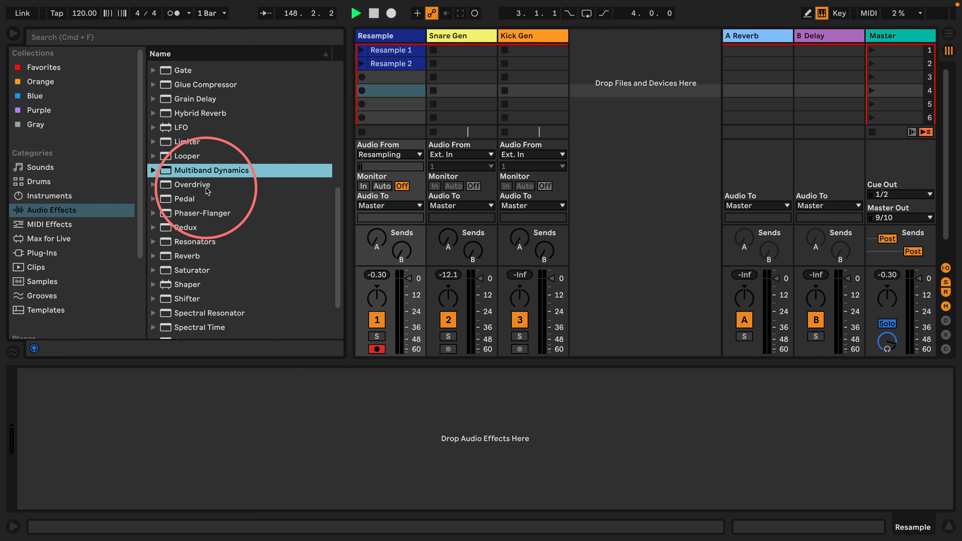
scroll(205, 190, down, 3)
scroll(207, 201, up, 10)
scroll(206, 205, down, 2)
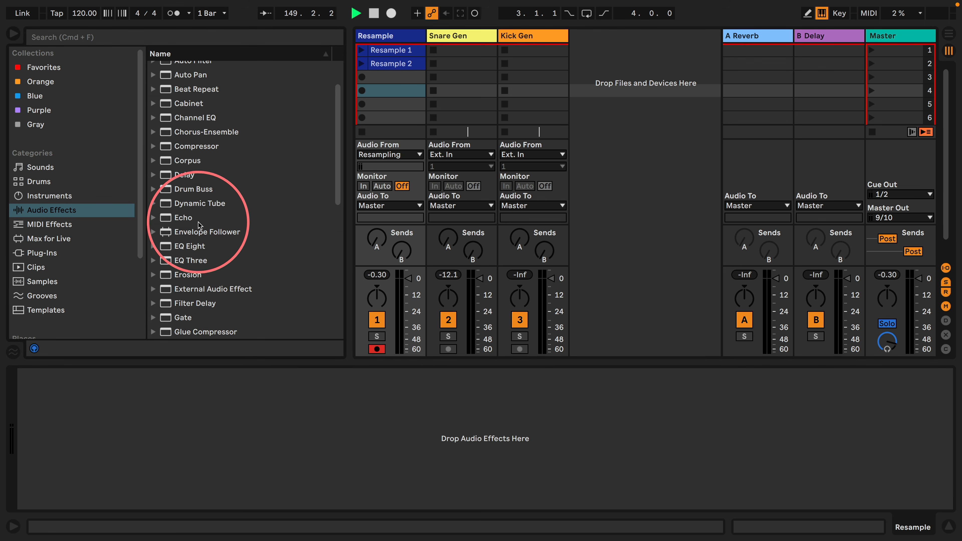
drag(171, 216, 113, 441)
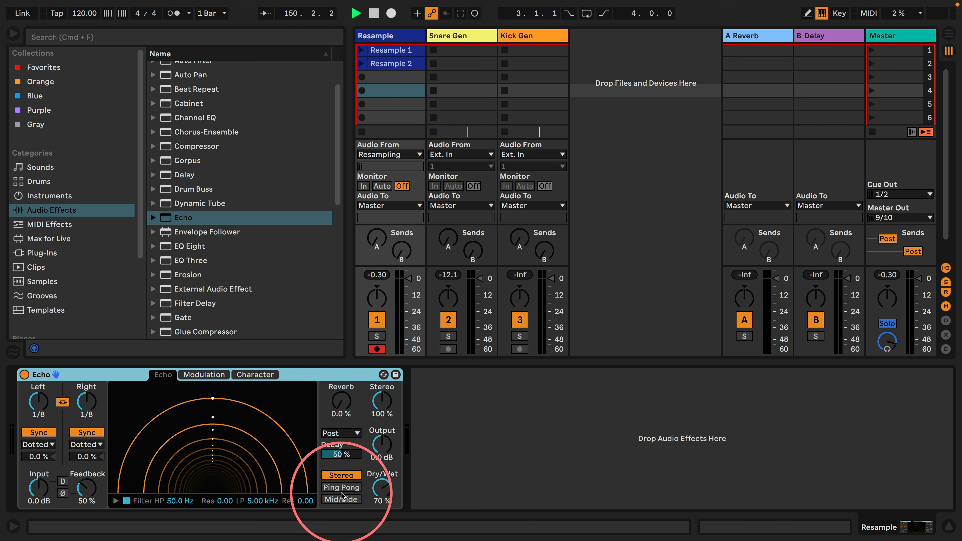
Switch Echo's delays to unsynced time at 1.00 ms, with Feedback at 0 % and Dry/Wet at 100 %.
click(87, 433)
drag(86, 400, 87, 412)
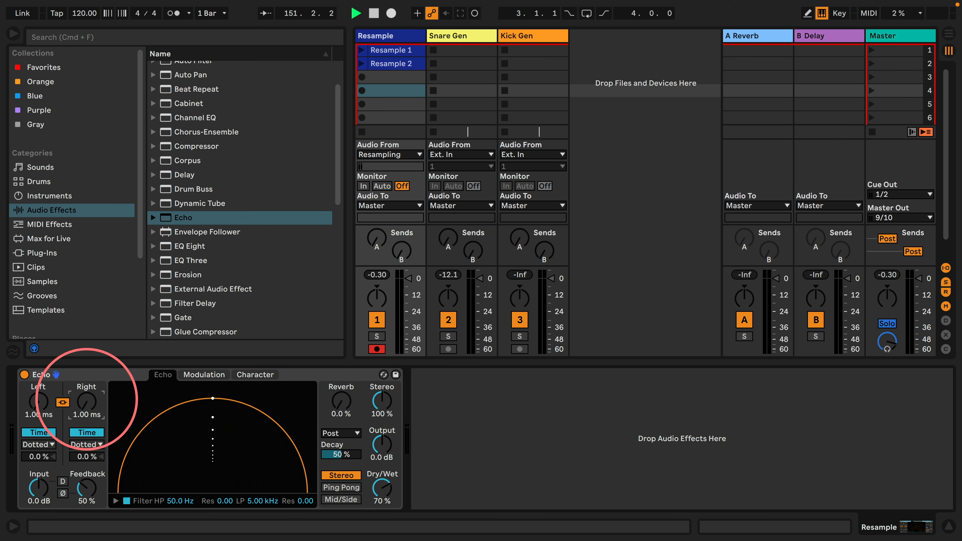
drag(87, 489, 87, 504)
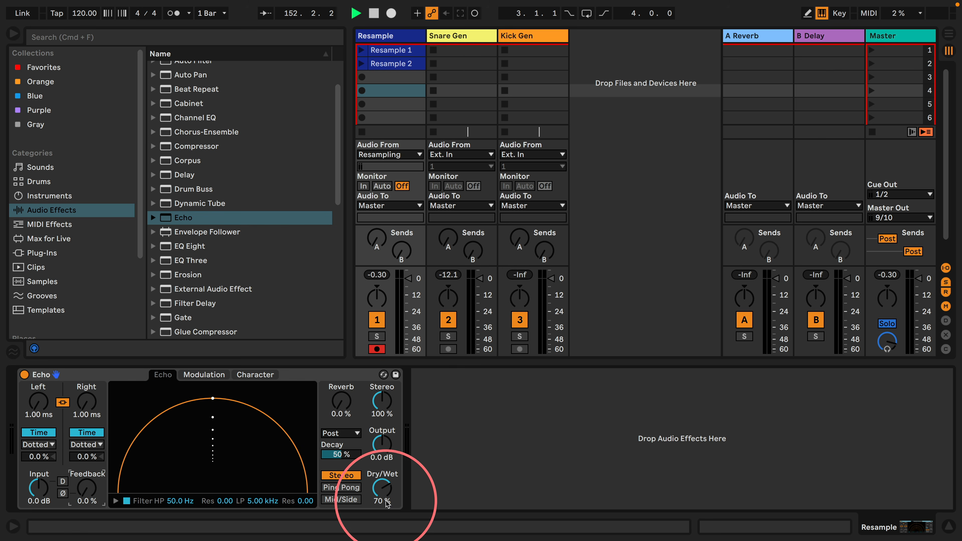
drag(383, 489, 384, 474)
Enable Echo's Noise with Morph at 44 %, audition it at 100 % Amount, and bring Amount back to 0 %.
click(252, 376)
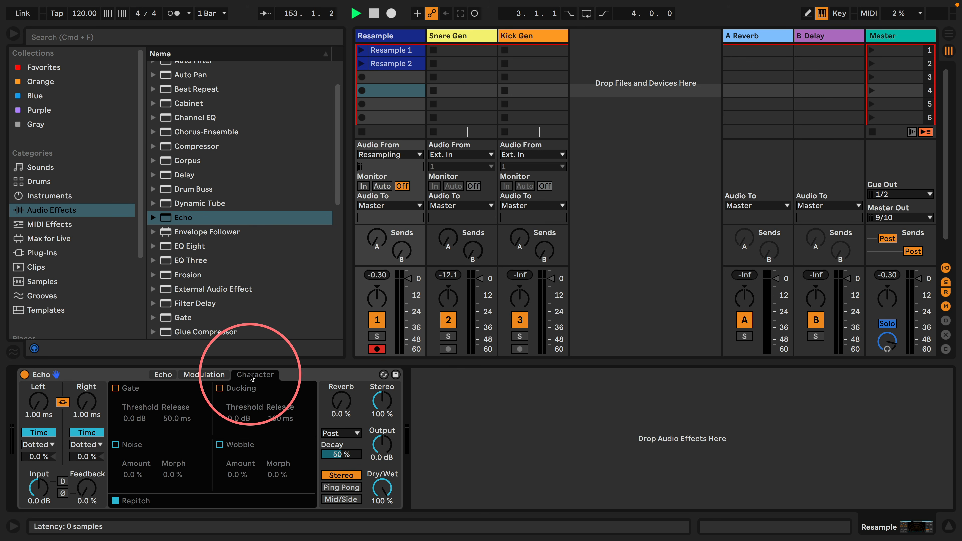
click(115, 445)
drag(132, 475, 133, 449)
drag(172, 475, 173, 381)
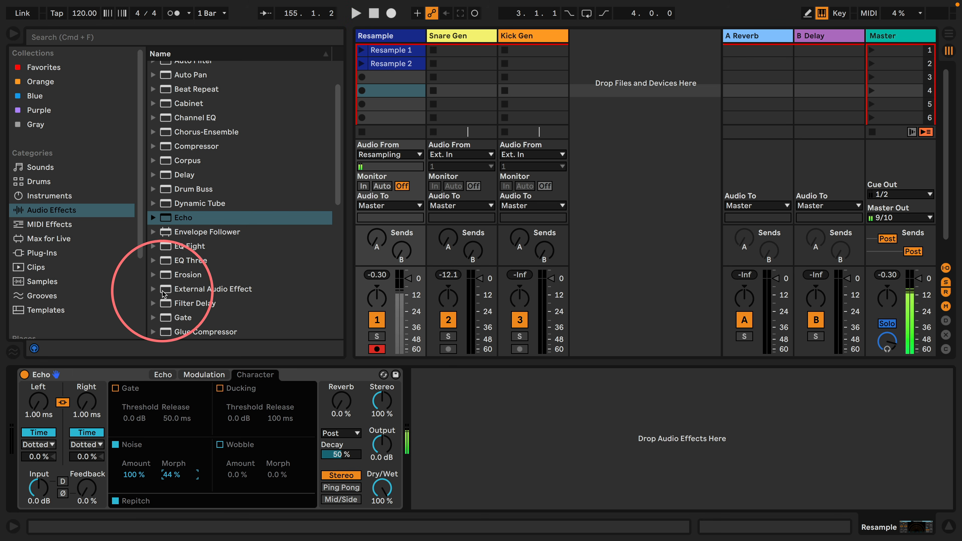
drag(131, 474, 131, 504)
Insert an LFO after Echo and map it to Echo's Noise Morph.
scroll(204, 197, up, 3)
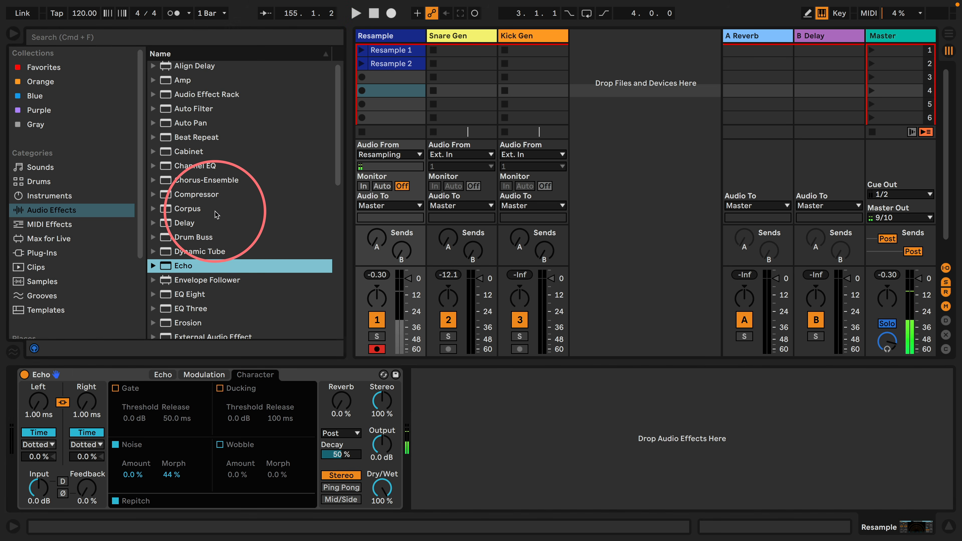
scroll(208, 211, down, 10)
scroll(209, 211, up, 3)
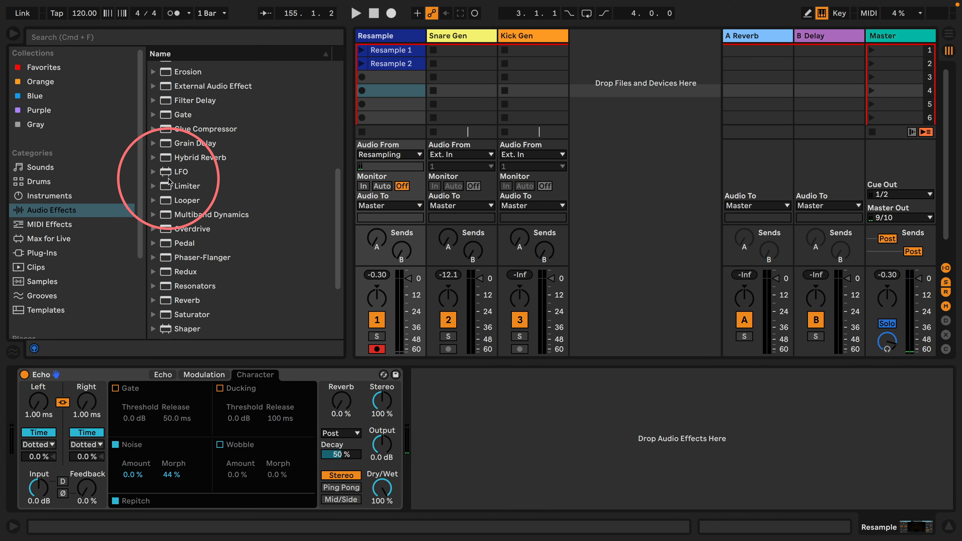
drag(178, 172, 434, 401)
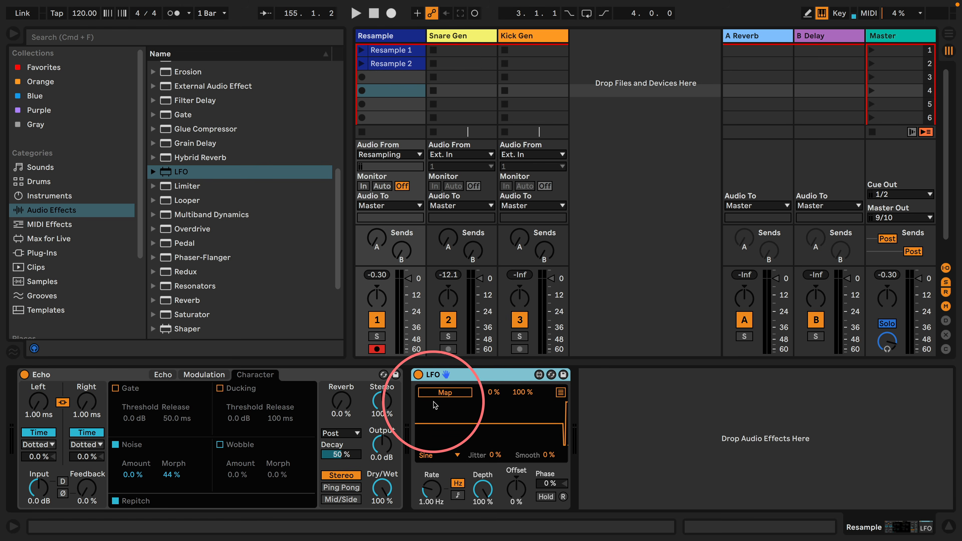
click(448, 394)
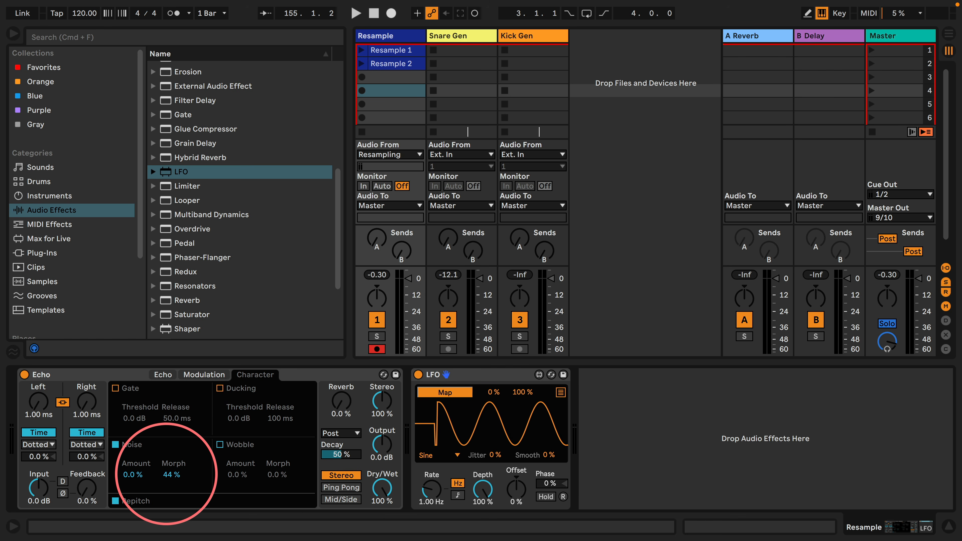
click(169, 474)
Set the LFO's waveform to Random, with Smooth at 100 % and Rate at 4.06 Hz.
click(426, 454)
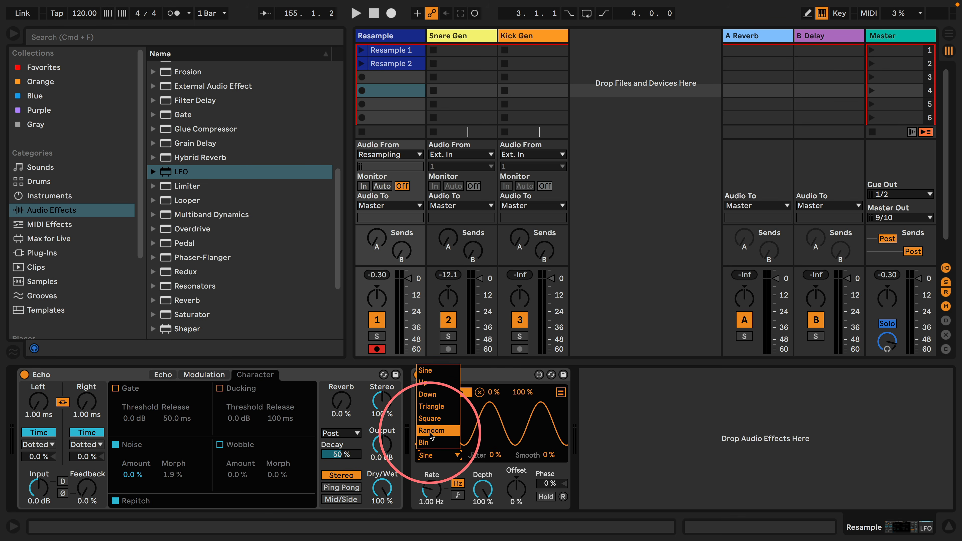
click(430, 434)
drag(549, 455, 583, 201)
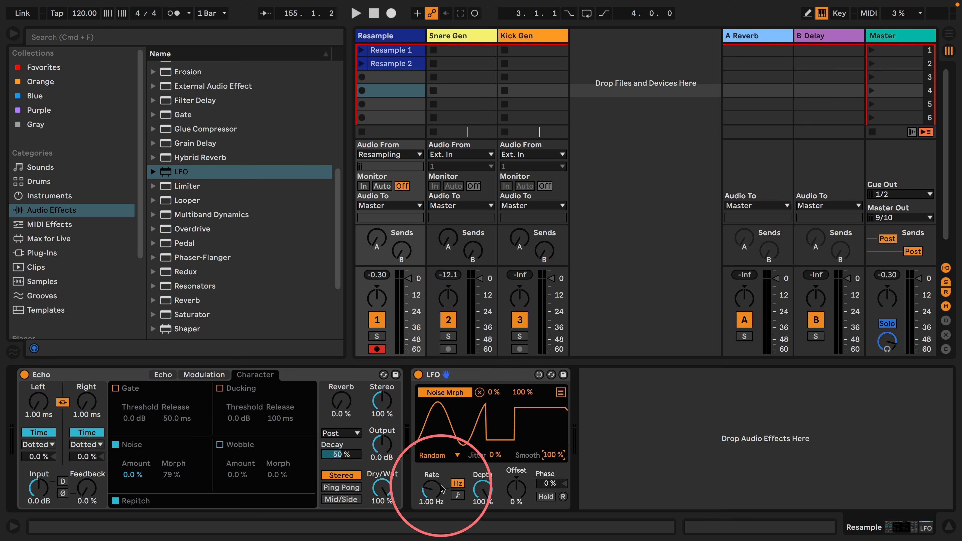
drag(425, 478, 424, 474)
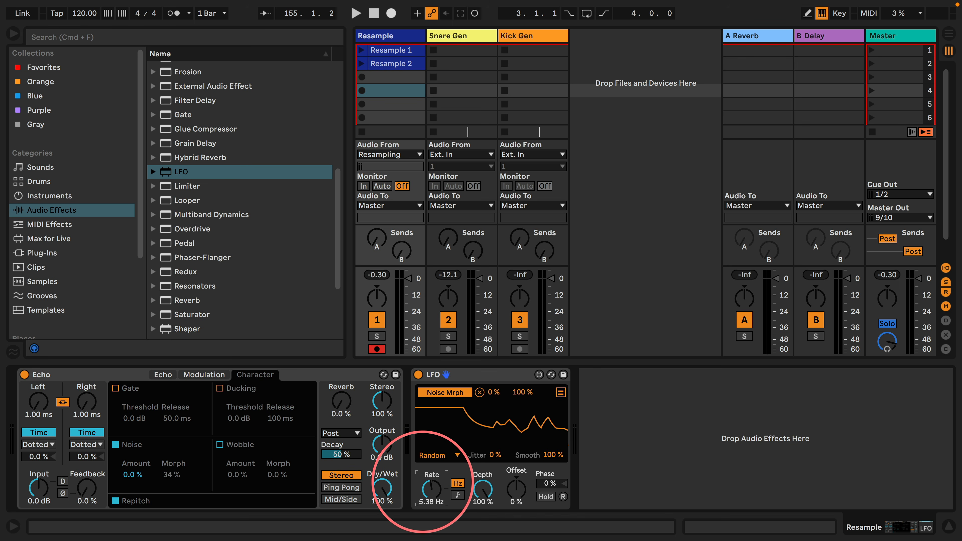
drag(423, 482, 423, 486)
Raise Echo's Noise Amount to 100 % and add a Limiter at the end of the device chain.
drag(132, 474, 133, 428)
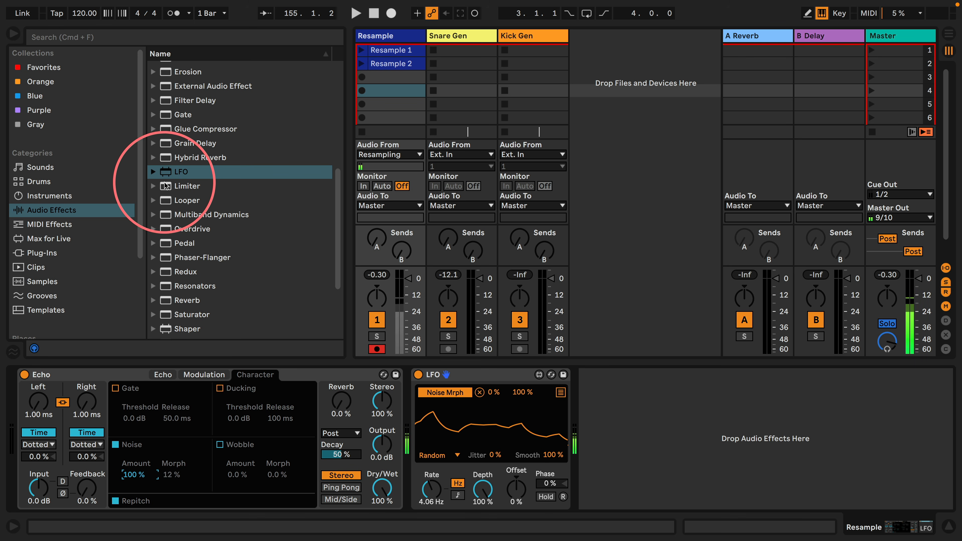
drag(165, 185, 647, 431)
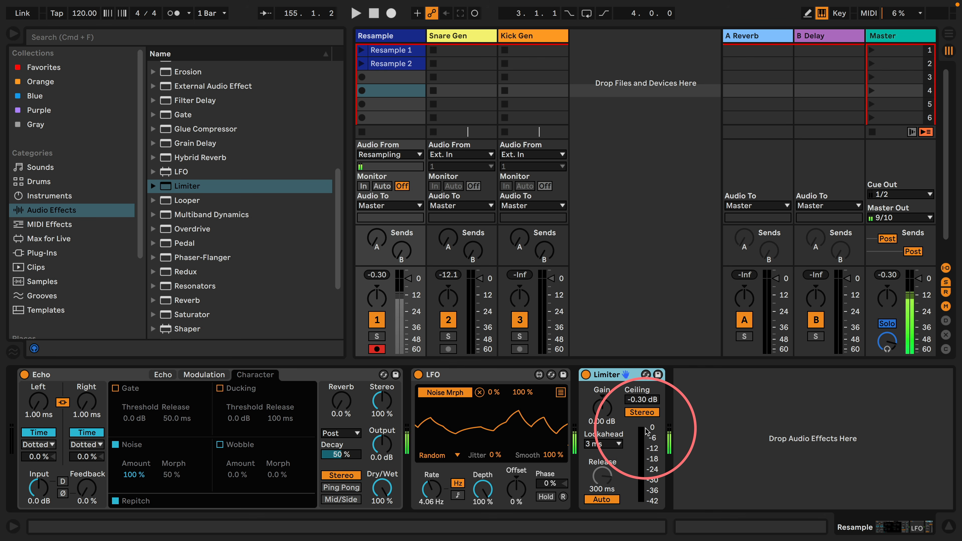
Reduce Echo's Noise Amount to 0 % and insert a Shifter between Echo and the LFO.
scroll(148, 261, down, 5)
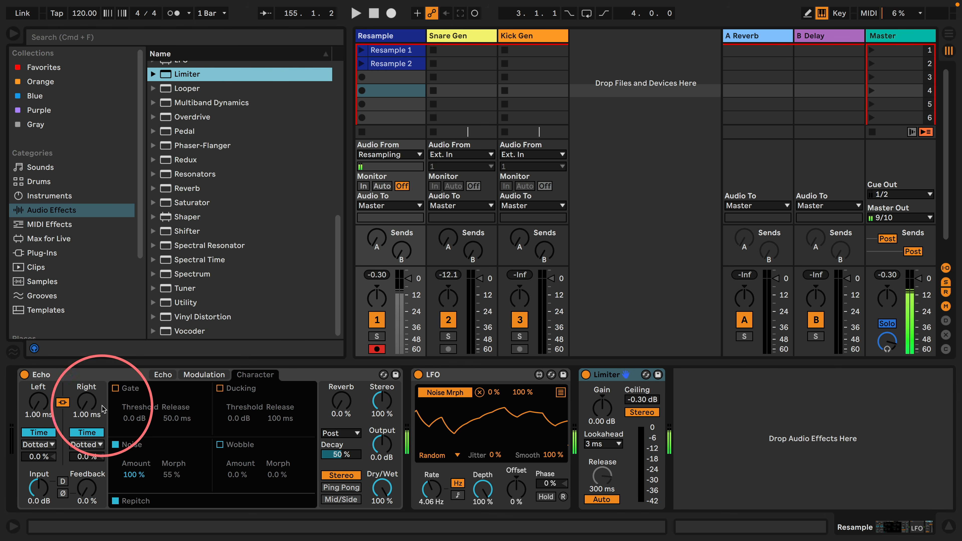
click(133, 474)
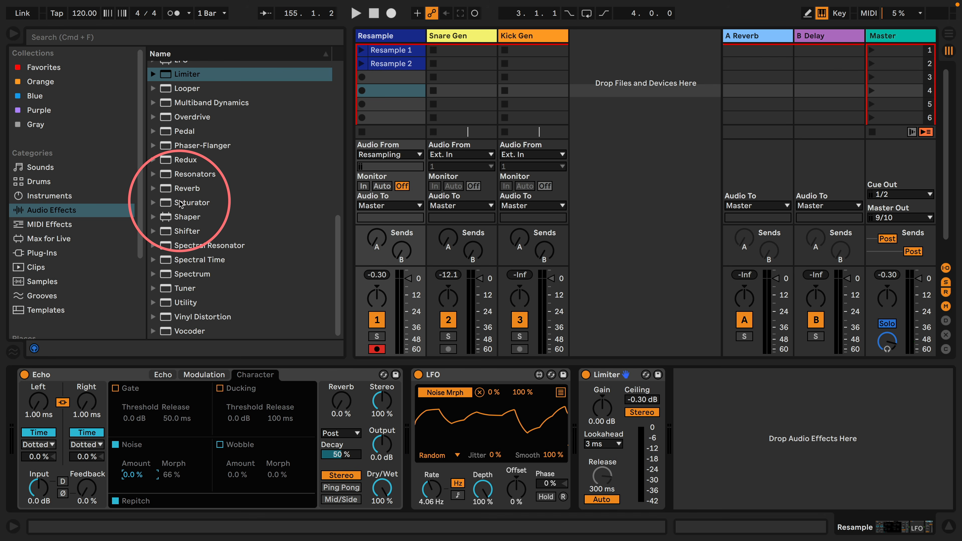
drag(182, 231, 403, 394)
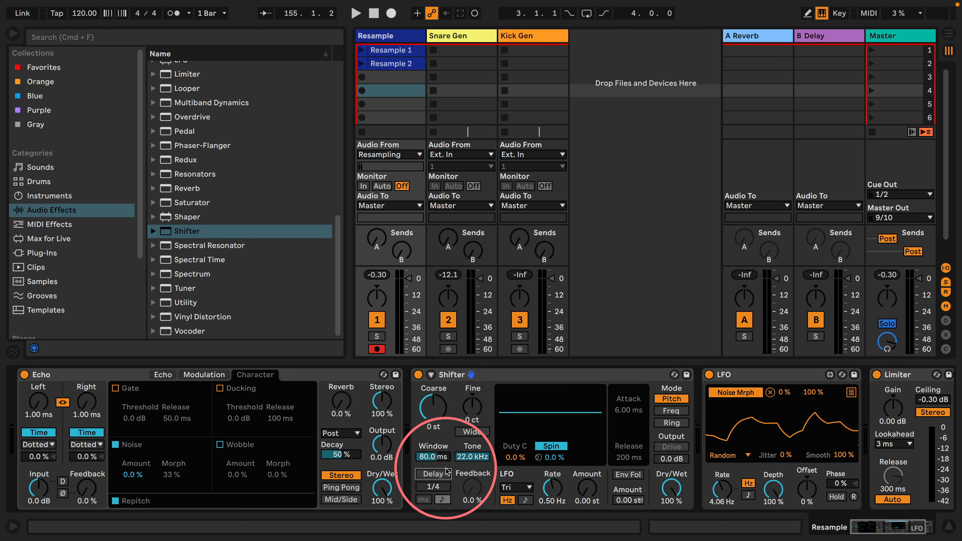
Enable the Shifter's Delay in milliseconds and set it to 10.3 ms.
click(426, 476)
click(424, 500)
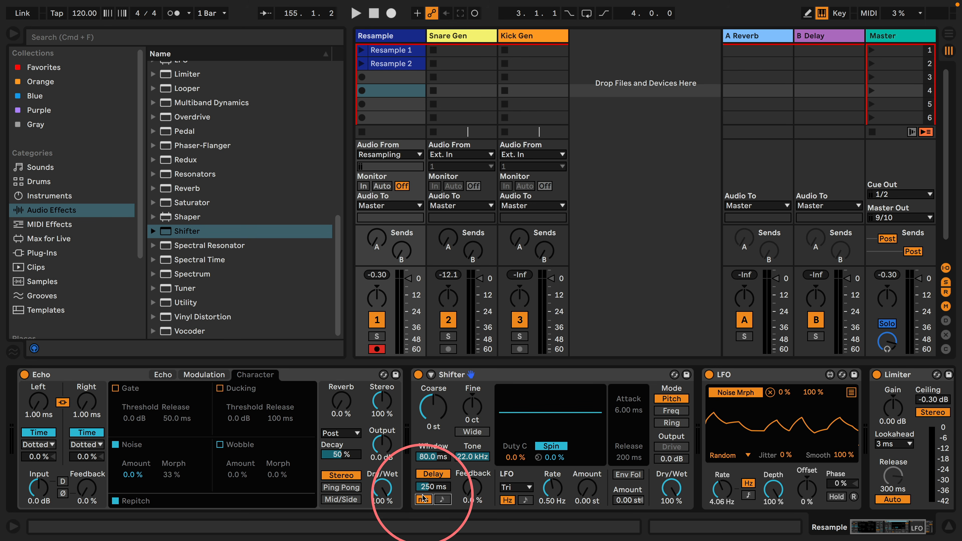
drag(433, 488, 434, 505)
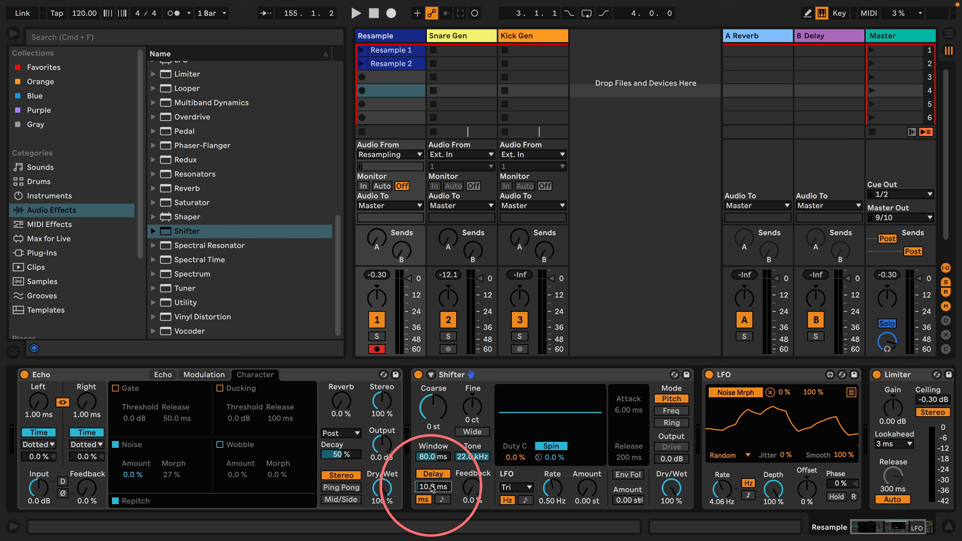
Restore Echo's Noise Amount to 100 %, then tune the Shifter's Fine pitch to 33 ct and its Feedback to 95 %.
drag(133, 475, 132, 453)
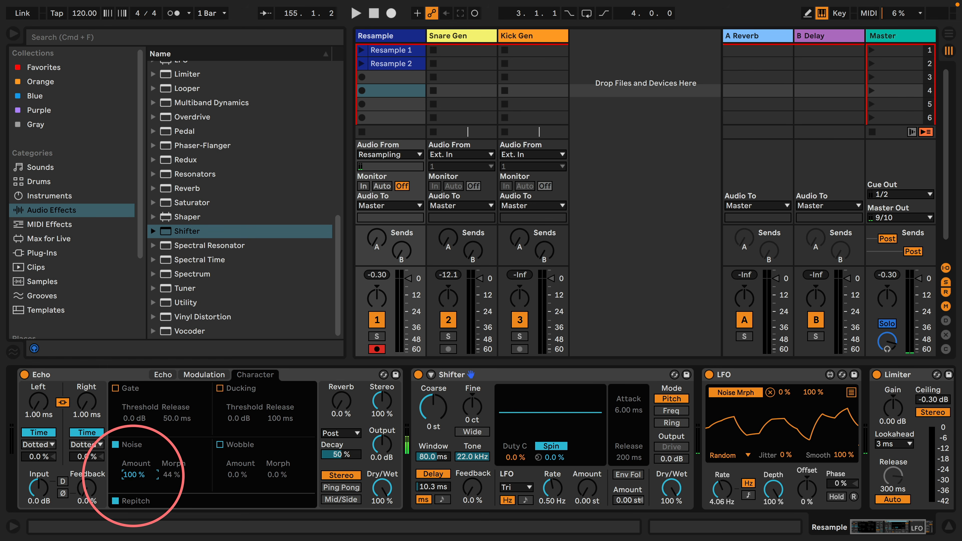
drag(472, 407, 472, 398)
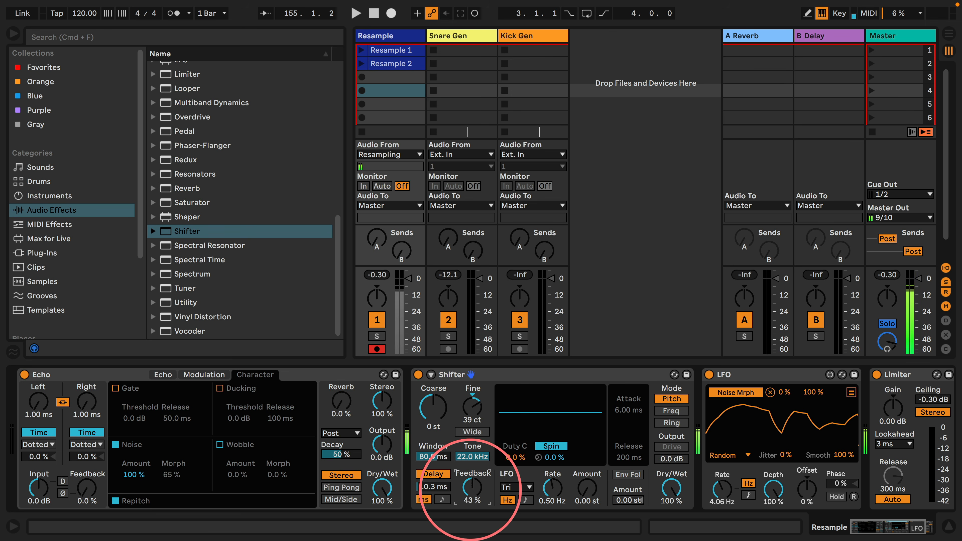
drag(473, 488, 473, 458)
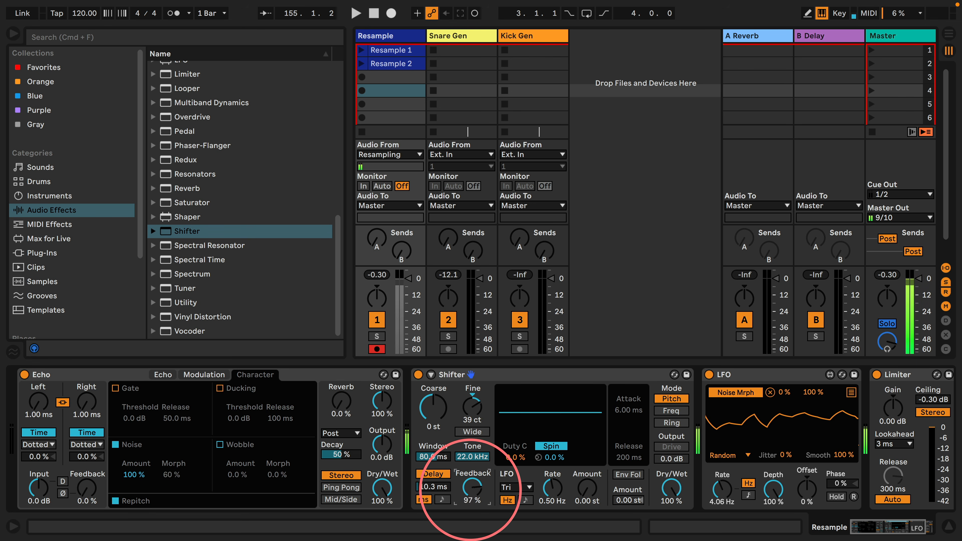
mouse_move(472, 407)
mouse_down()
mouse_move(473, 390)
mouse_move(473, 425)
mouse_up()
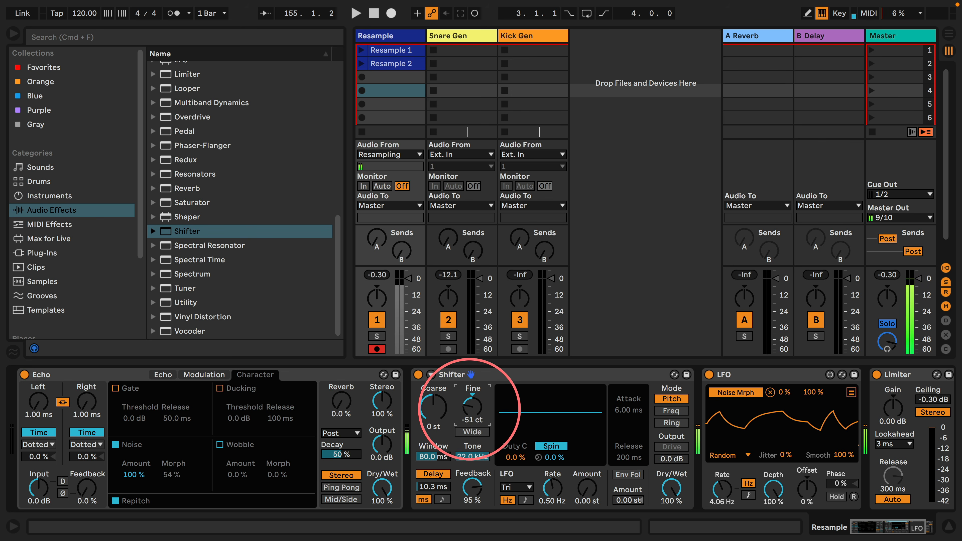
Insert an Auto Filter directly after the Shifter and make it a high-pass at 153 Hz with 0 % resonance.
scroll(205, 238, up, 6)
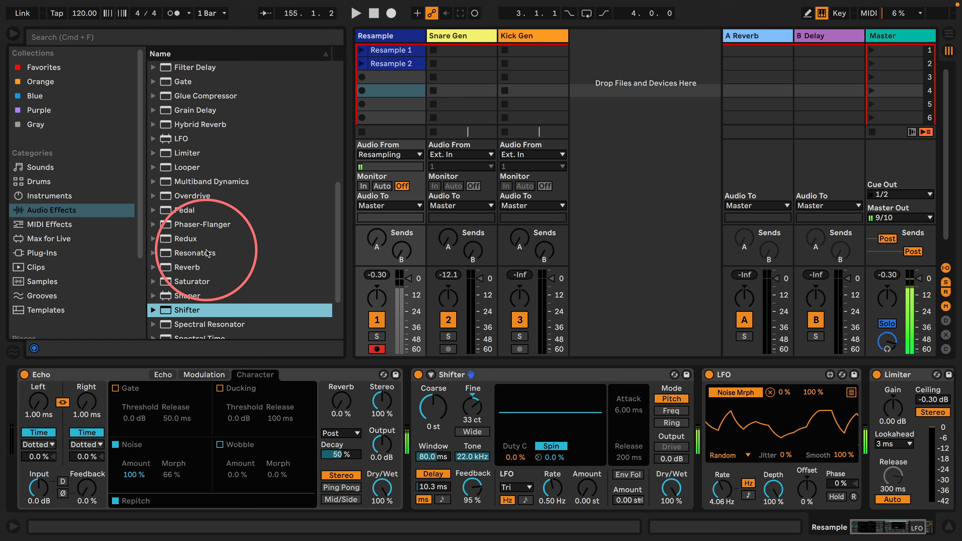
scroll(181, 228, up, 5)
mouse_move(182, 110)
mouse_down()
mouse_move(741, 394)
mouse_move(693, 389)
mouse_up()
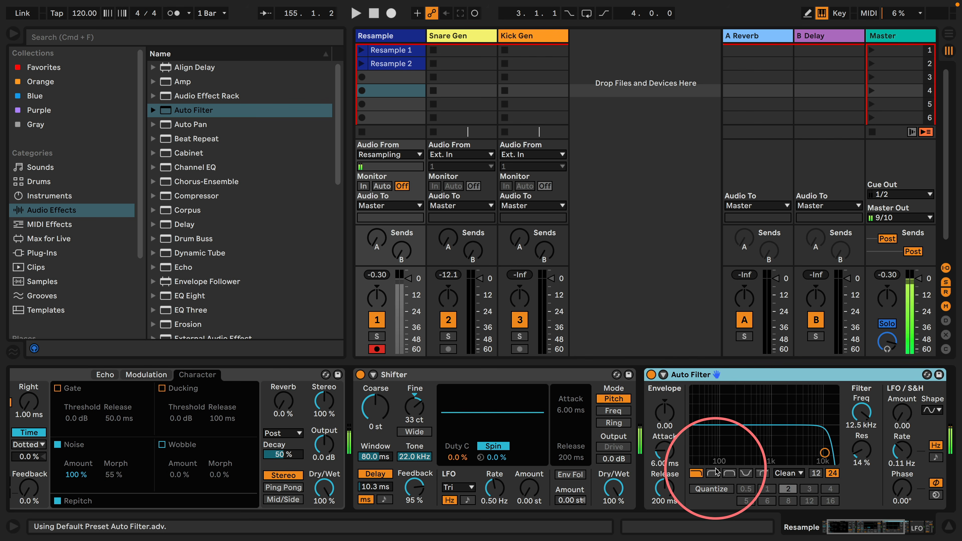
drag(732, 453, 731, 460)
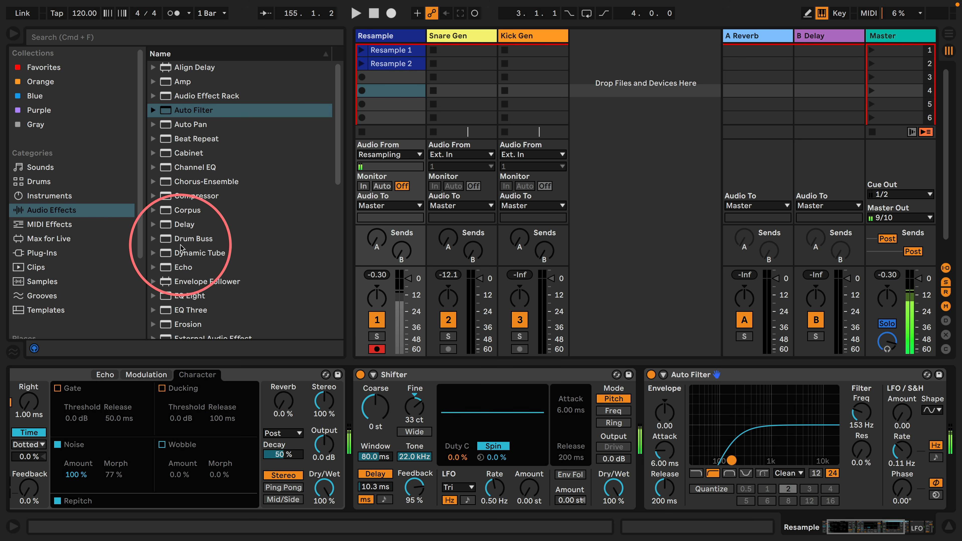
Insert a second LFO between the Shifter and the Auto Filter.
scroll(167, 212, down, 10)
scroll(171, 148, up, 3)
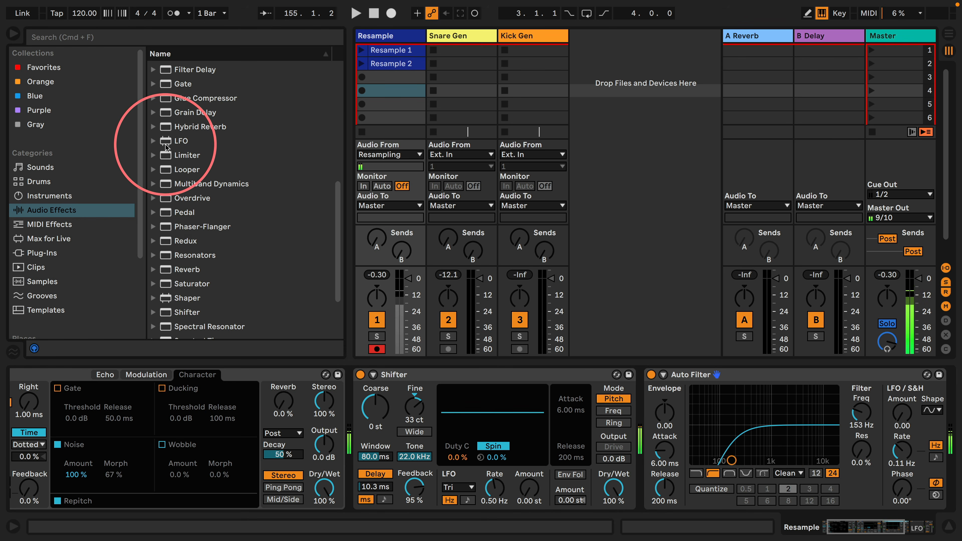
drag(178, 141, 622, 402)
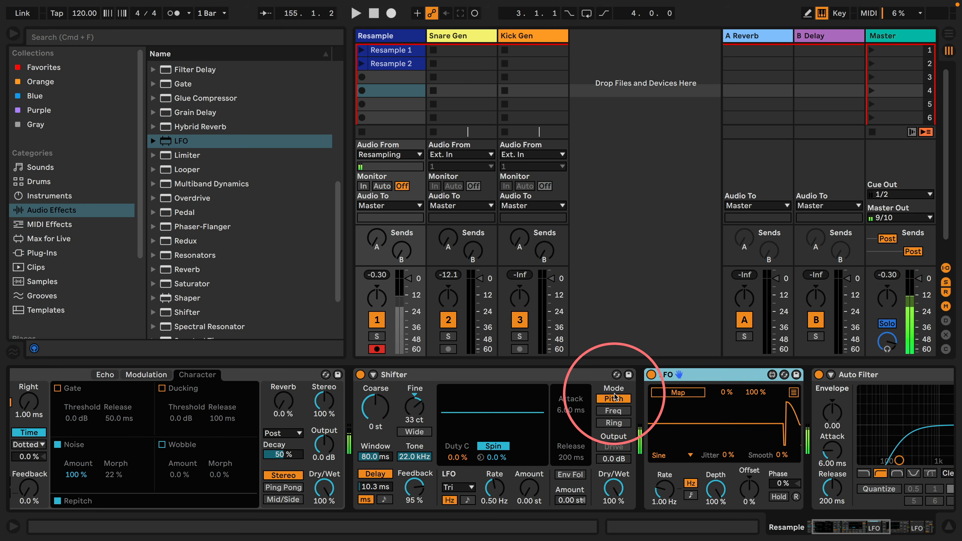
Map the new LFO to the Shifter's Fine pitch and give it a Random waveform with 100 % Smooth.
click(415, 406)
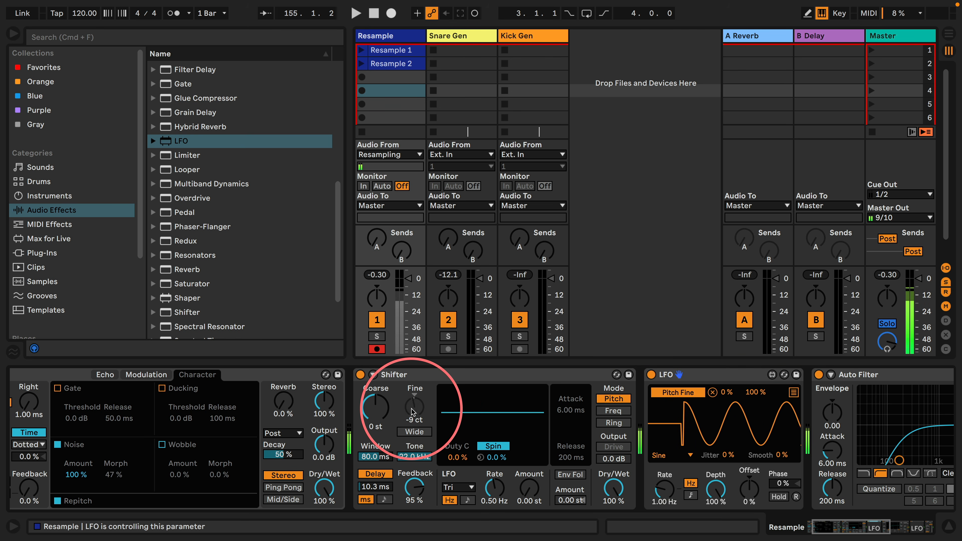
click(684, 456)
click(666, 430)
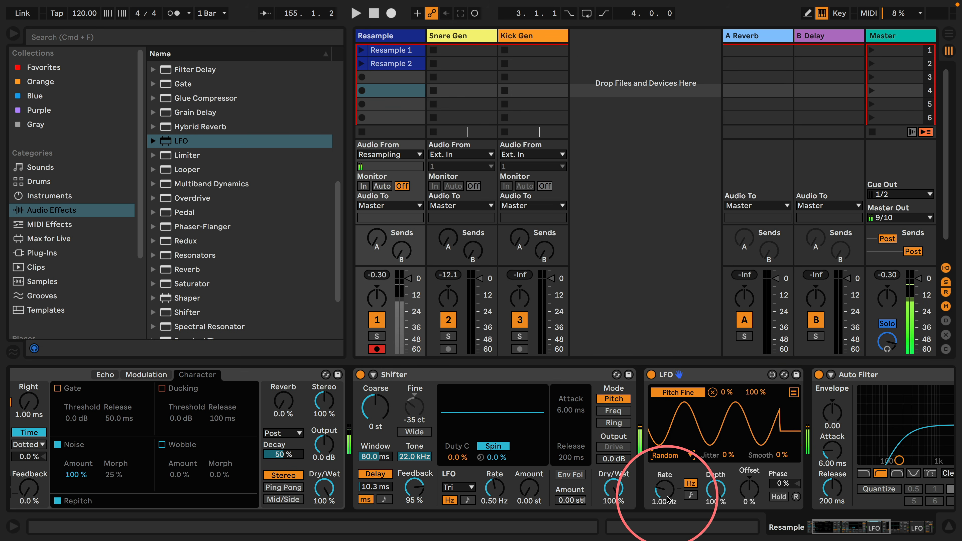
drag(785, 456, 810, 209)
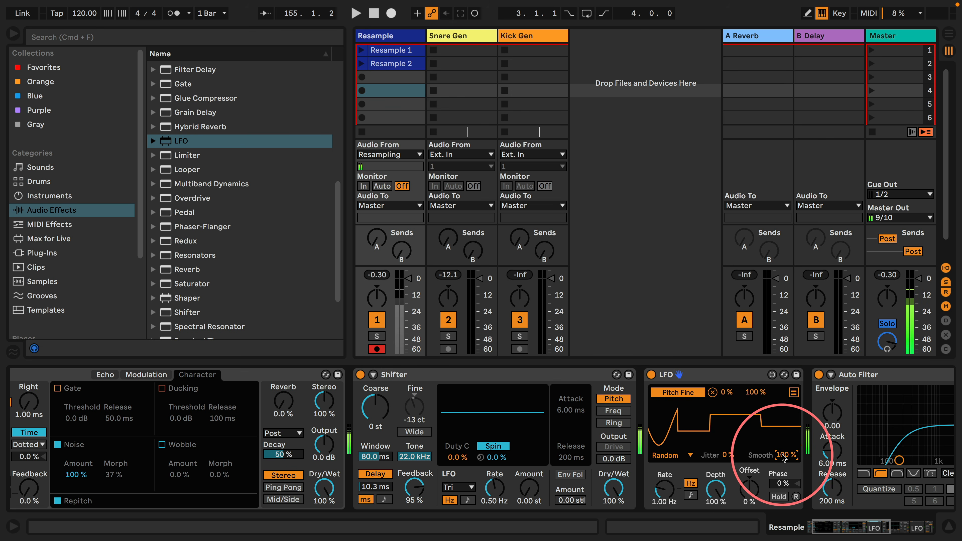
Set the Shifter's Feedback to 150 % and its Window to 45 ms, then deactivate the Resample track.
drag(415, 493, 377, 469)
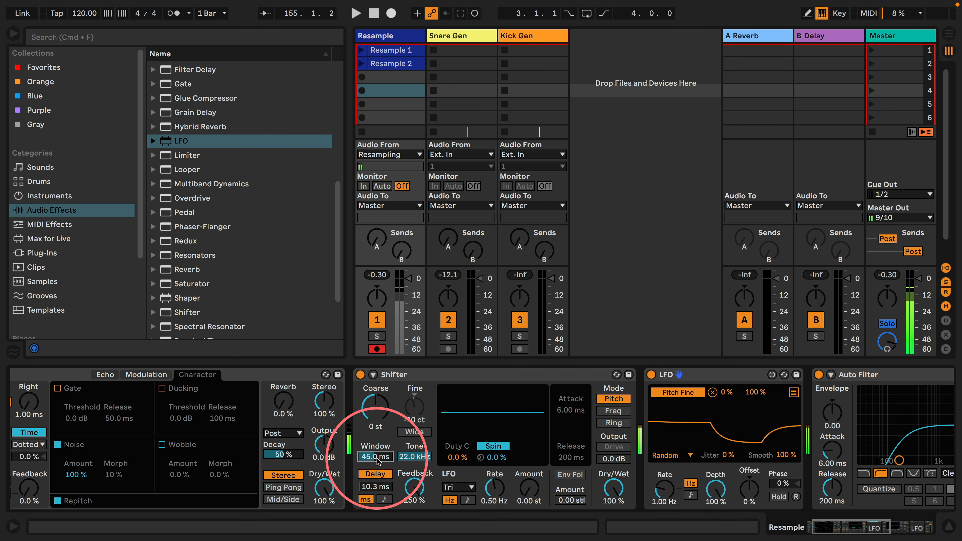
drag(828, 530, 879, 531)
click(377, 321)
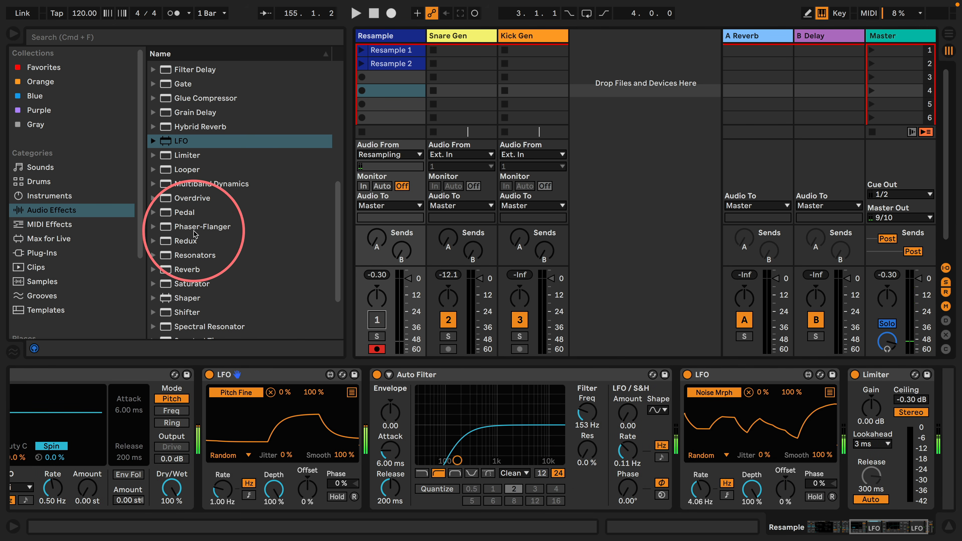
Insert Spectral Time directly after the Auto Filter and turn off its Delay section.
scroll(199, 233, down, 5)
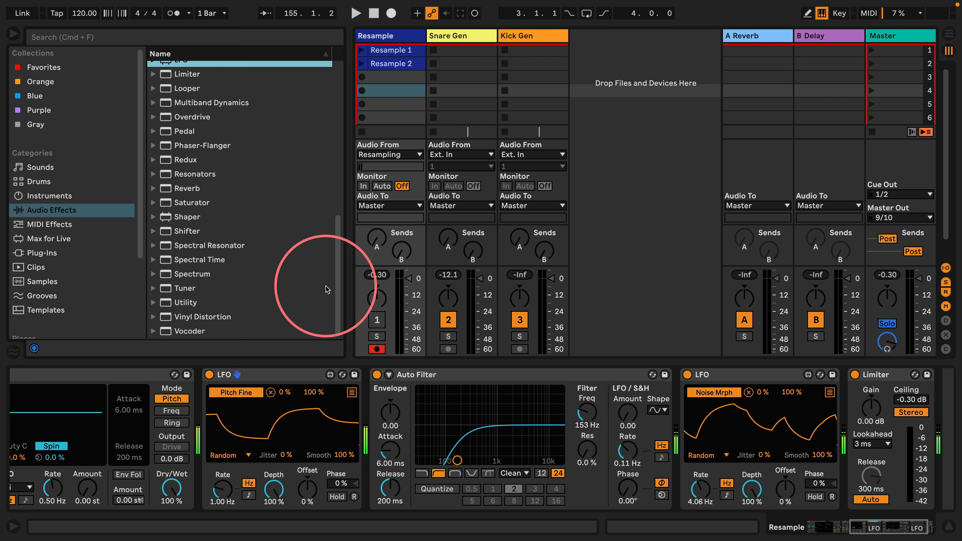
drag(167, 260, 678, 398)
drag(838, 529, 879, 533)
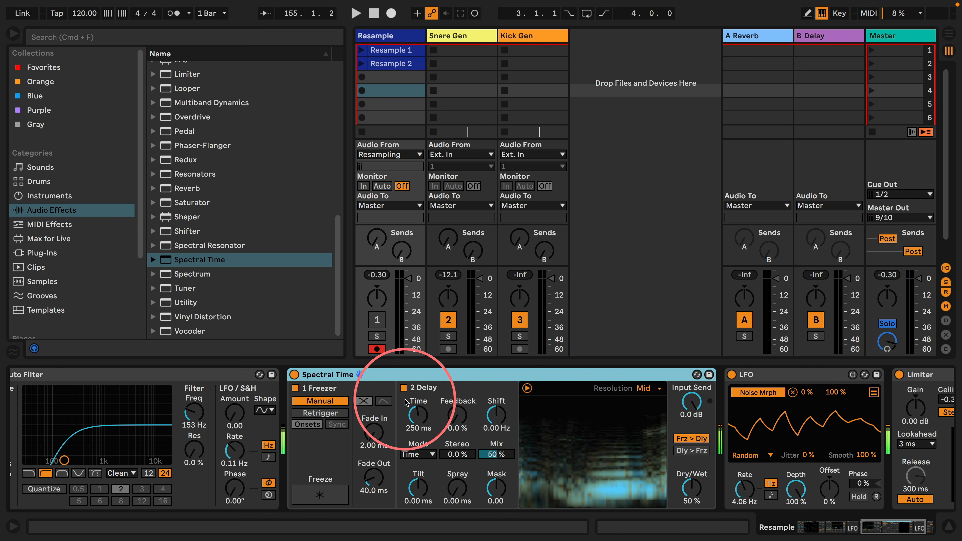
click(403, 387)
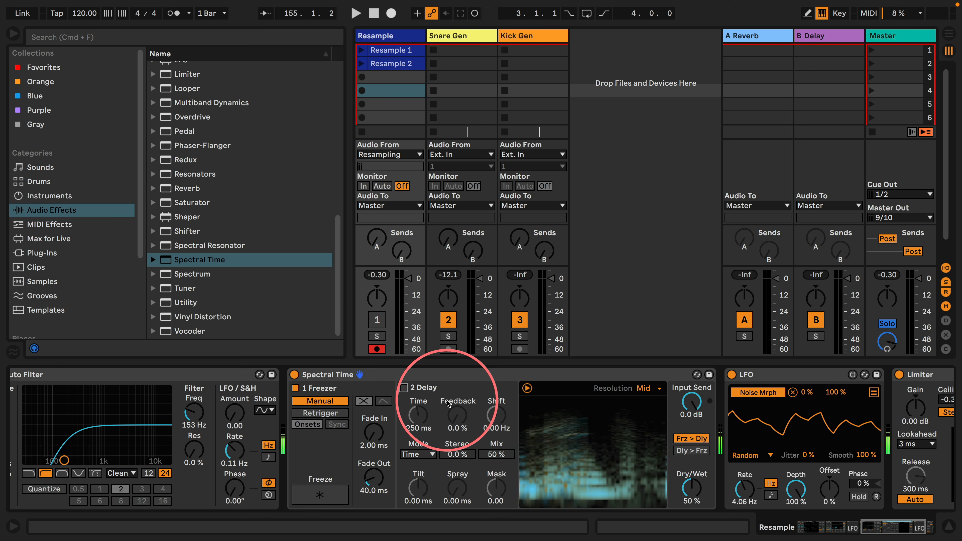
Set Spectral Time's Freezer to Retrigger in Sync mode at a 1/8 note interval and turn Freeze on.
click(322, 413)
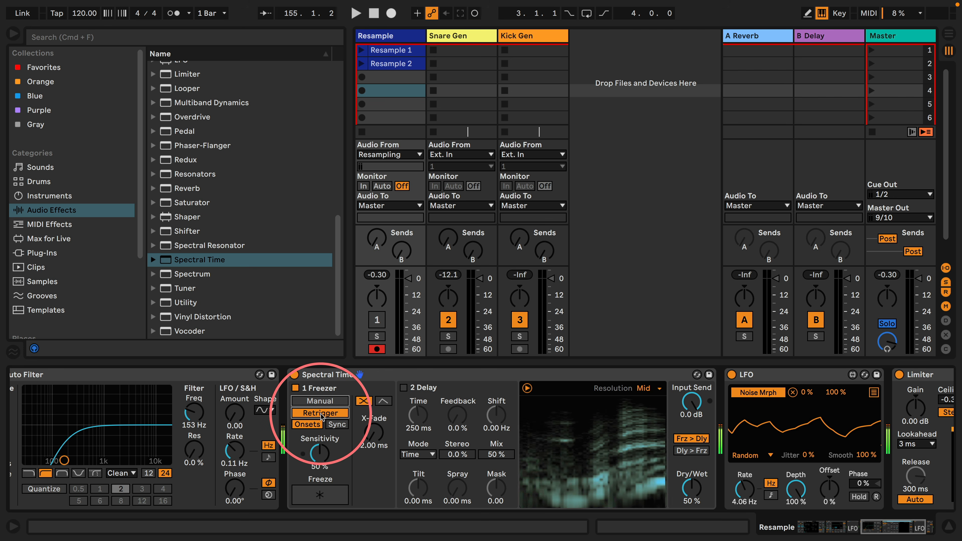
click(337, 424)
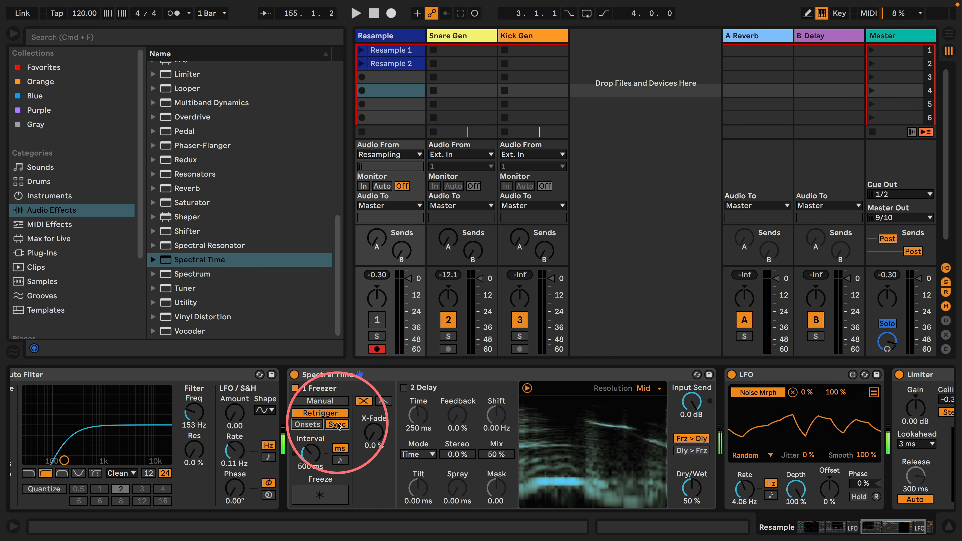
click(340, 460)
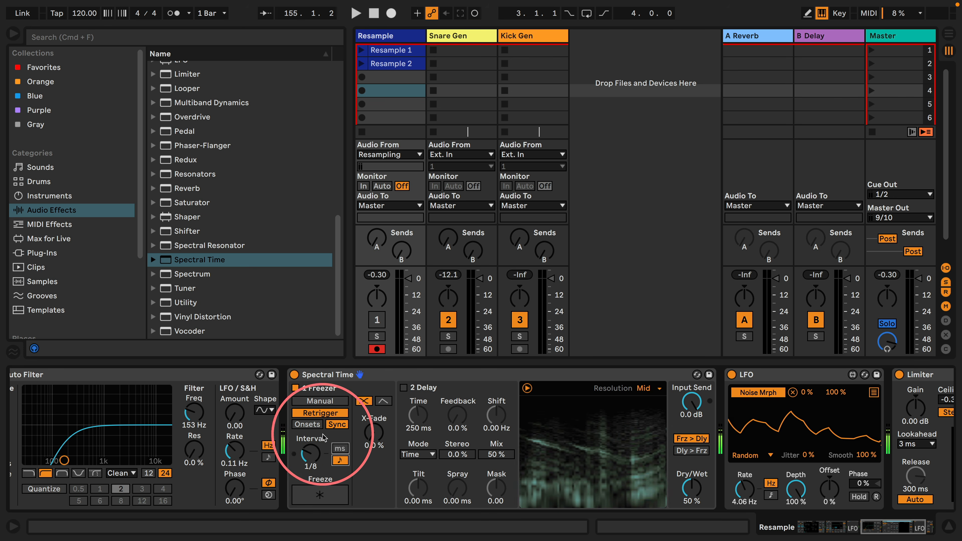
click(320, 494)
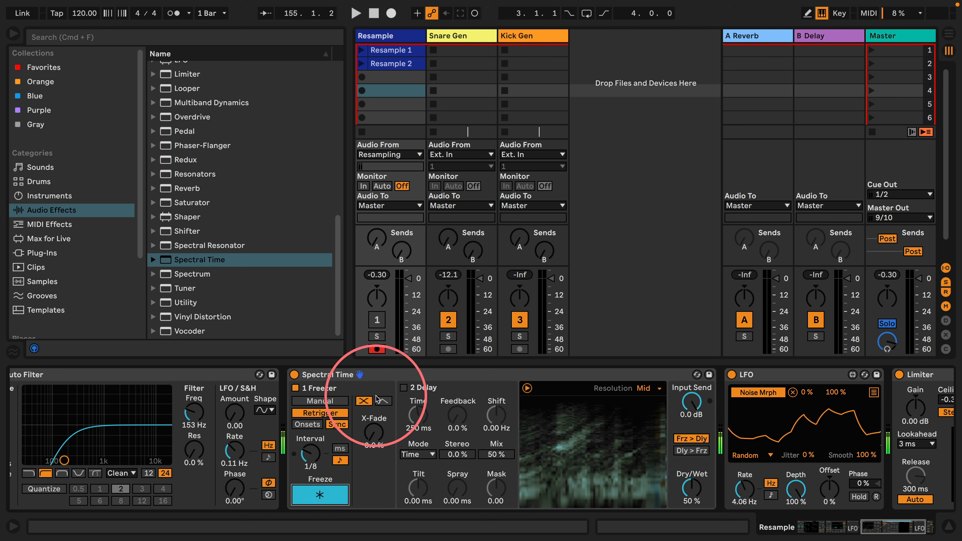
Use the Freezer's envelope fades with Fade In 834 ms and Fade Out 3.08 s, and set Spectral Time's Dry/Wet to 100 % with the track active.
click(383, 401)
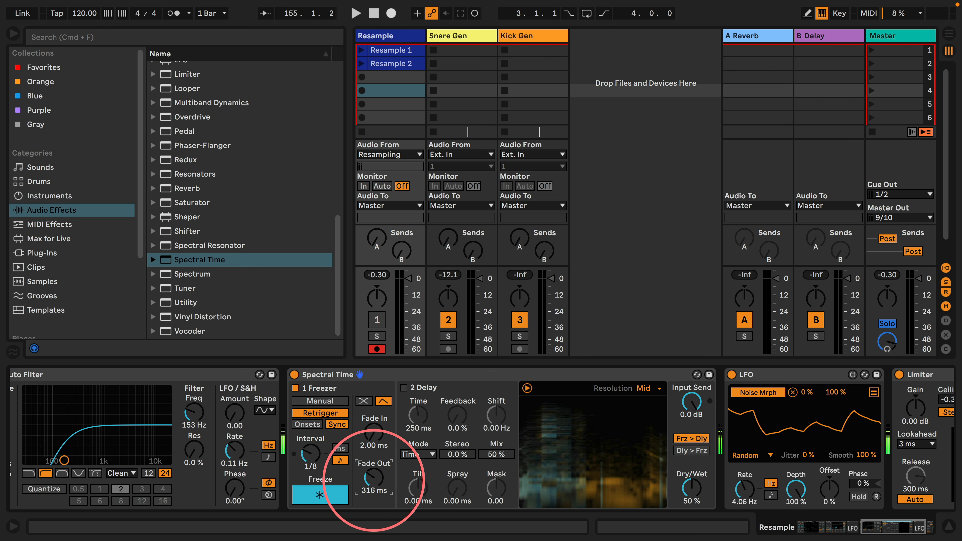
drag(374, 445, 372, 438)
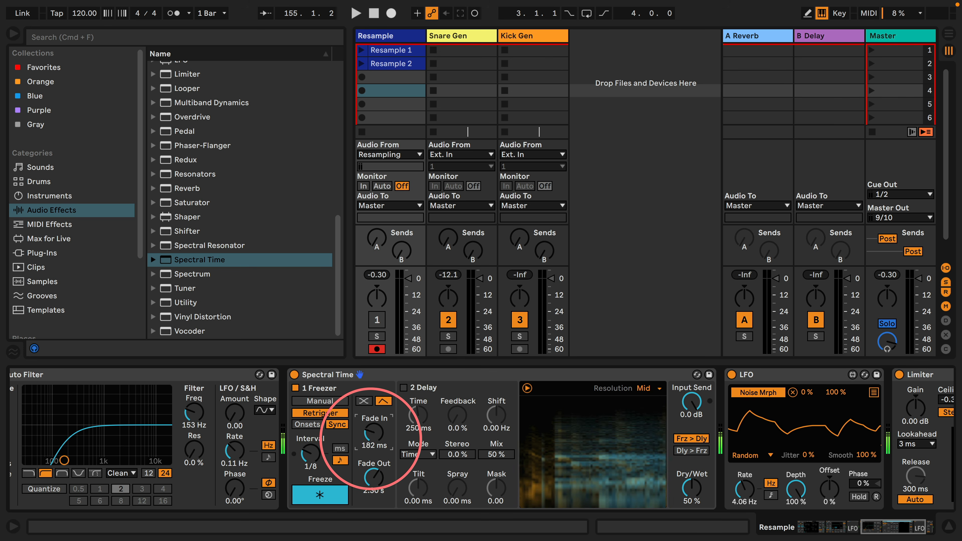
click(377, 319)
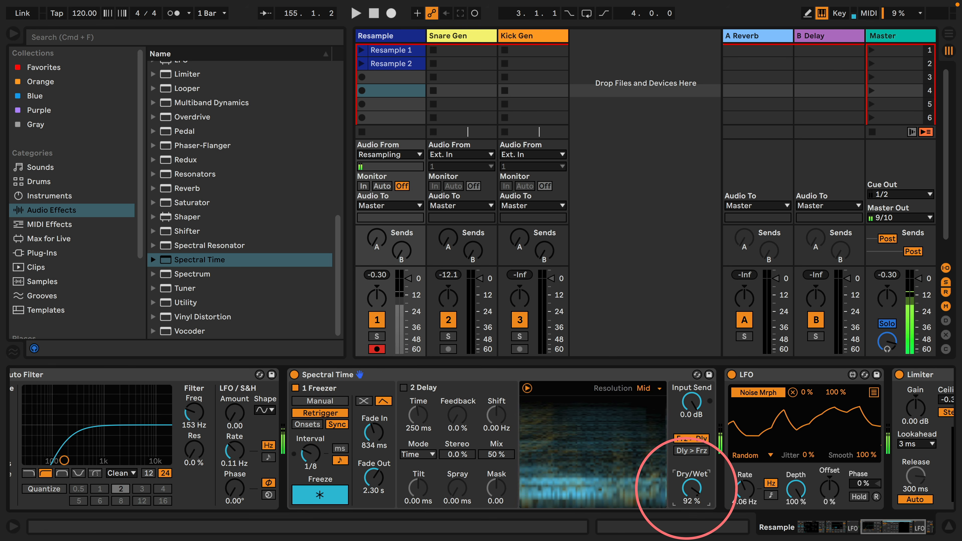
click(373, 433)
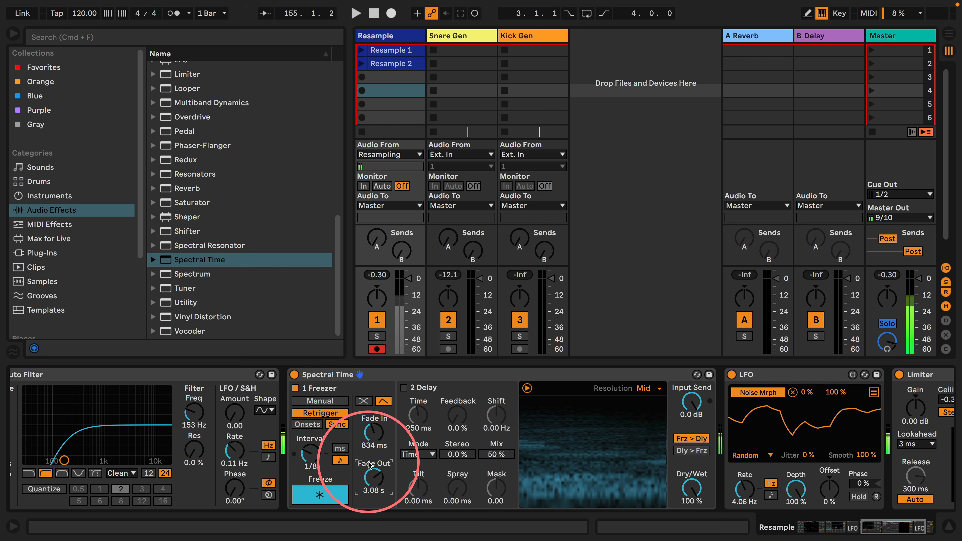
Audition the frozen texture by switching the Resample track off and on.
click(373, 320)
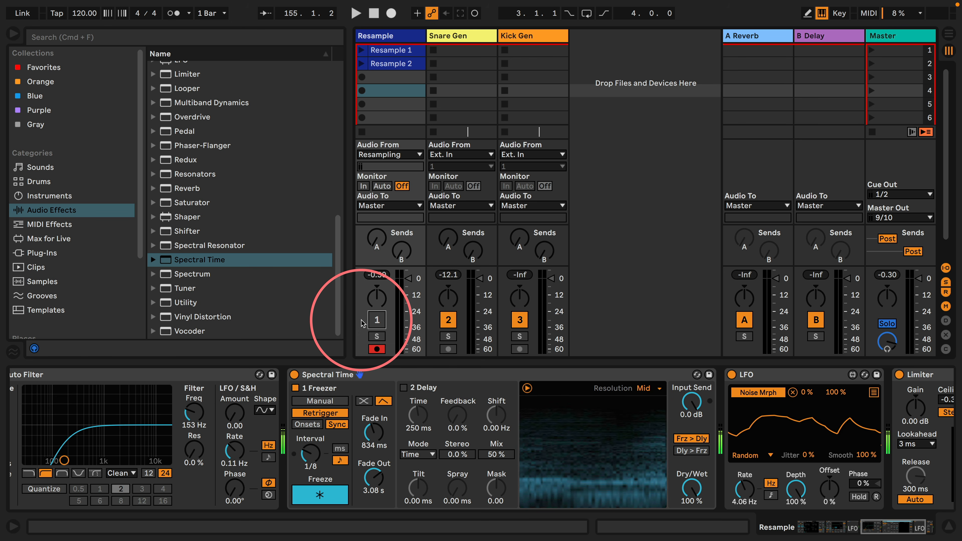
click(373, 320)
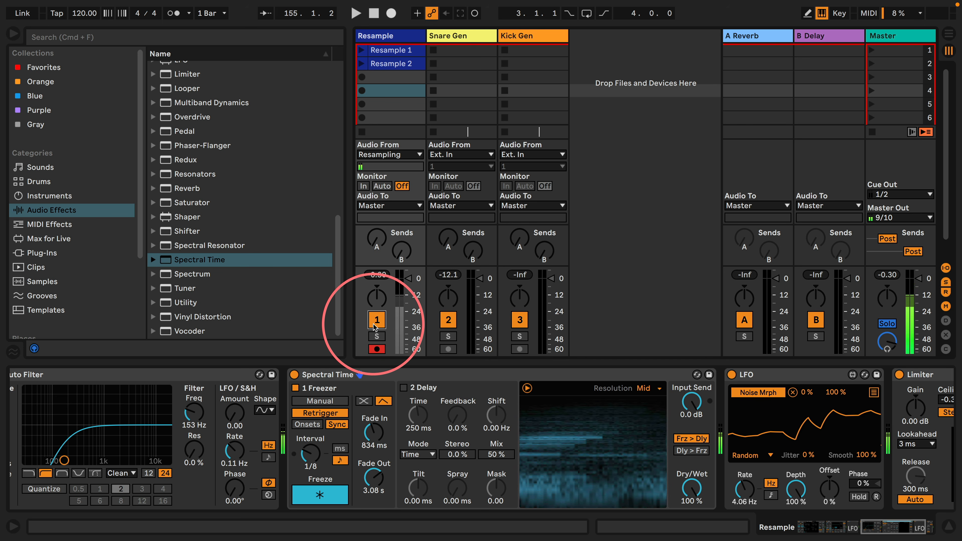
click(373, 324)
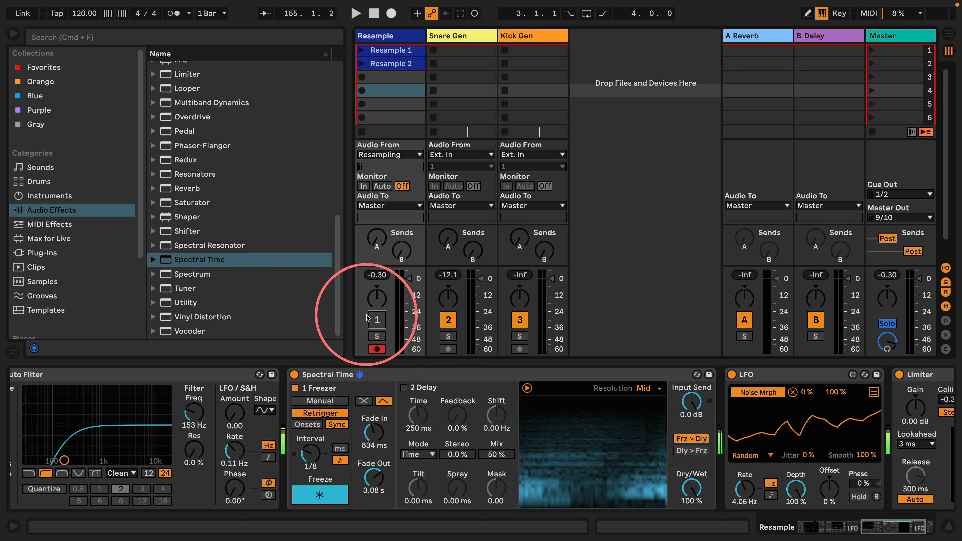
click(377, 324)
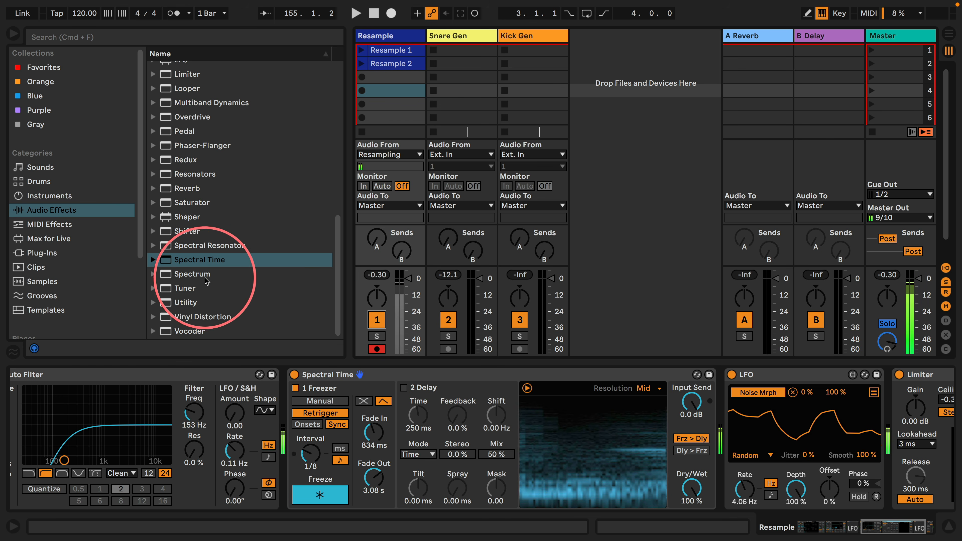
Silence the Resample track, insert Corpus right after Spectral Time, and choose the Marimba resonator.
click(376, 321)
scroll(194, 212, up, 10)
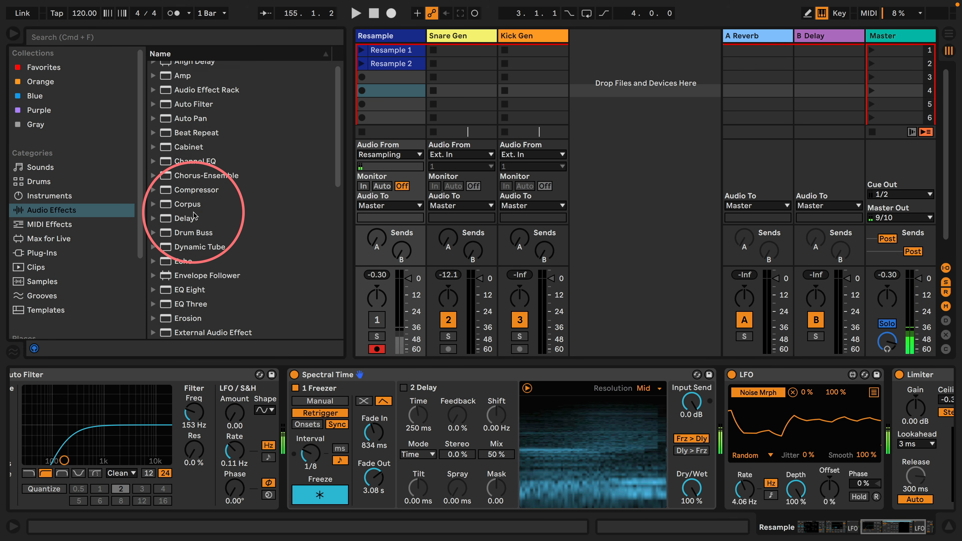
drag(192, 212, 716, 394)
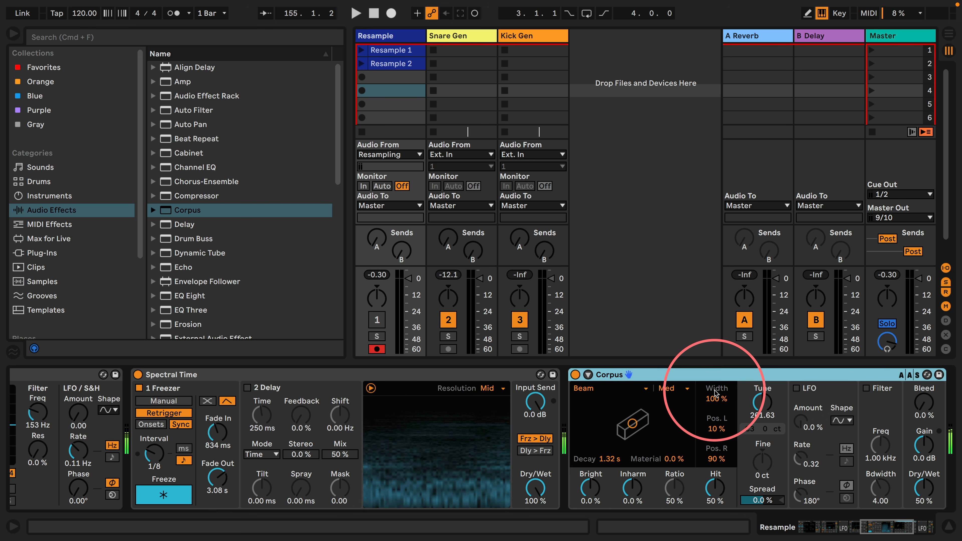
click(607, 390)
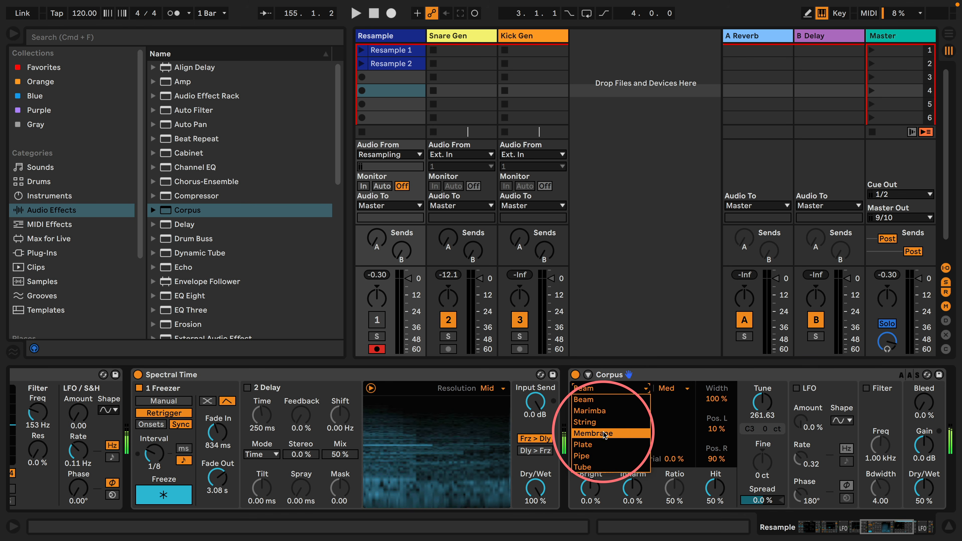
click(602, 413)
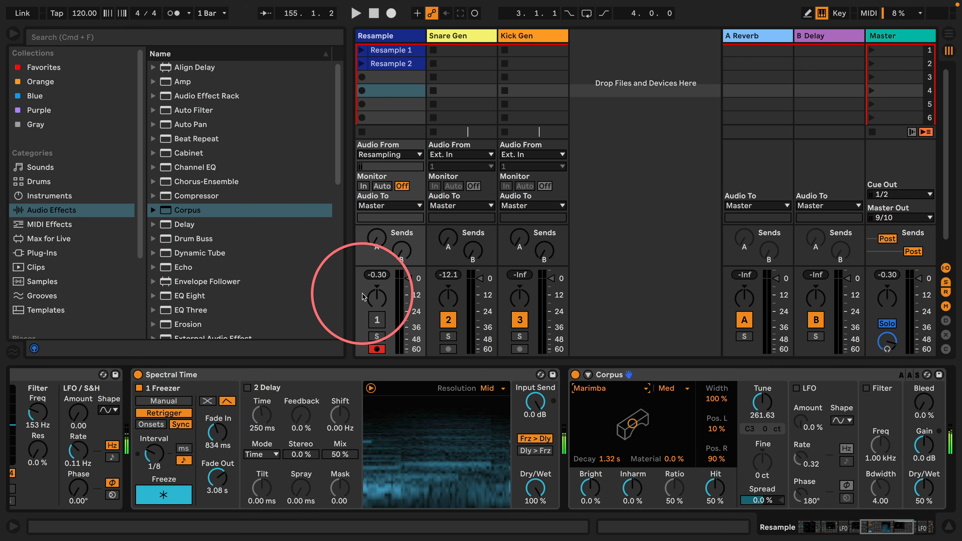
With the track active, try Corpus's Tune at 154.29, restore its default, and set Decay to 1.38 s and Material to 89 %.
click(377, 320)
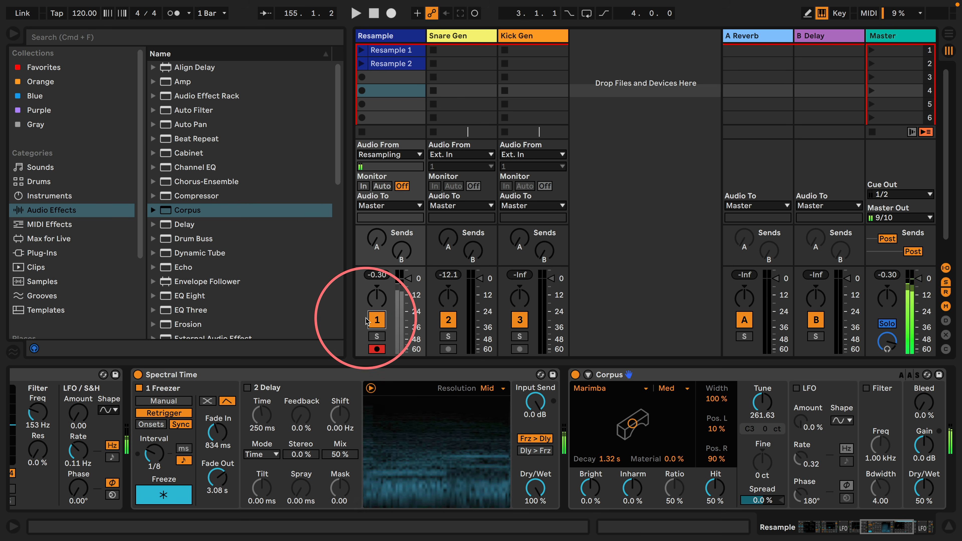
click(377, 320)
mouse_move(884, 526)
mouse_down()
mouse_move(911, 526)
mouse_move(893, 526)
mouse_up()
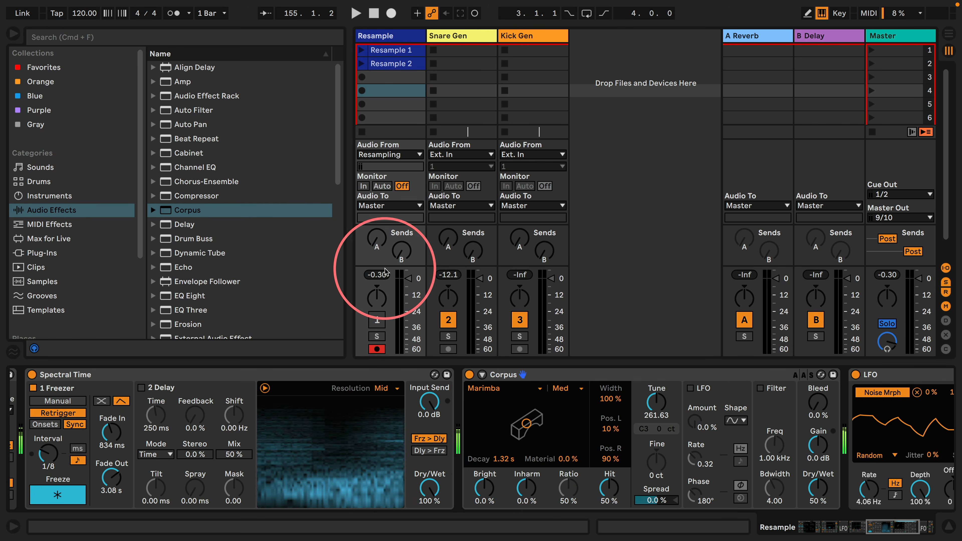
click(377, 320)
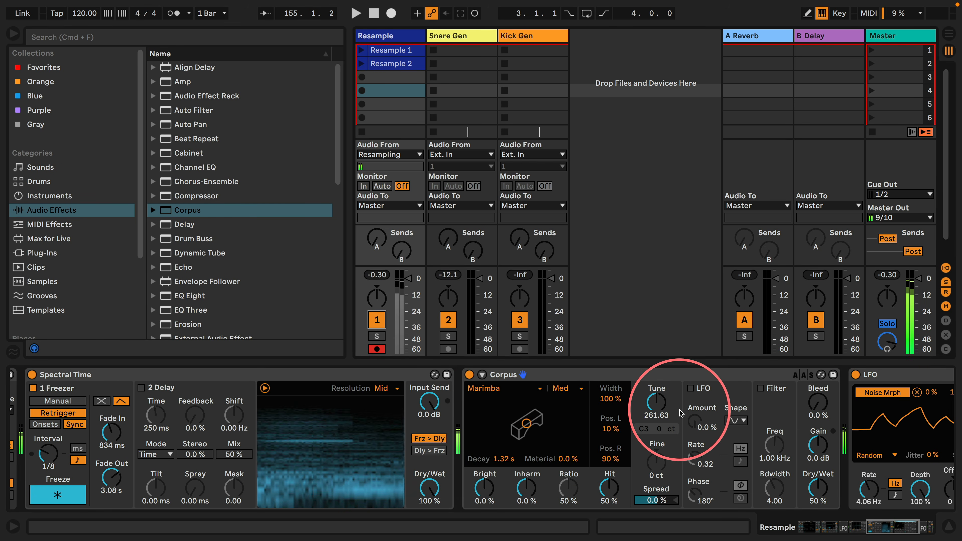
drag(657, 403, 657, 379)
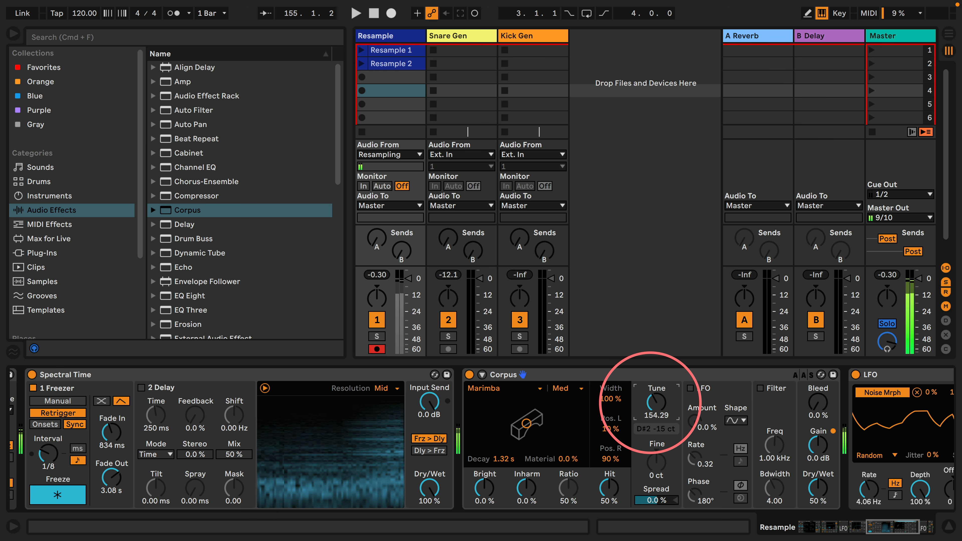
key(Delete)
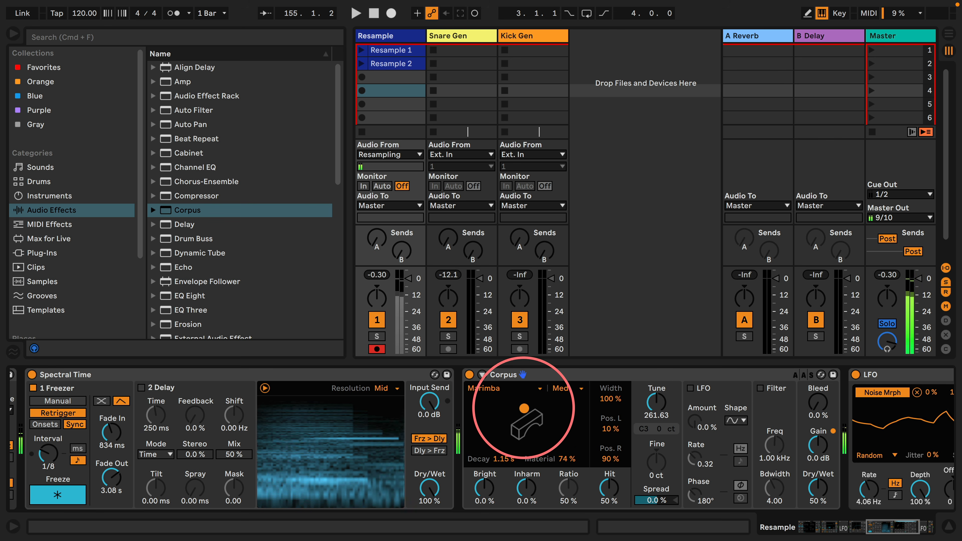
Record the texture into the Resample track's third clip slot for about 17 bars, stop the clip, and deactivate the track.
click(362, 77)
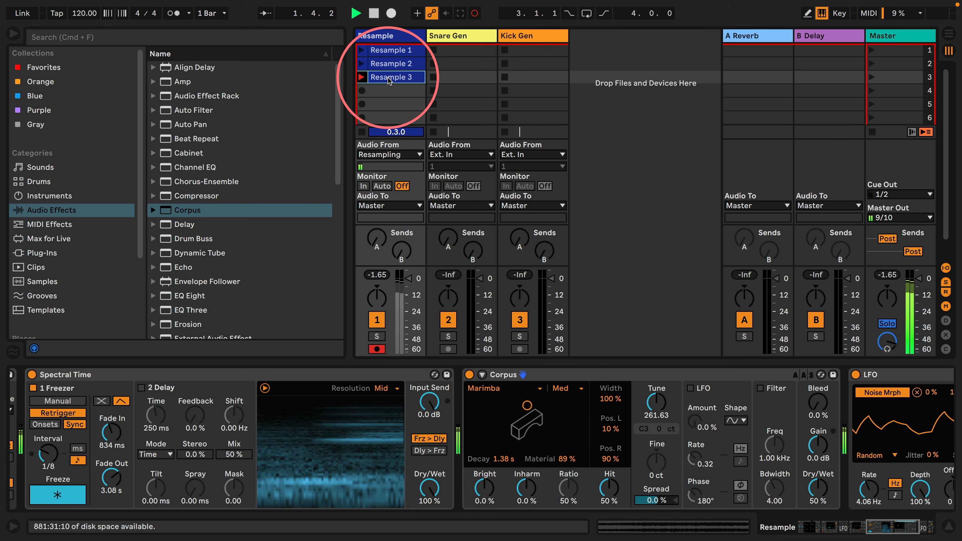
click(389, 78)
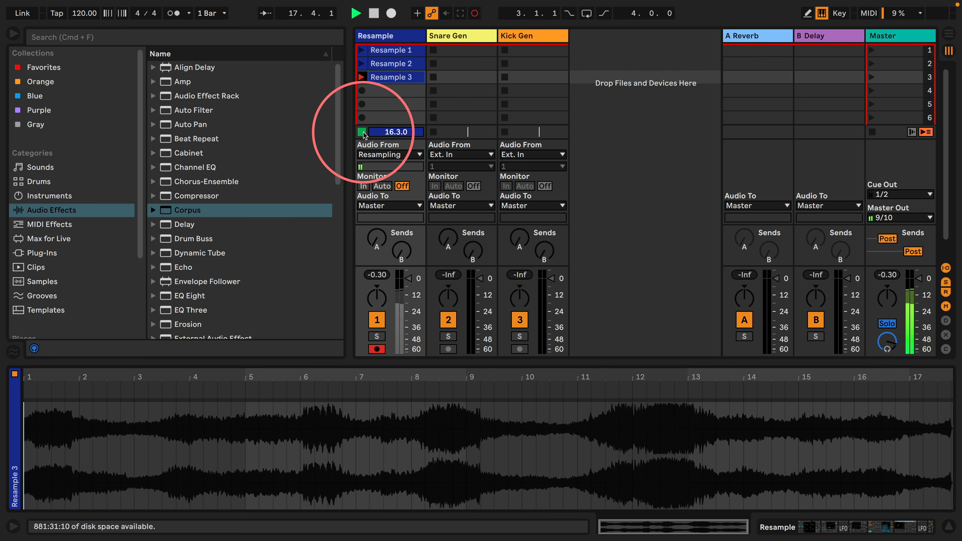
click(362, 133)
click(377, 321)
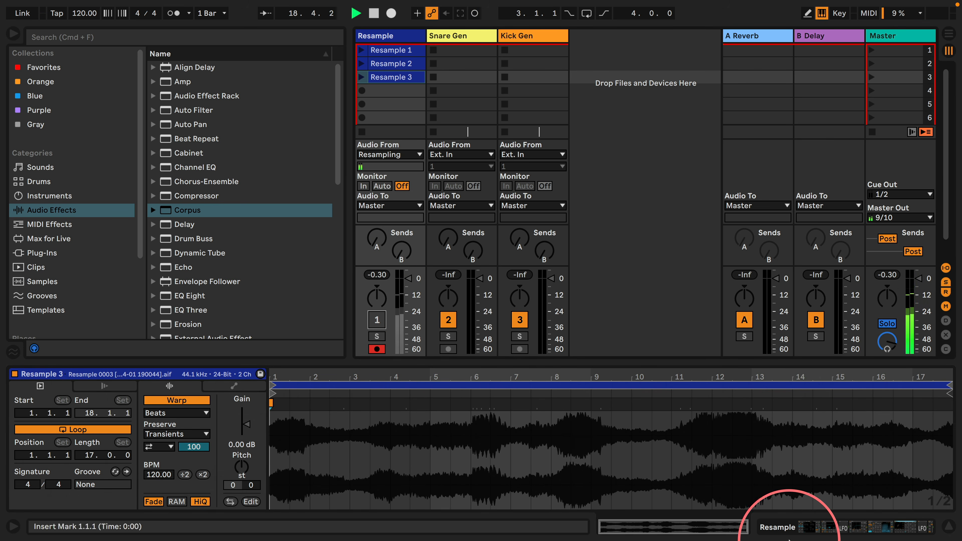
Group the Resample track's whole device chain, from Echo through Limiter, into an Audio Effect Rack, switch the rack off and hide its devices.
click(820, 532)
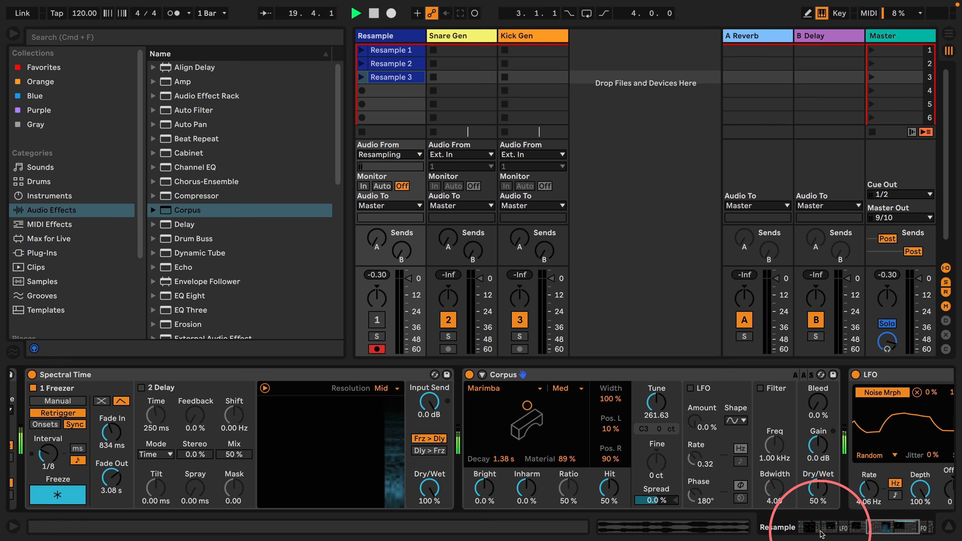
scroll(472, 497, left, 5)
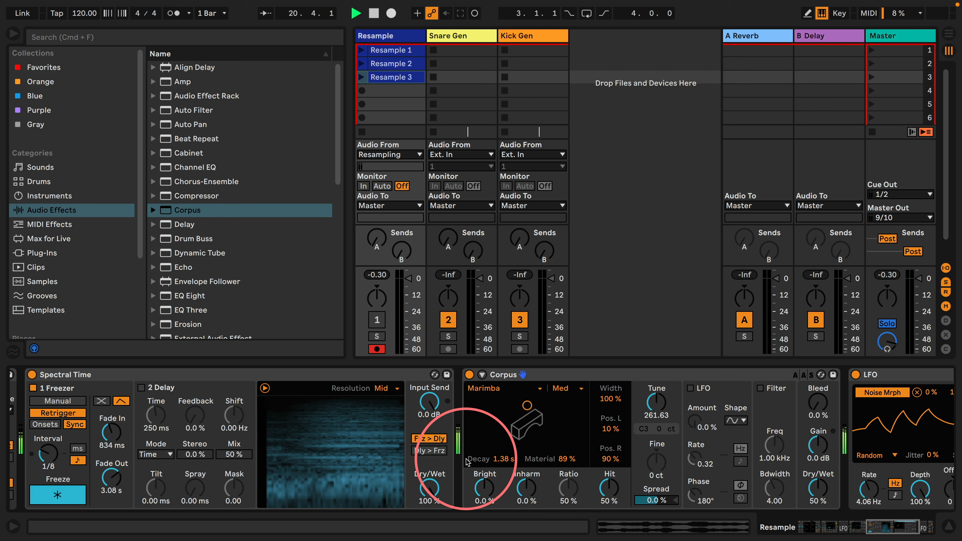
scroll(467, 463, left, 15)
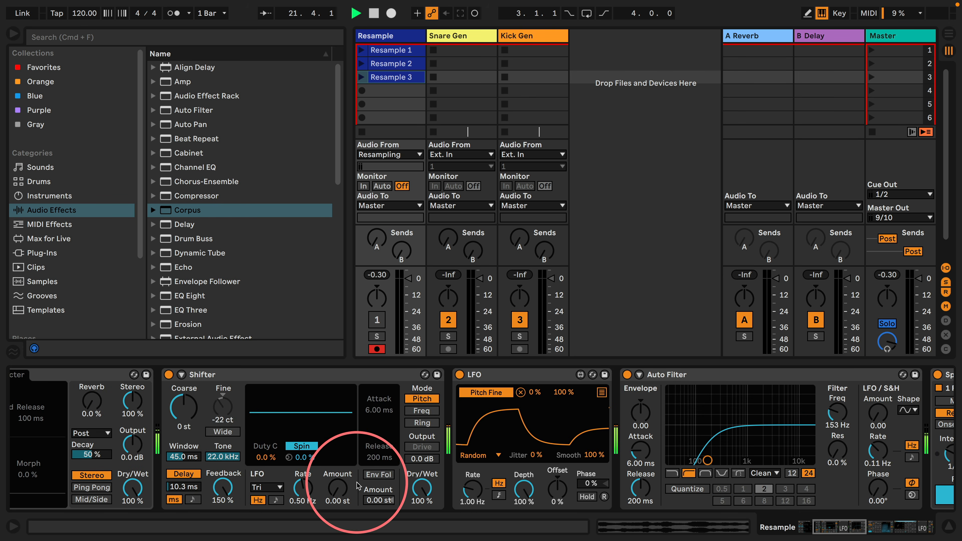
scroll(265, 462, left, 6)
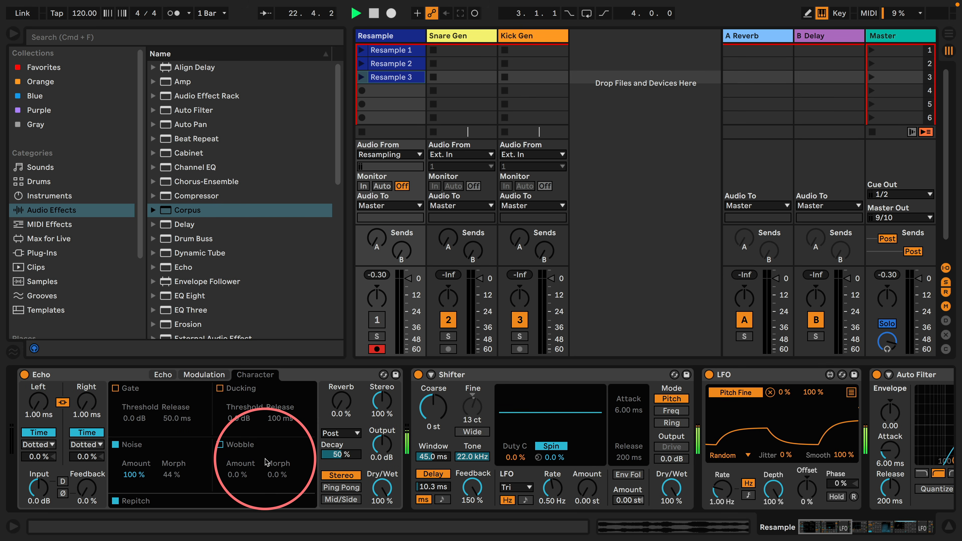
click(87, 375)
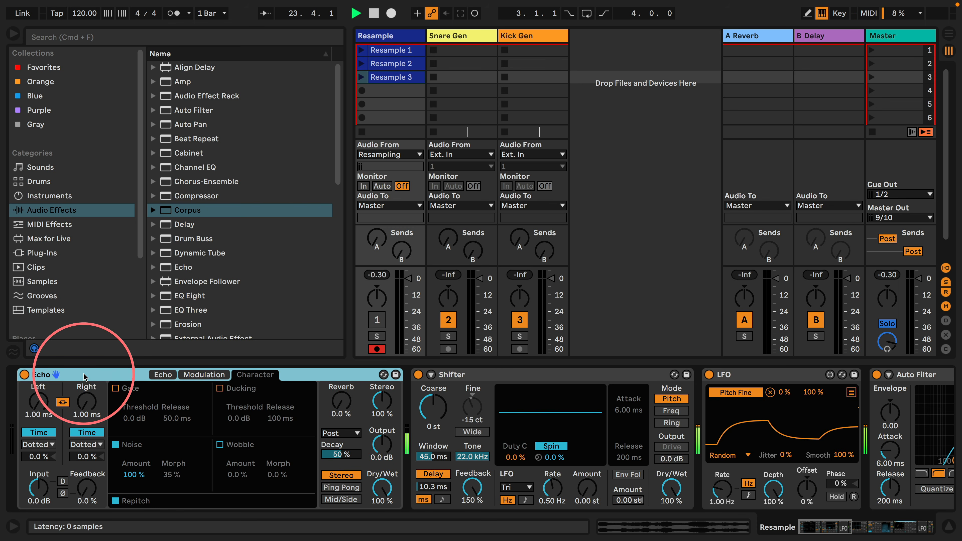
scroll(288, 411, right, 4)
scroll(286, 408, right, 20)
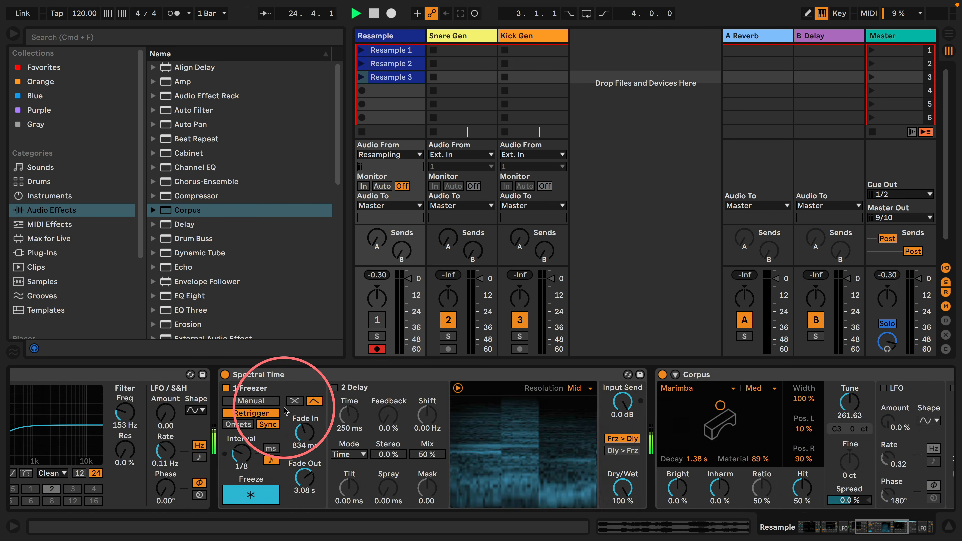
scroll(286, 410, right, 3)
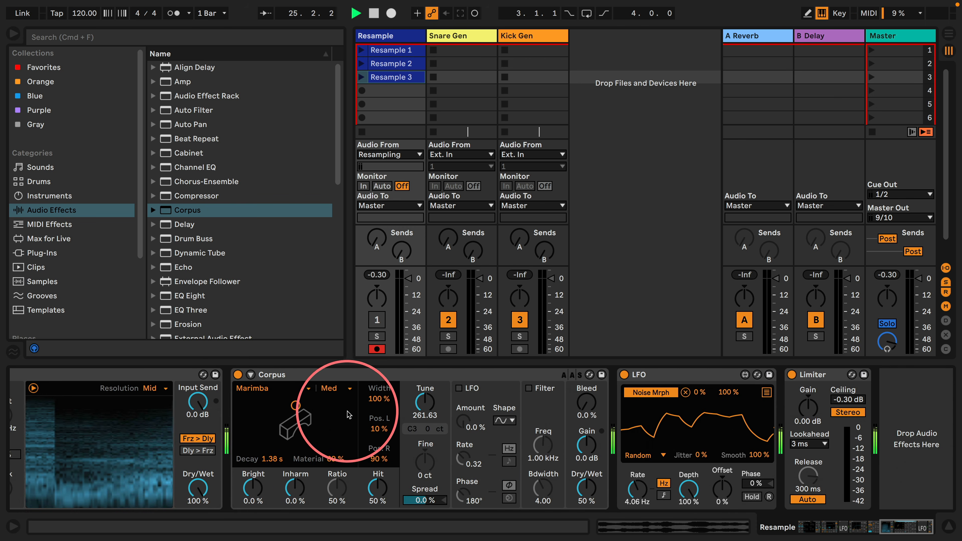
shift+click(815, 376)
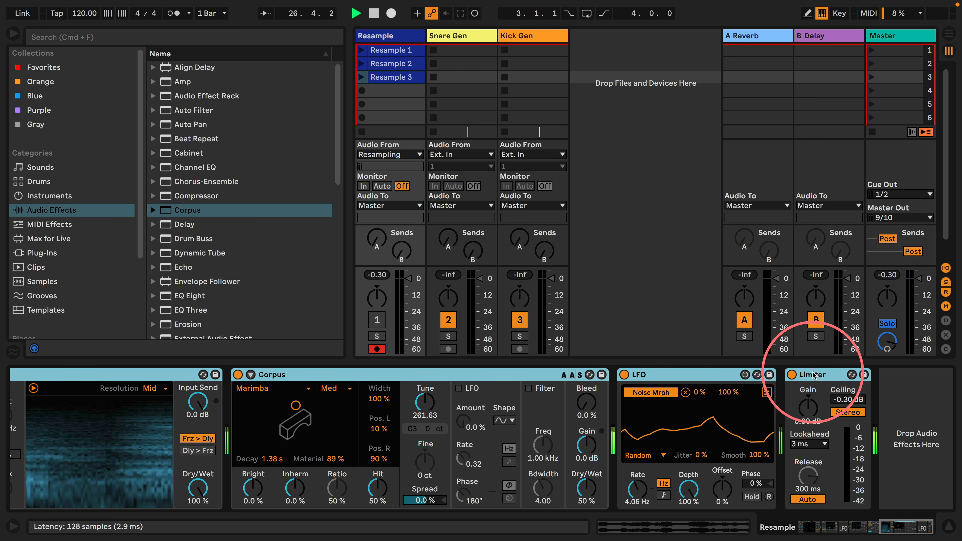
key(super+g)
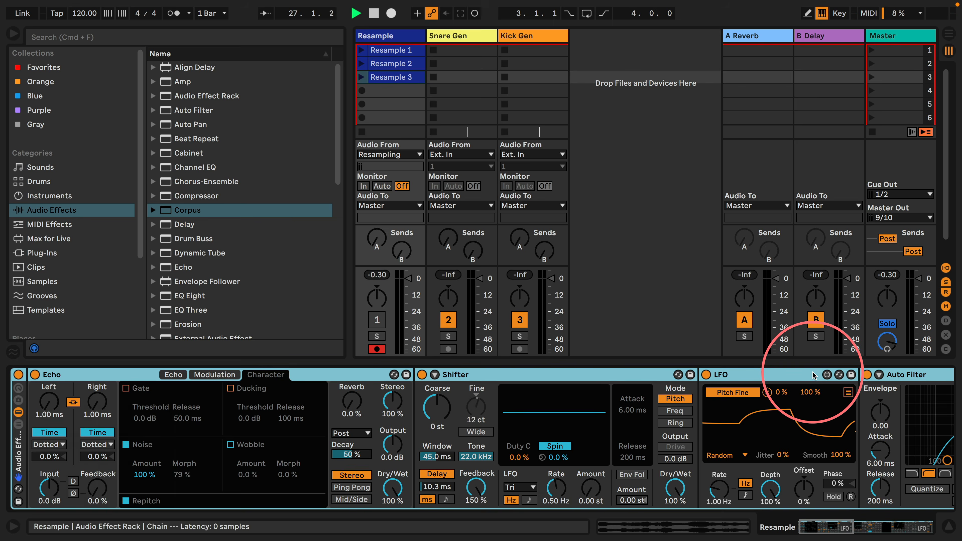
click(18, 374)
click(18, 412)
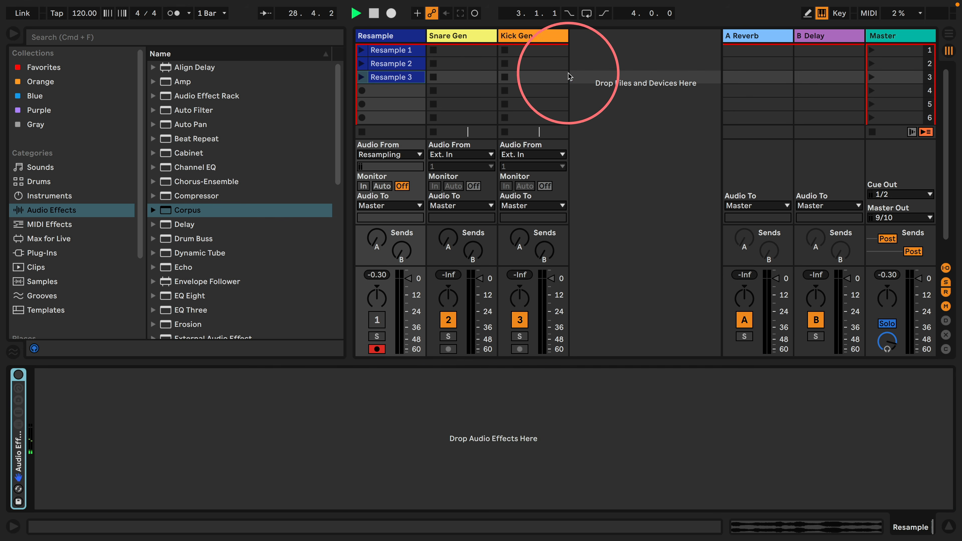
Add an audio track named Ride Gen after Kick Gen and move the Audio Effect Rack from the Resample track onto it.
click(544, 37)
key(super+t)
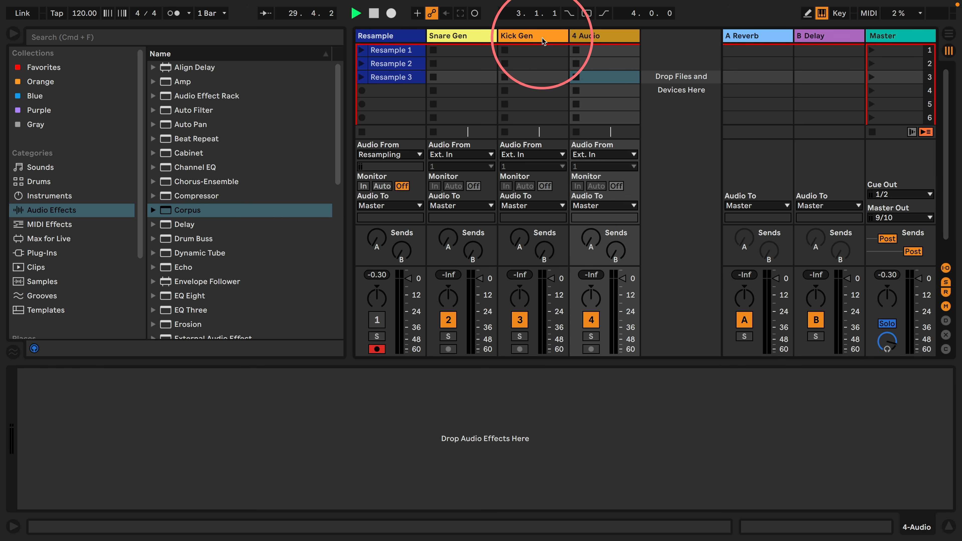
key(super+r)
text(Ride Gen)
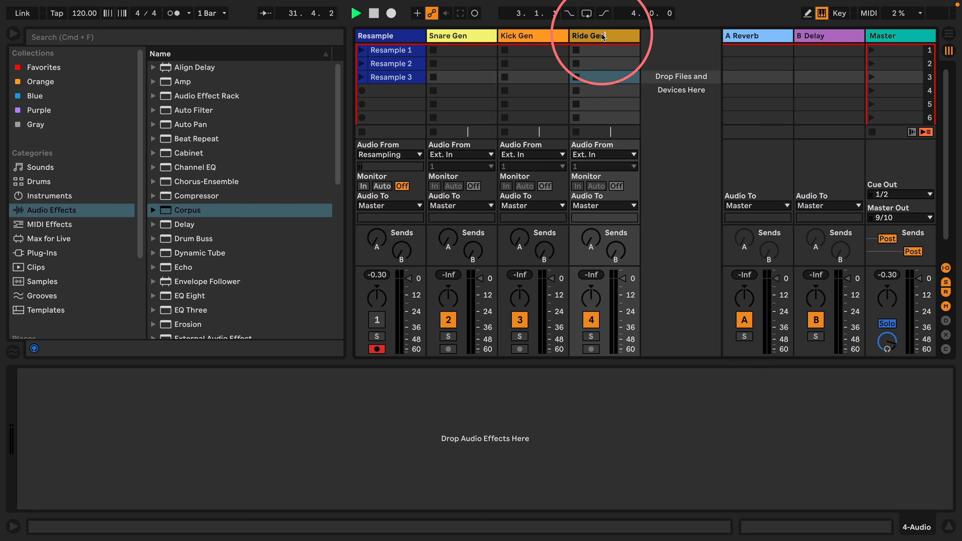
click(391, 36)
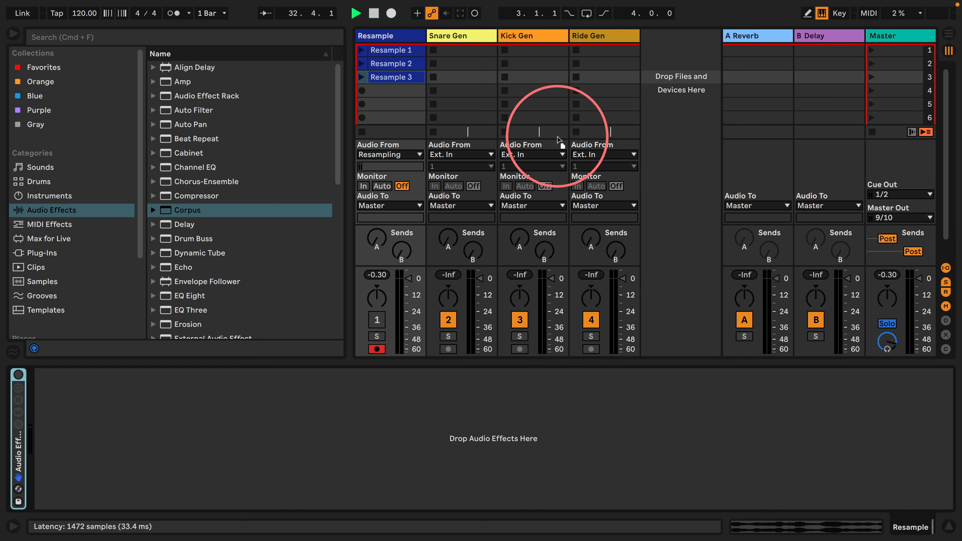
click(606, 41)
Shrink the Snare Gen, Kick Gen and Ride Gen tracks together to their minimum width.
click(478, 40)
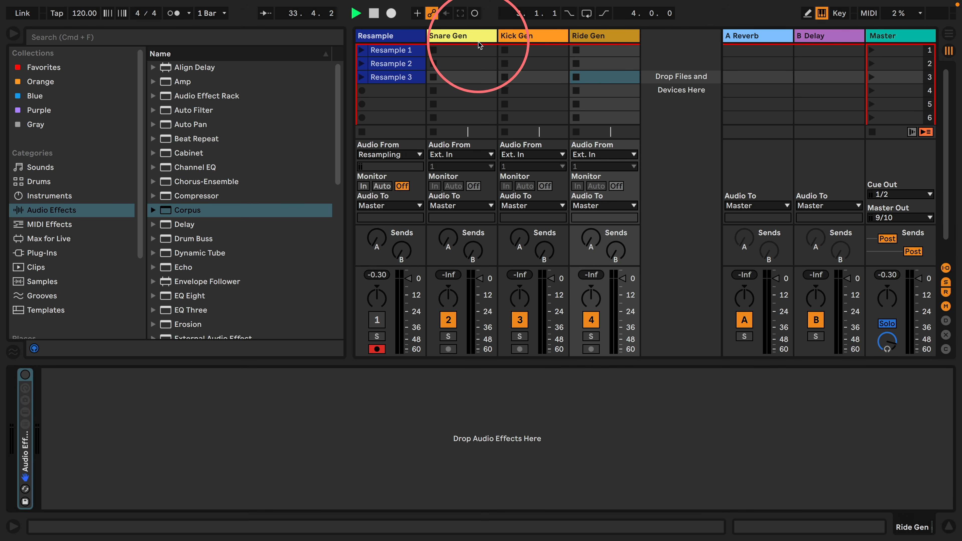
shift+click(600, 37)
drag(639, 40, 453, 37)
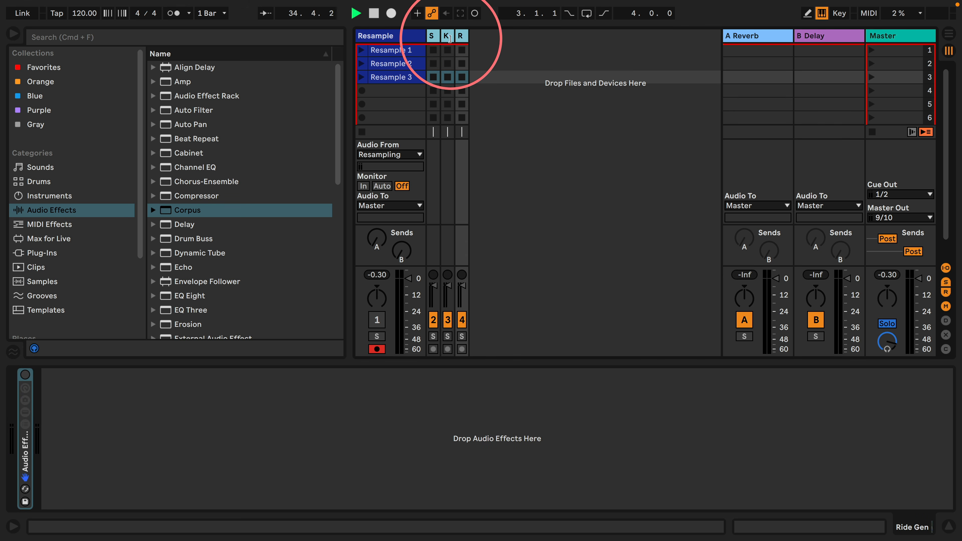
Review the recorded clips on the Resample track and show the waveform of Resample 1.
click(360, 54)
click(398, 63)
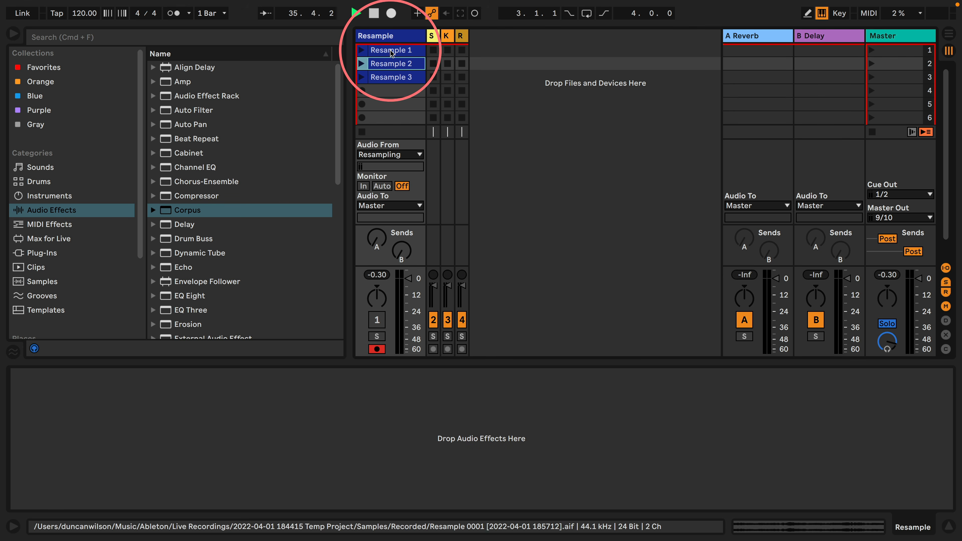
double_click(394, 50)
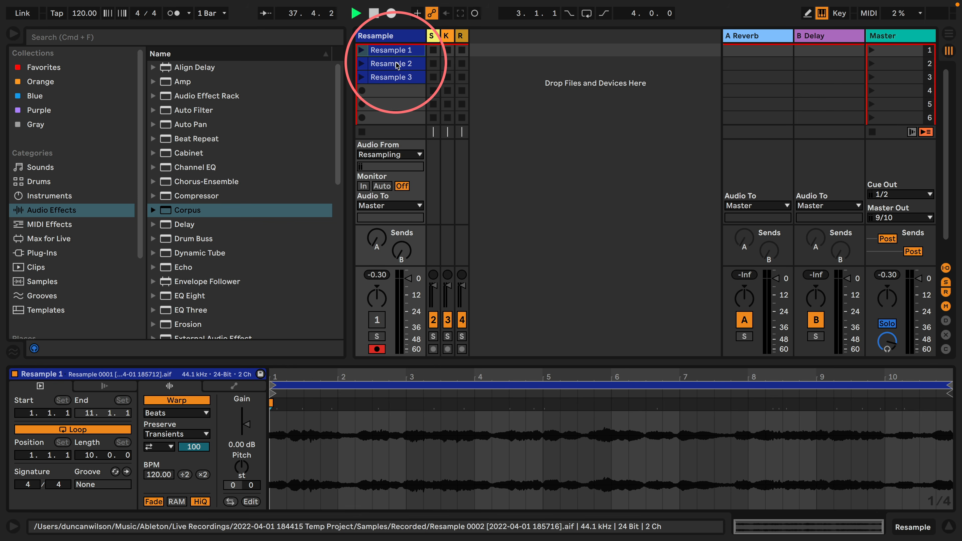
click(397, 65)
key(Down)
click(394, 51)
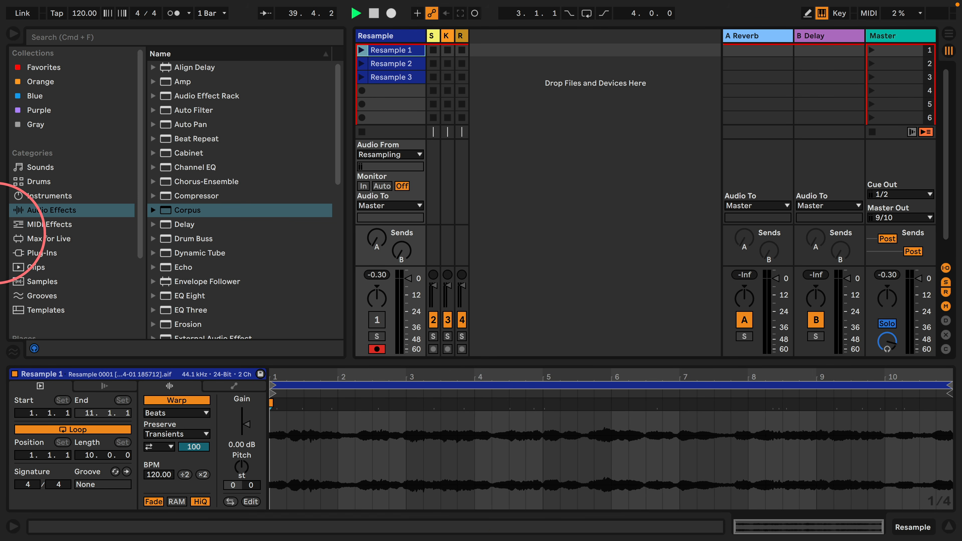
Create a new track with an empty Drum Rack and load a default Sampler onto each of the pads C1, C#1 and D1.
click(33, 182)
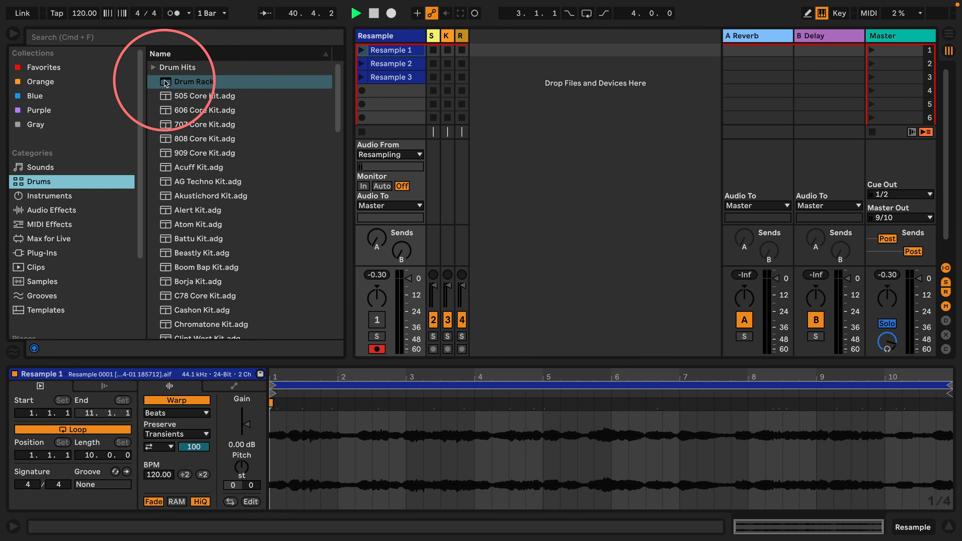
drag(155, 87, 515, 72)
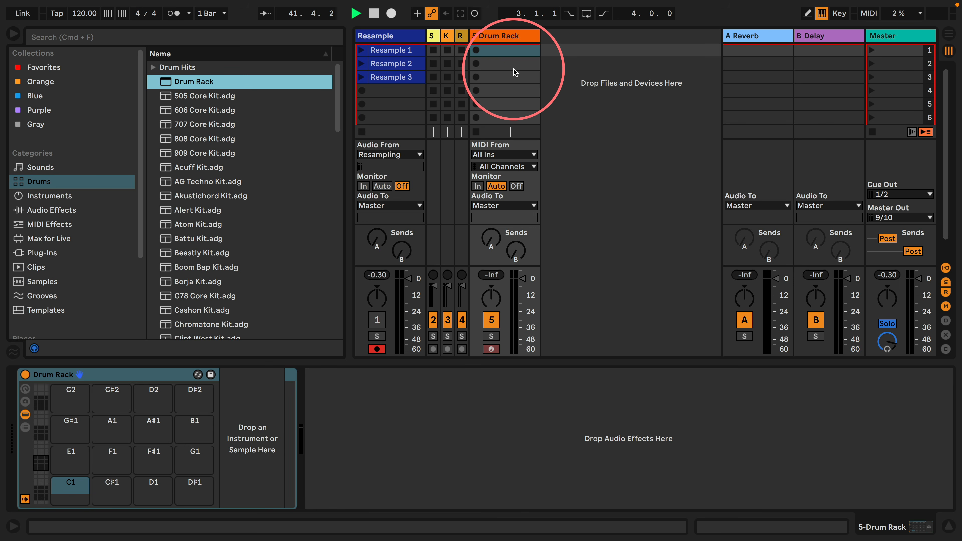
click(38, 196)
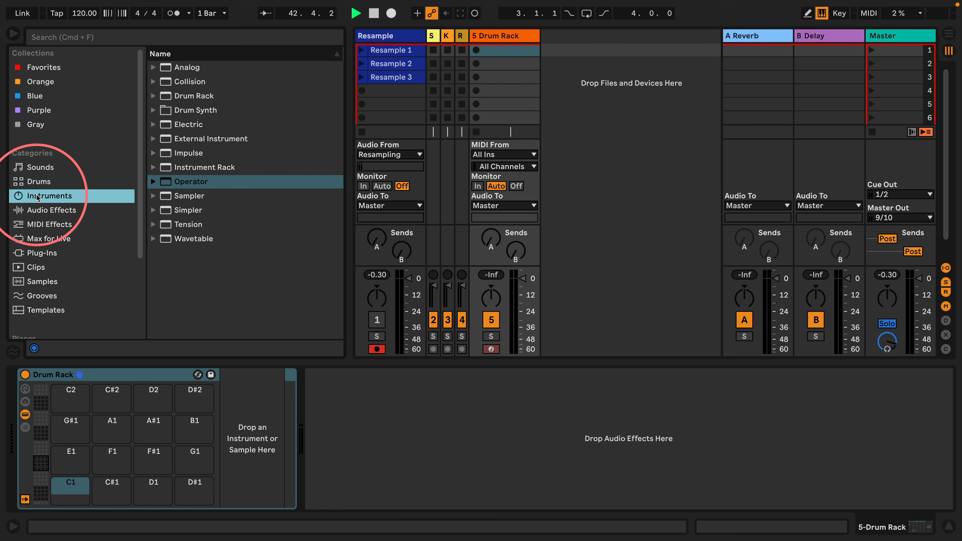
drag(187, 196, 71, 487)
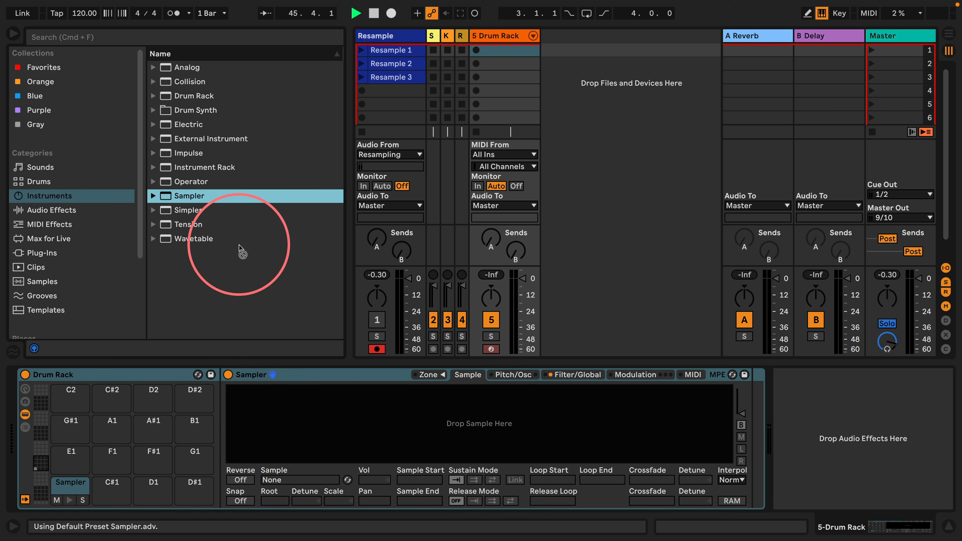
drag(239, 250, 112, 489)
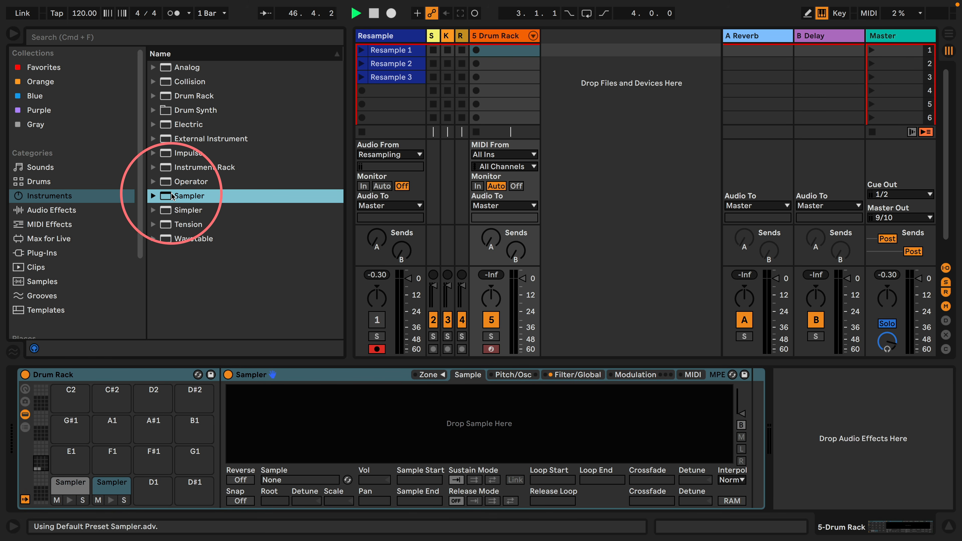
drag(173, 196, 154, 483)
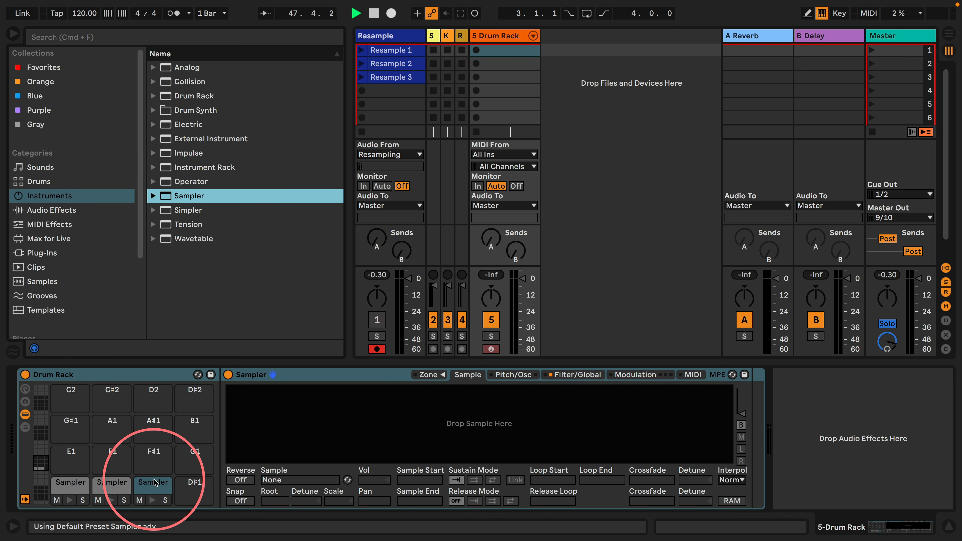
Rename the Drum Rack pads C1, C#1 and D1 to Kick, Snare and Ride, and select the Kick pad.
click(67, 487)
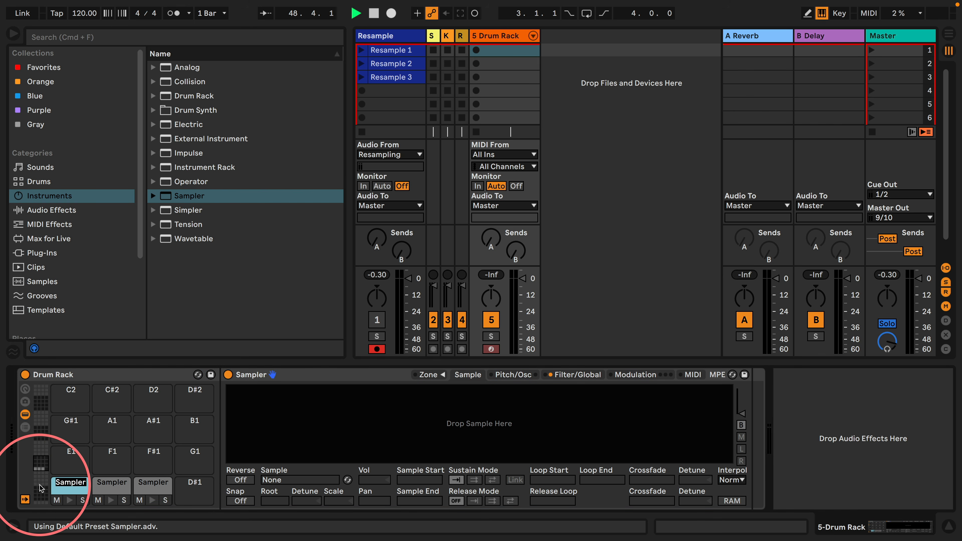
click(104, 488)
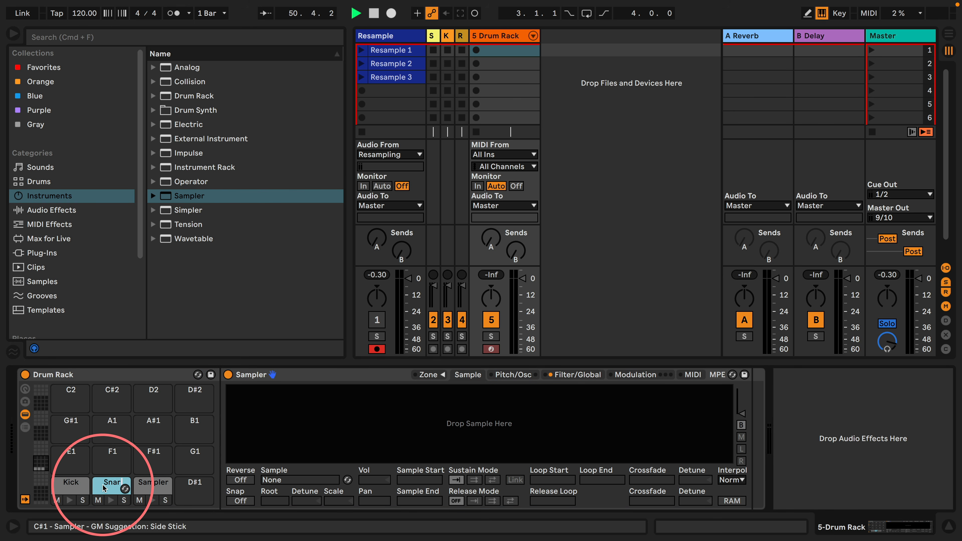
click(143, 487)
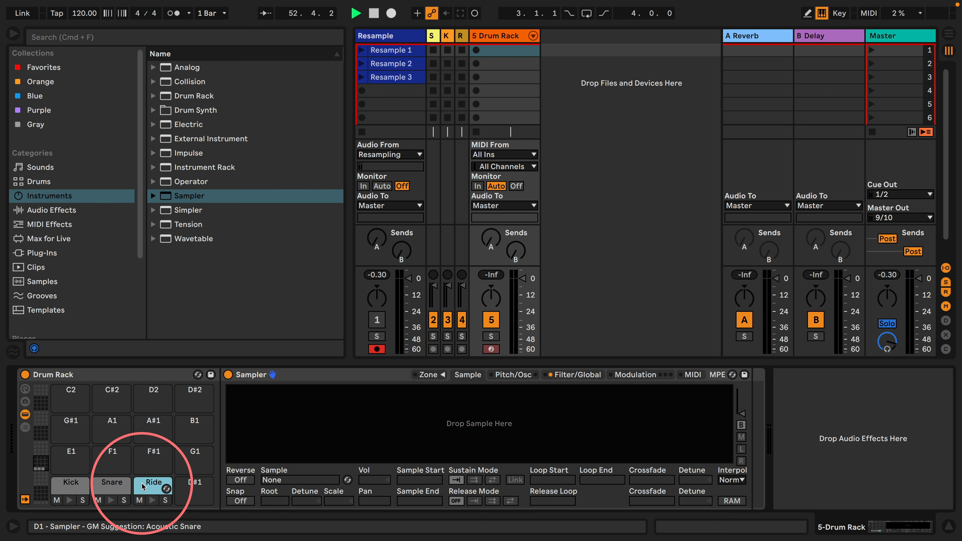
click(65, 485)
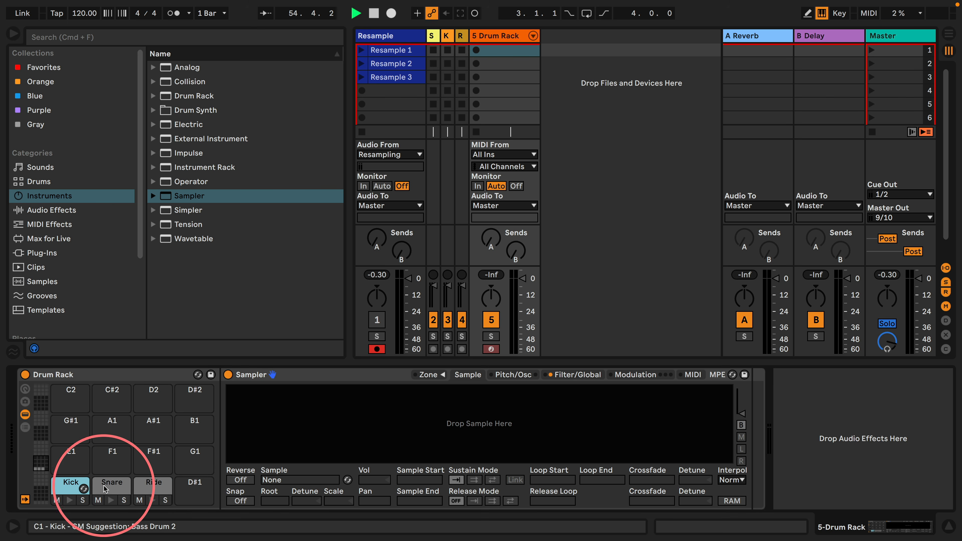
Load the Resample 2 clip as the sample in the Kick pad's Sampler on the Drum Rack track.
click(390, 63)
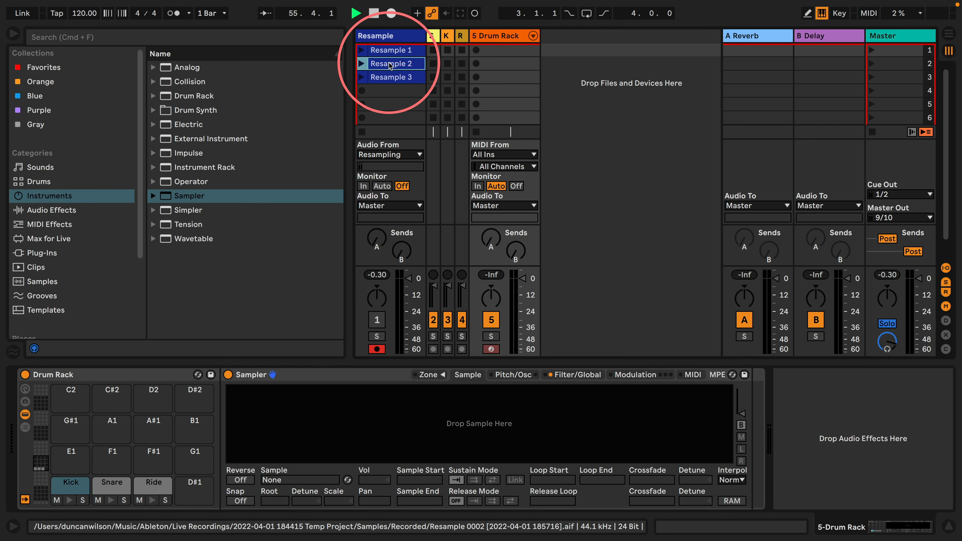
double_click(390, 63)
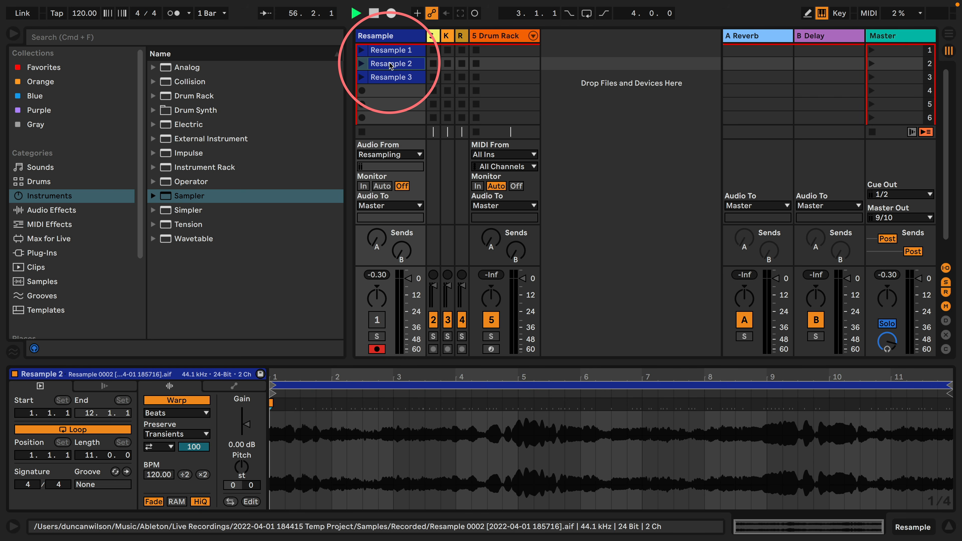
double_click(490, 36)
drag(376, 63, 349, 445)
Create a MIDI clip in the Drum Rack track's first slot with Kick notes at 1.1.1 and 1.2.3, and launch it.
double_click(498, 50)
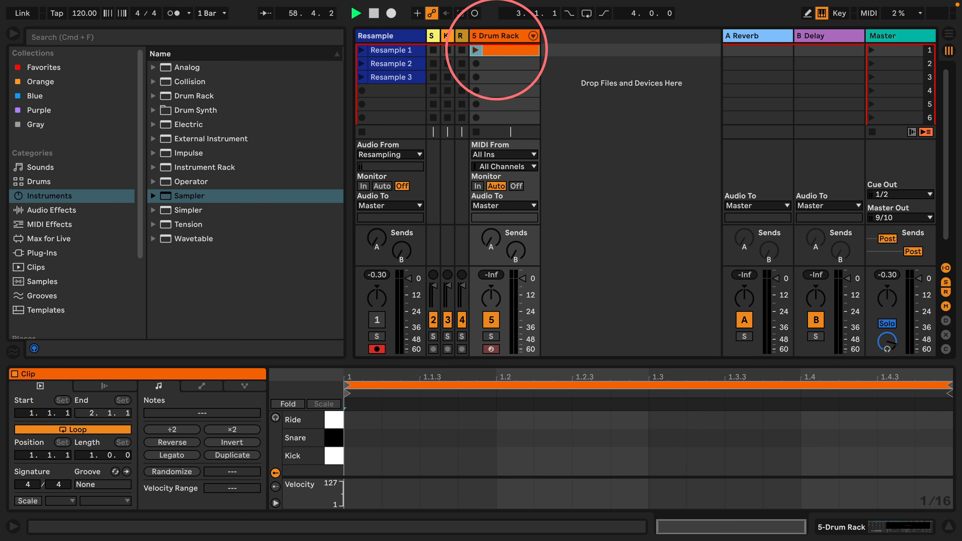
double_click(362, 456)
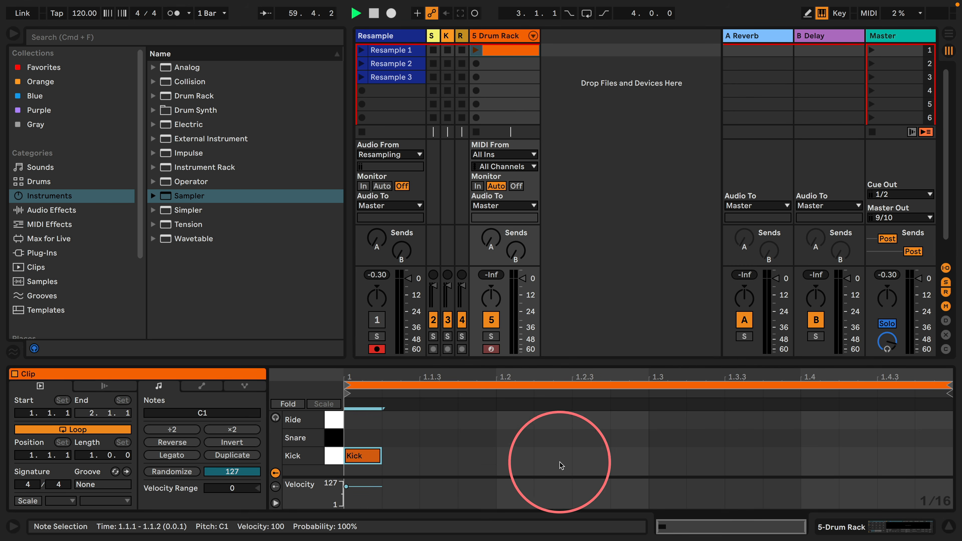
double_click(587, 457)
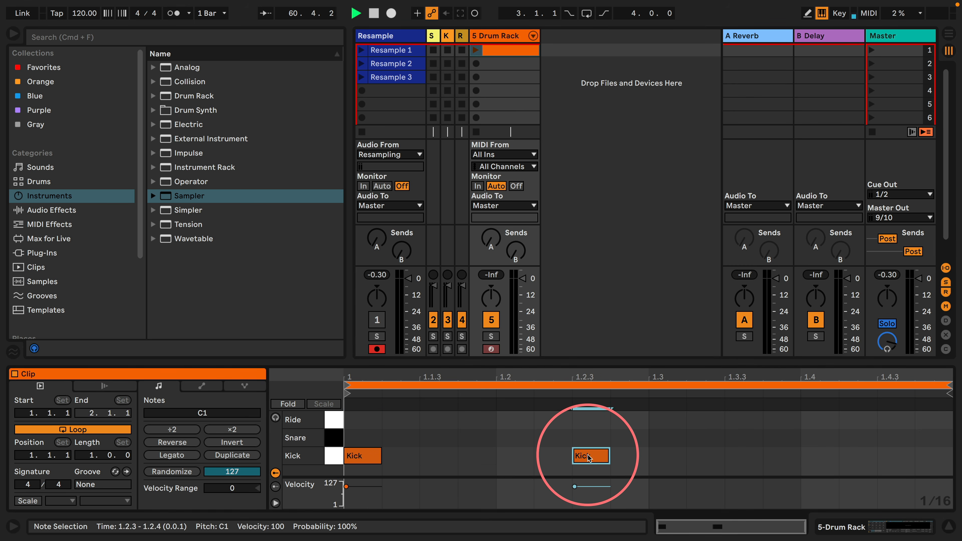
click(475, 53)
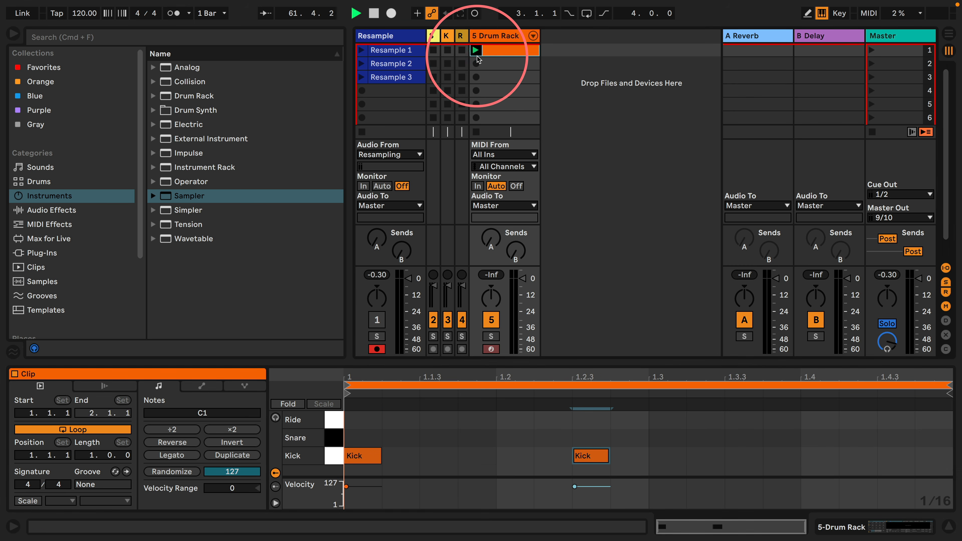
Set the Kick Sampler's volume to 0 dB and turn off its filter.
click(453, 314)
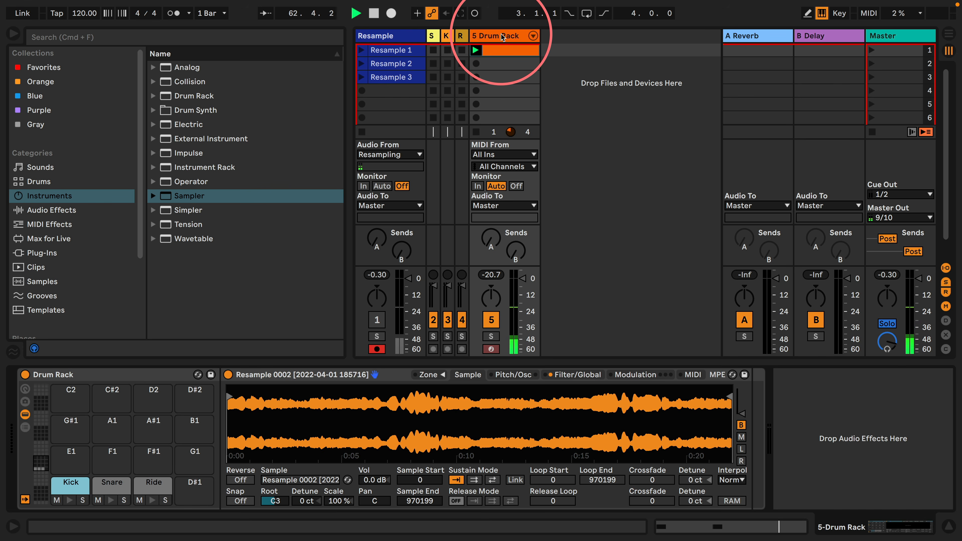
click(564, 374)
drag(565, 395, 582, 404)
click(242, 390)
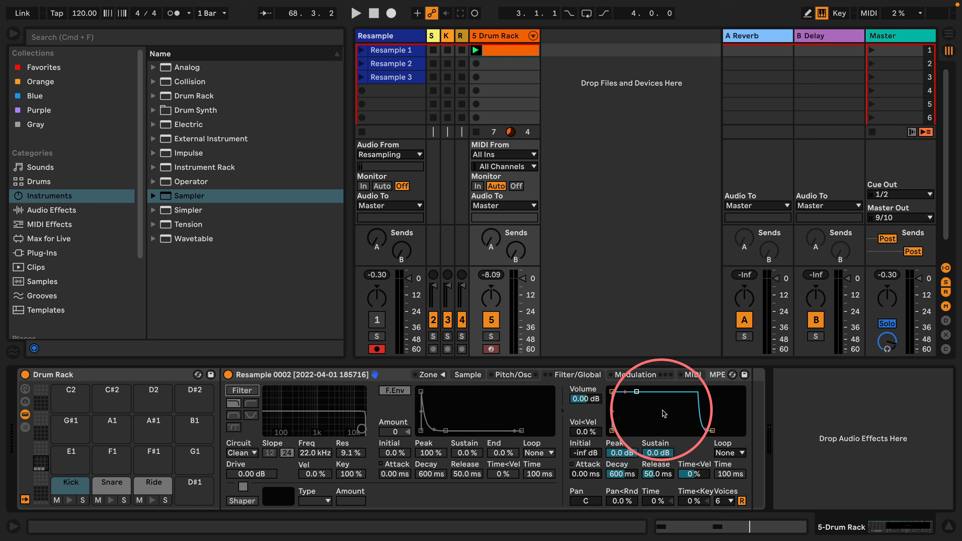
Shape the Kick's volume envelope to -inf dB sustain with 584 ms decay, and normalize the sample's volume.
drag(636, 391, 639, 430)
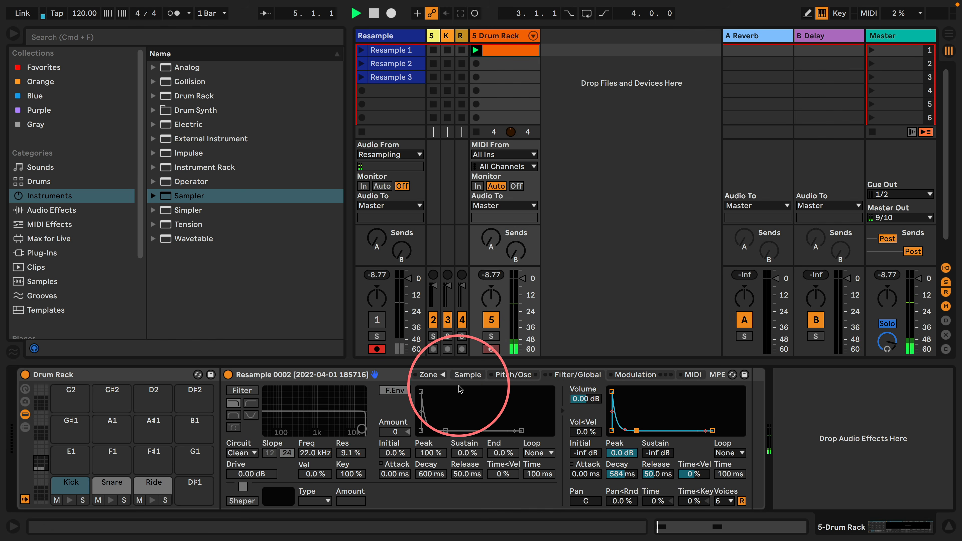
click(469, 374)
right_click(456, 420)
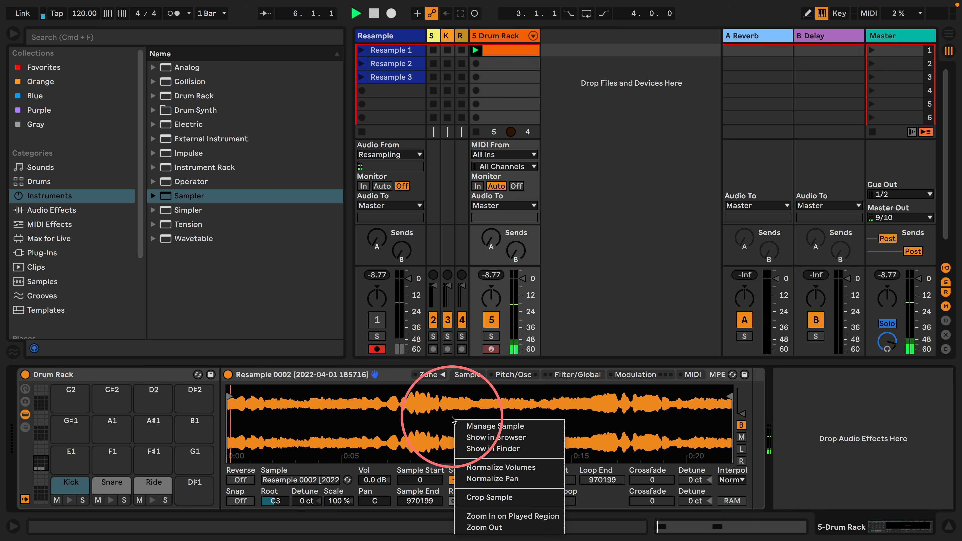
click(492, 467)
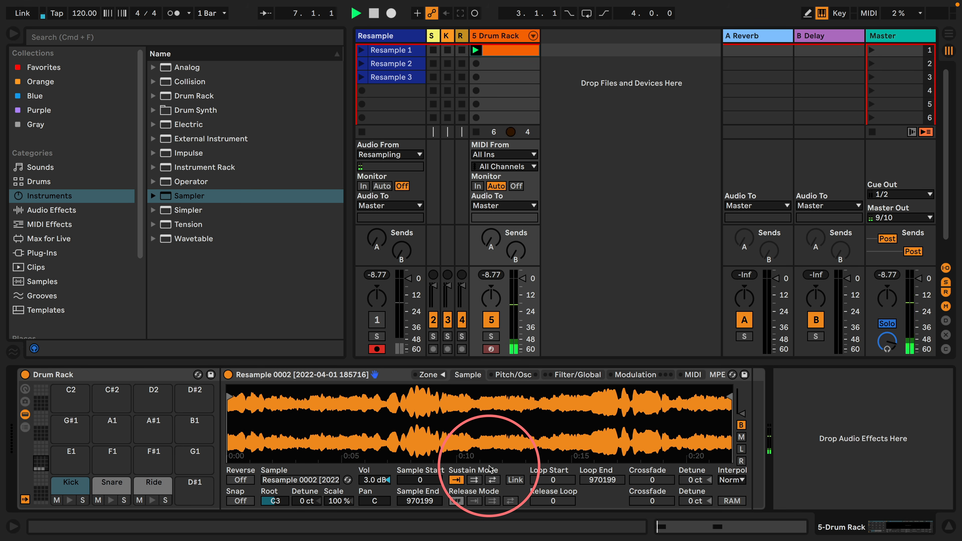
Limit the Kick Sampler to 1 voice.
click(618, 379)
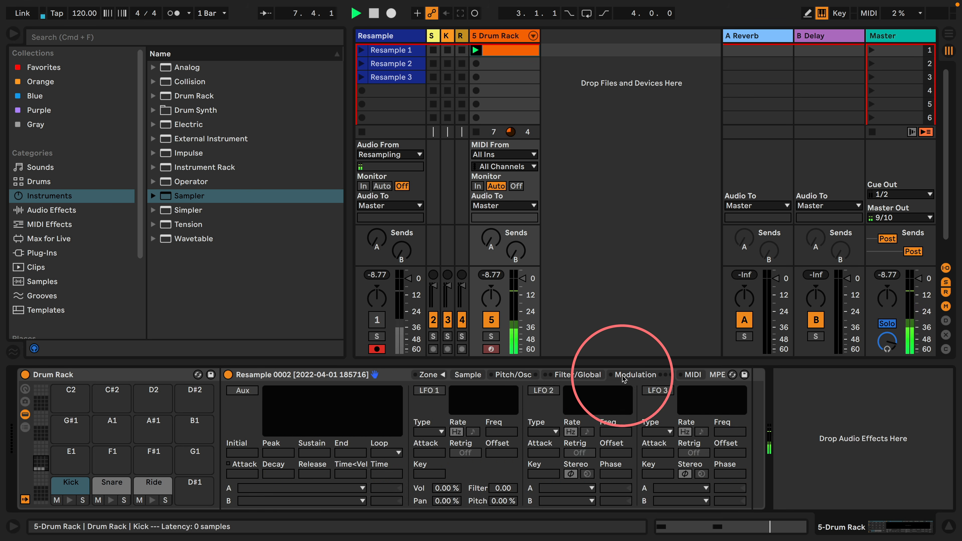
click(578, 375)
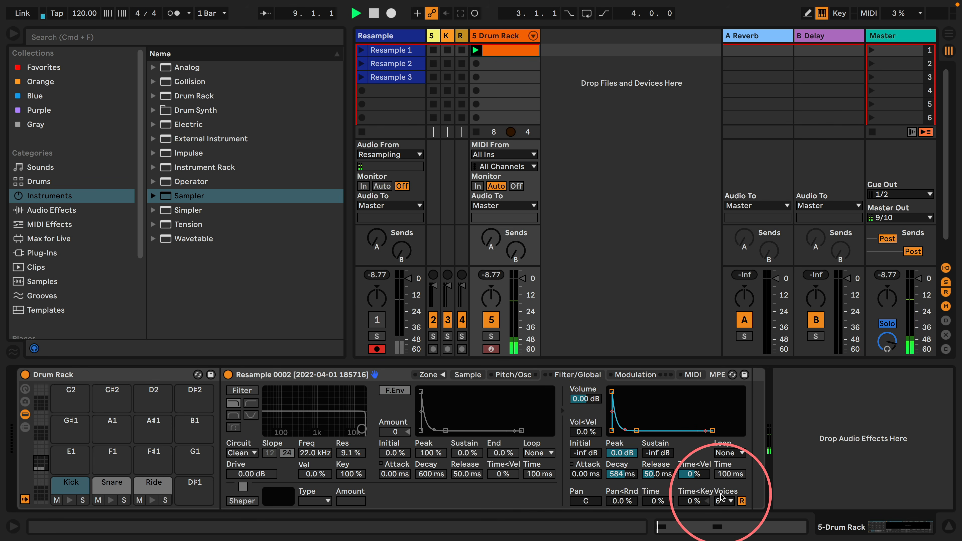
click(729, 501)
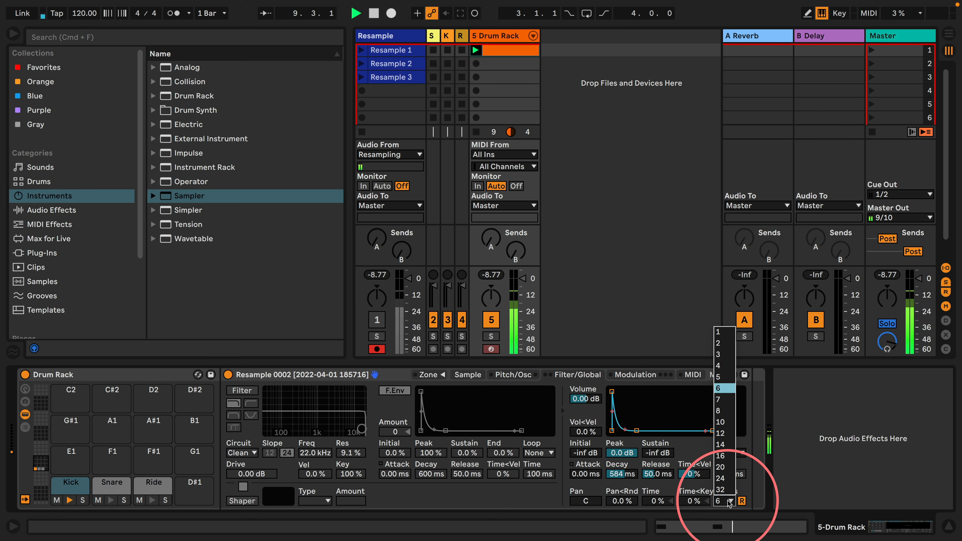
click(725, 333)
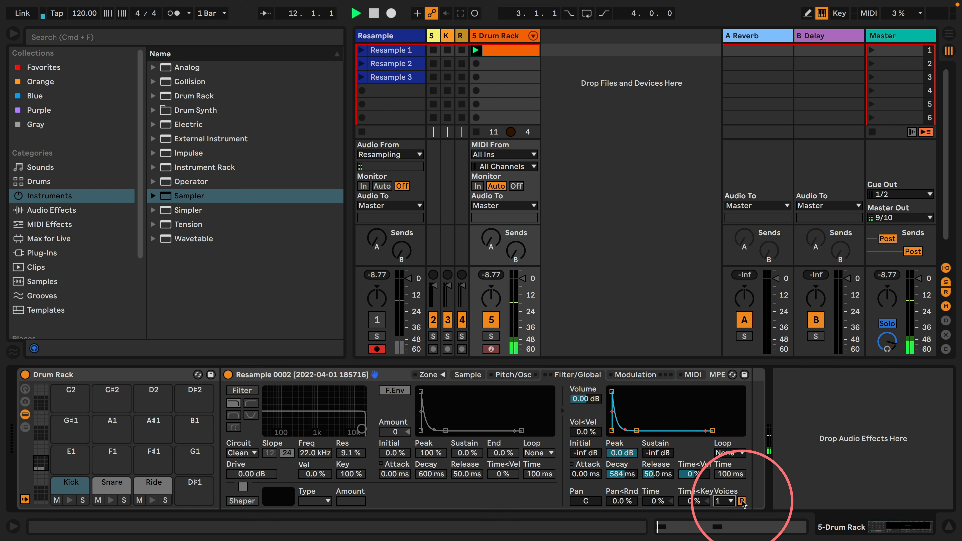
Turn off the filter in the Snare pad's Sampler and load the Resample 1 clip as its sample.
click(106, 485)
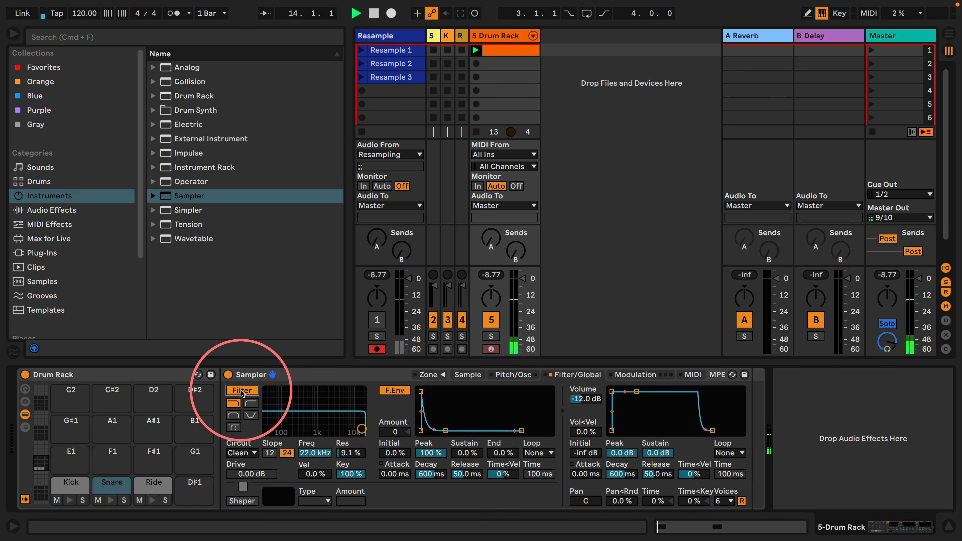
click(468, 375)
drag(379, 50, 393, 419)
Add Snare notes at 1.2.1 and 1.3.3 in the Drum Rack clip.
double_click(508, 50)
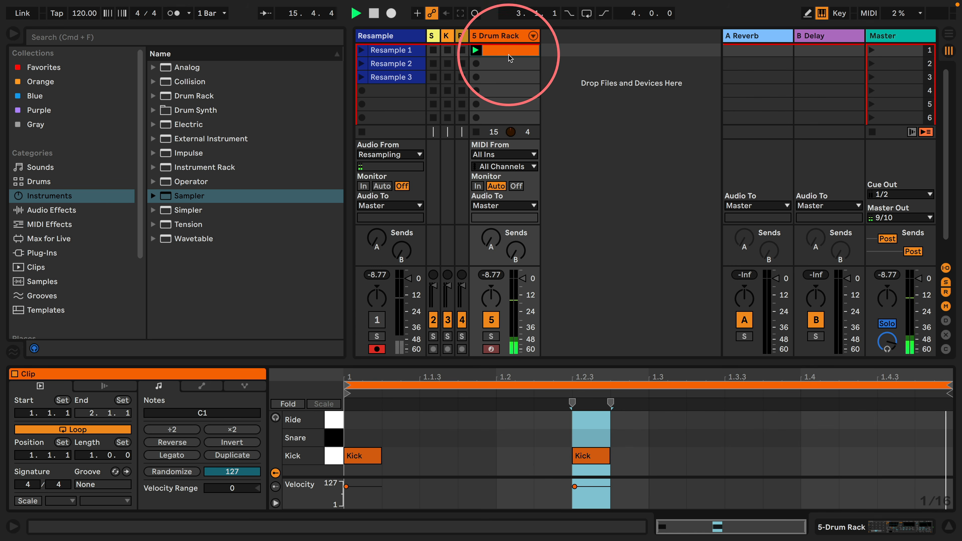
click(500, 416)
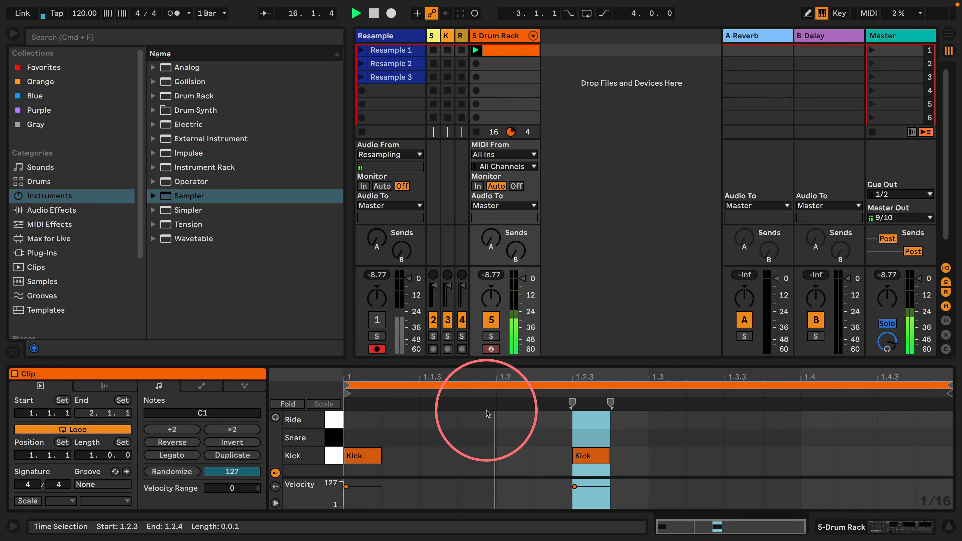
double_click(510, 439)
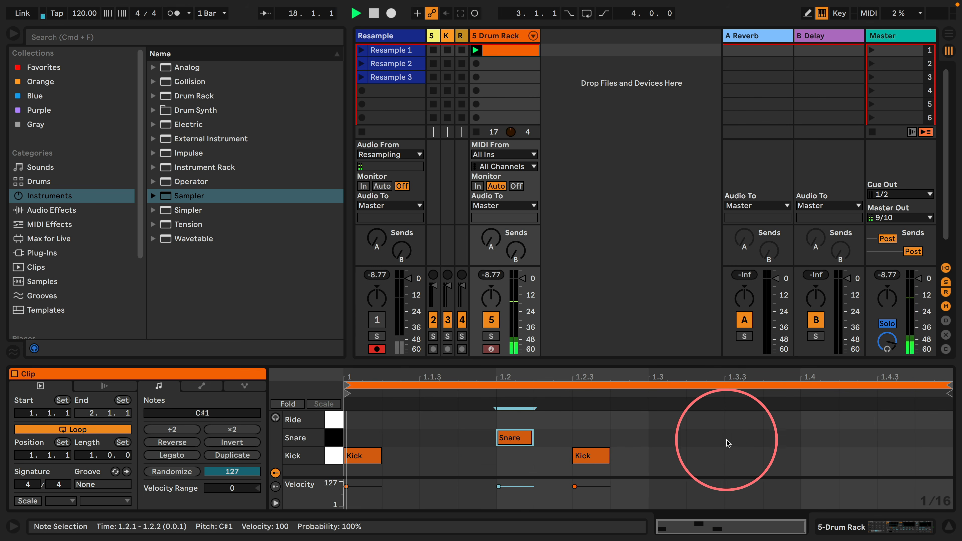
double_click(734, 439)
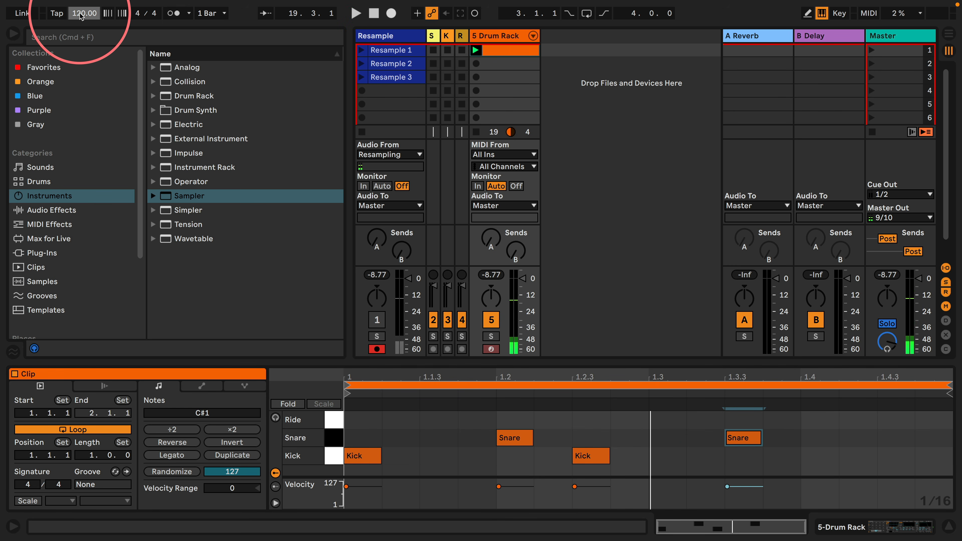
Set the song tempo to 140 BPM and restart playback.
text(0)
key(Return)
key(space)
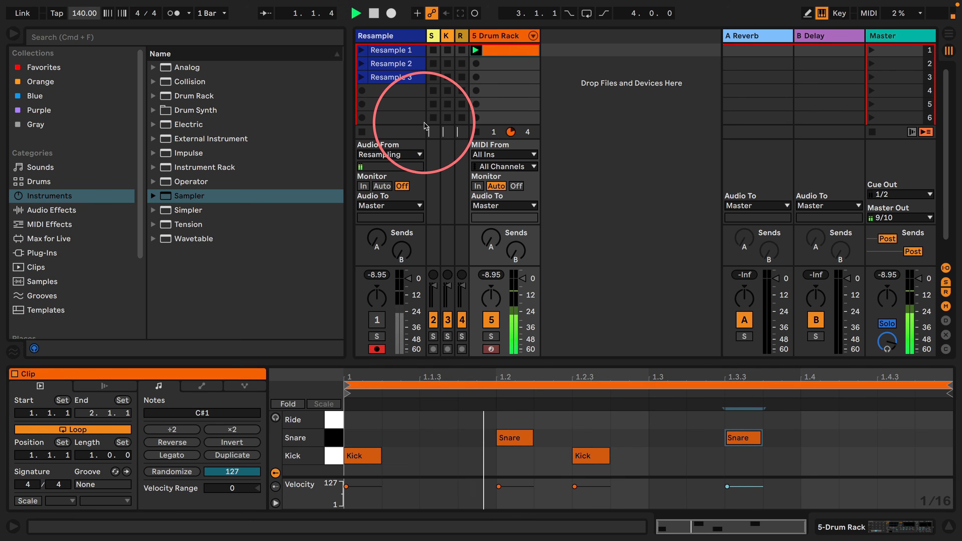
Set the Snare Sampler's volume to 0 dB and normalize its sample's volume.
click(494, 35)
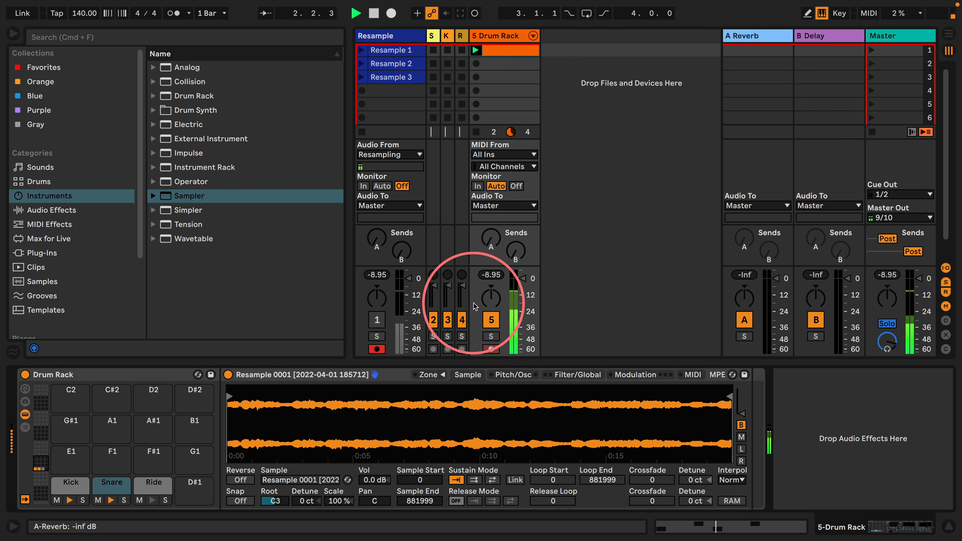
click(578, 375)
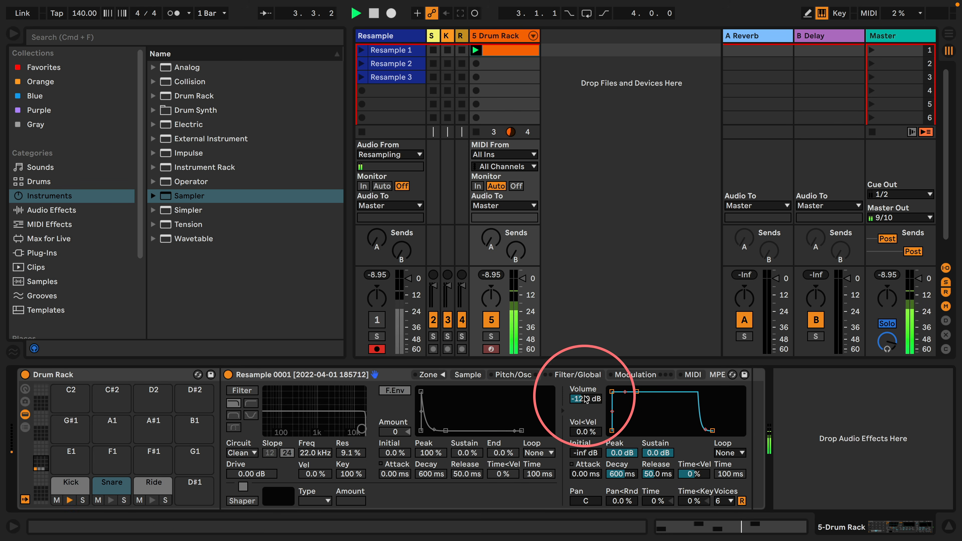
double_click(585, 400)
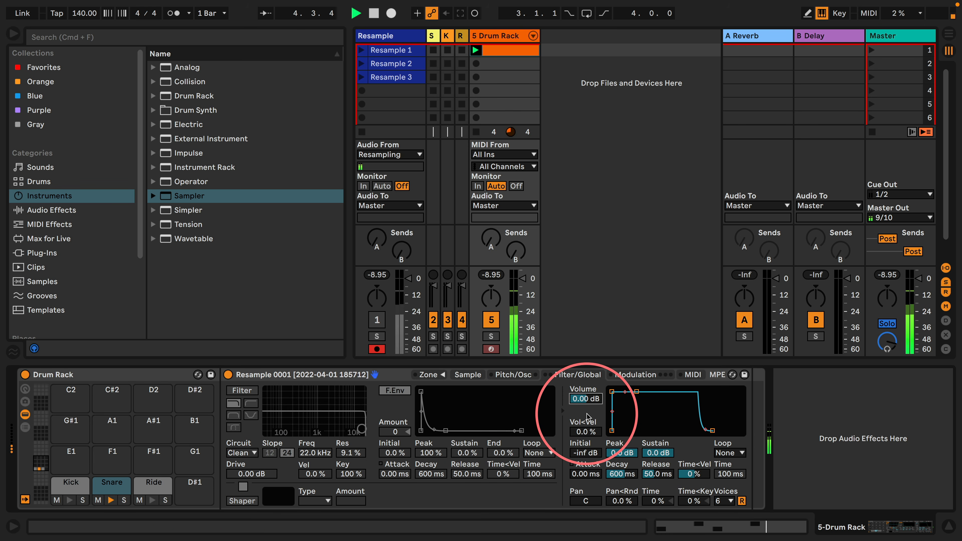
click(468, 374)
right_click(449, 398)
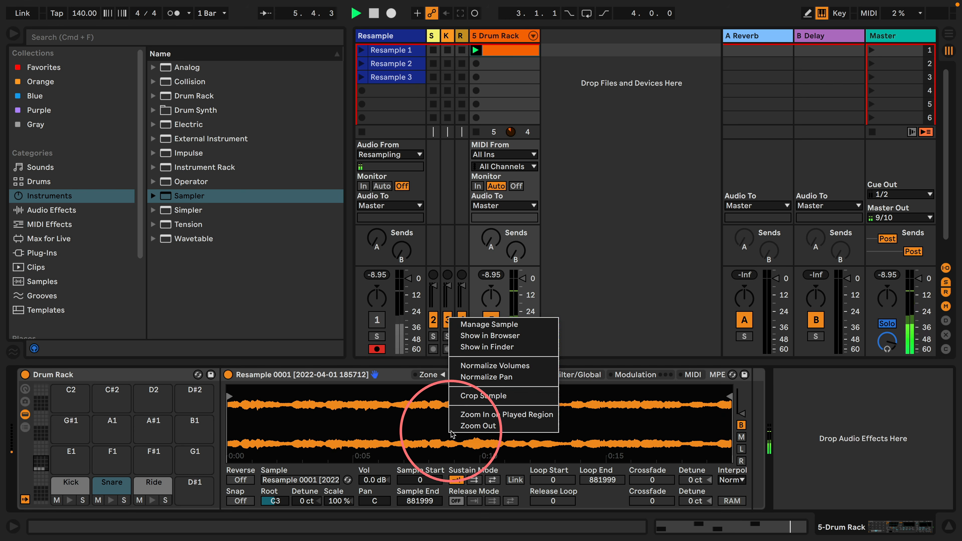
click(475, 366)
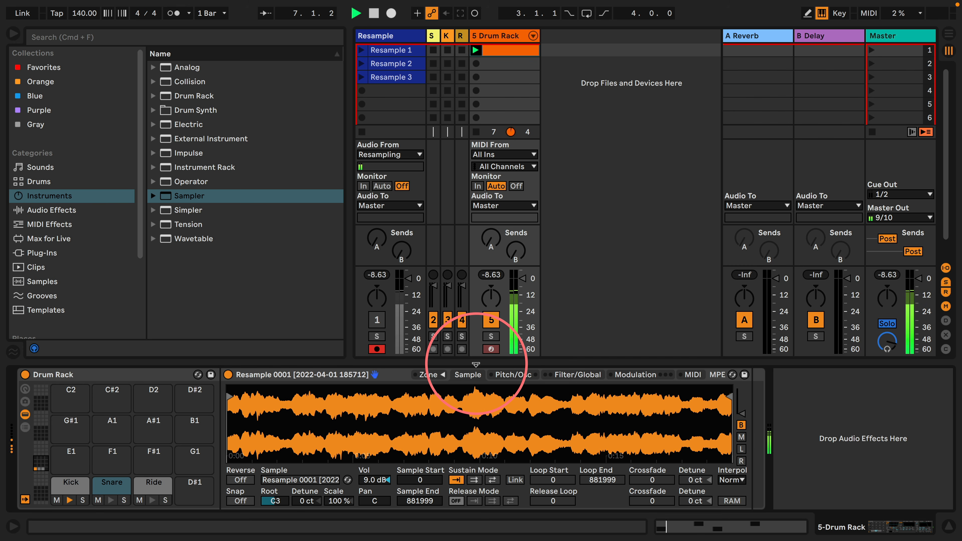
Shape the Snare's volume envelope to -inf dB sustain with 584 ms decay, and limit the Sampler to 1 voice.
click(578, 374)
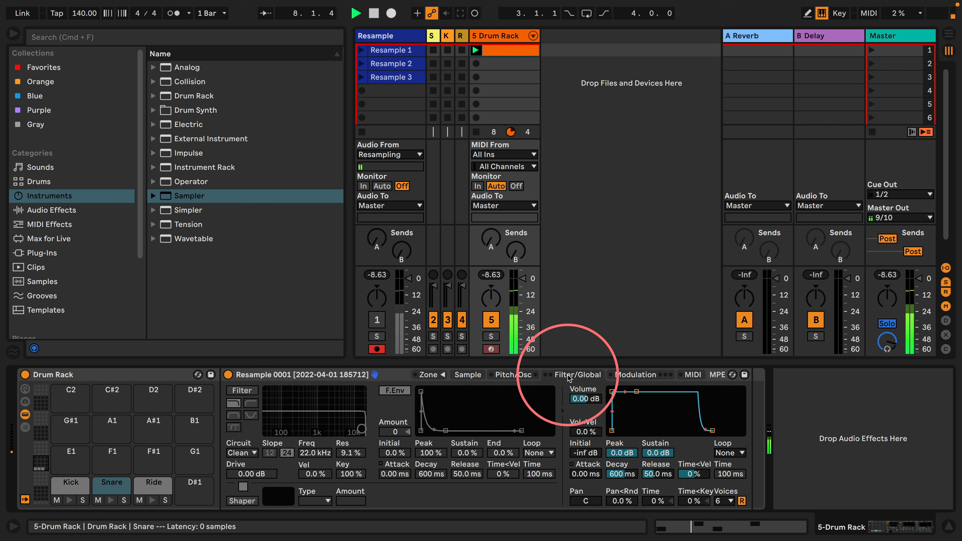
drag(636, 394, 637, 431)
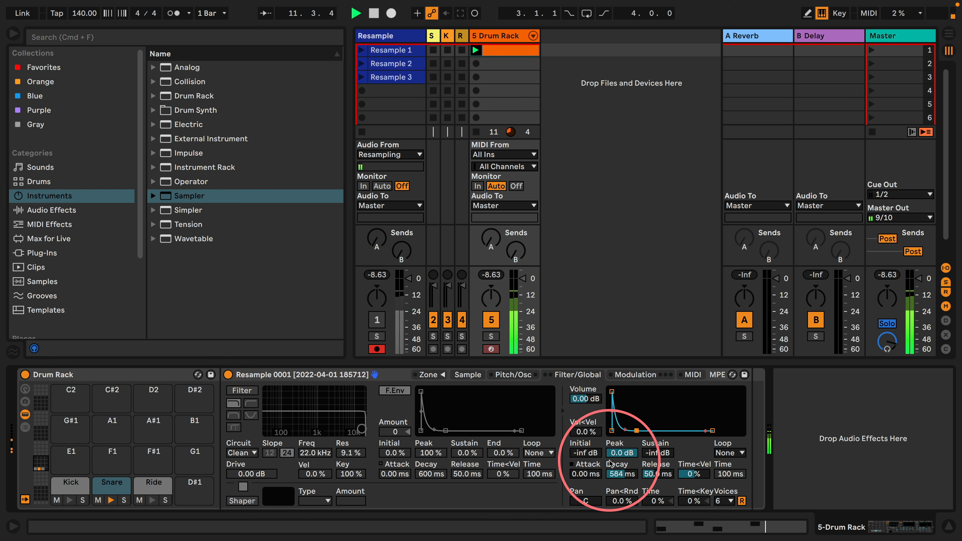
click(727, 501)
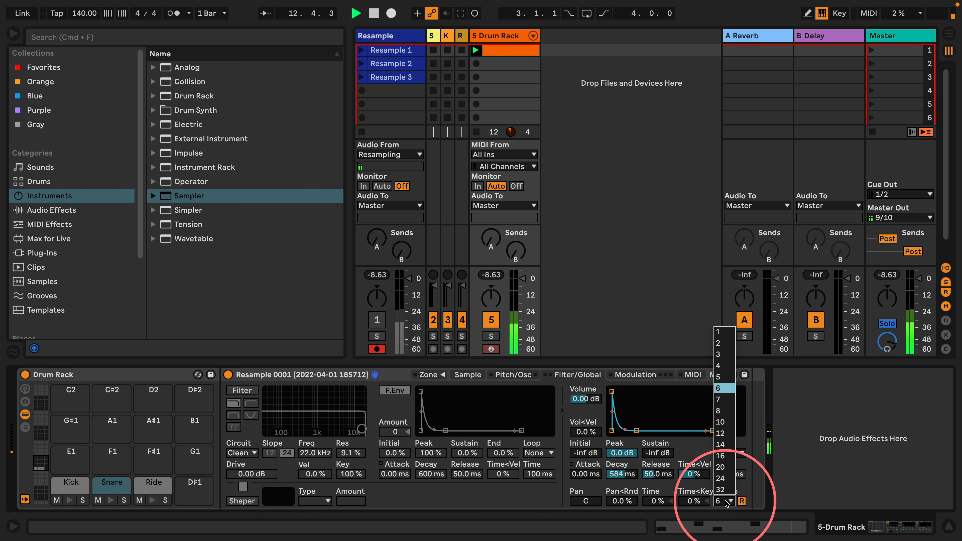
click(719, 331)
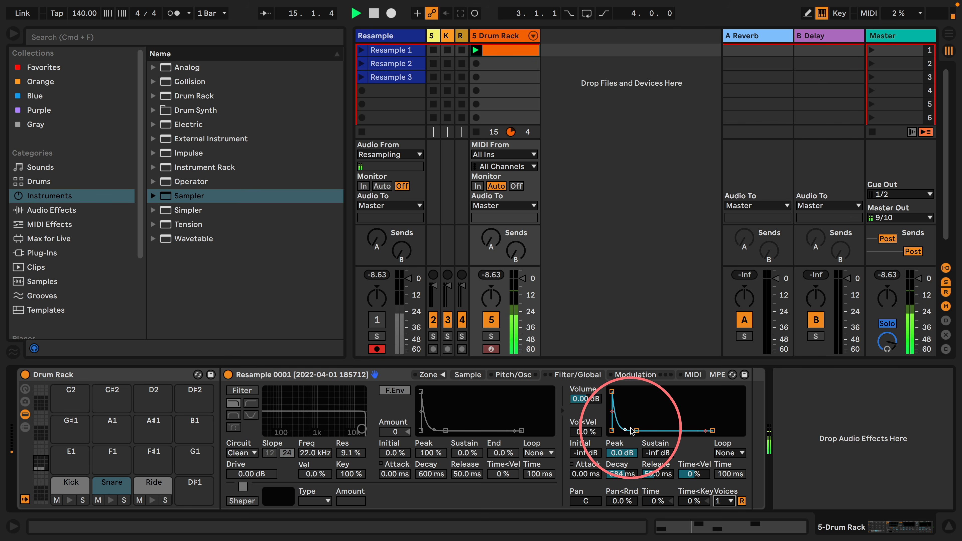
drag(631, 431, 637, 431)
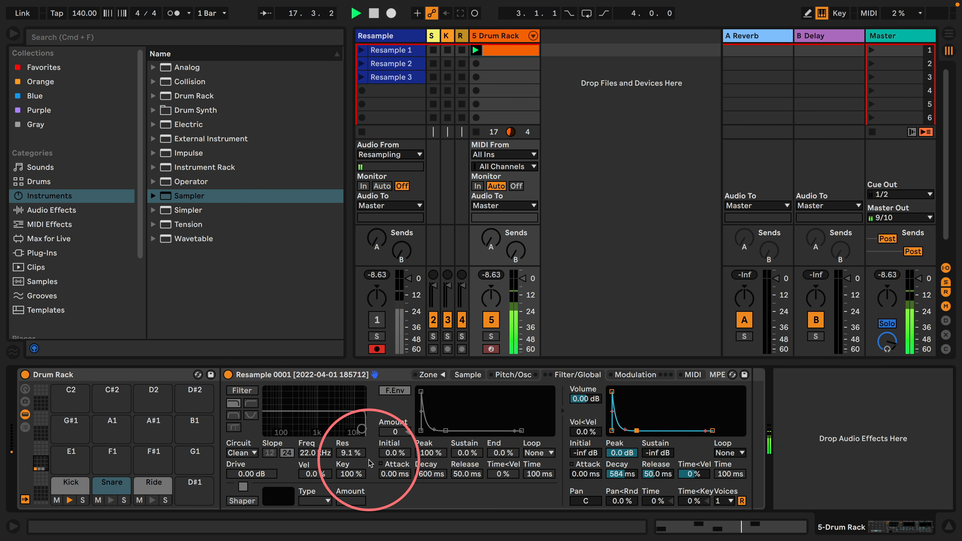
Stop playback, show the Chance lane in the Drum Rack clip, and add a Snare note at 1.2.4.
key(space)
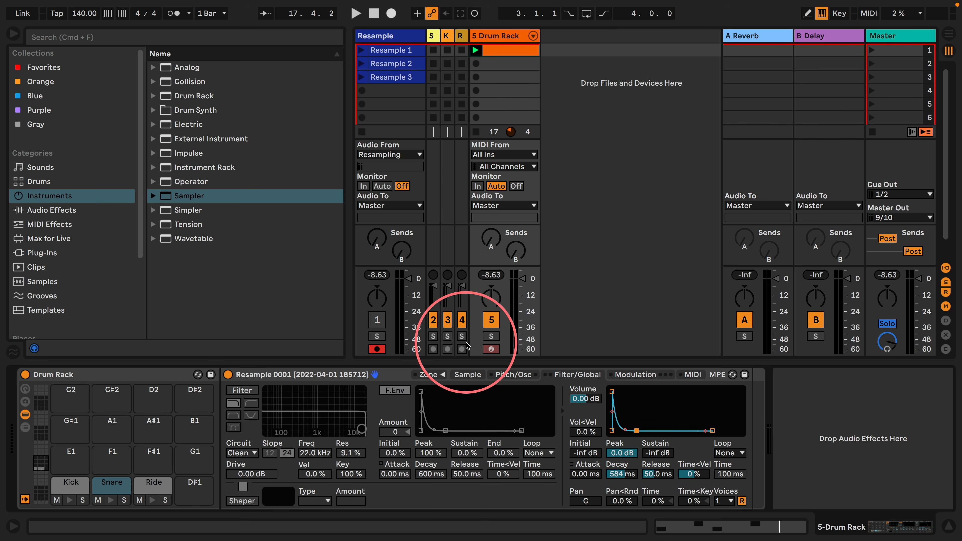
double_click(510, 52)
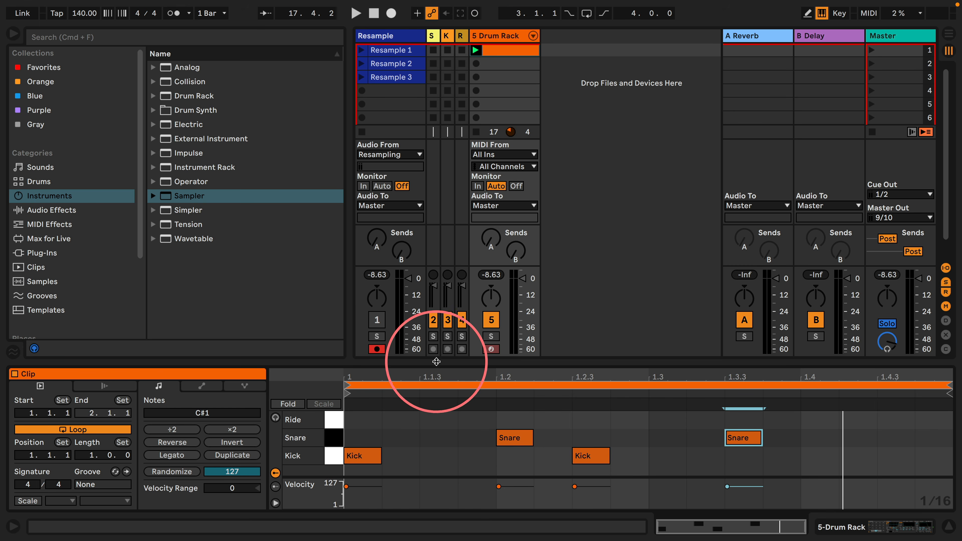
click(276, 487)
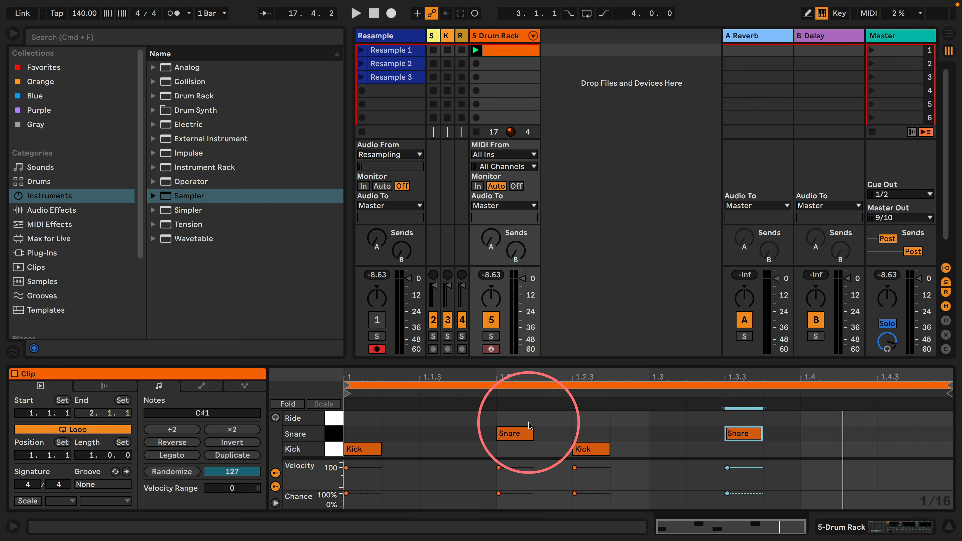
double_click(627, 435)
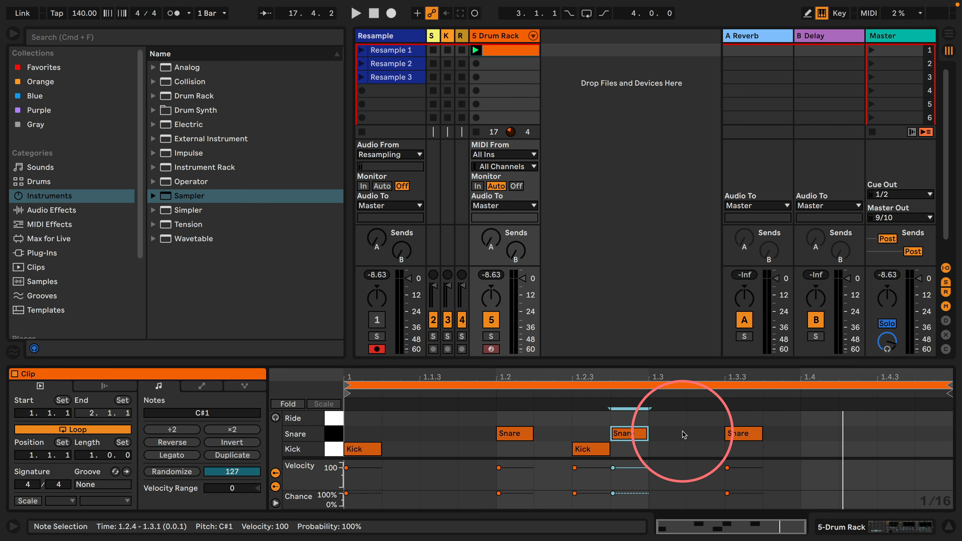
Add a Snare note at 1.3.2 and a Kick note at 1.3.1 in the Drum Rack clip, and start playback.
double_click(704, 435)
double_click(669, 450)
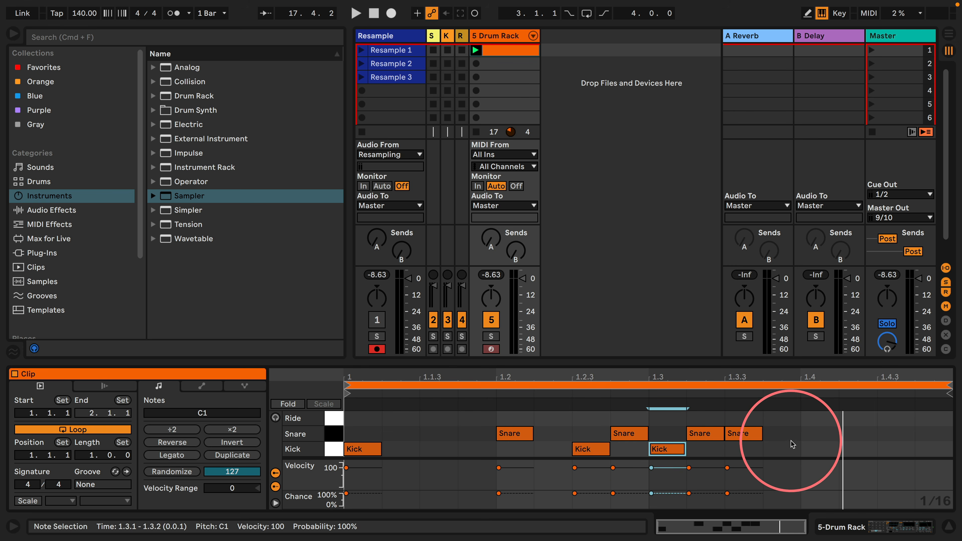
key(space)
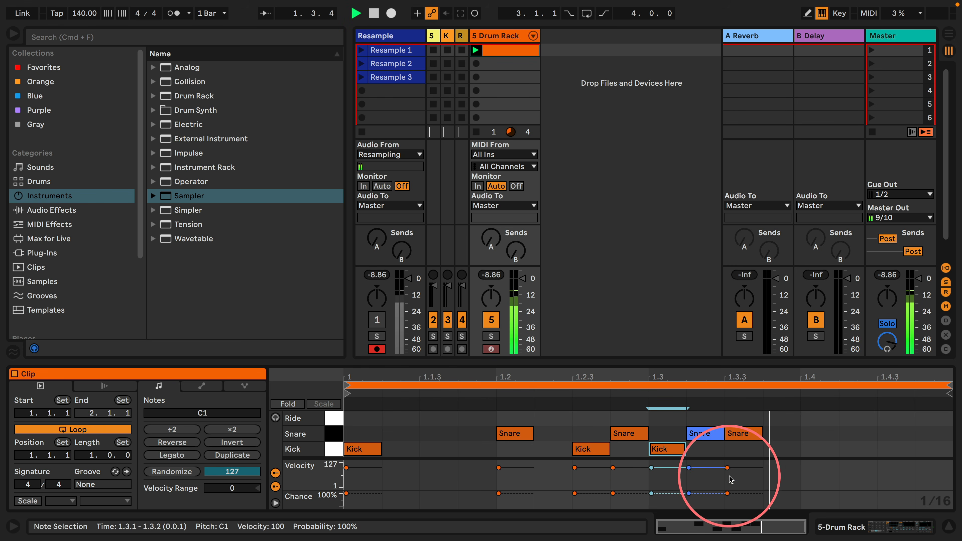
Add Snare notes at 1.4.2 and 1.4.4, and Kick notes at 1.3.4, 1.4.1 and 1.4.3.
double_click(857, 434)
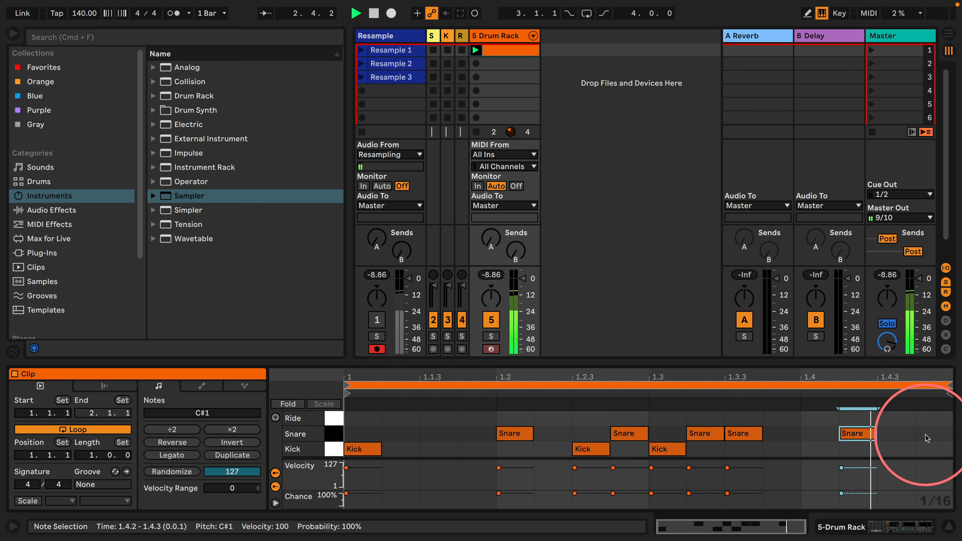
double_click(934, 434)
click(893, 450)
double_click(893, 451)
double_click(819, 450)
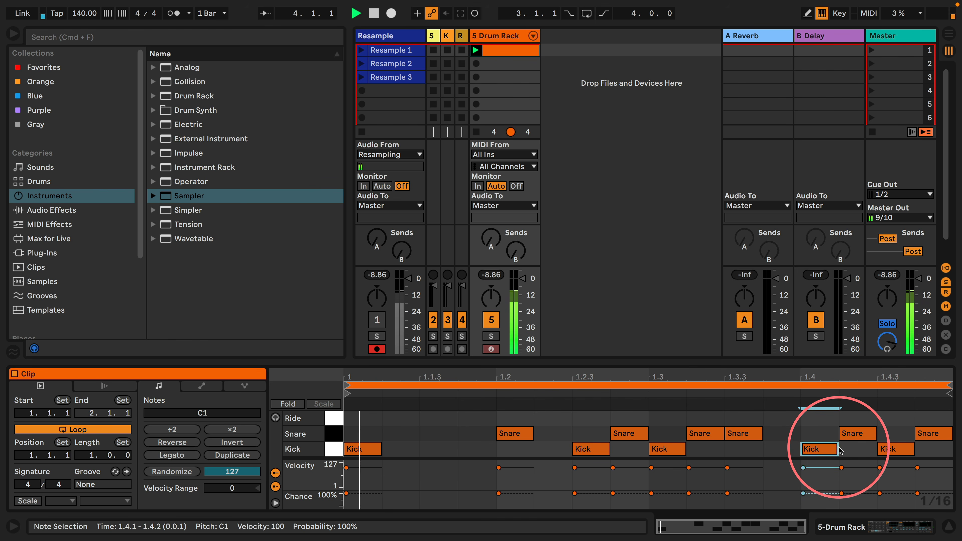
double_click(770, 449)
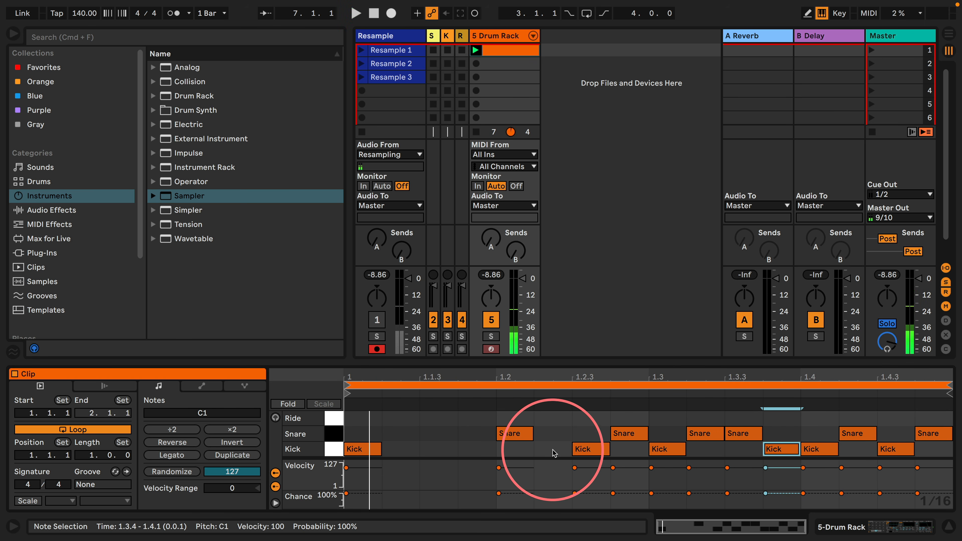
Set the chance of all notes from 1.2.3 onward, except the Snare at 1.3.3, to 40% and launch the clip.
drag(553, 451, 704, 410)
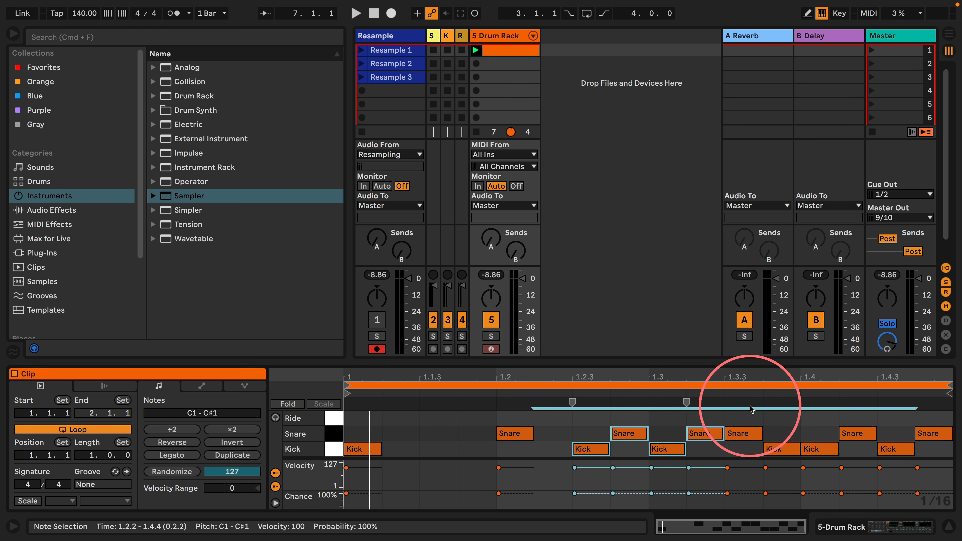
click(780, 423)
drag(937, 422, 780, 449)
drag(706, 417, 583, 454)
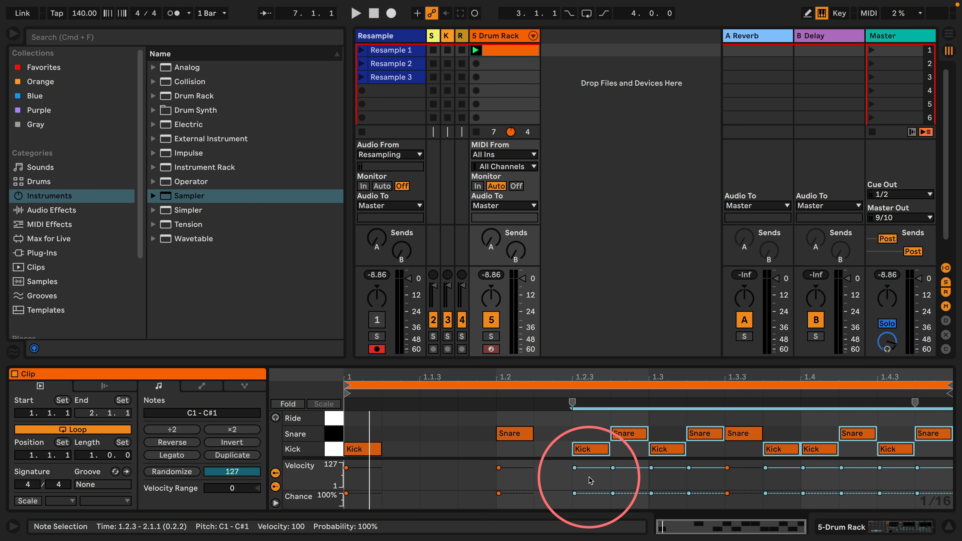
mouse_move(575, 493)
mouse_down()
mouse_move(575, 525)
mouse_move(574, 491)
mouse_up()
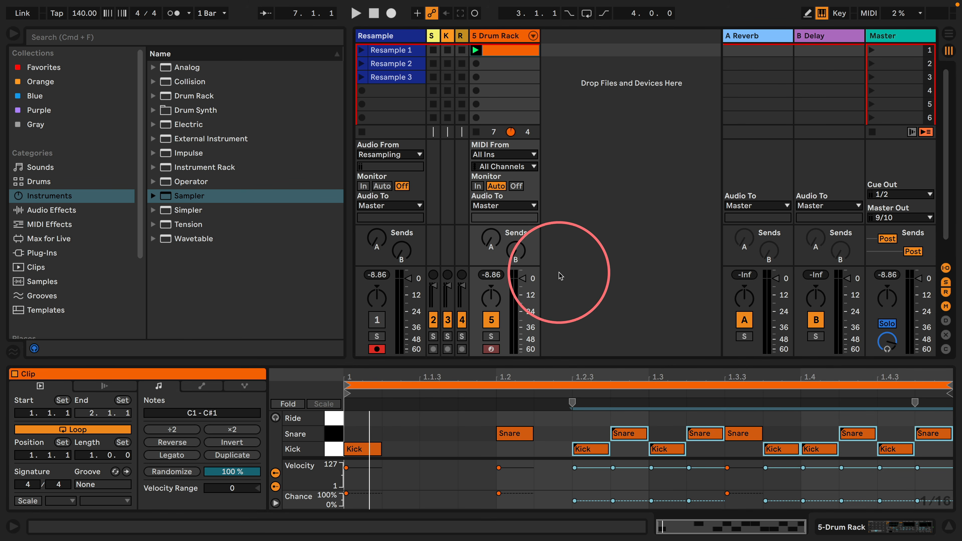
click(476, 50)
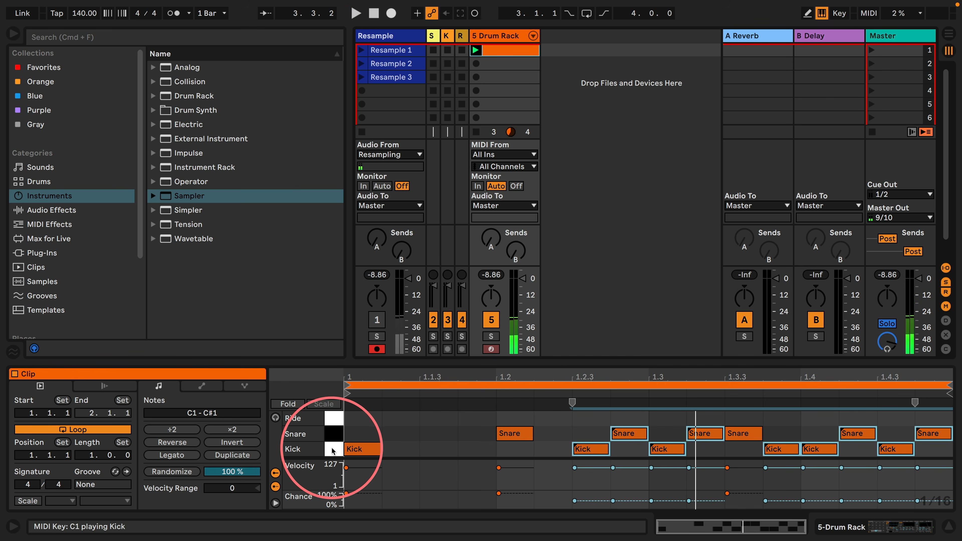
Lower the velocity of all notes in the clip to 1 and set their velocity range to +127.
key(super+a)
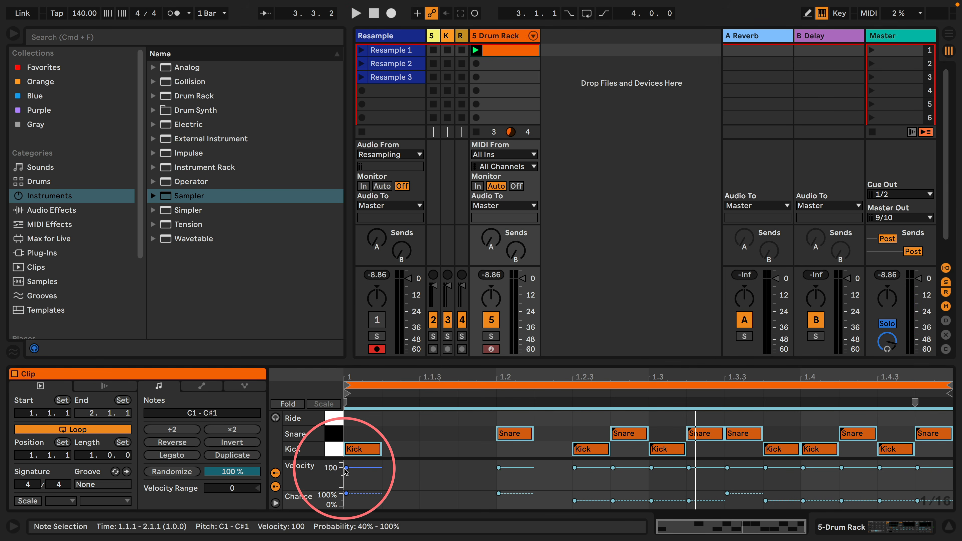
drag(346, 468, 346, 490)
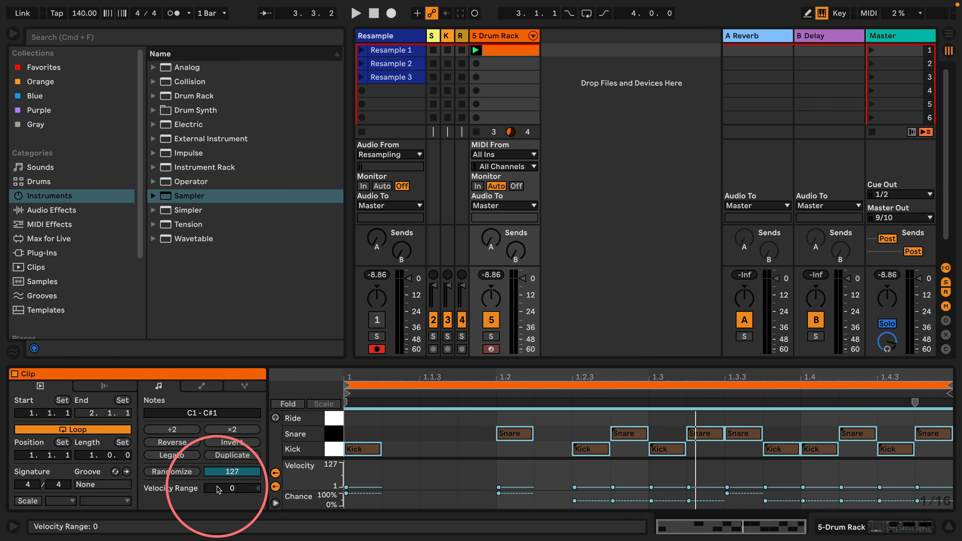
drag(221, 489, 222, 440)
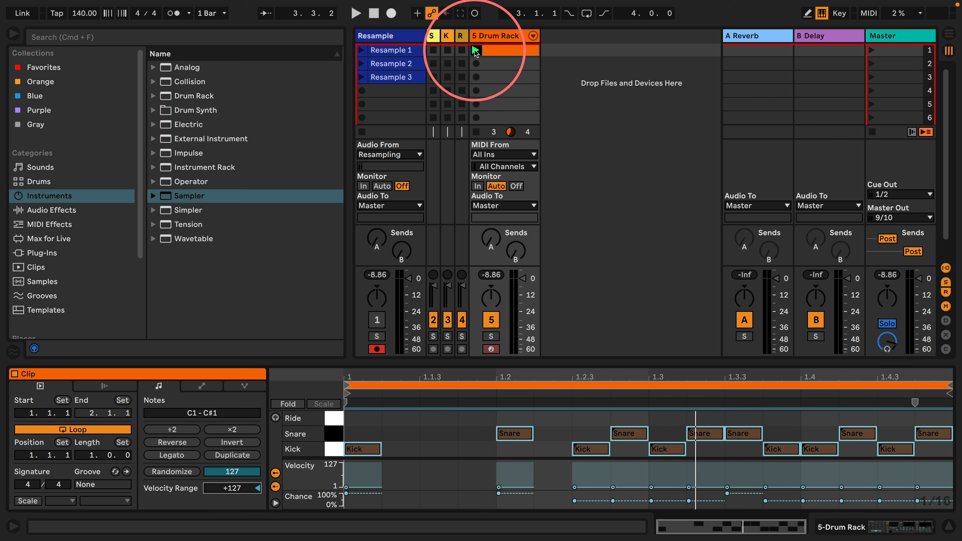
During playback, set the volume envelope's Time<Vel to -50% in both the Snare and Kick Samplers.
click(500, 37)
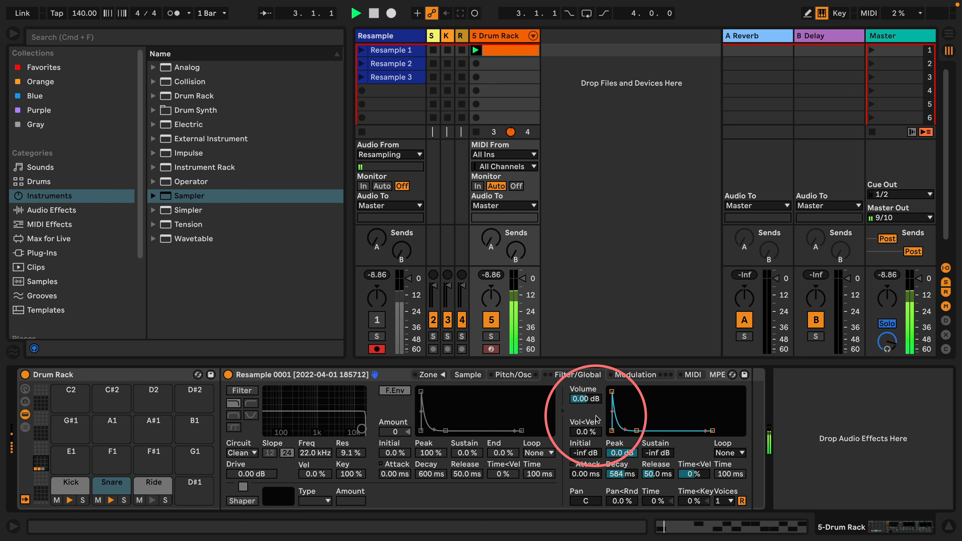
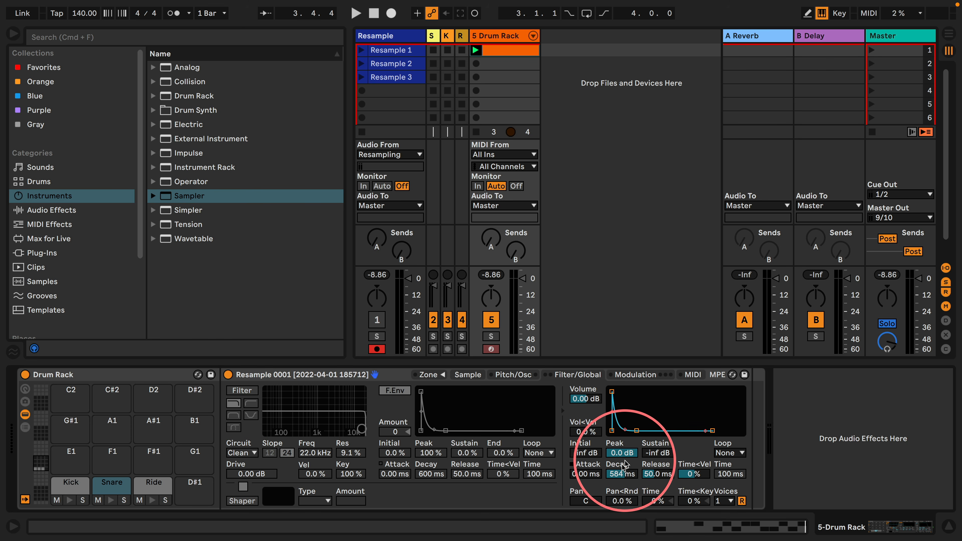
key(space)
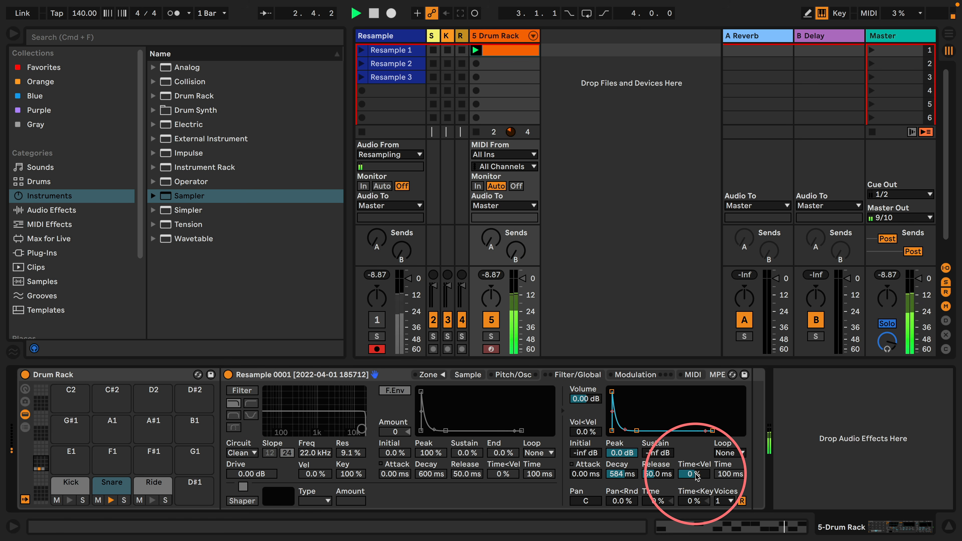
mouse_move(686, 466)
mouse_down()
mouse_move(698, 487)
mouse_move(694, 470)
mouse_up()
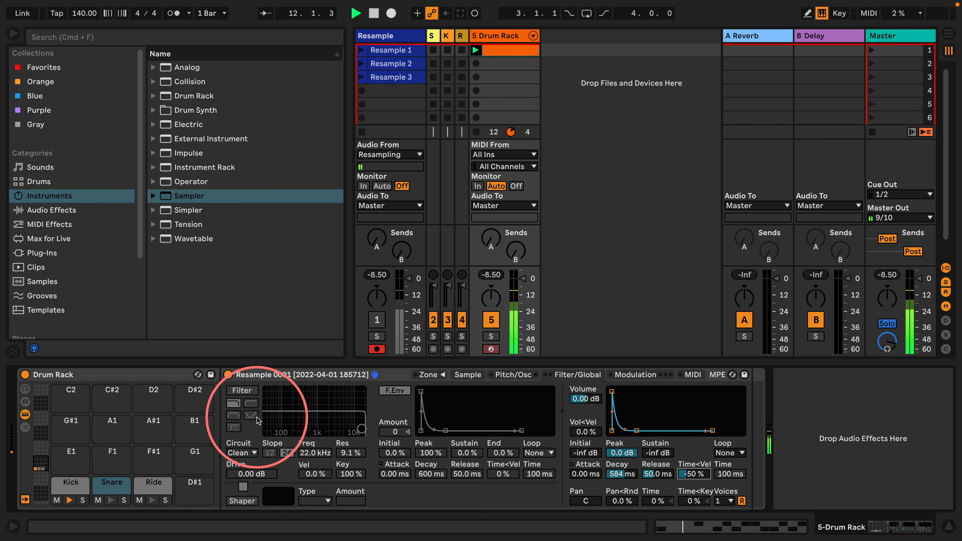
click(57, 487)
drag(692, 474, 691, 472)
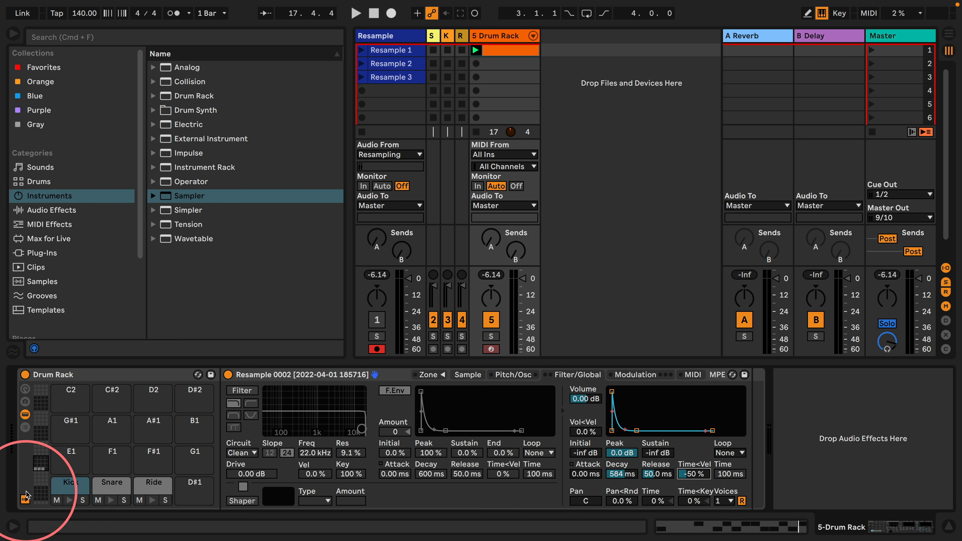
Enable LFO 2 in the Kick Sampler with a sample-and-hold waveform at a frequency of 0.01 Hz.
click(468, 375)
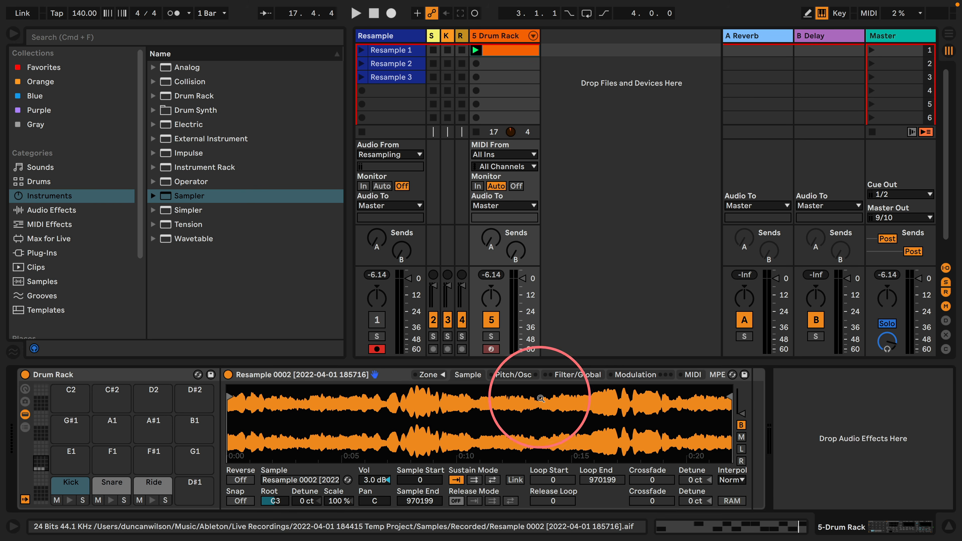
click(635, 375)
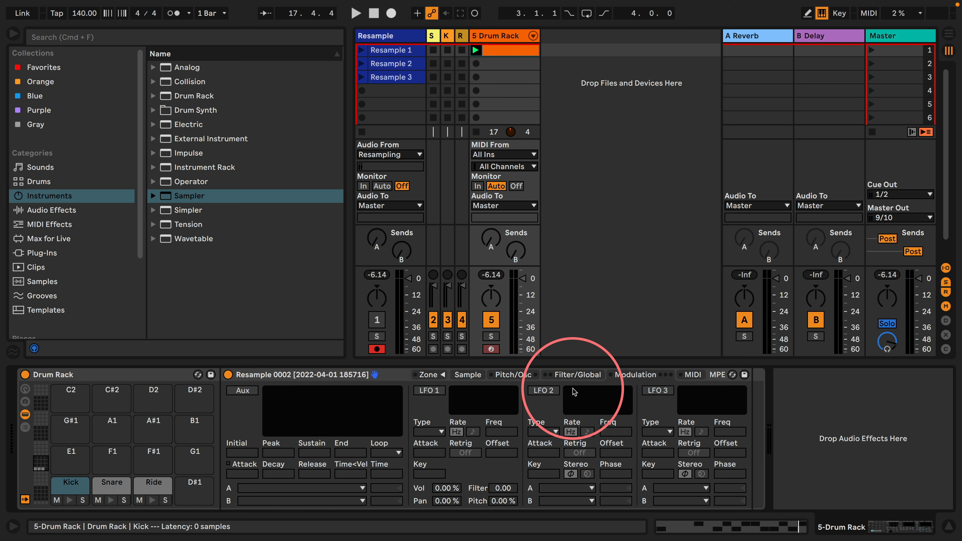
click(549, 392)
click(543, 431)
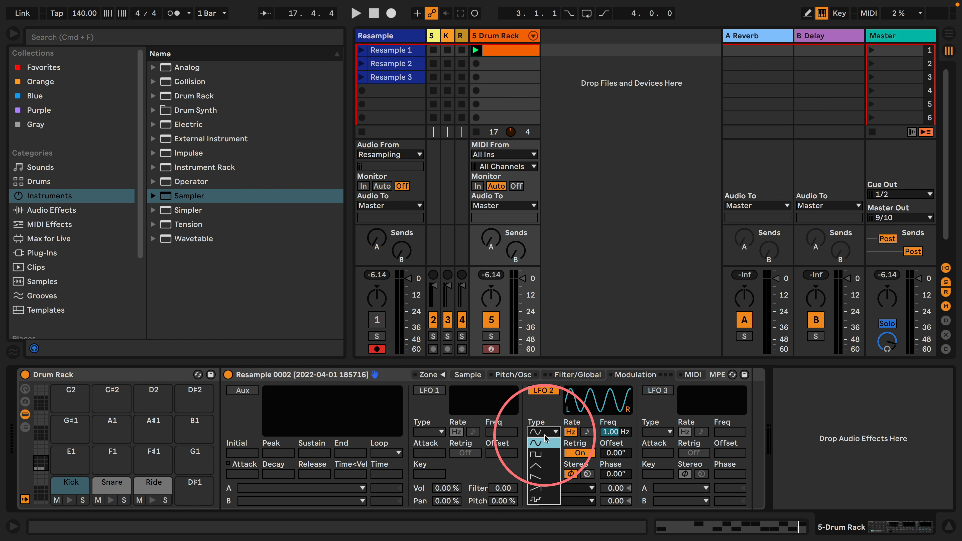
click(543, 501)
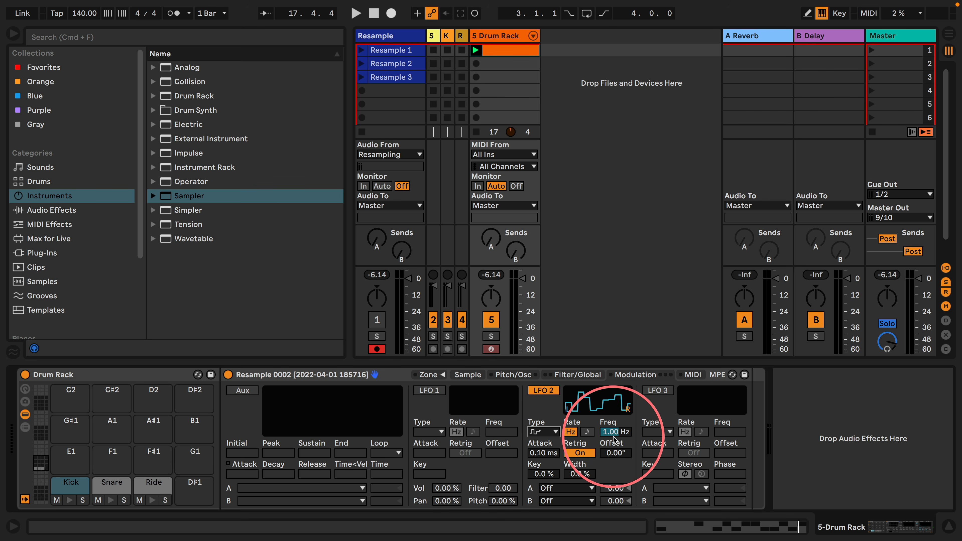
drag(615, 435, 584, 459)
Assign destination A of the Kick's LFO 2 to Sample Offset with an amount of 100.
click(567, 489)
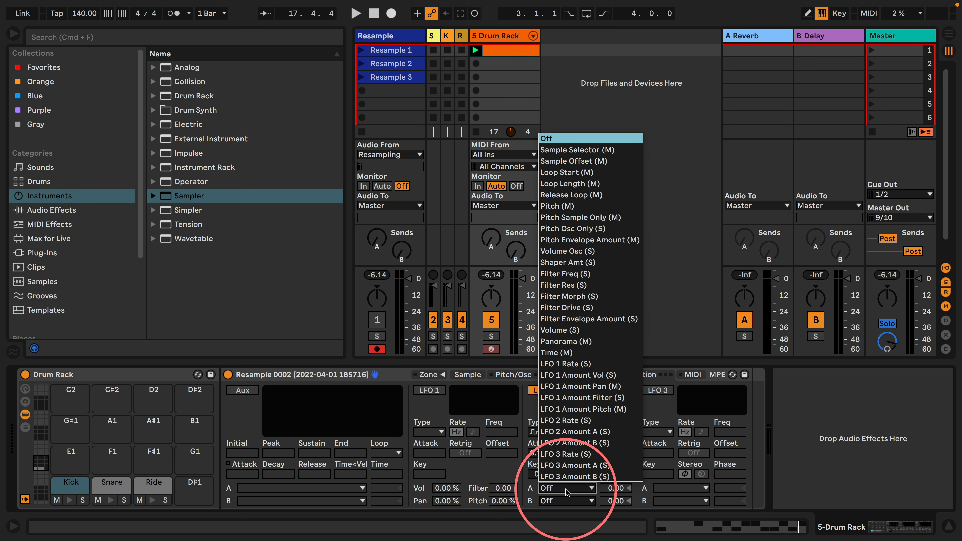
click(577, 162)
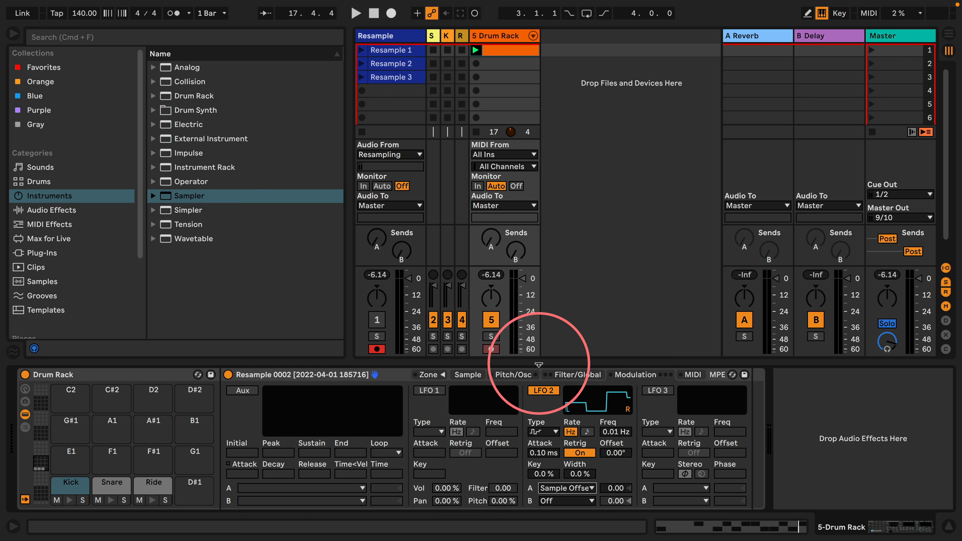
click(468, 375)
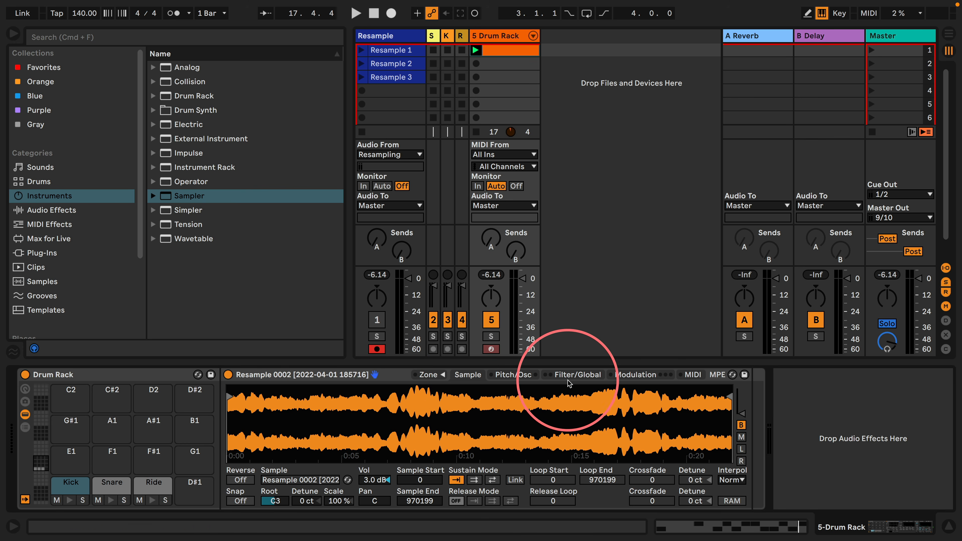
click(635, 375)
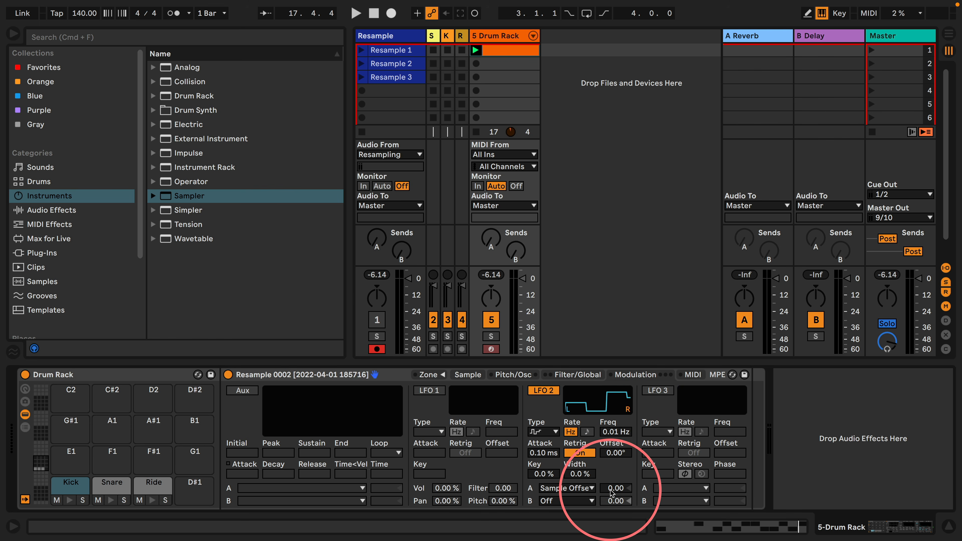
drag(612, 492, 612, 490)
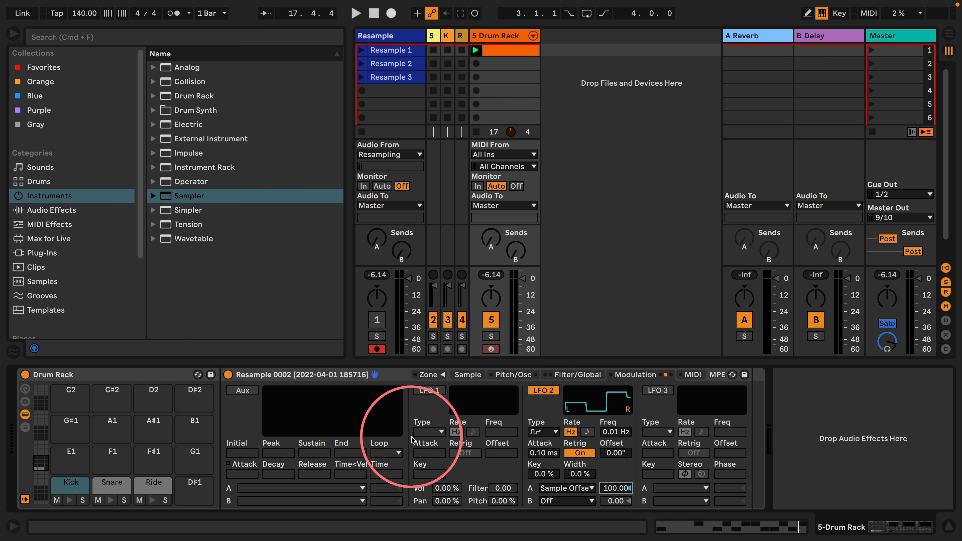
Play the clip with the Kick soloed, watch the playback position in its sample waveform, and unsolo the Kick.
key(space)
click(82, 501)
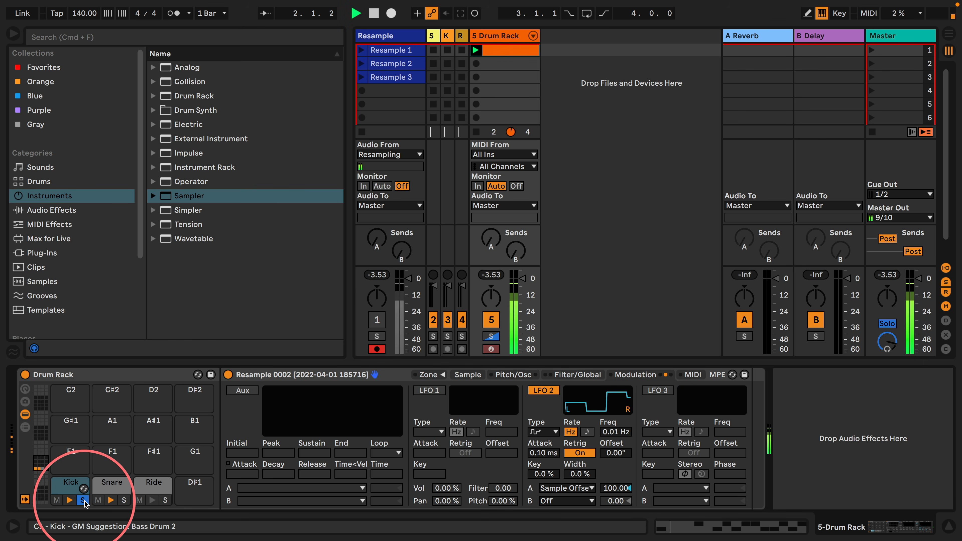
click(468, 374)
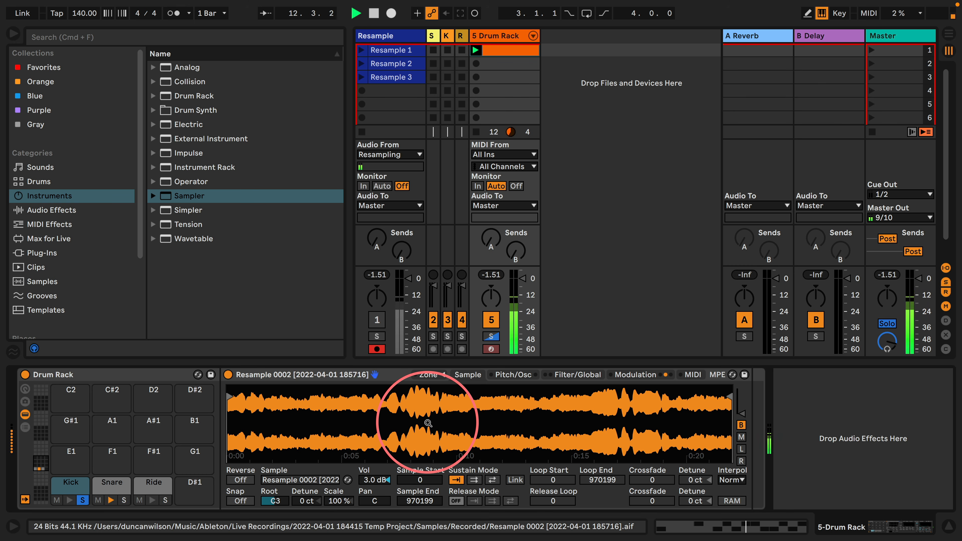
click(83, 501)
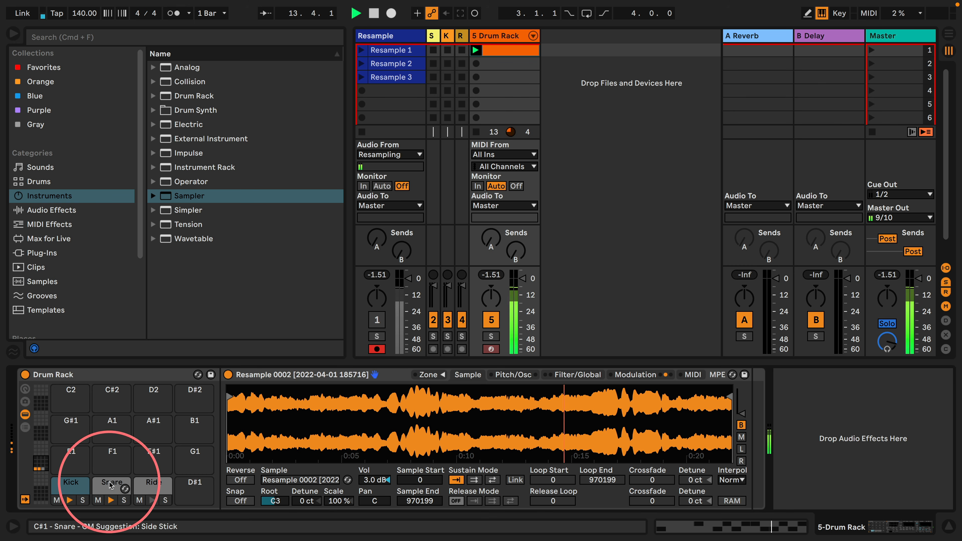
Enable LFO 2 in the Snare Sampler with a sample-and-hold waveform at a frequency of 0.01 Hz.
click(109, 485)
click(631, 374)
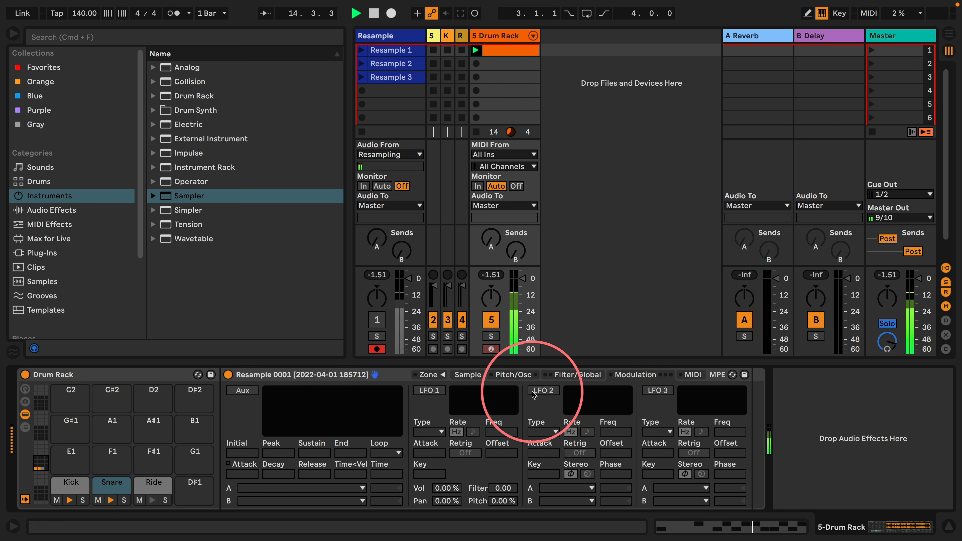
click(551, 432)
click(539, 500)
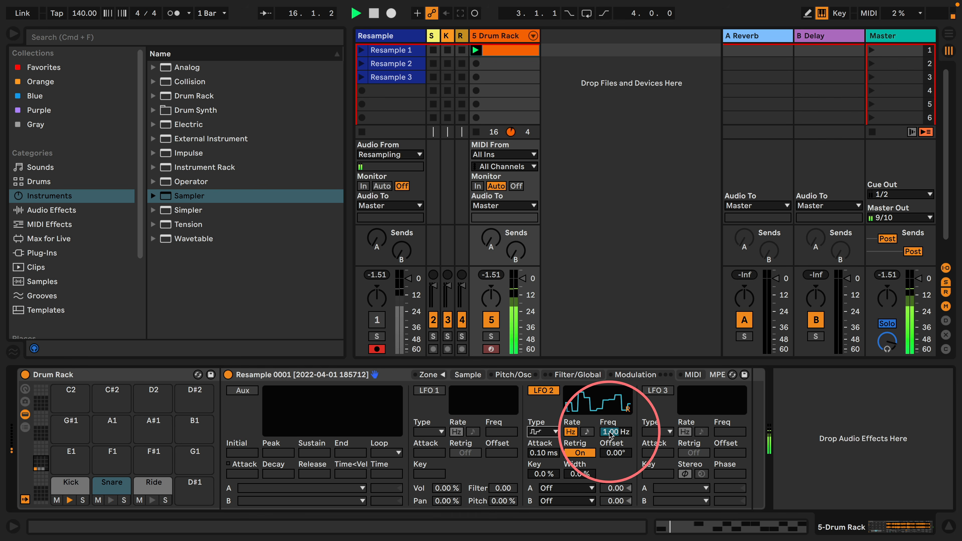
Assign destination A of the Snare's LFO 2 to Sample Offset with an amount of 100.
click(566, 488)
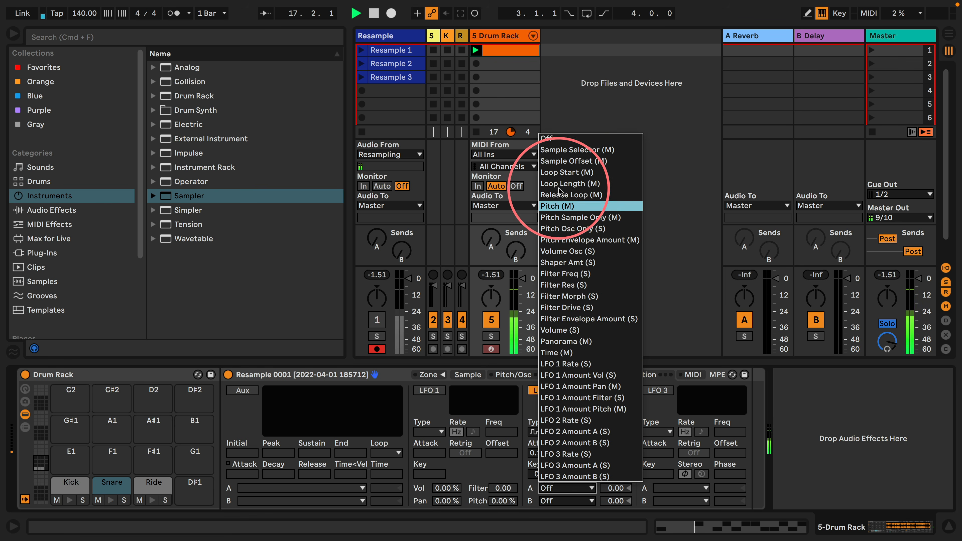
click(561, 162)
drag(609, 487, 609, 411)
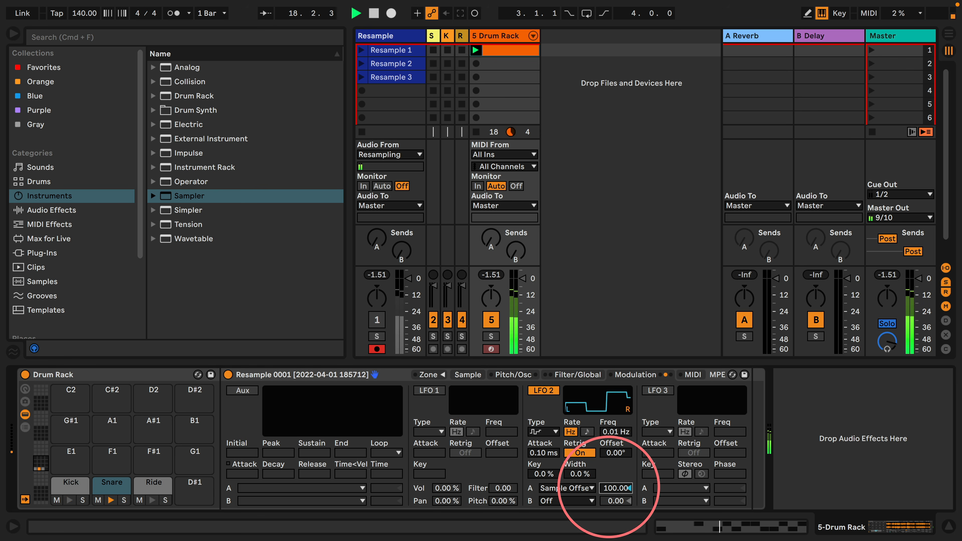
Enable the pitch envelope in the Snare's Sampler.
click(476, 376)
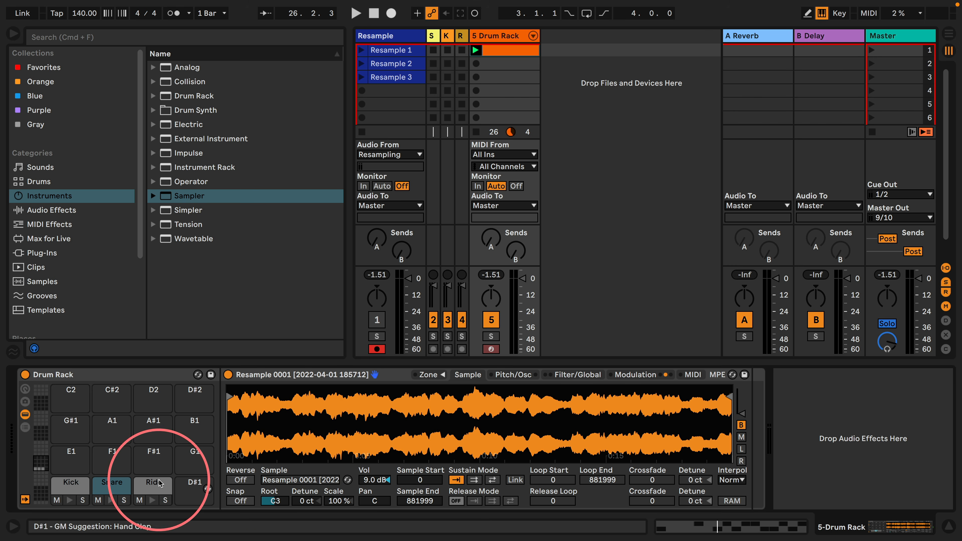
click(108, 486)
click(516, 375)
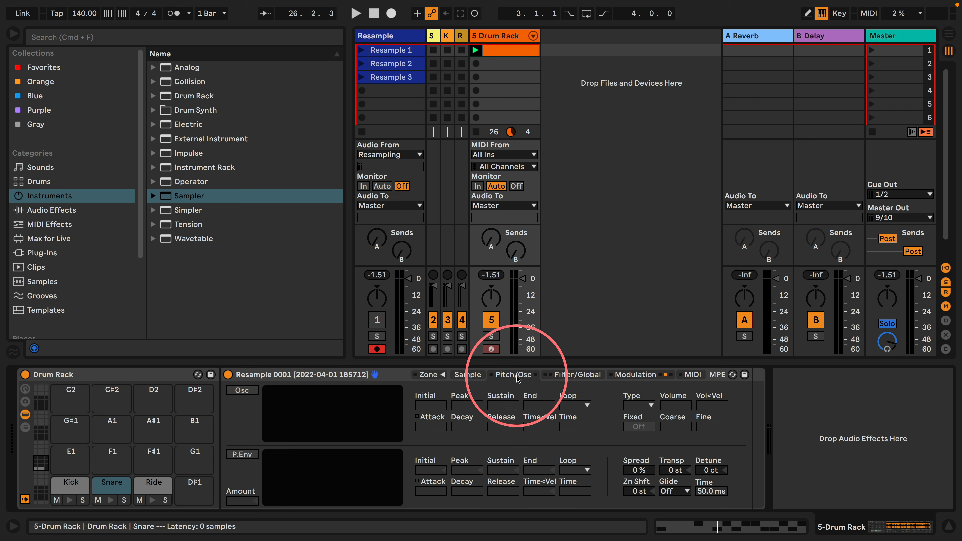
click(243, 456)
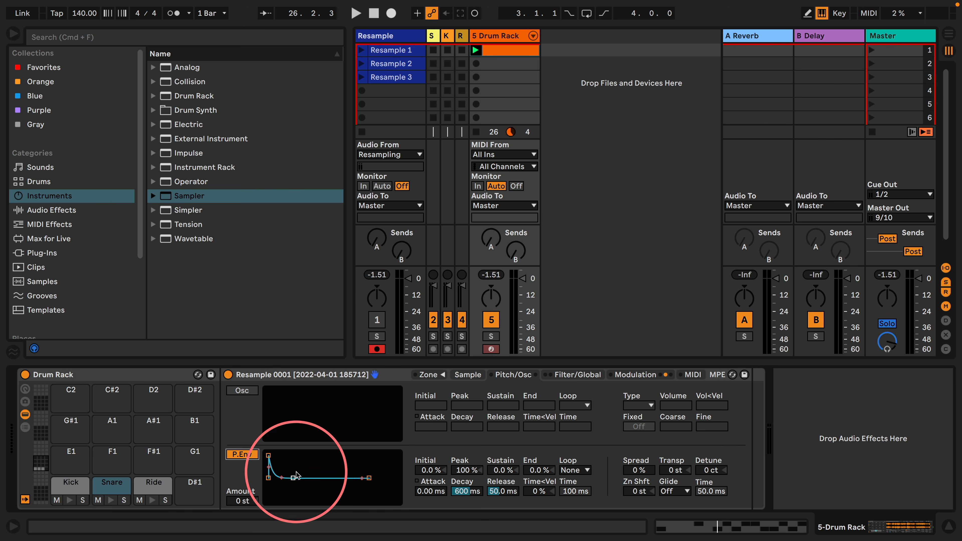
Play the clip with the Snare soloed and set its pitch envelope amount to +48 st with a 20.3 ms decay.
click(124, 501)
key(space)
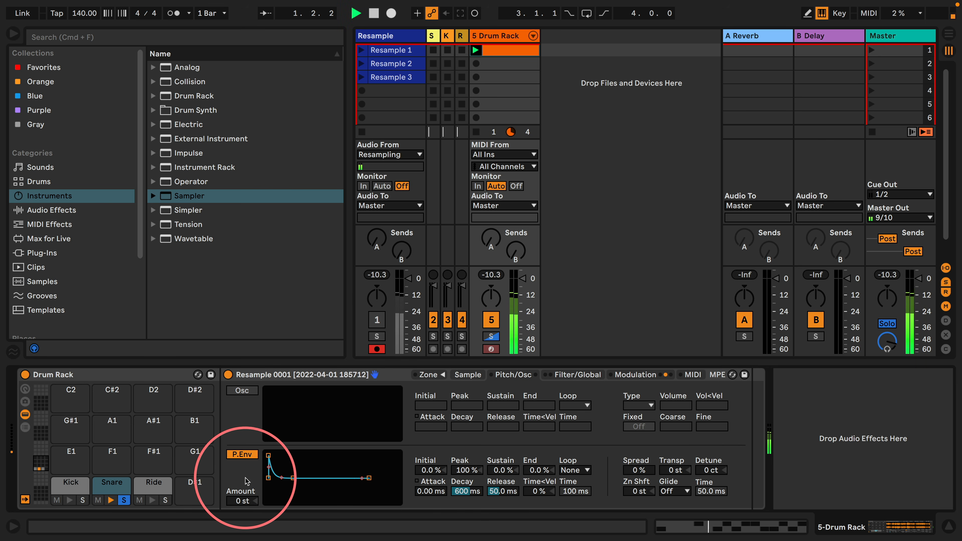
drag(241, 501, 242, 481)
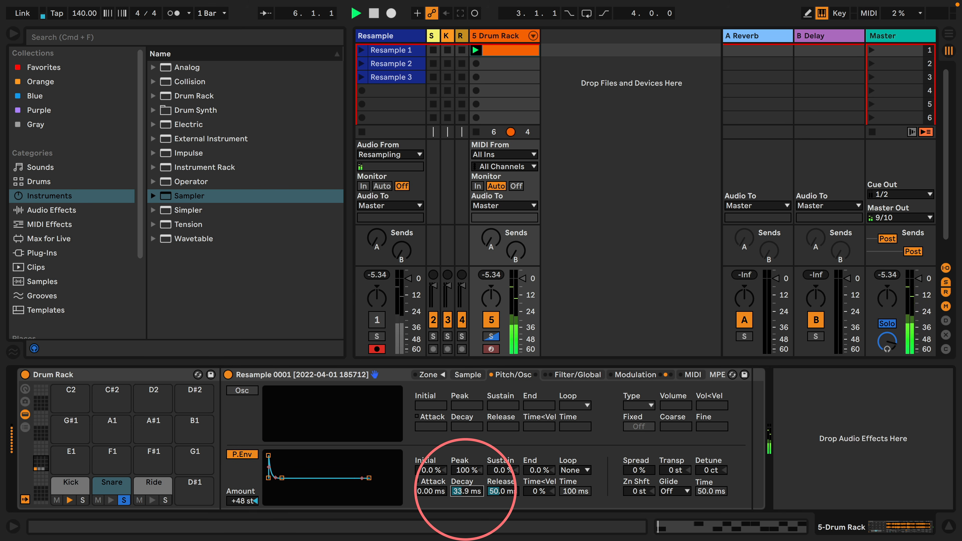
drag(467, 491, 466, 496)
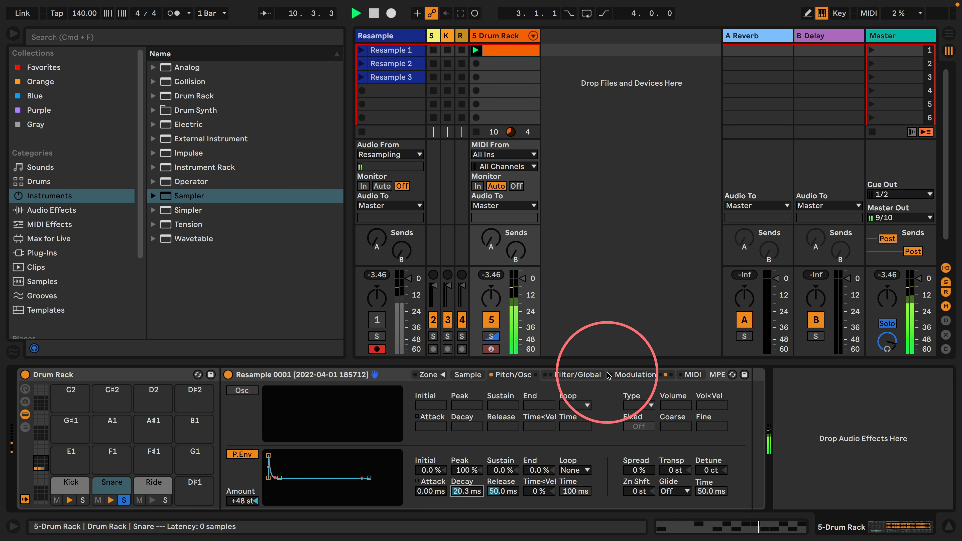
Set the release of the Snare's volume envelope to 146 ms.
click(591, 375)
drag(648, 475, 620, 475)
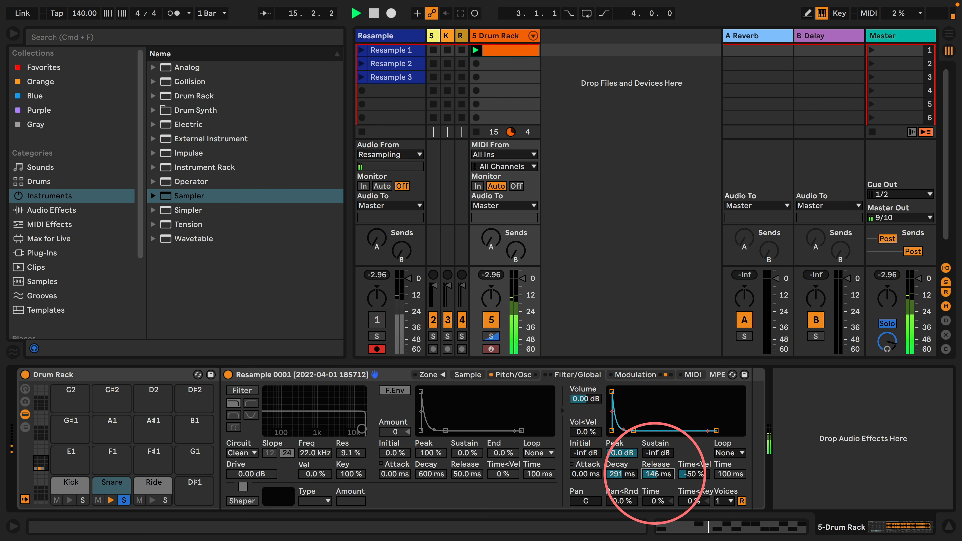
Enable the Snare's FM oscillator with a Sine type, and set its volume to 0.0 dB and its envelope decay to 56.8 ms.
click(506, 375)
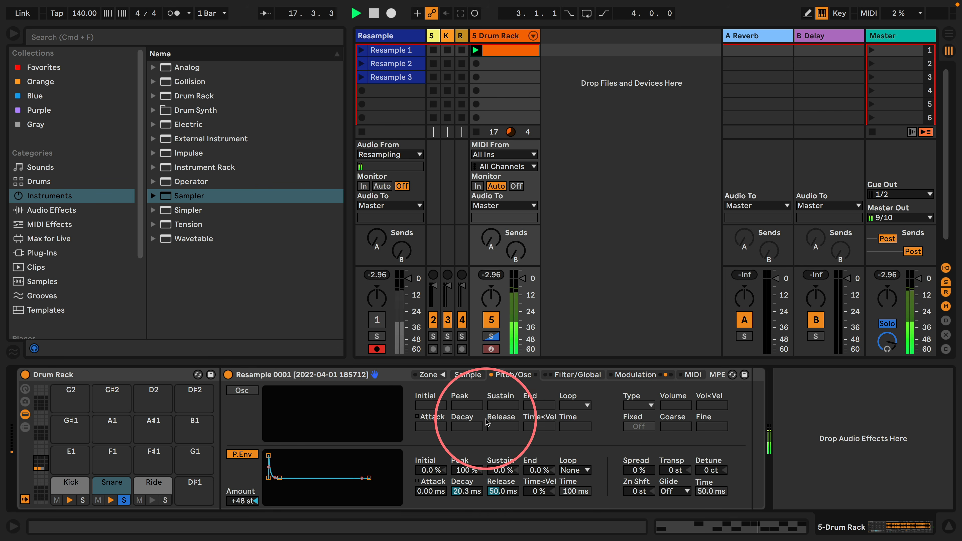
click(245, 392)
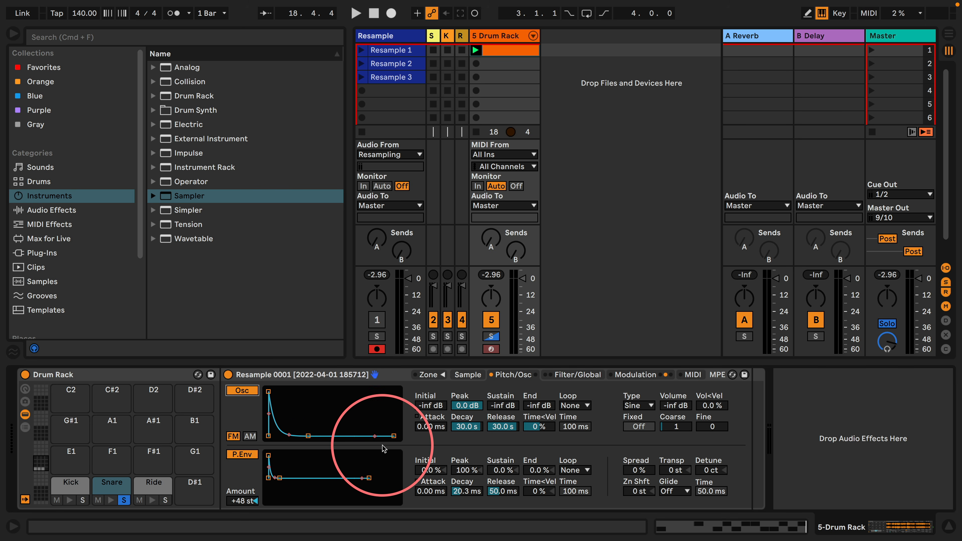
click(644, 406)
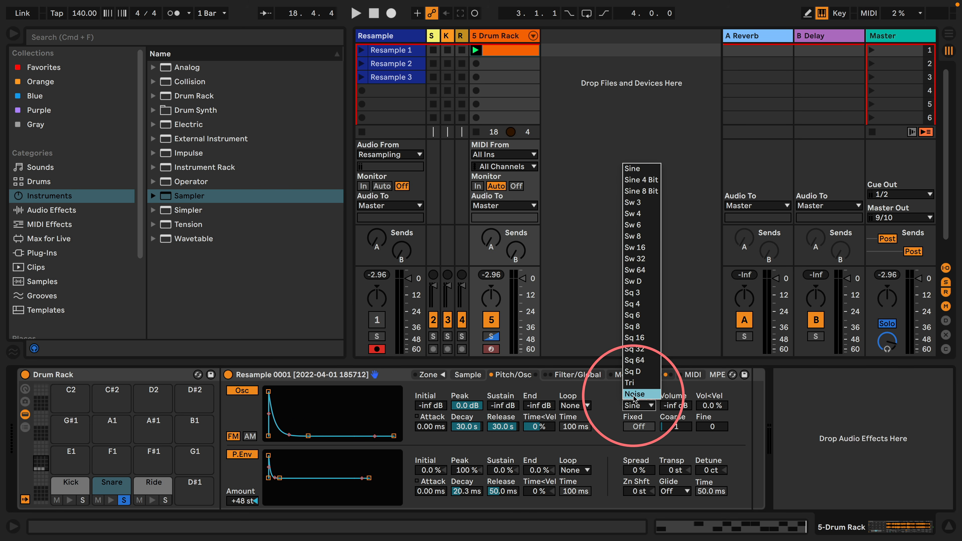
click(608, 399)
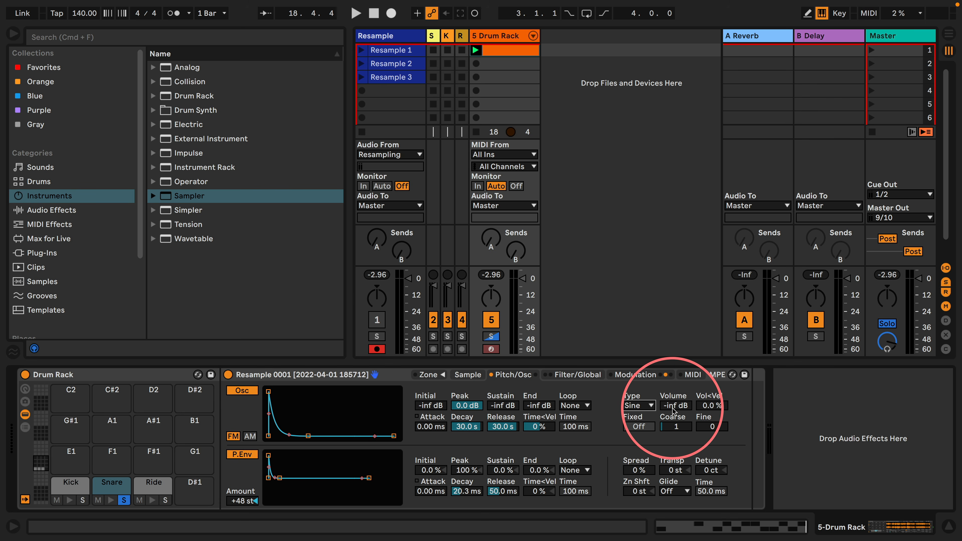
drag(673, 411, 673, 394)
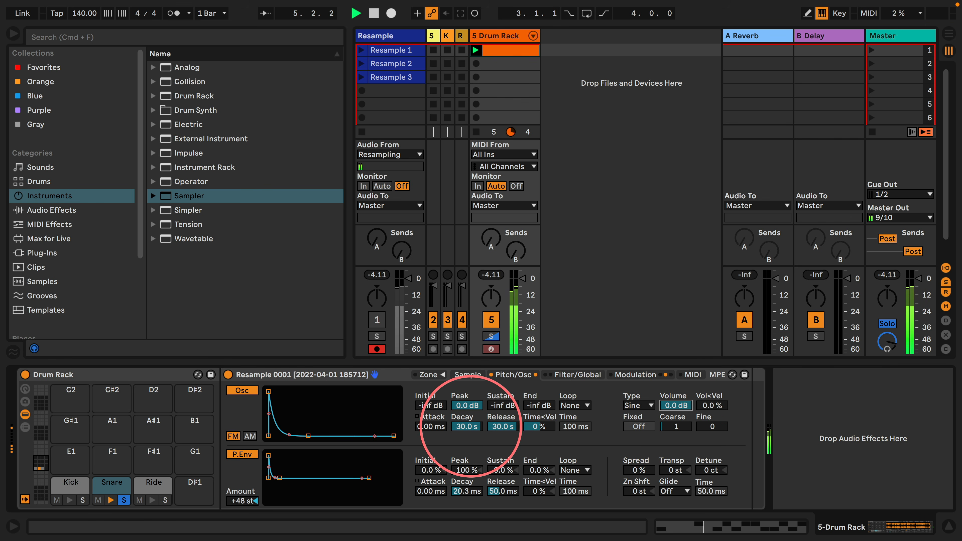
mouse_move(472, 426)
mouse_down()
mouse_move(472, 435)
mouse_move(471, 425)
mouse_up()
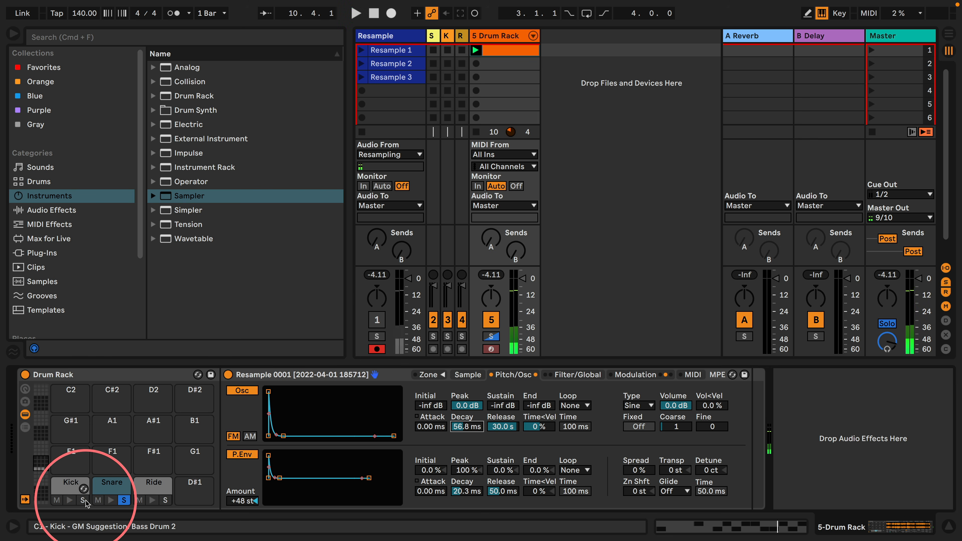
Enable the pitch envelope in the Kick's Sampler with a 26.2 ms decay and an amount of +15 st.
click(67, 491)
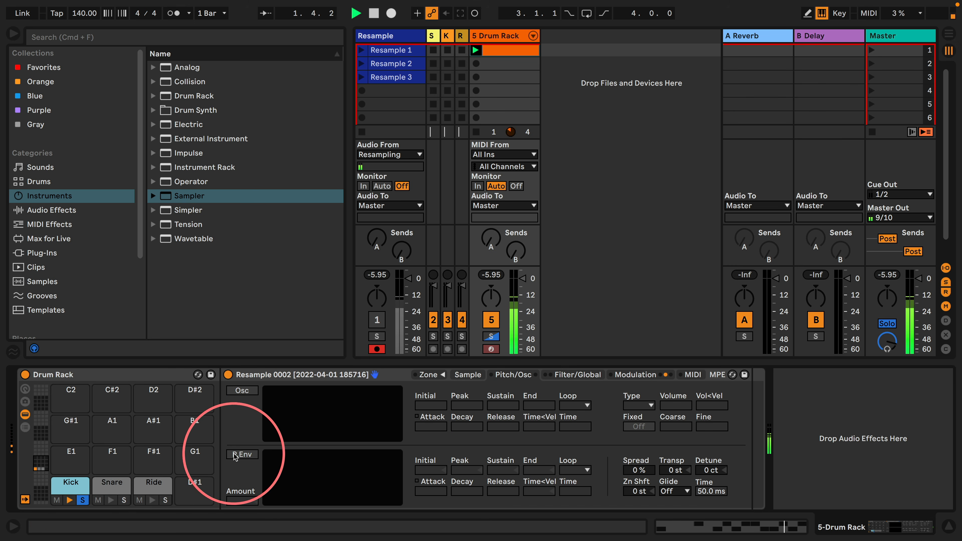
click(242, 454)
drag(242, 501, 243, 489)
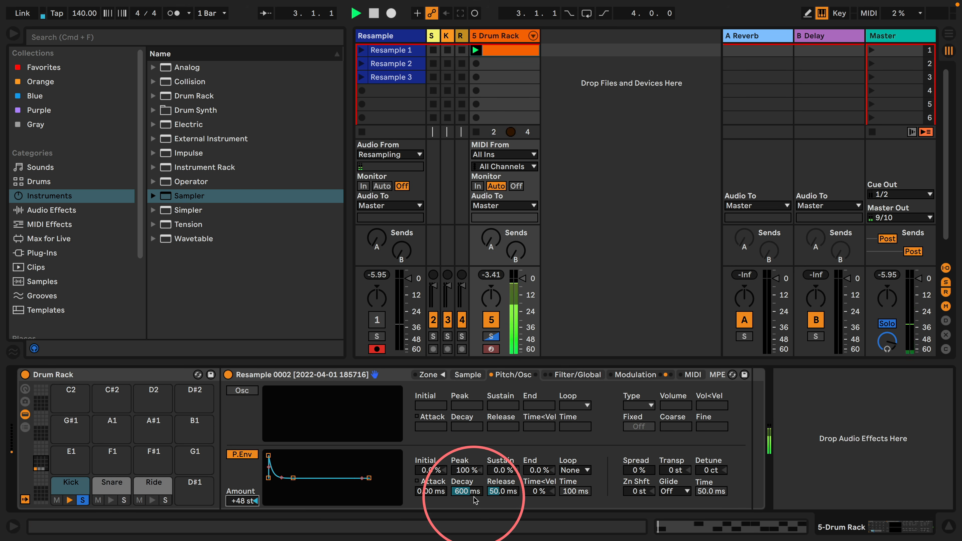
drag(467, 491, 467, 523)
drag(465, 491, 466, 492)
drag(243, 501, 243, 507)
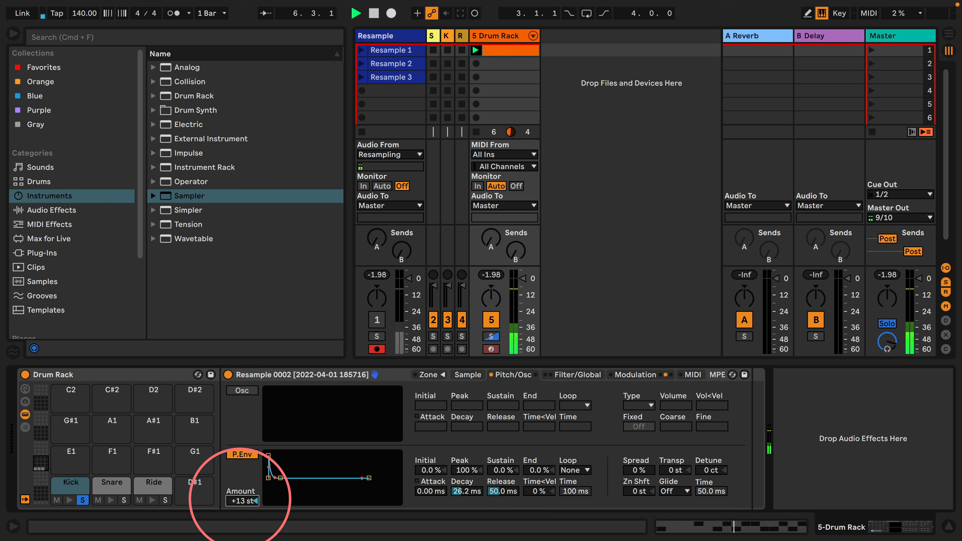
drag(242, 501, 242, 500)
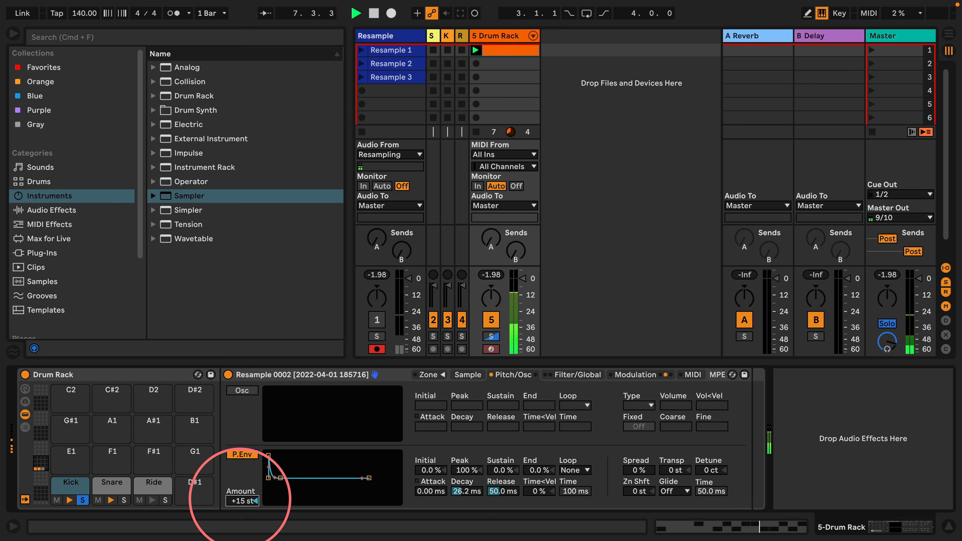
Enable the Kick's FM oscillator, and set its volume to 0.0 dB and its envelope decay to 22.1 ms.
click(242, 390)
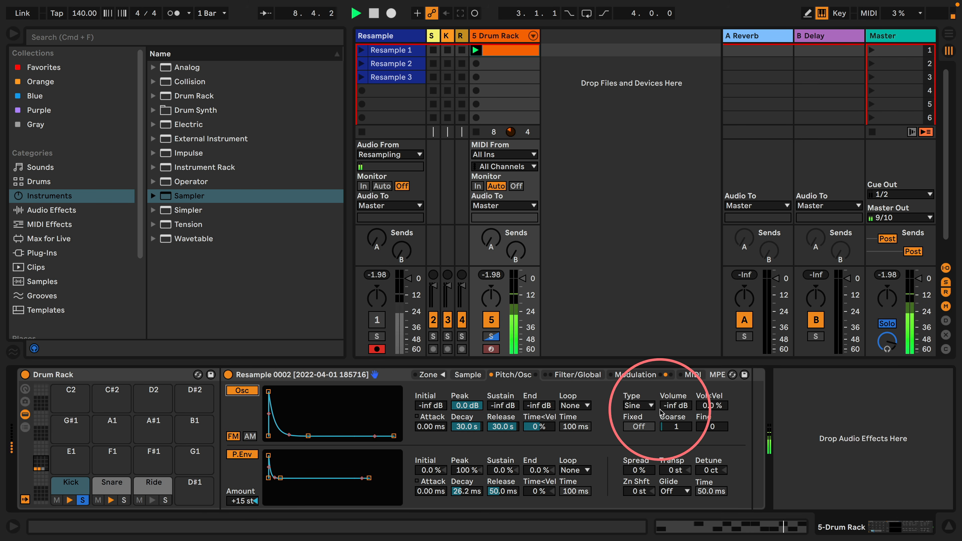
drag(673, 404, 672, 373)
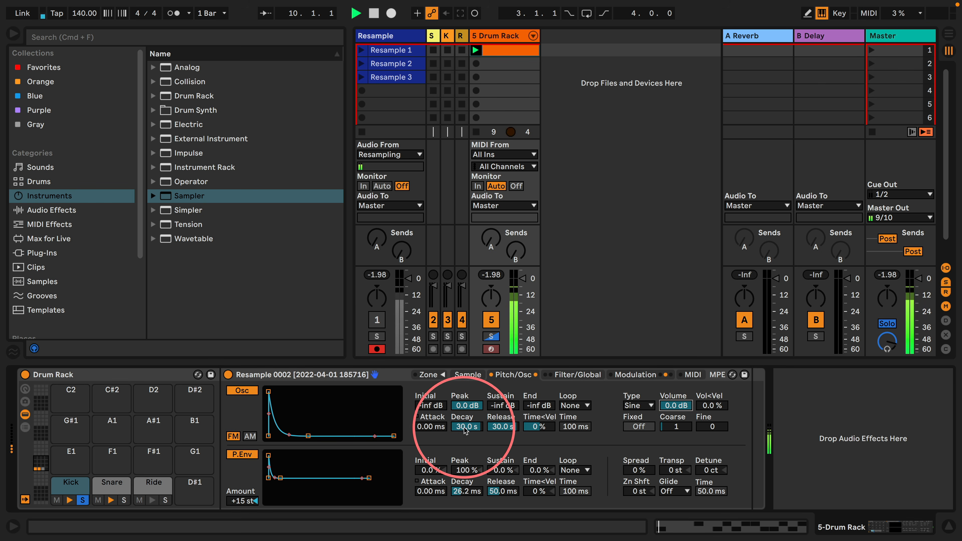
mouse_move(466, 427)
mouse_down()
mouse_move(466, 443)
mouse_move(467, 426)
mouse_up()
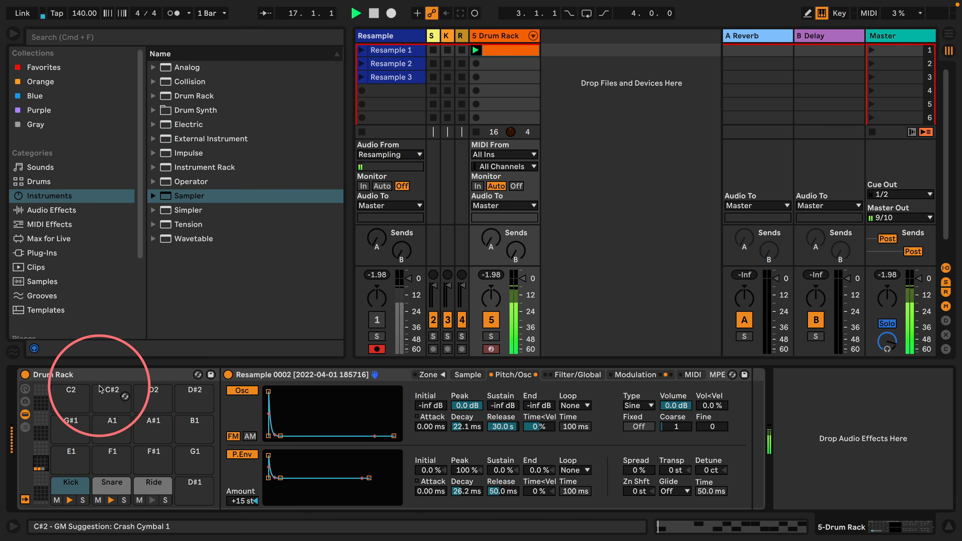
Try transposing the Snare's Sampler by +12 st during playback, and reset the transposition to 0 st.
click(109, 489)
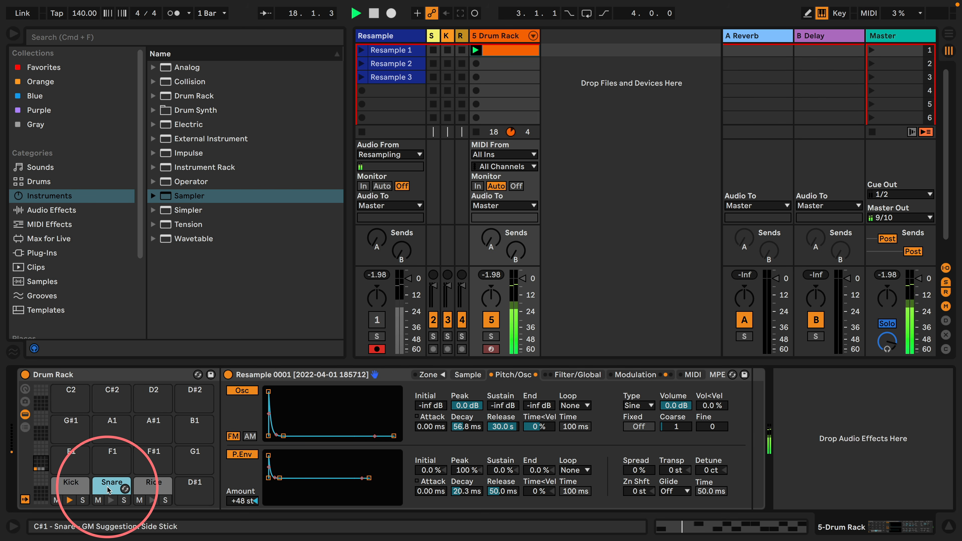
click(676, 470)
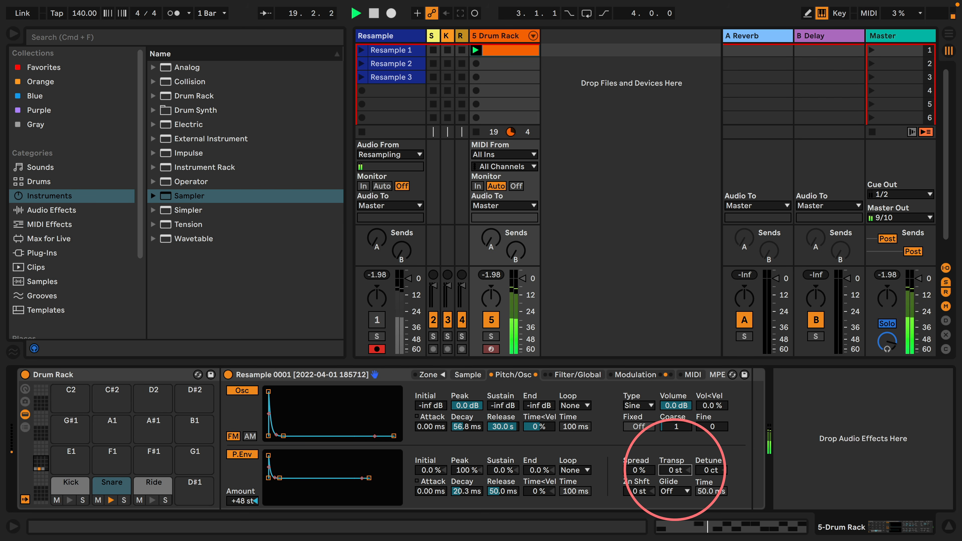
drag(675, 470, 676, 470)
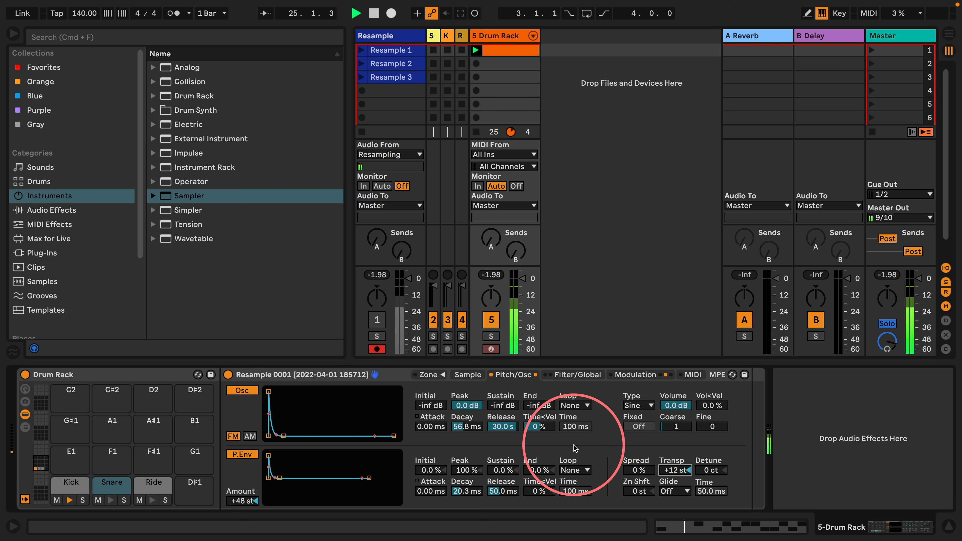
double_click(674, 470)
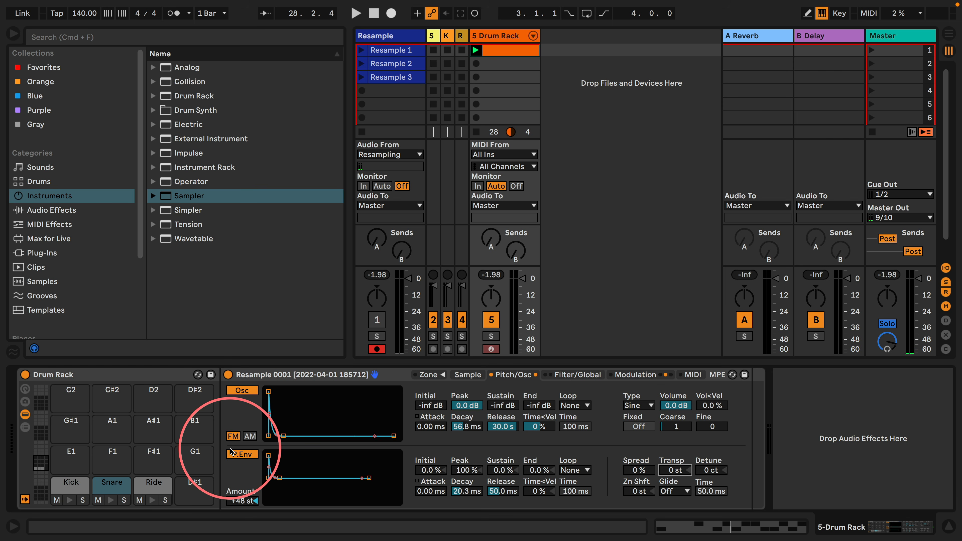
Load the Resample 3 clip as the sample of the Ride's Sampler.
click(142, 493)
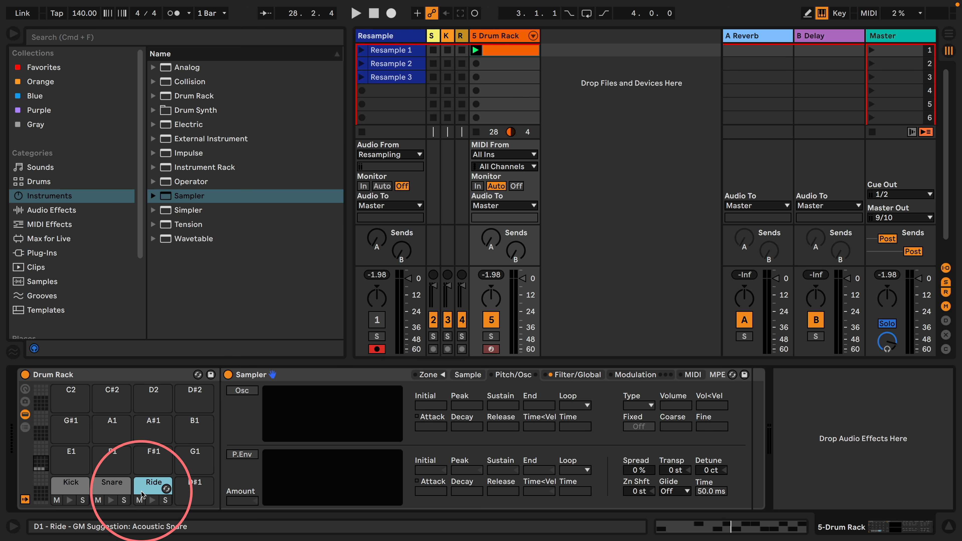
click(466, 376)
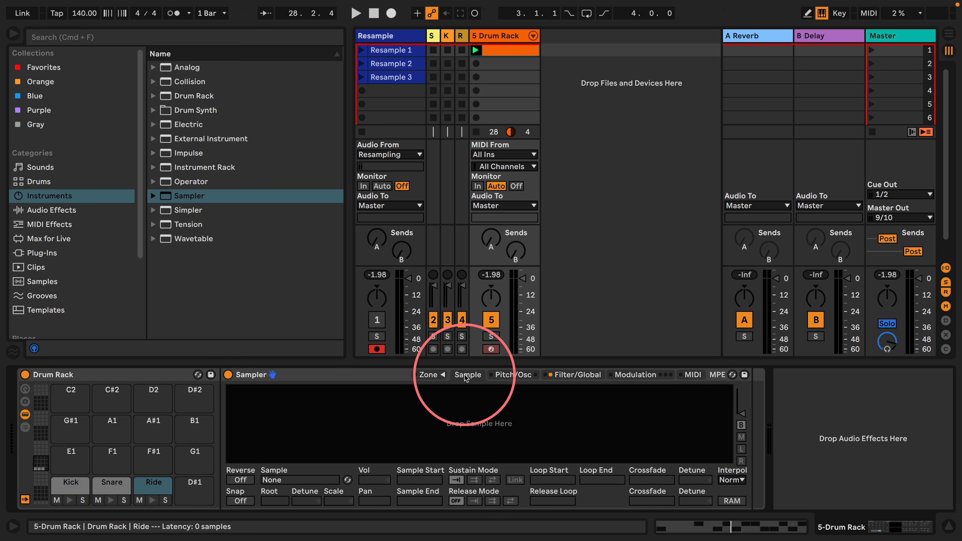
drag(390, 77, 368, 419)
Draw a Ride note on every sixteenth of the one-bar Drum Rack clip.
click(493, 50)
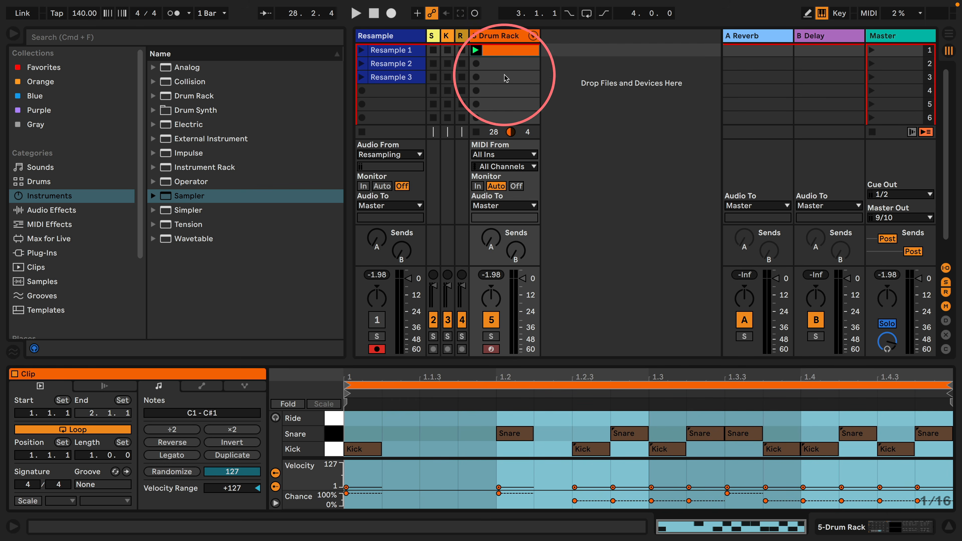
key(b)
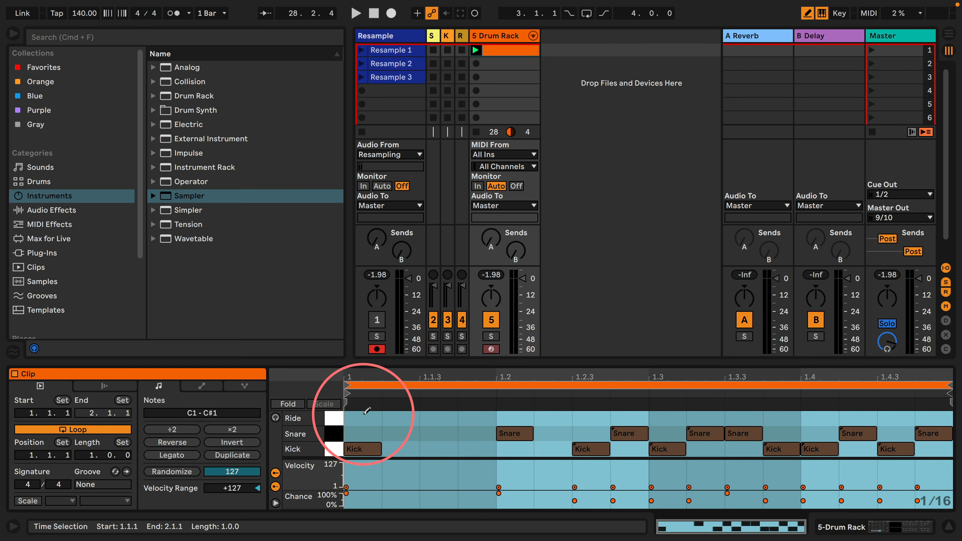
click(371, 418)
drag(394, 415, 936, 417)
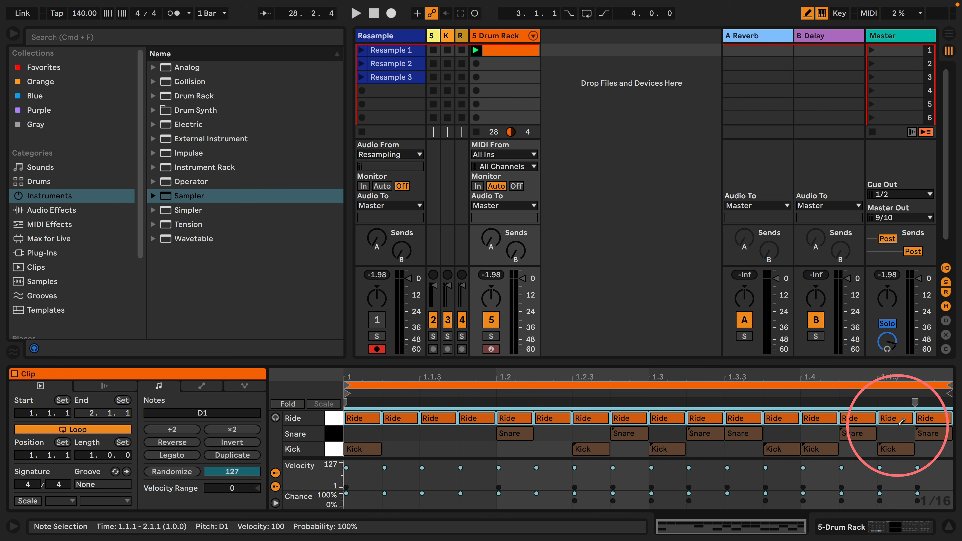
key(b)
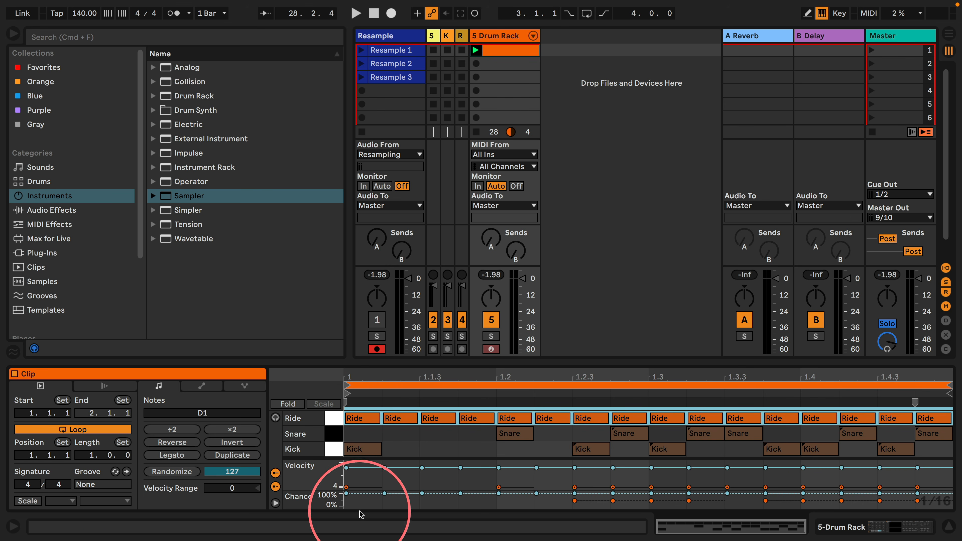
Set the Ride notes' chance to 42% and their velocity range to +127, and play the clip.
drag(347, 495, 345, 495)
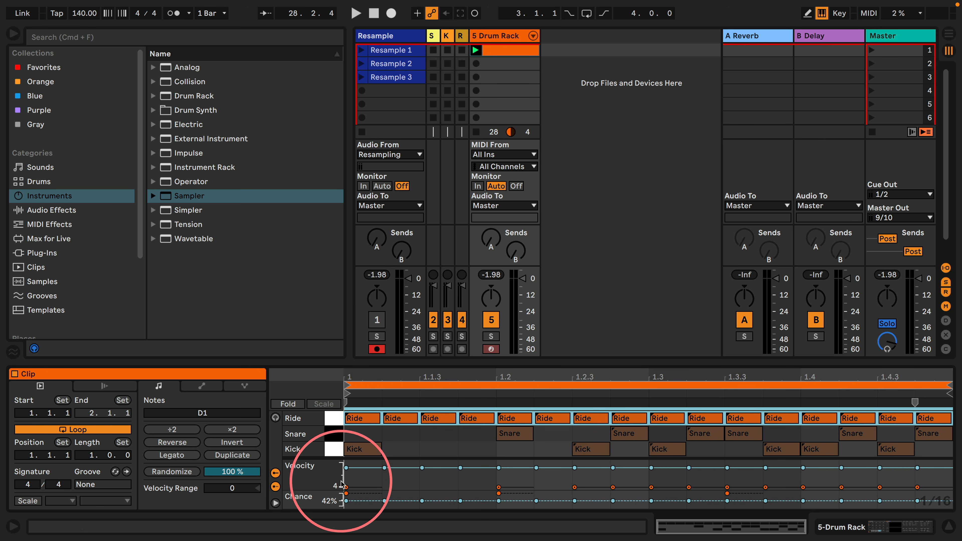
drag(227, 488, 226, 467)
click(502, 54)
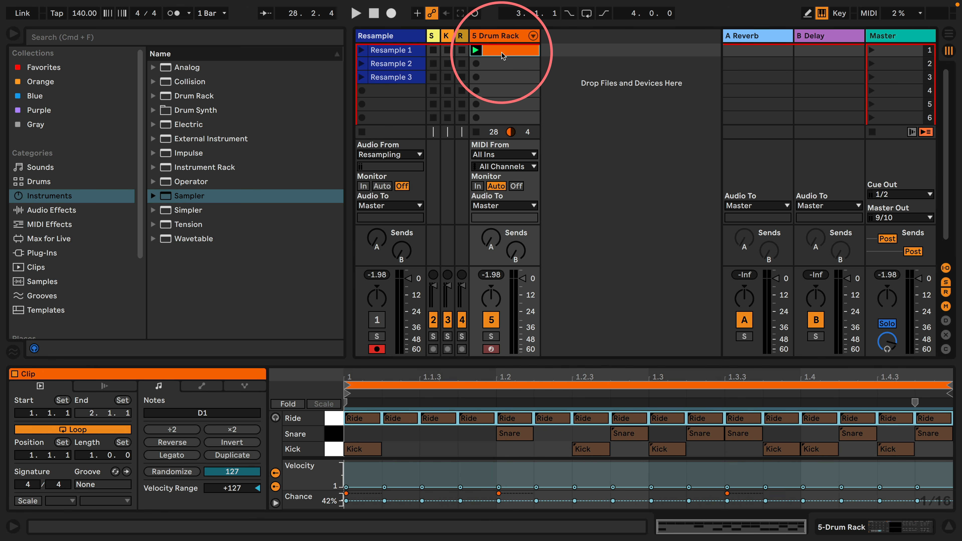
key(space)
Turn off the filter in the Ride's Sampler.
click(495, 35)
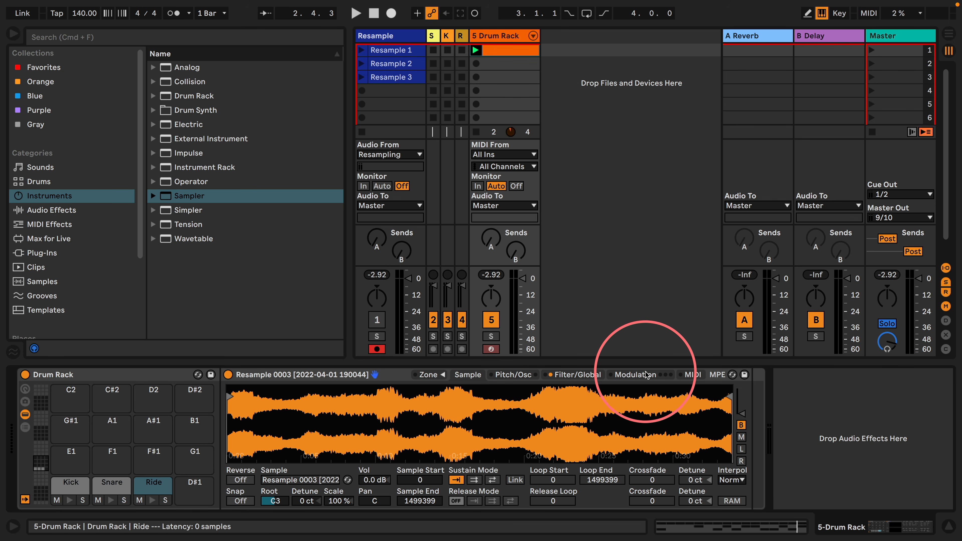
click(578, 374)
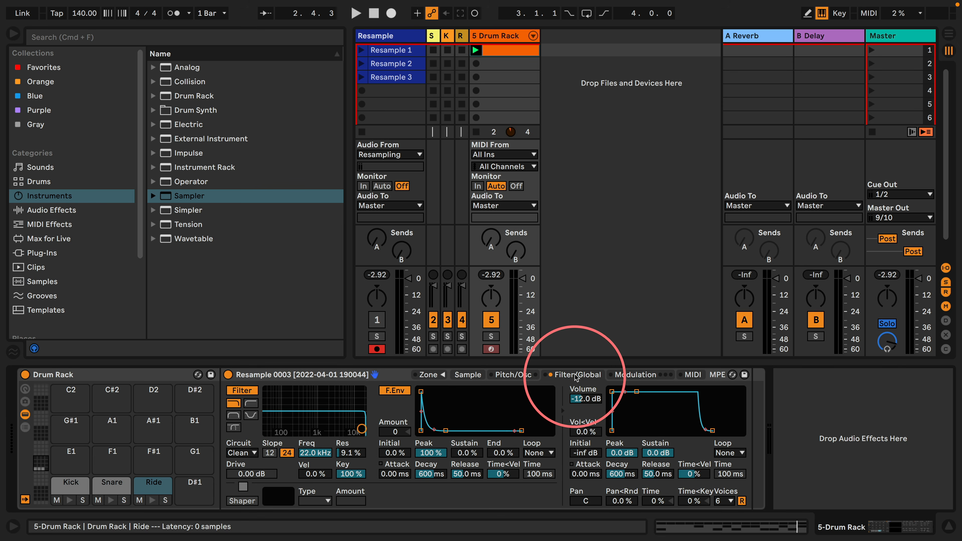
click(242, 391)
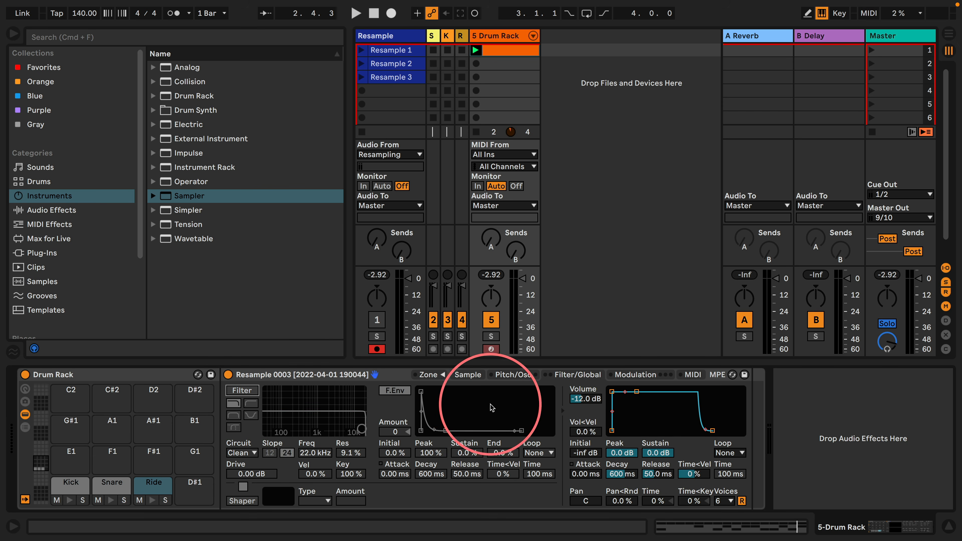
Set the Ride's volume envelope to -inf dB sustain, 487 ms decay and 30.2 s release, with 5 voices and retrigger off.
drag(637, 392, 627, 432)
drag(654, 478, 656, 478)
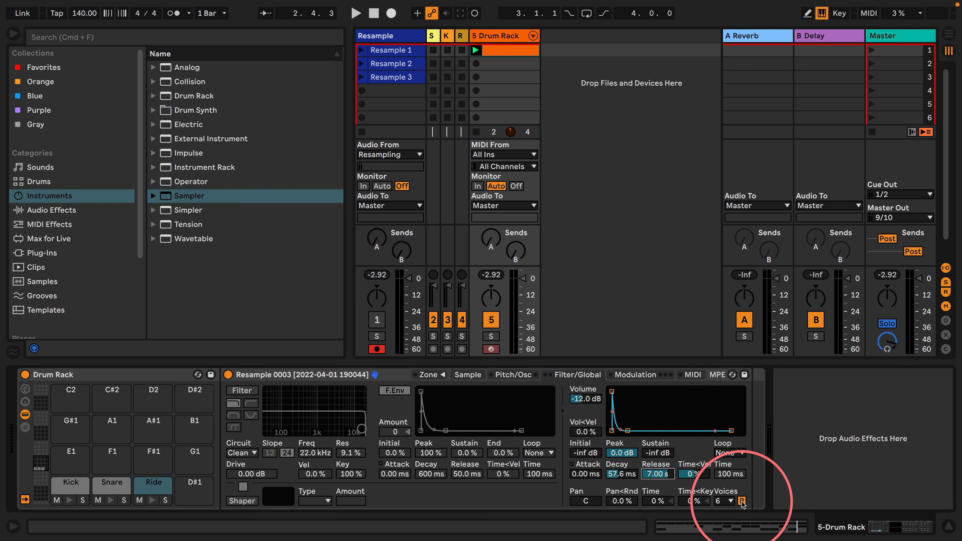
click(724, 501)
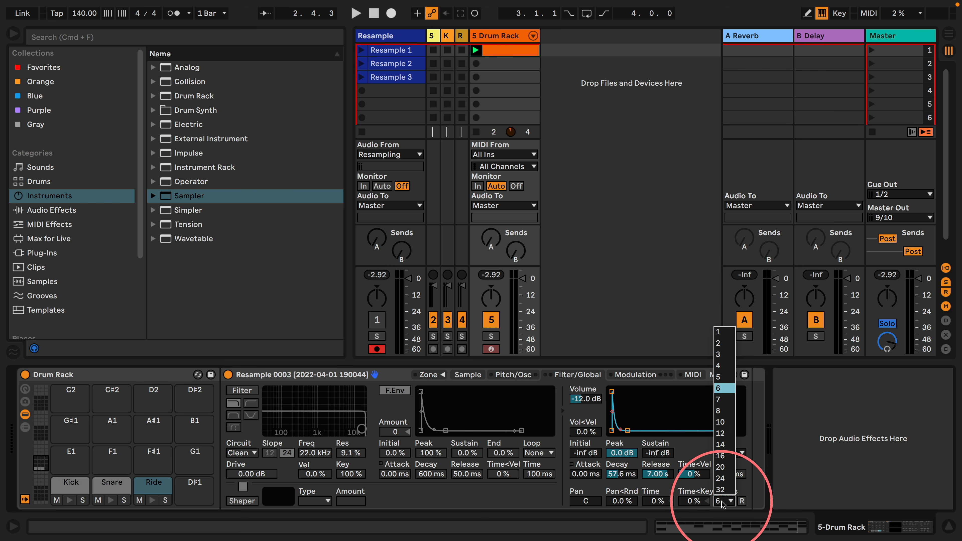
click(728, 377)
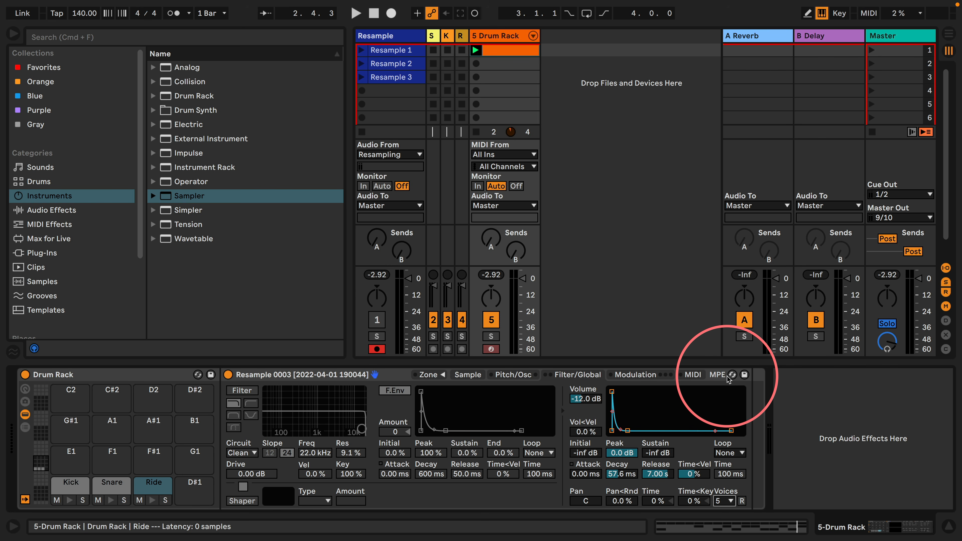
key(space)
drag(661, 477, 622, 468)
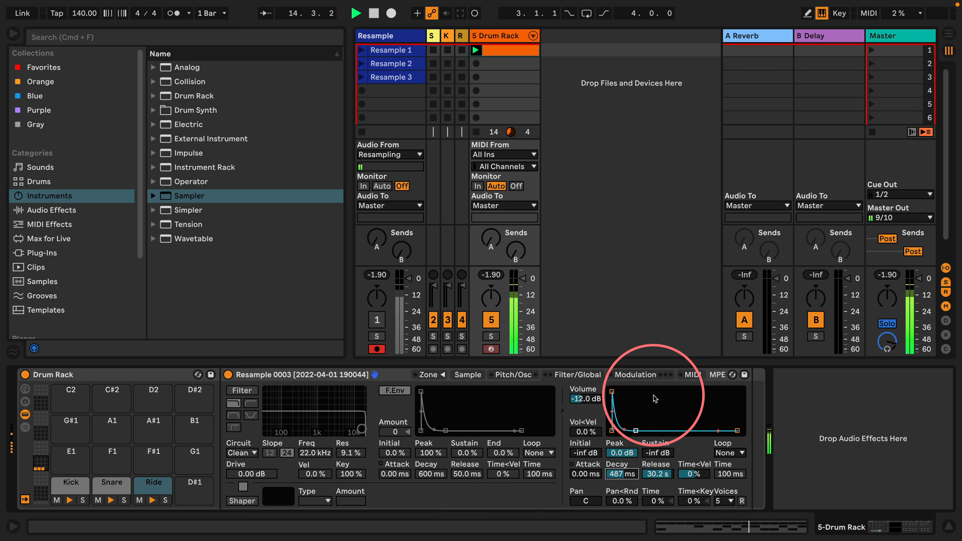
Enable LFO 2 in the Ride's Sampler with the random sample-and-hold waveform at 0.01 Hz.
click(636, 375)
click(544, 391)
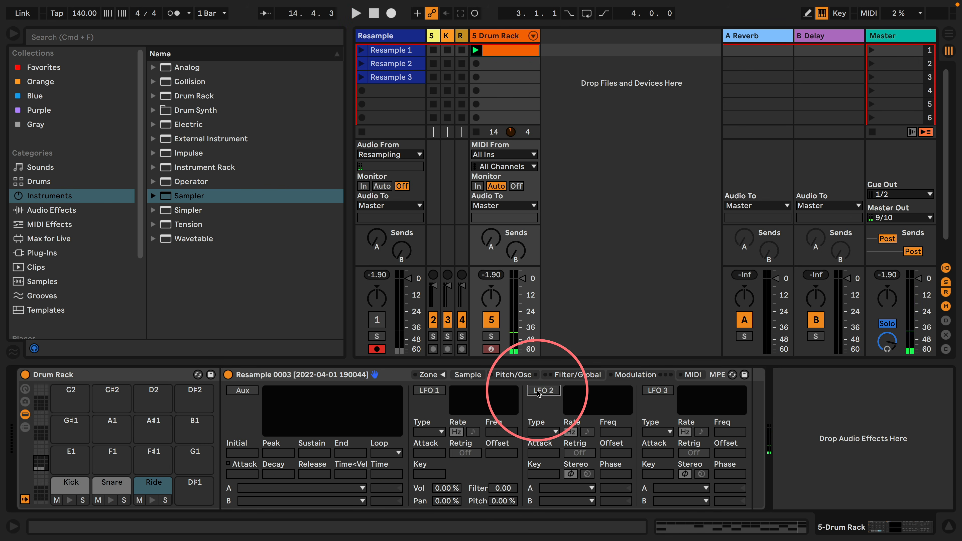
click(551, 433)
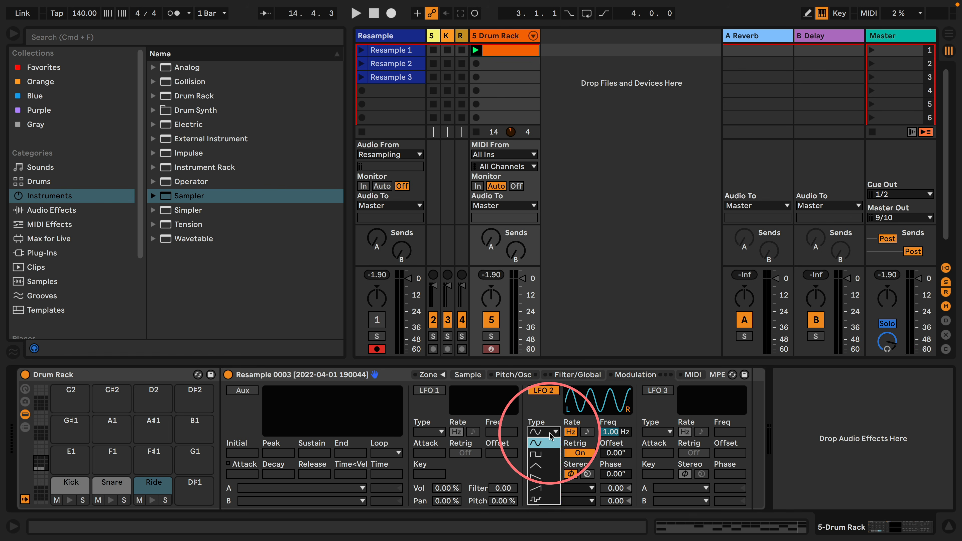
click(536, 500)
drag(612, 430, 613, 460)
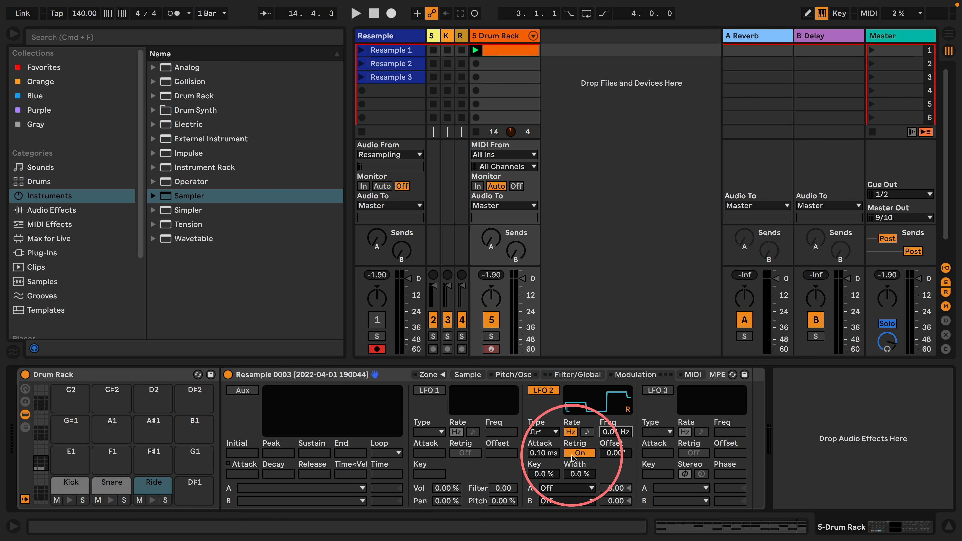
Route the Ride's LFO 2 to Sample Offset with an amount of 100 and play the clip with the sample waveform shown.
click(567, 488)
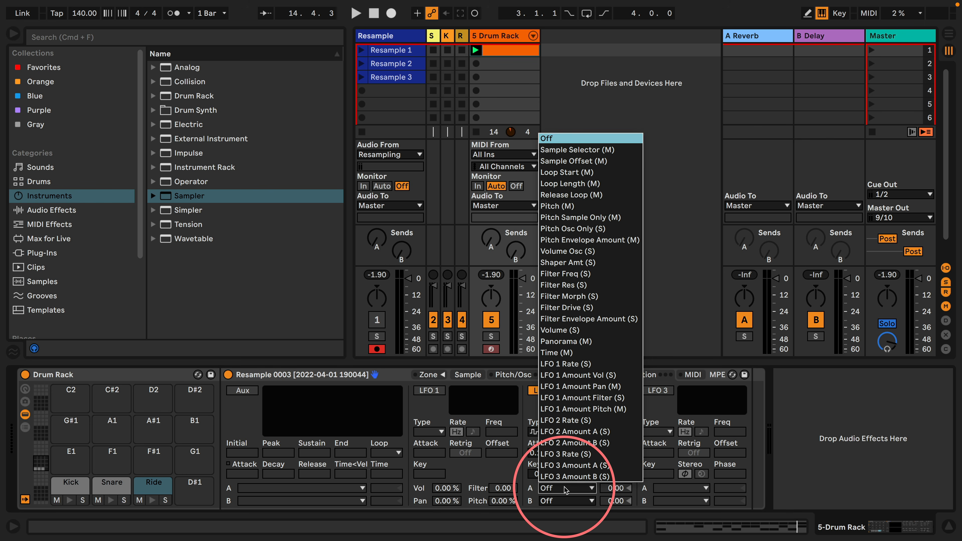
click(559, 161)
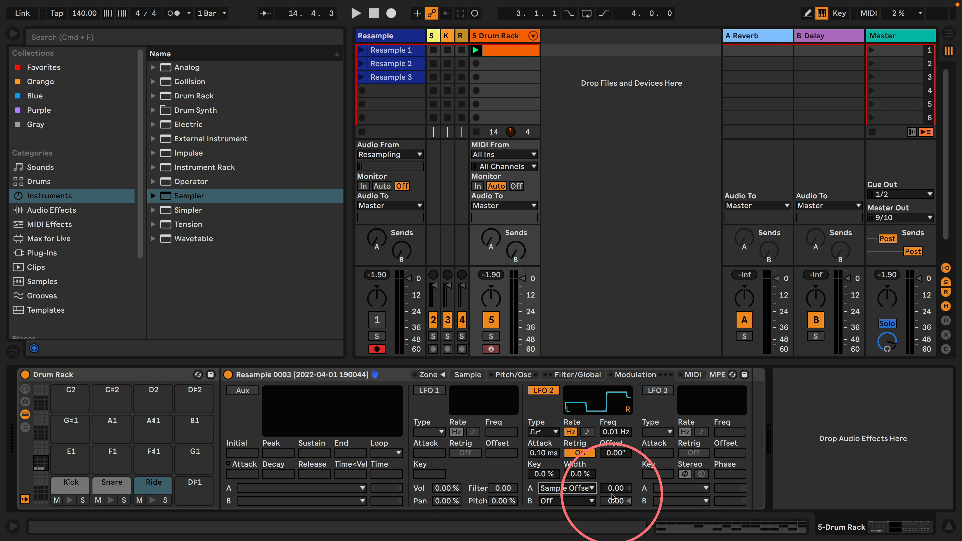
drag(614, 489, 615, 486)
key(space)
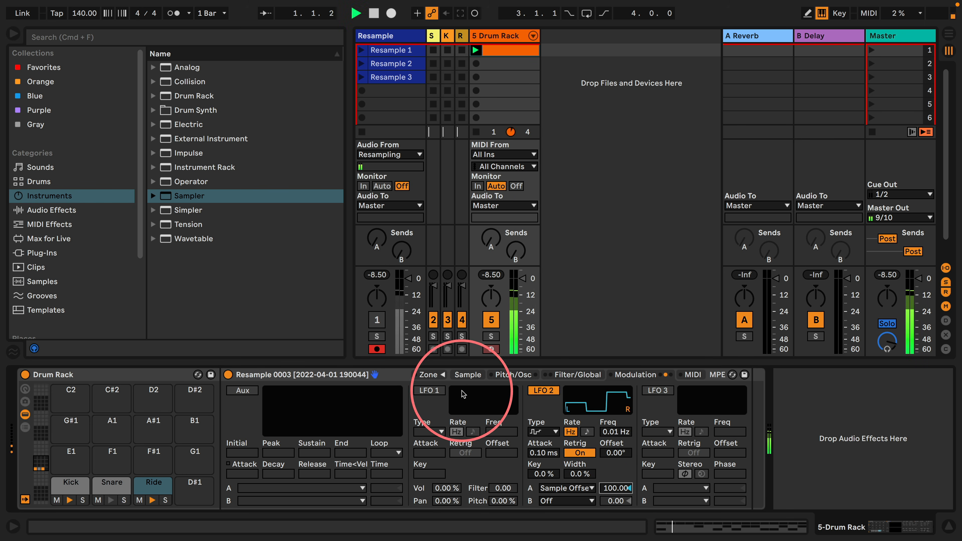
click(468, 374)
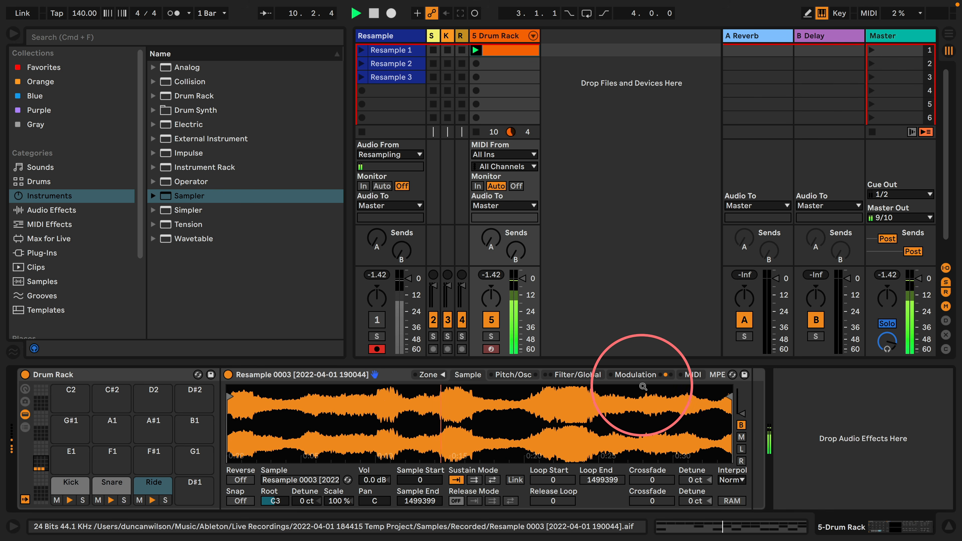
Set the Ride's volume envelope to -50% Time<Vel, 5.89 s release and 245 ms decay.
click(578, 376)
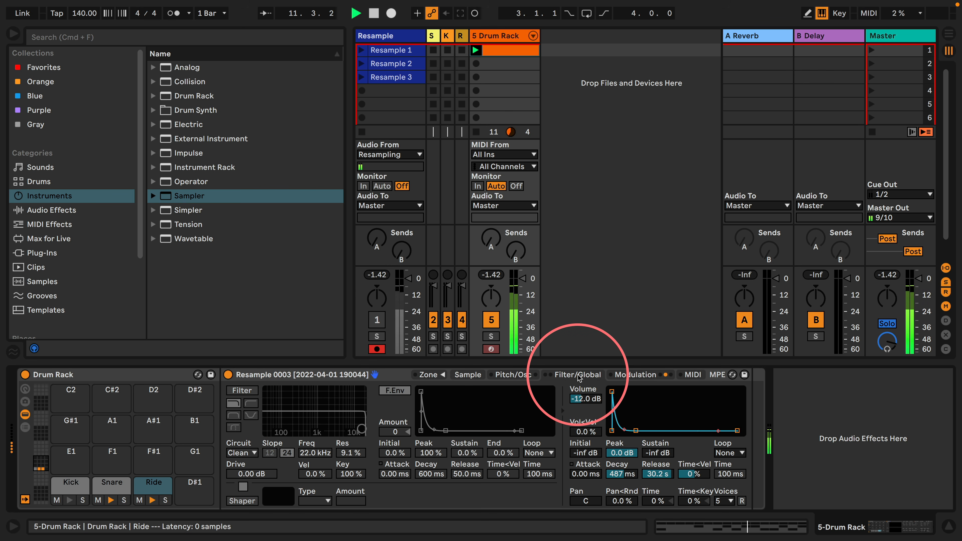
click(692, 472)
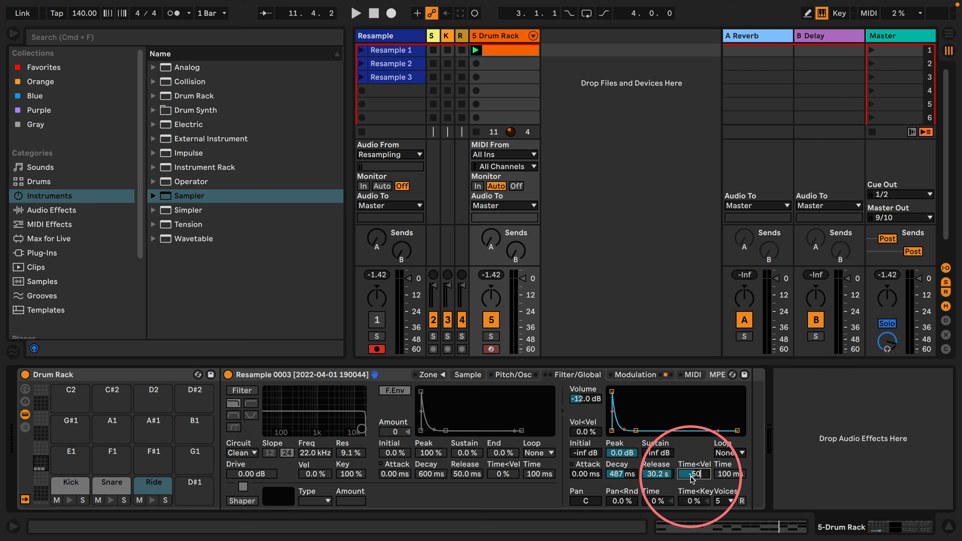
text(-50)
key(Return)
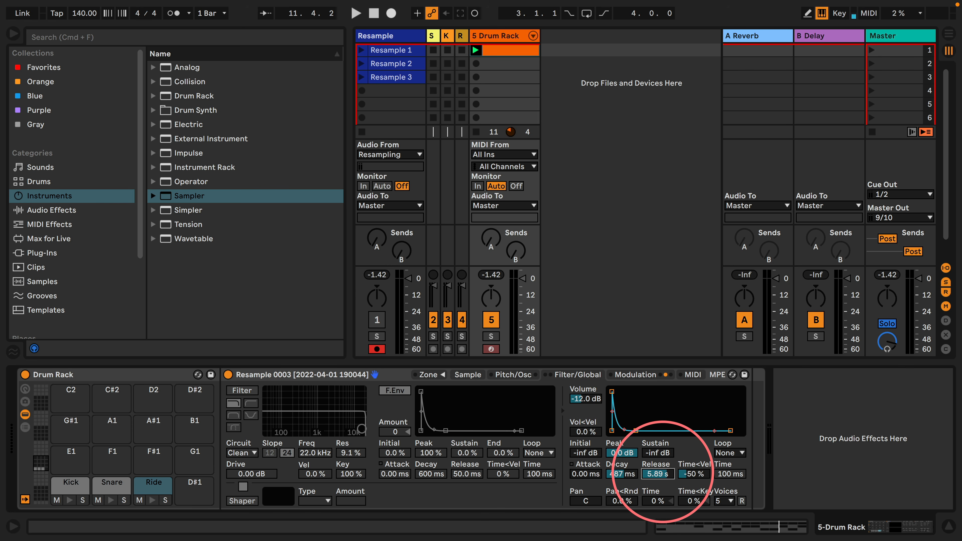
key(space)
drag(621, 478, 620, 475)
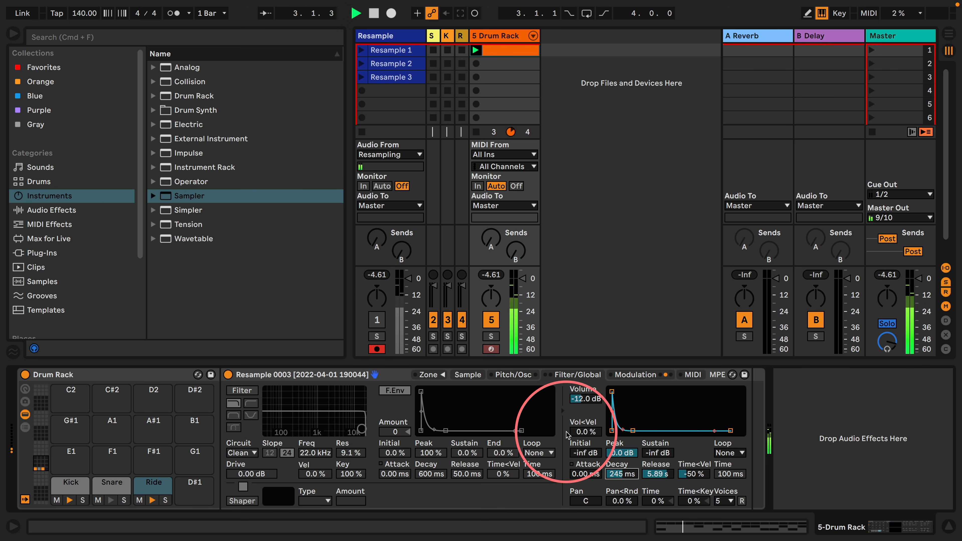
Enable the pitch envelope in the Ride's Sampler with an amount of +15 st.
click(639, 375)
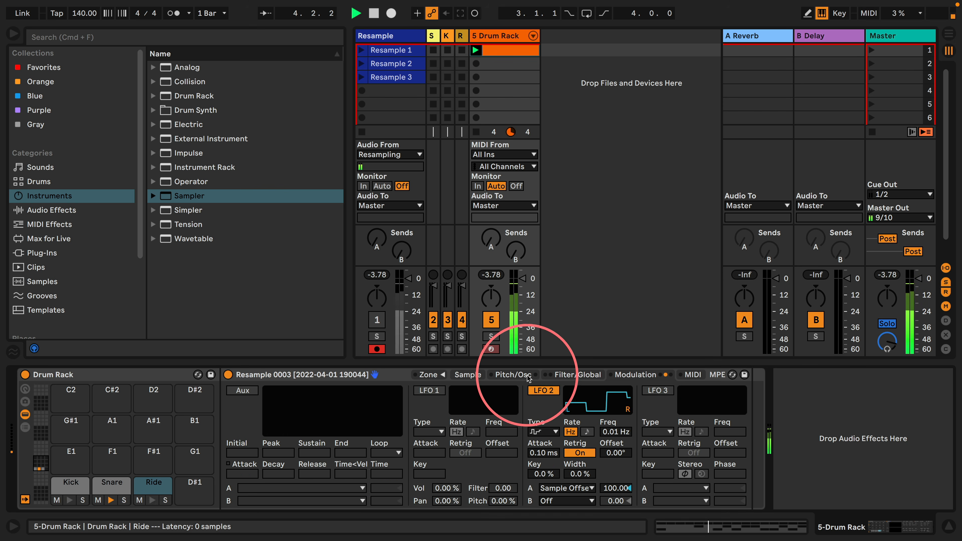
click(514, 374)
click(237, 456)
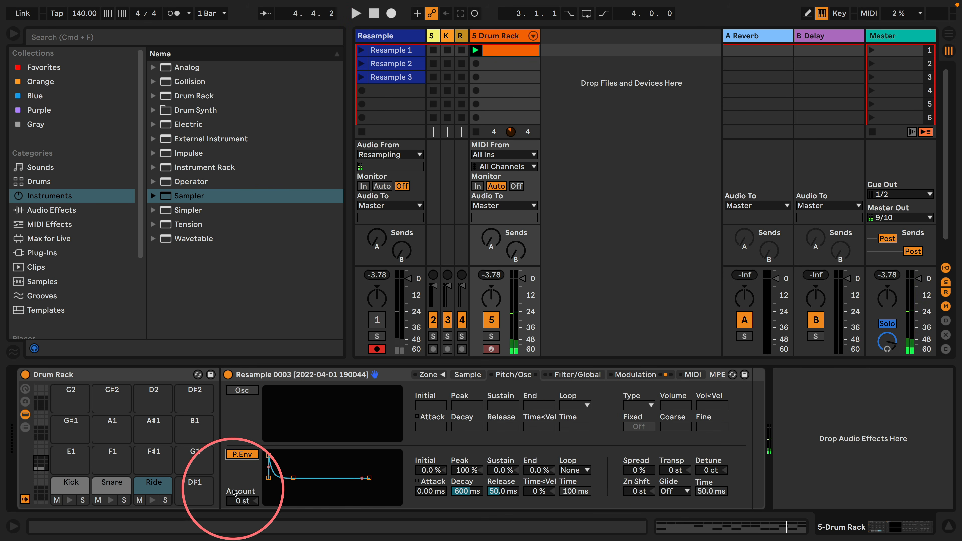
click(243, 502)
text(15)
key(Return)
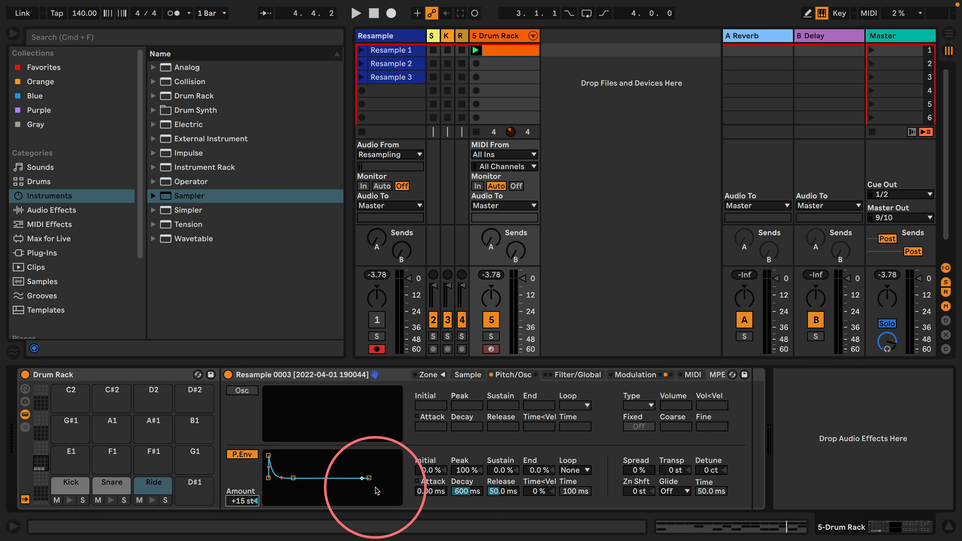
Set the Ride's pitch envelope decay to 4.70 ms and enable its FM oscillator at 0.0 dB with a 6.63 ms decay.
drag(459, 488, 465, 490)
key(space)
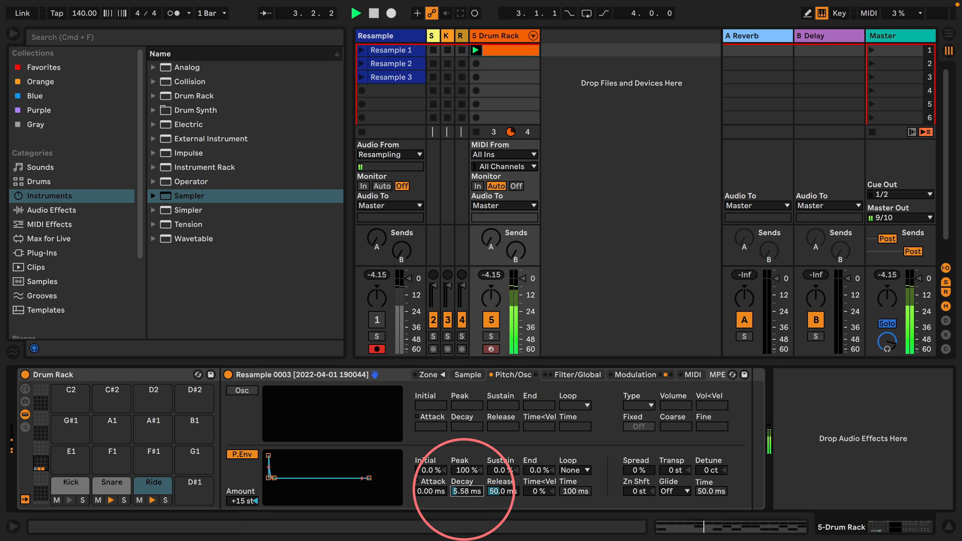
drag(467, 492, 467, 493)
click(242, 390)
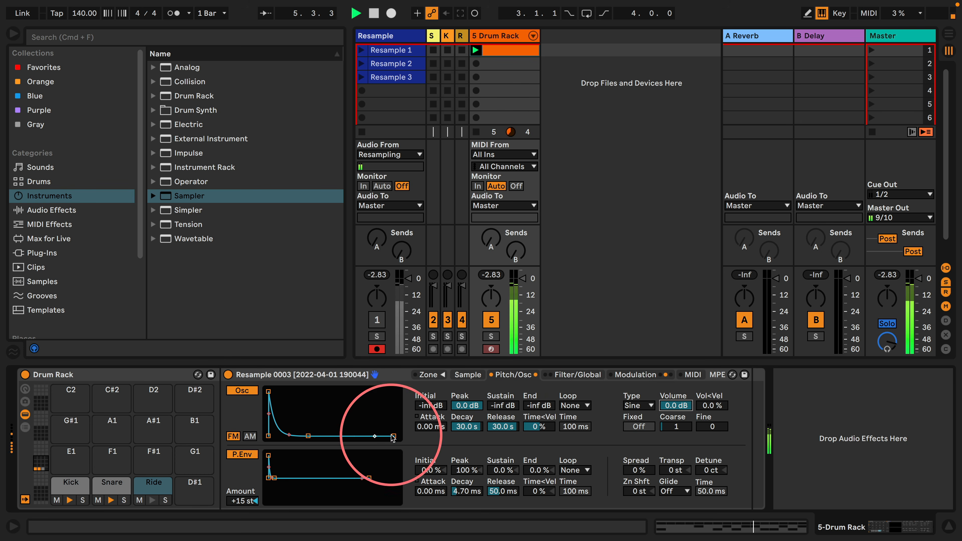
drag(461, 425, 462, 427)
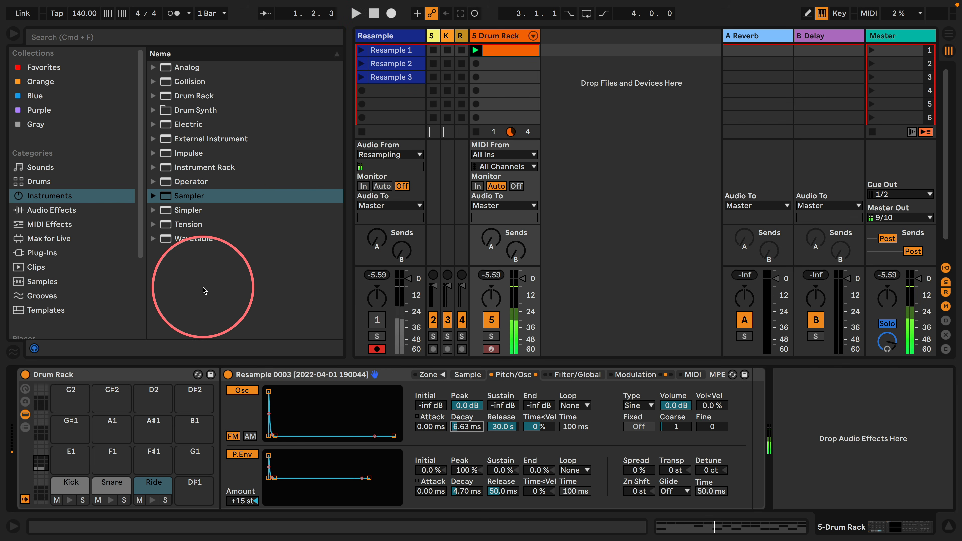
Add a Drum Buss audio effect after the Drum Rack and set its drive to 0%.
click(50, 210)
scroll(205, 205, down, 3)
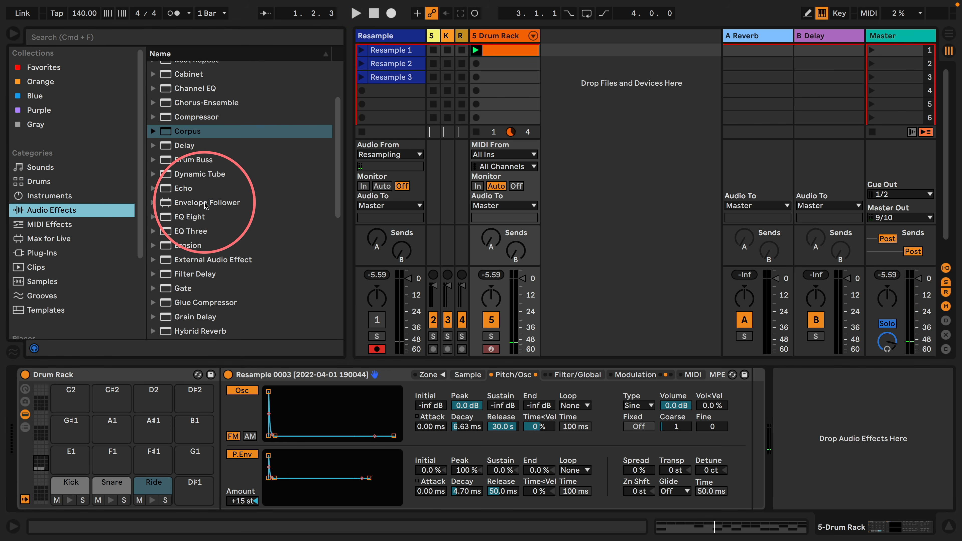
drag(193, 159, 815, 429)
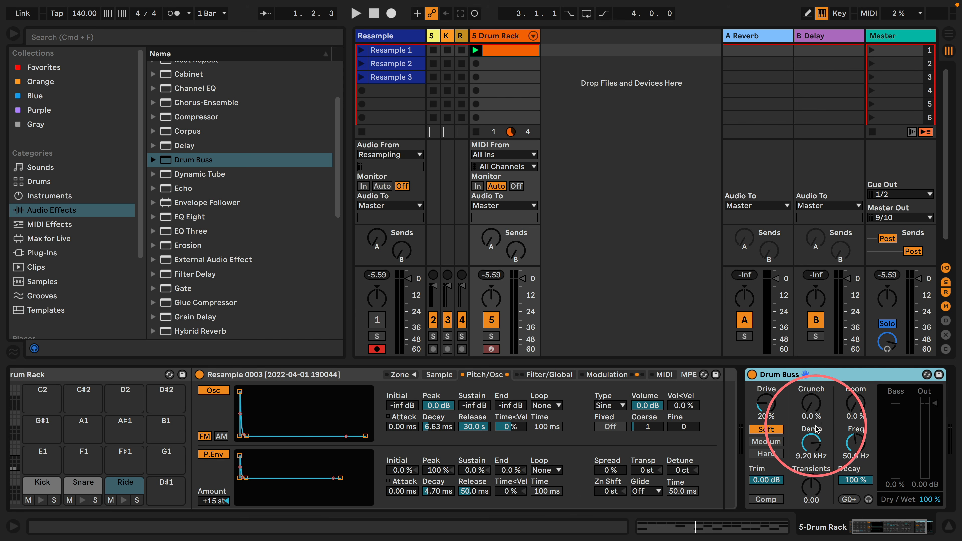
drag(764, 401, 764, 416)
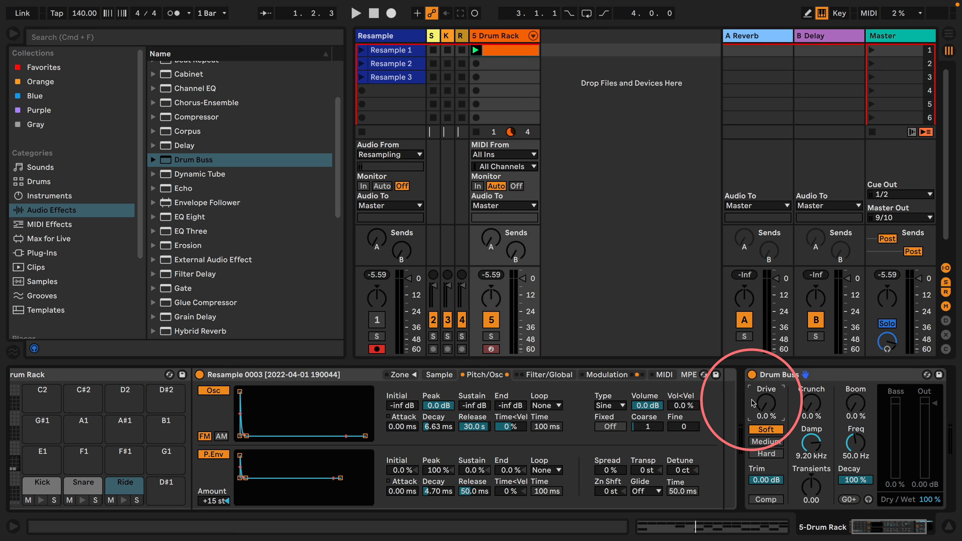
During playback, set the Drum Buss transients to 1.00, turn on its compressor and set Boom to 39%.
key(space)
drag(811, 489, 812, 474)
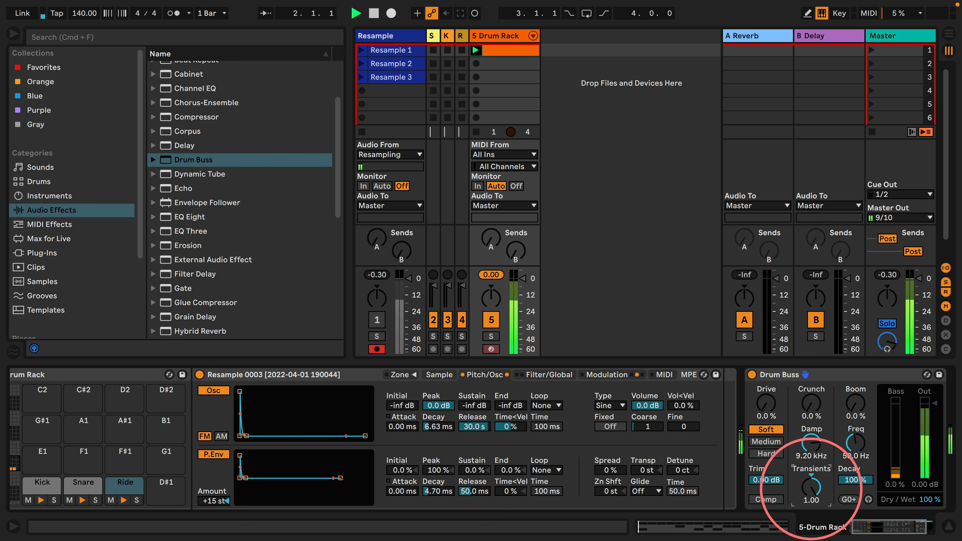
click(766, 499)
click(874, 529)
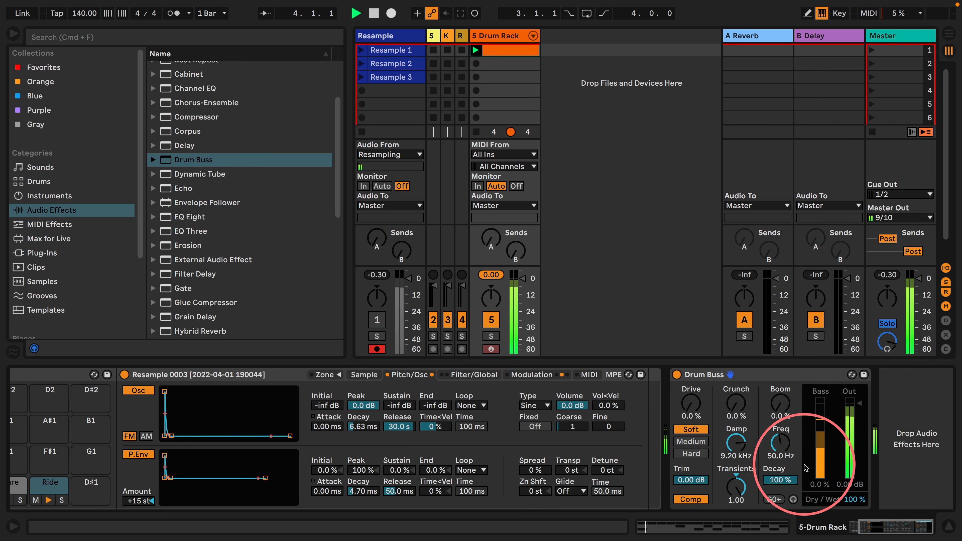
drag(780, 404, 780, 396)
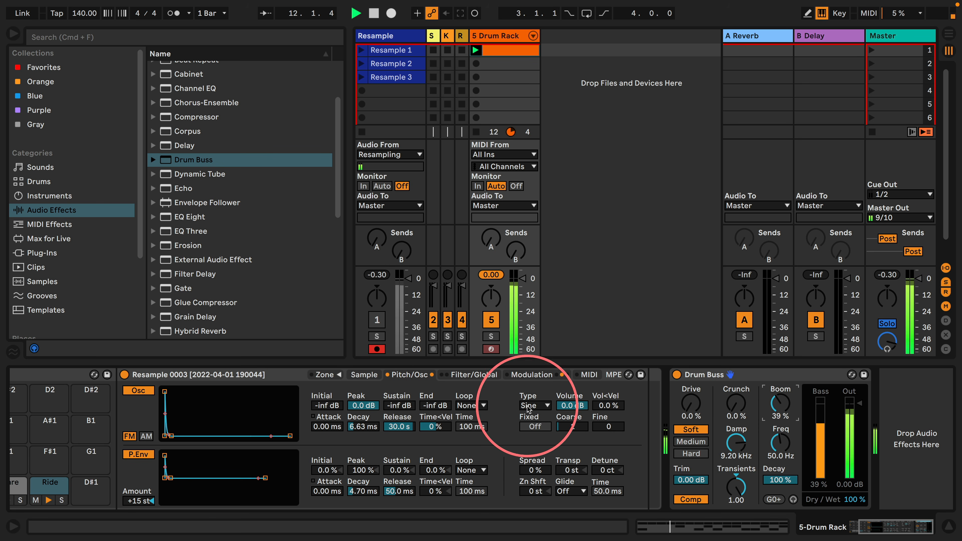
Transpose the Ride's Sampler by +23 st while the clip plays.
scroll(515, 407, left, 3)
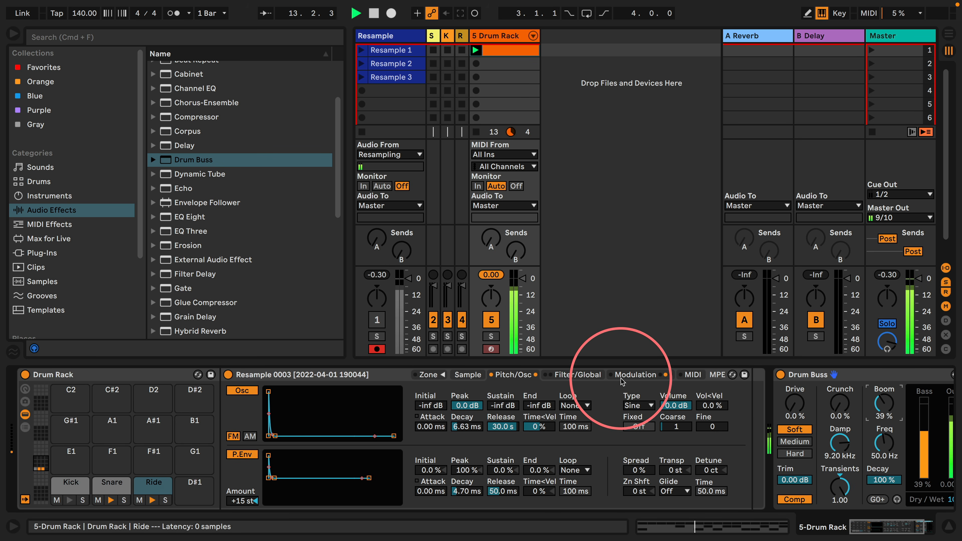
click(569, 374)
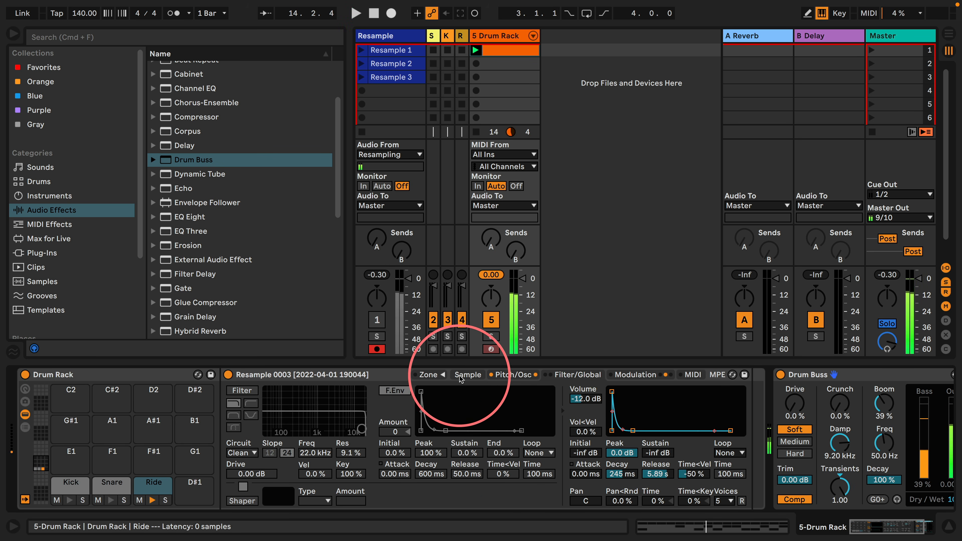
click(468, 375)
click(511, 374)
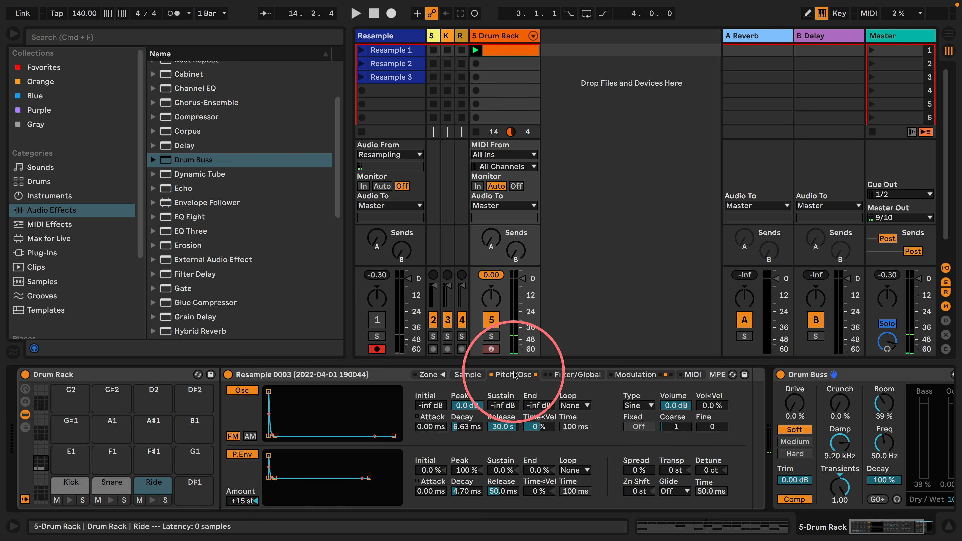
key(space)
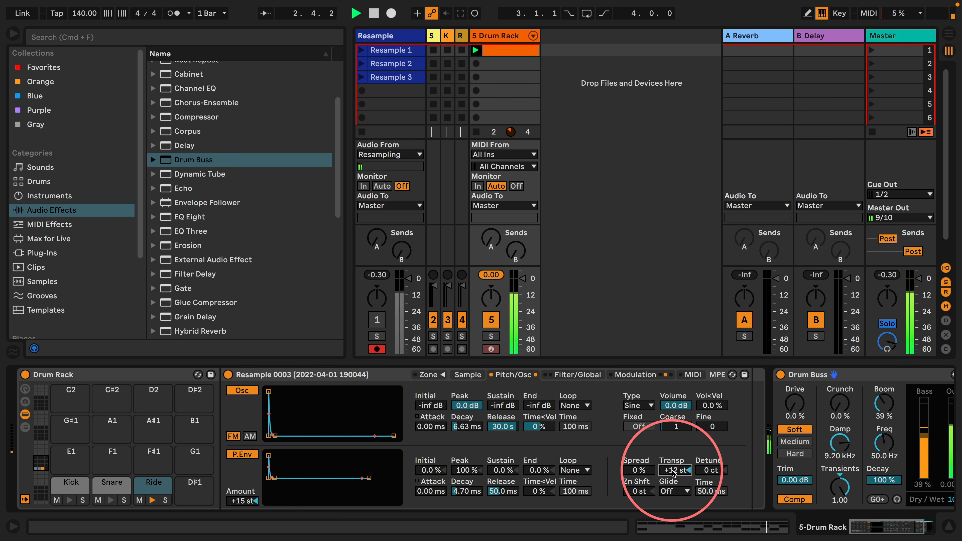
drag(673, 474, 675, 470)
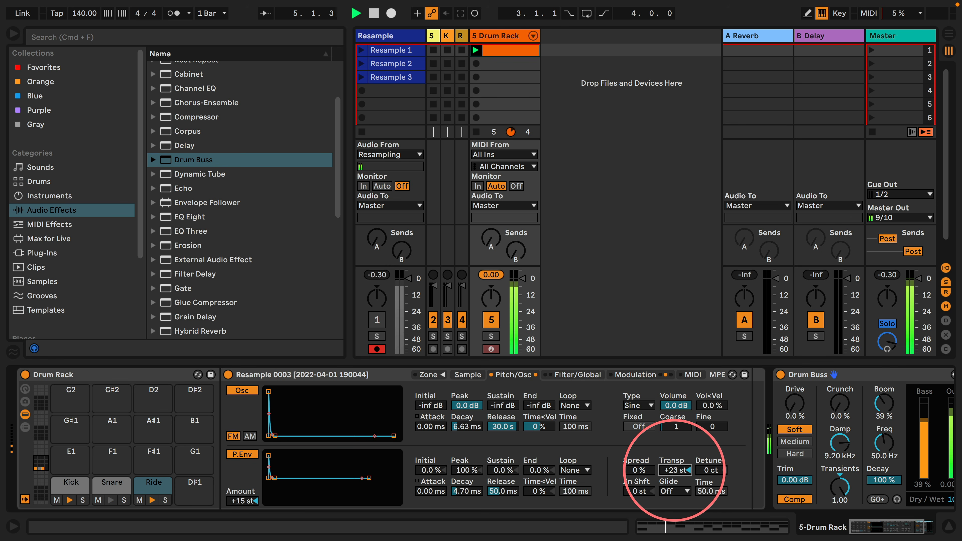
Turn on a high-pass filter in the Ride's Sampler at 271 Hz with 0% resonance and 0% key tracking.
click(578, 375)
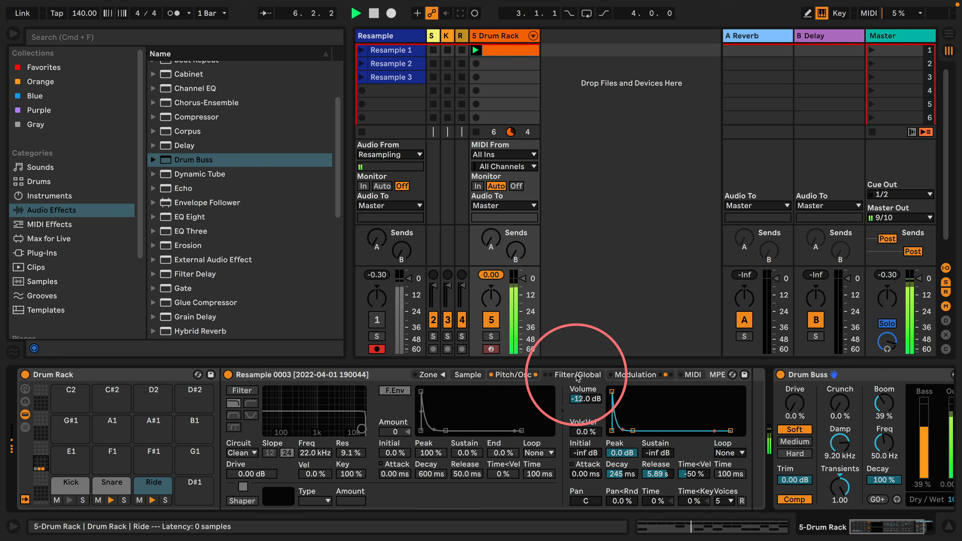
click(247, 392)
click(255, 404)
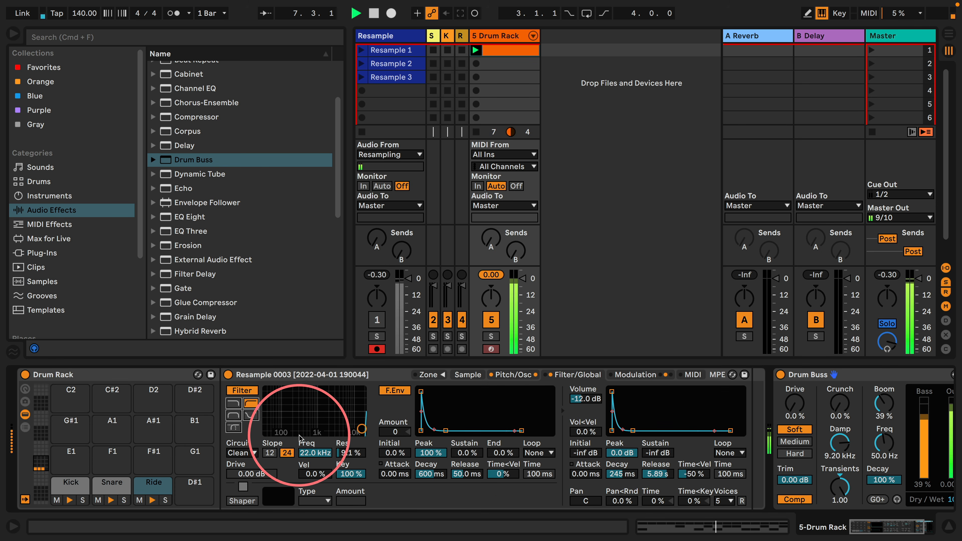
click(298, 433)
click(340, 474)
text(0.)
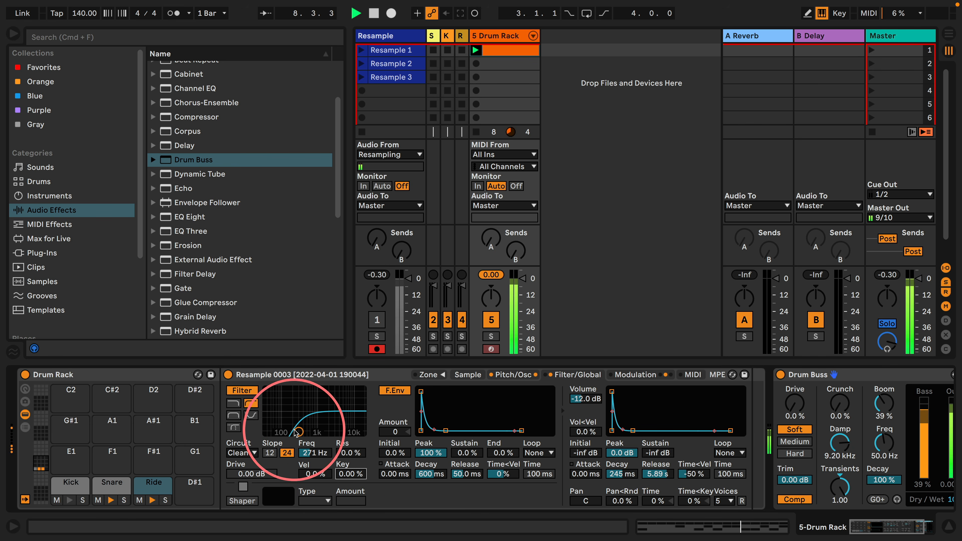
Lower the high-pass filter frequency in the Ride's Sampler to 111 Hz.
drag(295, 432, 283, 433)
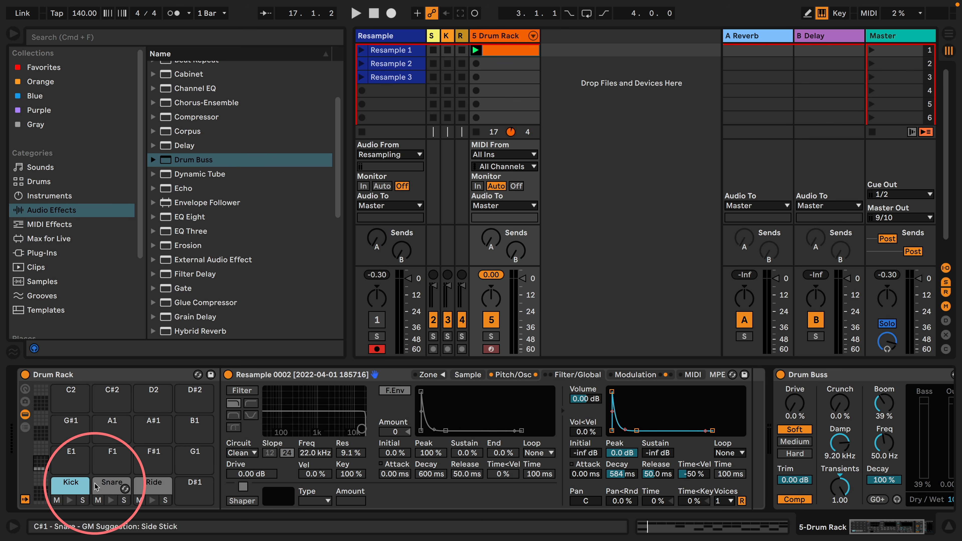
click(114, 485)
click(138, 486)
Show the Drum Rack's macro controls and map the Kick's volume envelope decay and release to Macro 1.
click(70, 485)
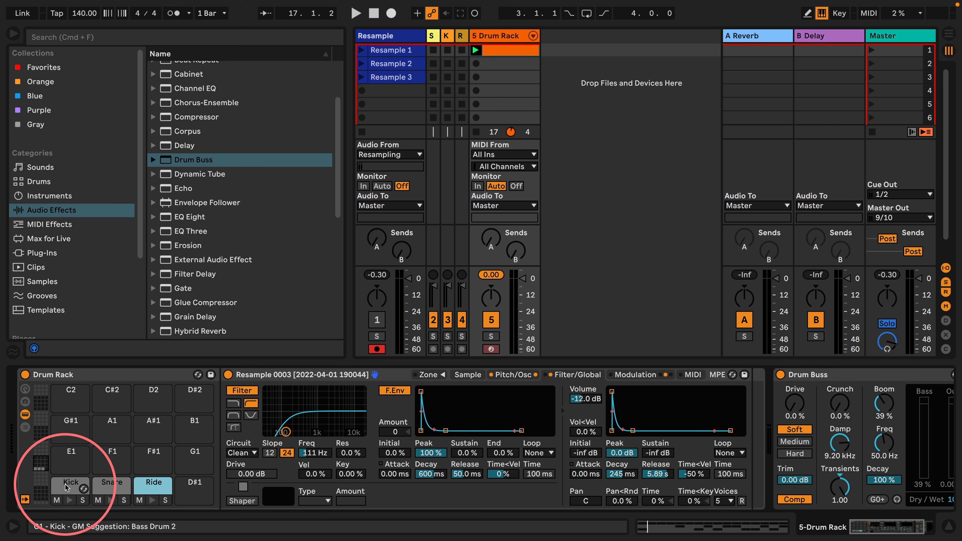
click(25, 390)
right_click(780, 474)
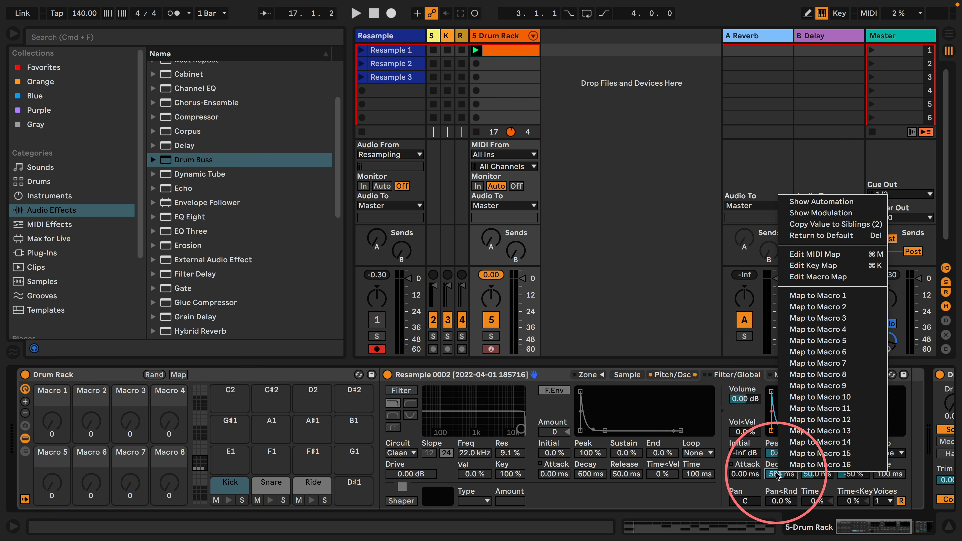
click(803, 296)
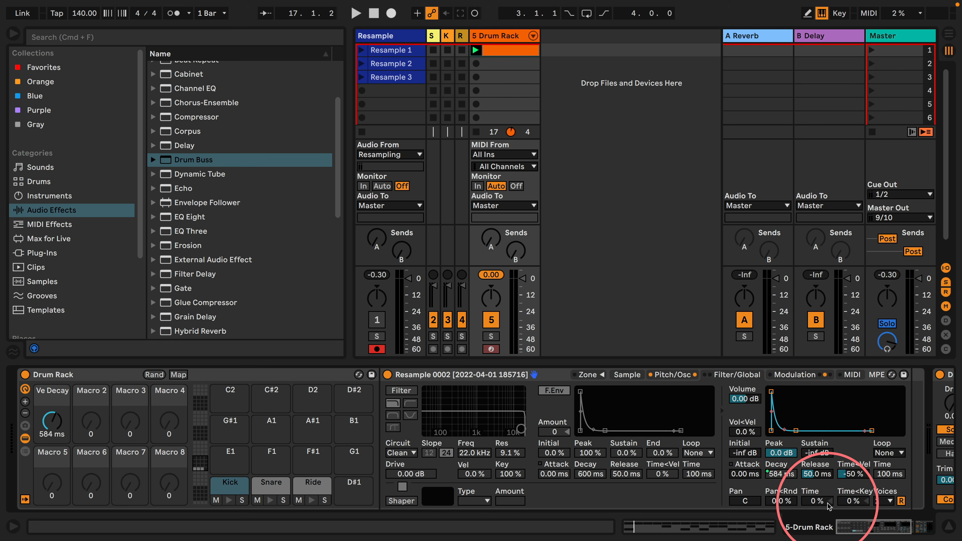
right_click(818, 474)
click(835, 297)
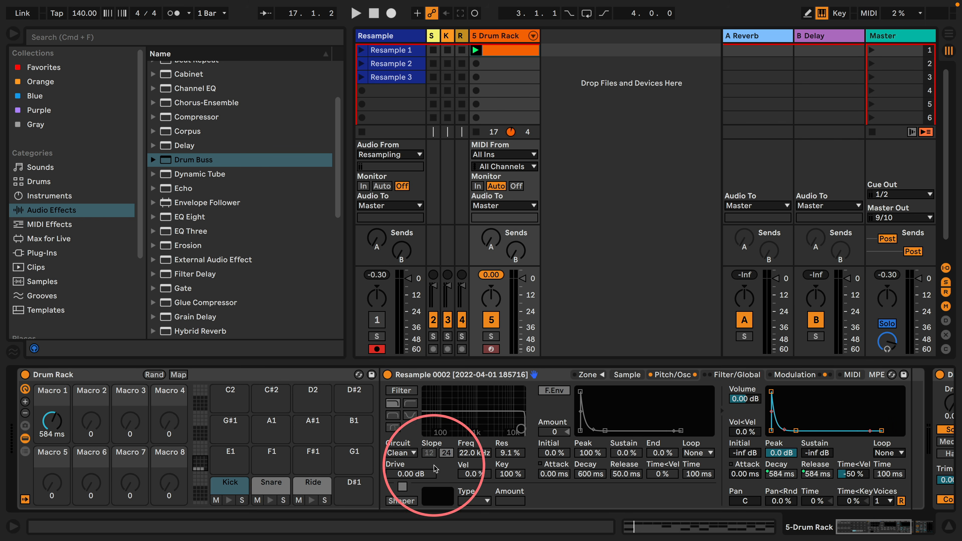
Map the decay and release of the Snare's volume envelope to Macro 1.
click(269, 484)
right_click(780, 474)
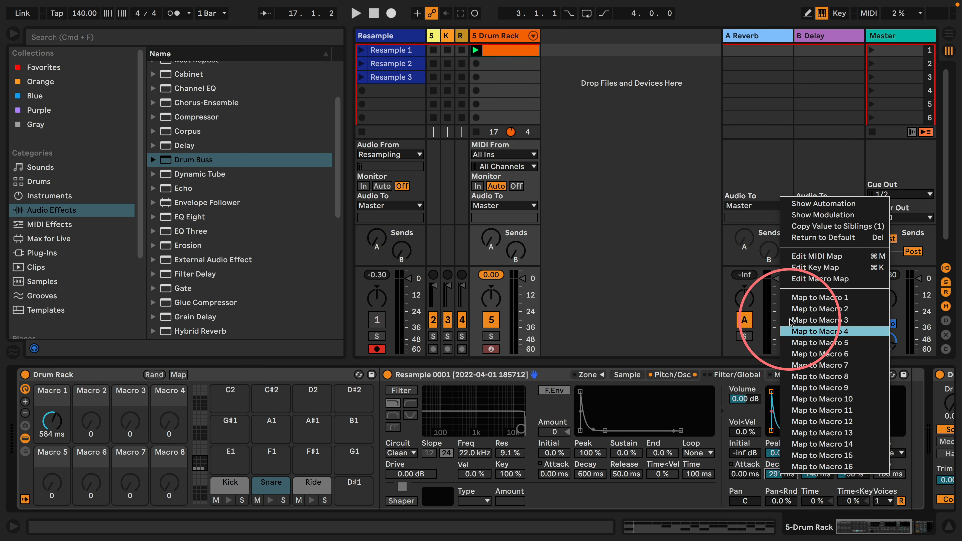
click(804, 297)
right_click(816, 474)
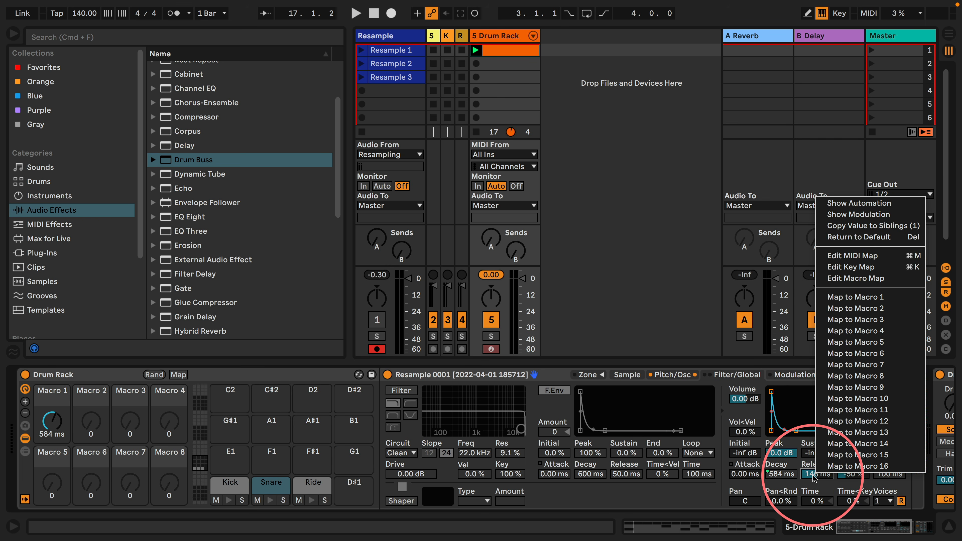
click(857, 297)
Map the decay and release of the Ride's volume envelope to Macro 1.
click(312, 485)
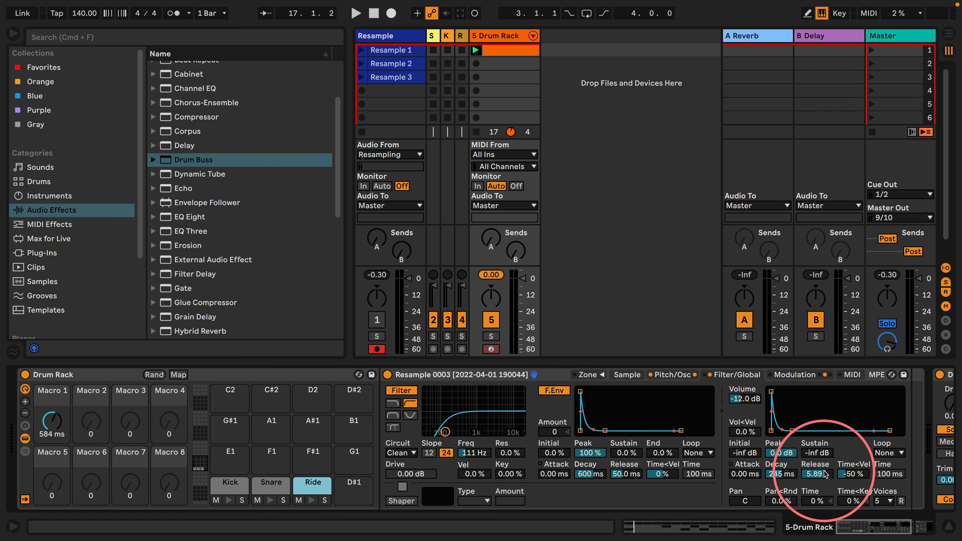
right_click(787, 474)
click(809, 298)
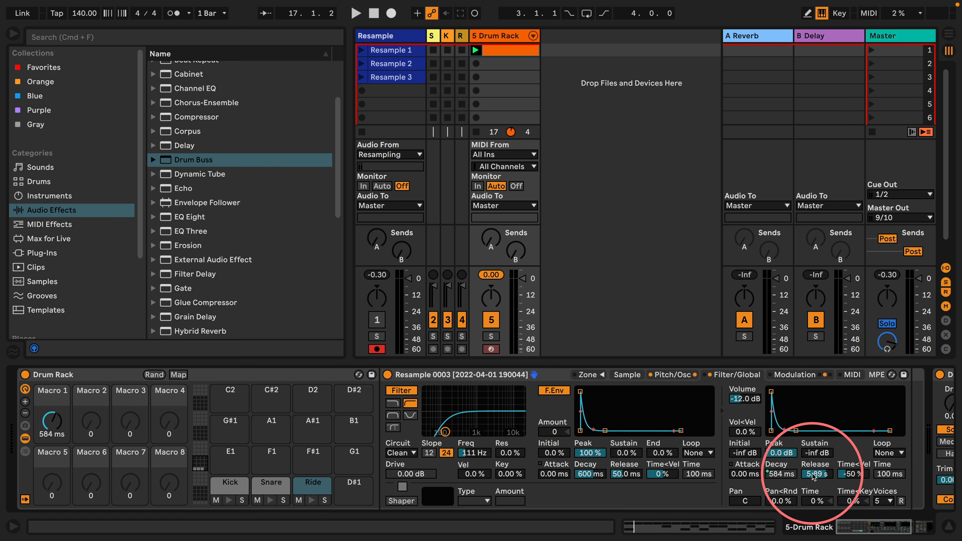
right_click(816, 475)
click(848, 297)
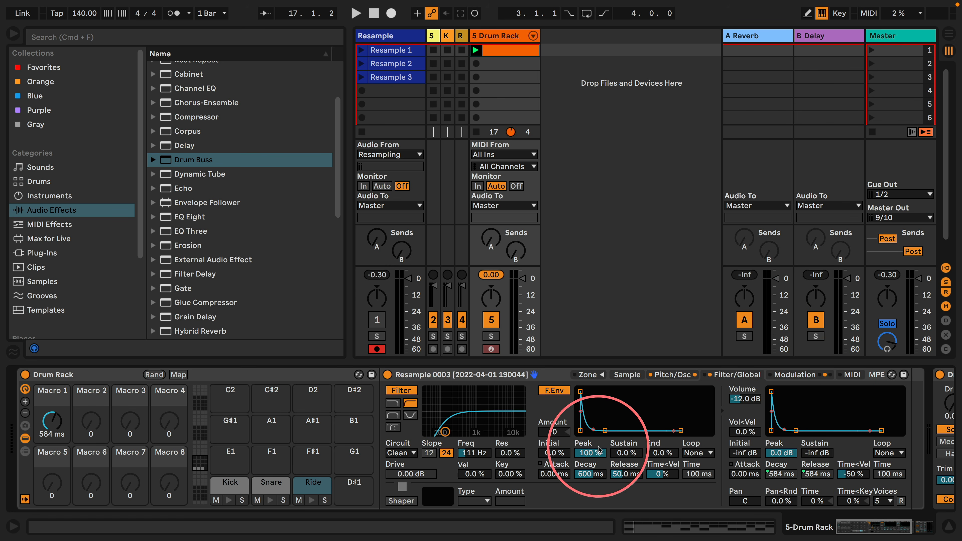
Map the volume envelope's Time<Vel amount of the Ride, Snare and Kick Samplers to Macro 2.
right_click(856, 475)
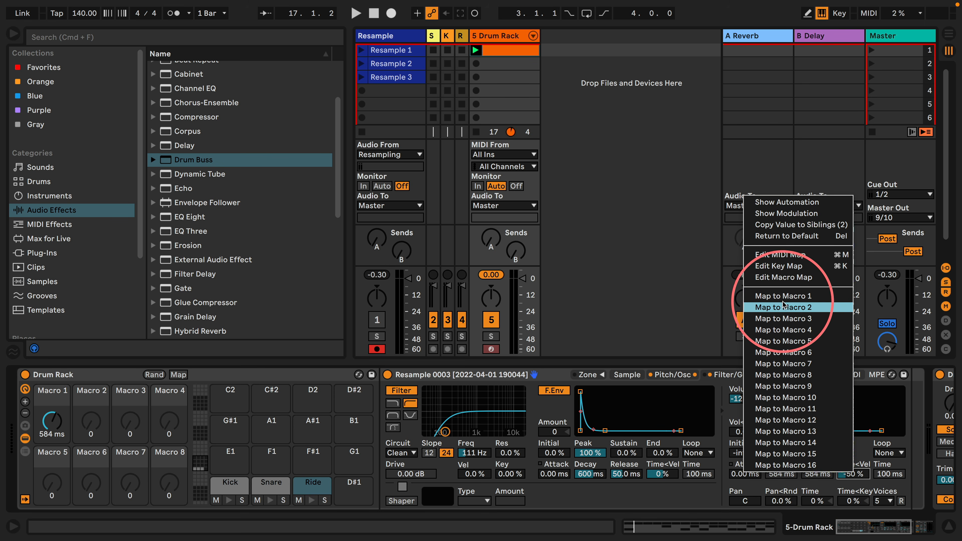
click(811, 308)
click(271, 483)
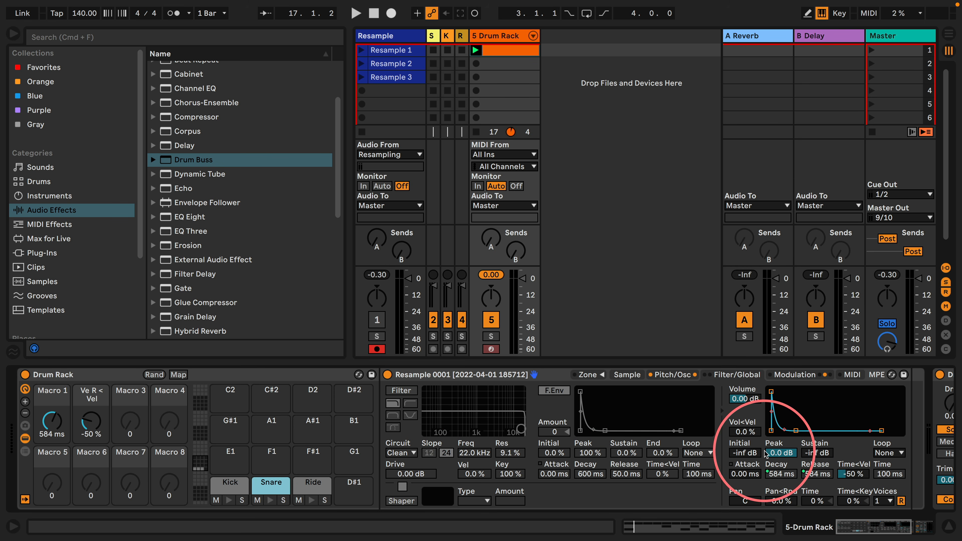
right_click(854, 474)
click(811, 308)
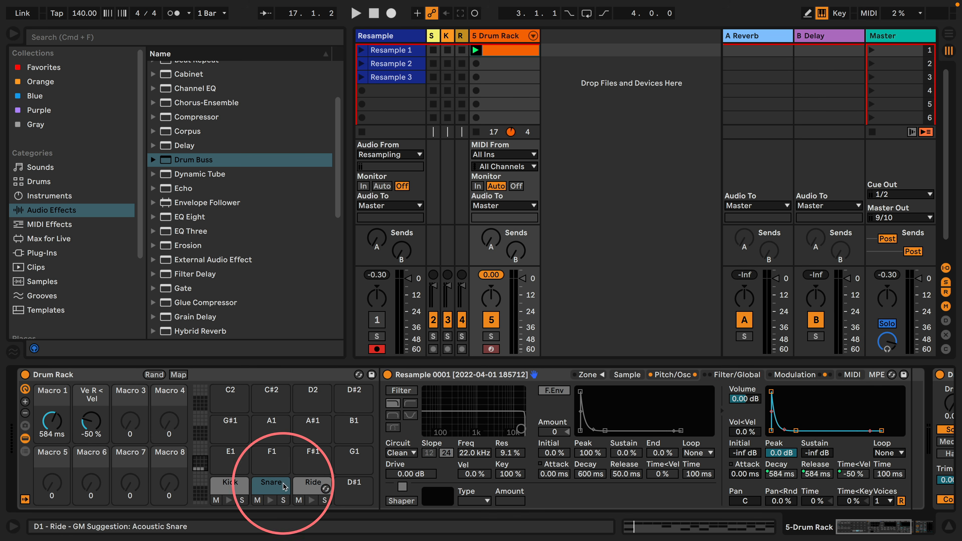
click(217, 485)
right_click(854, 474)
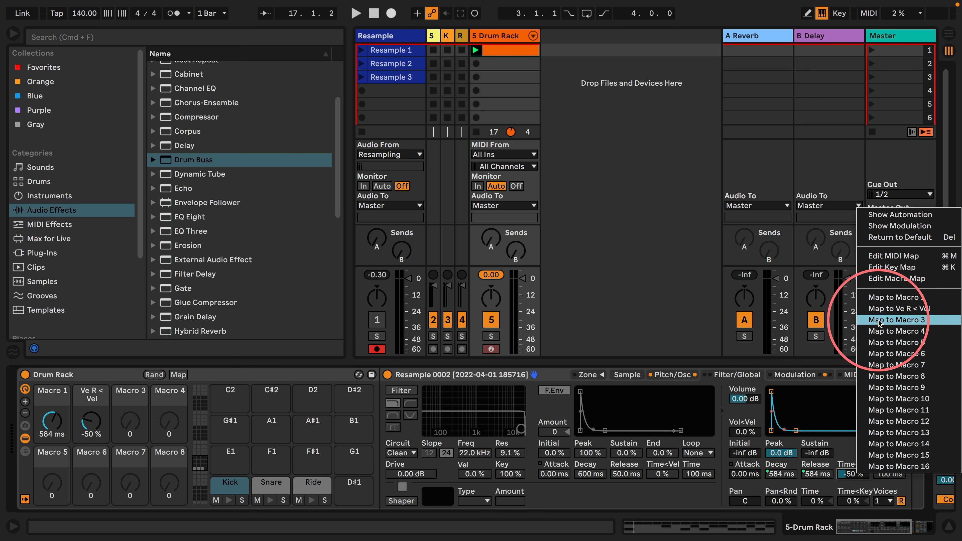
click(894, 308)
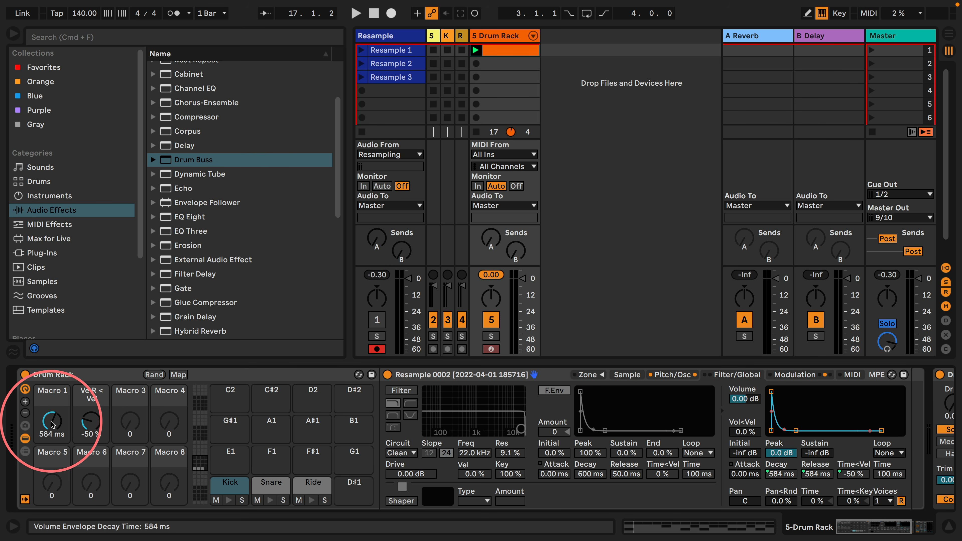
Play the beat while sweeping Macro 1 across short and long decay times, and settle it at 256 ms.
drag(52, 421, 52, 431)
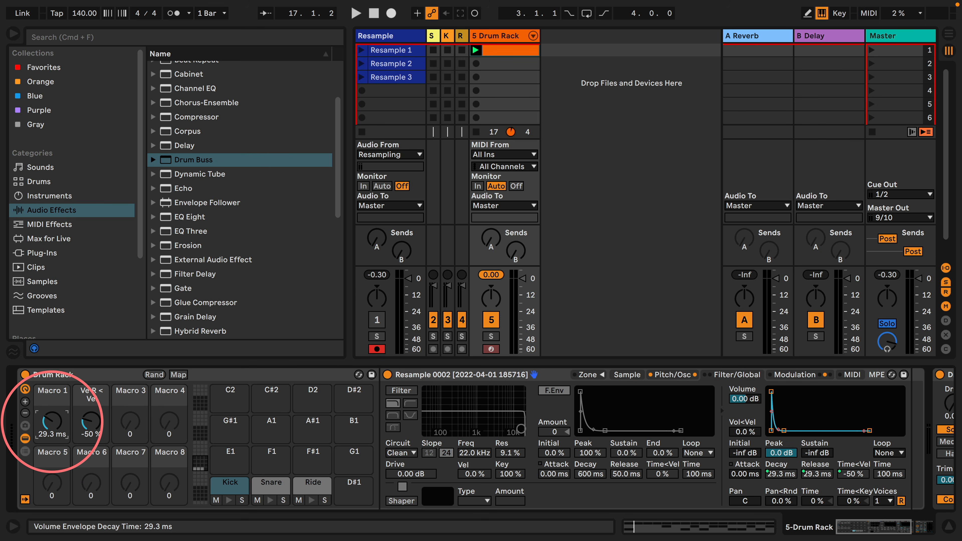
key(space)
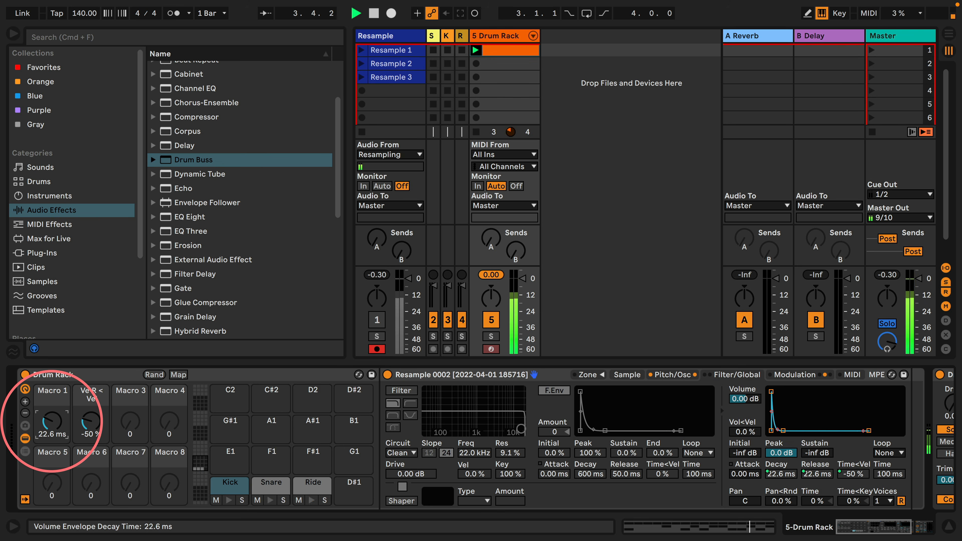
drag(52, 422, 52, 420)
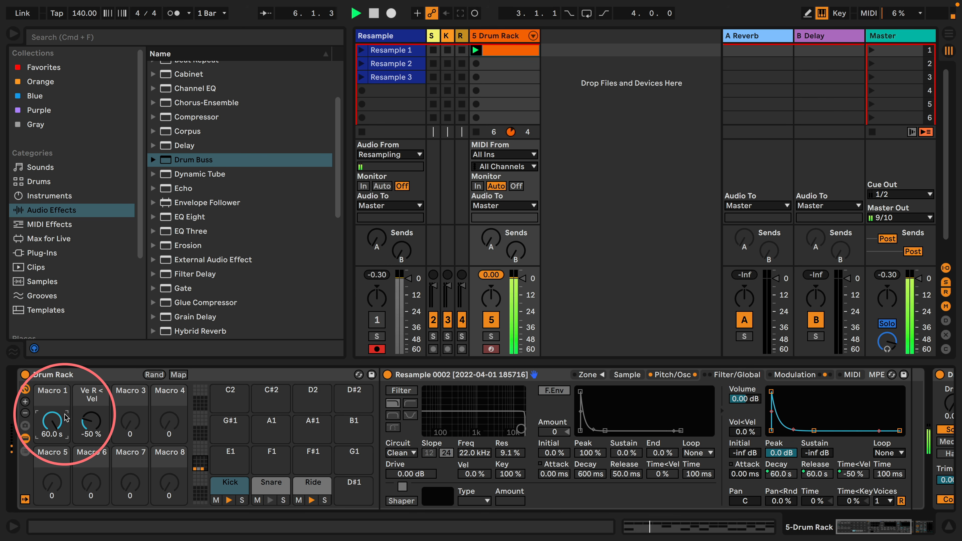
drag(56, 418, 55, 455)
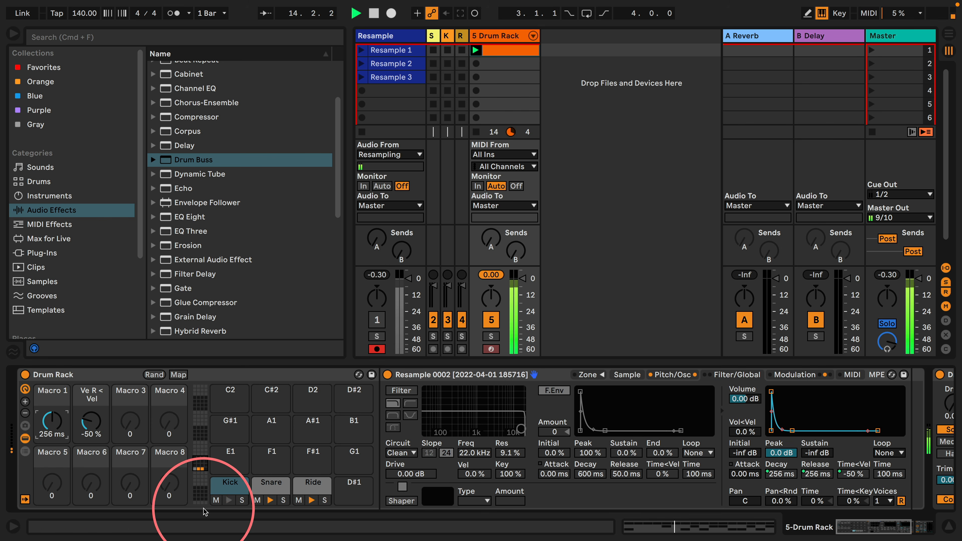
Map the transpose of the Kick's Sampler to Macro 5.
click(271, 484)
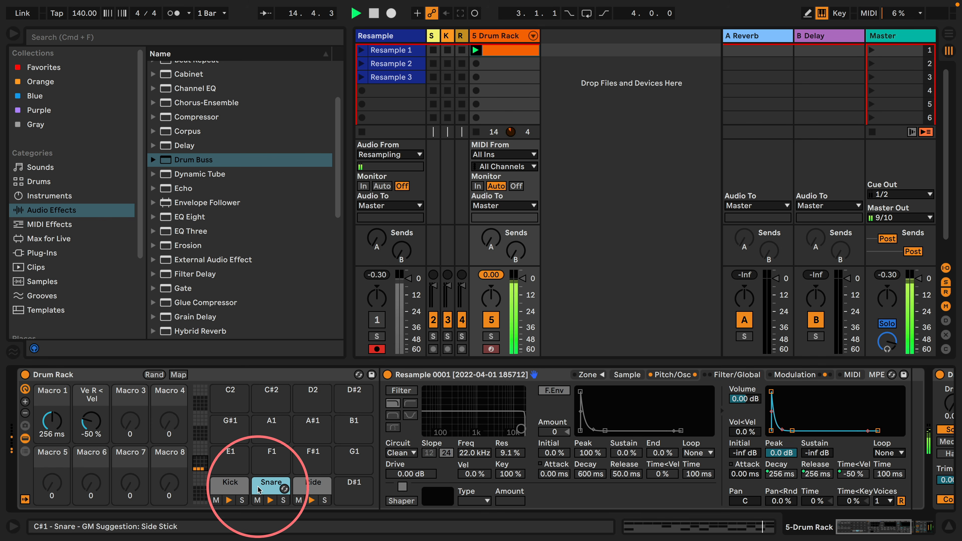
click(670, 374)
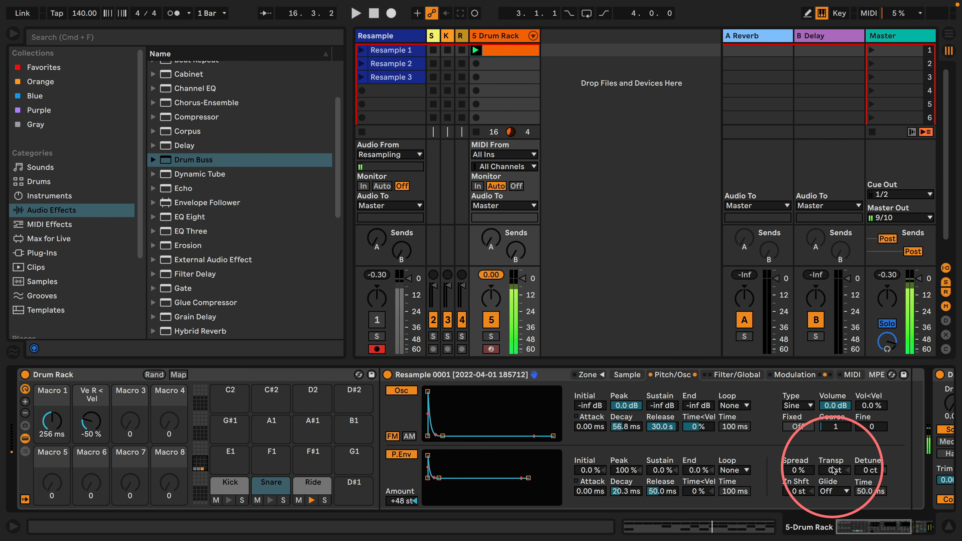
click(231, 484)
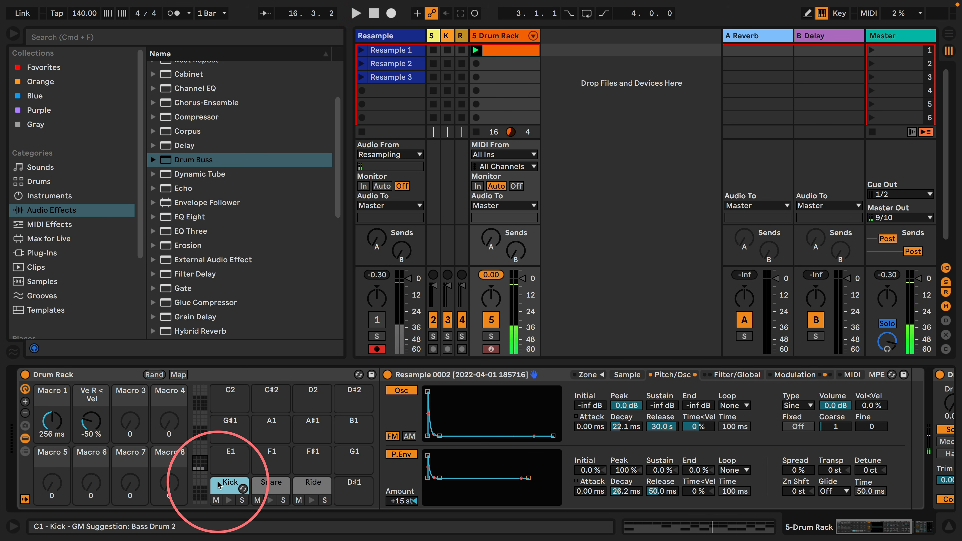
right_click(835, 470)
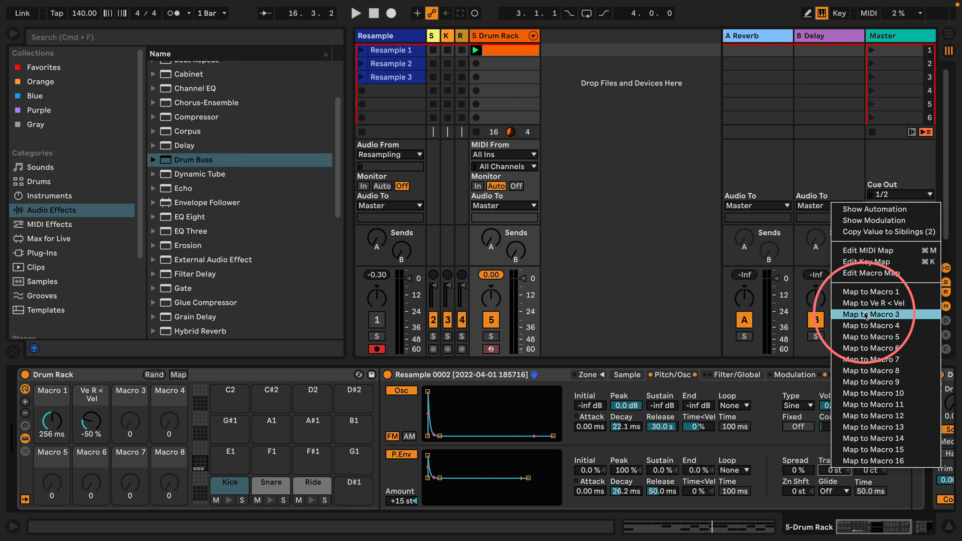
click(868, 338)
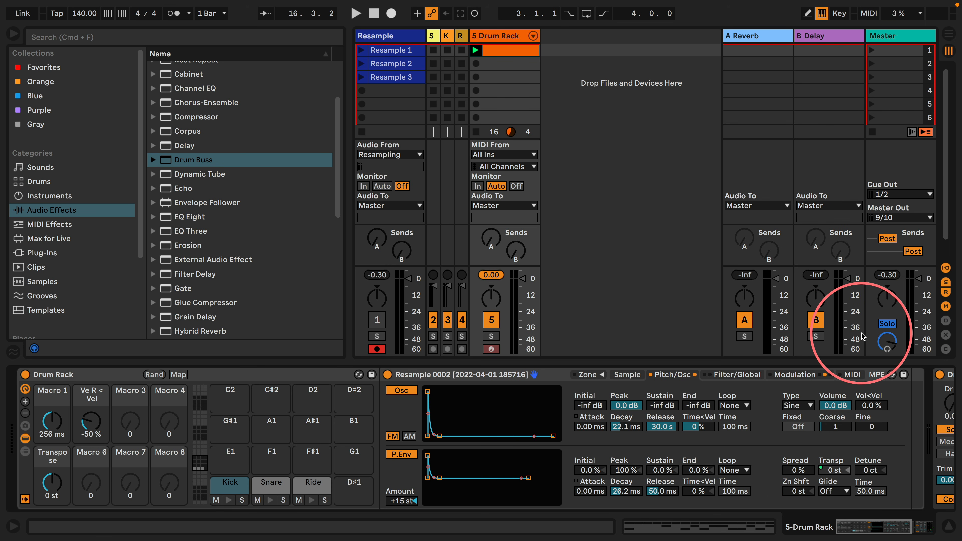
Map the Snare Sampler's transpose to Macro 6 and the Ride Sampler's transpose to Macro 7.
click(263, 485)
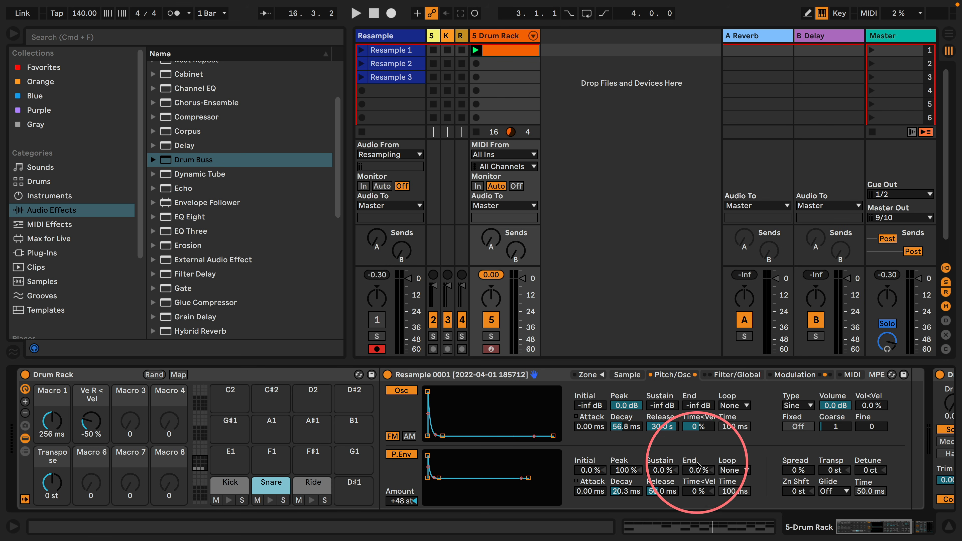
right_click(834, 470)
click(867, 349)
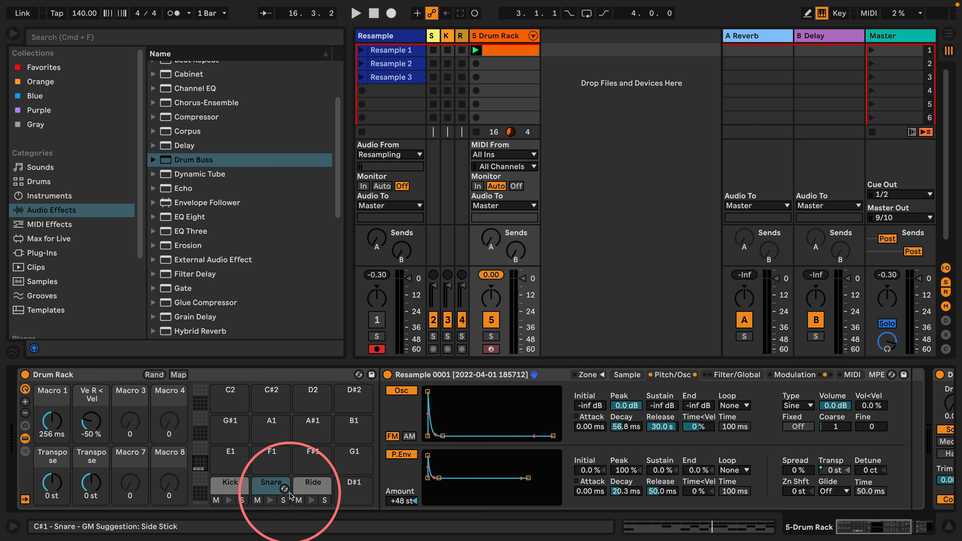
click(313, 485)
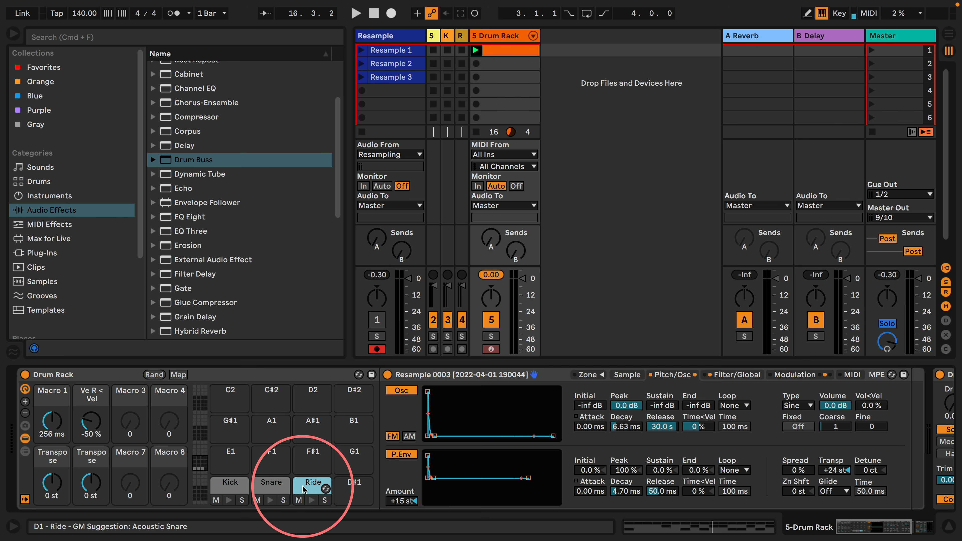
right_click(836, 471)
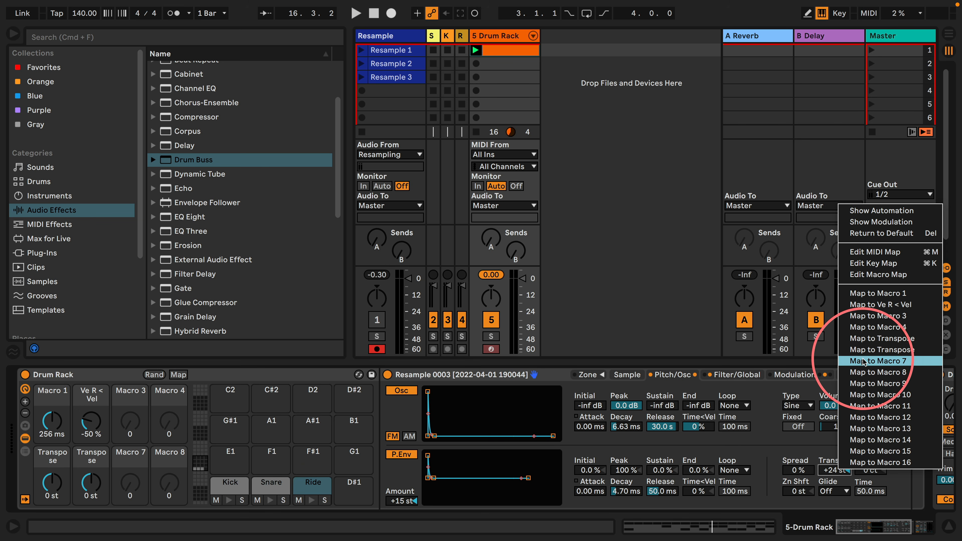
click(878, 361)
Rename the mapped macros Kick Pitch, Snare Pitch, Ride Pitch, Decay and Decay Mod.
click(55, 461)
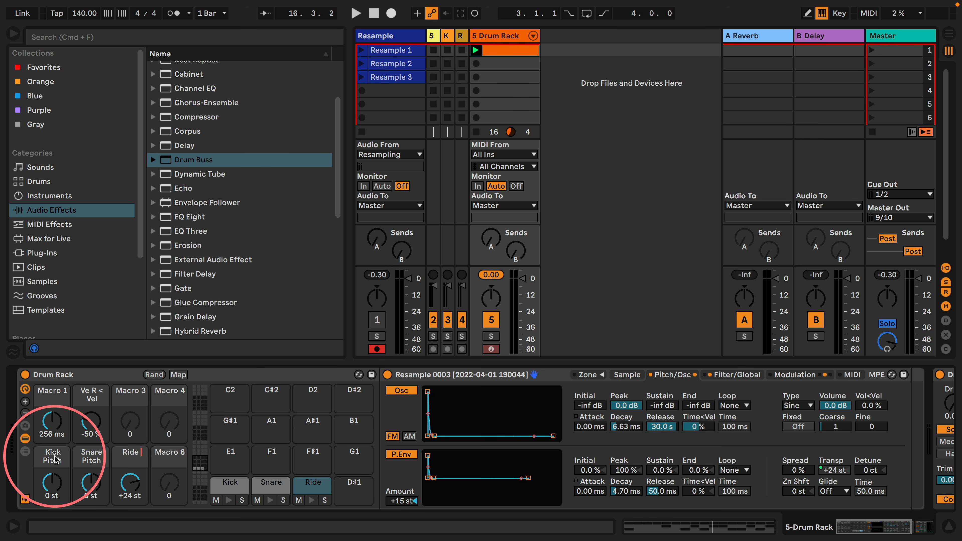
click(47, 395)
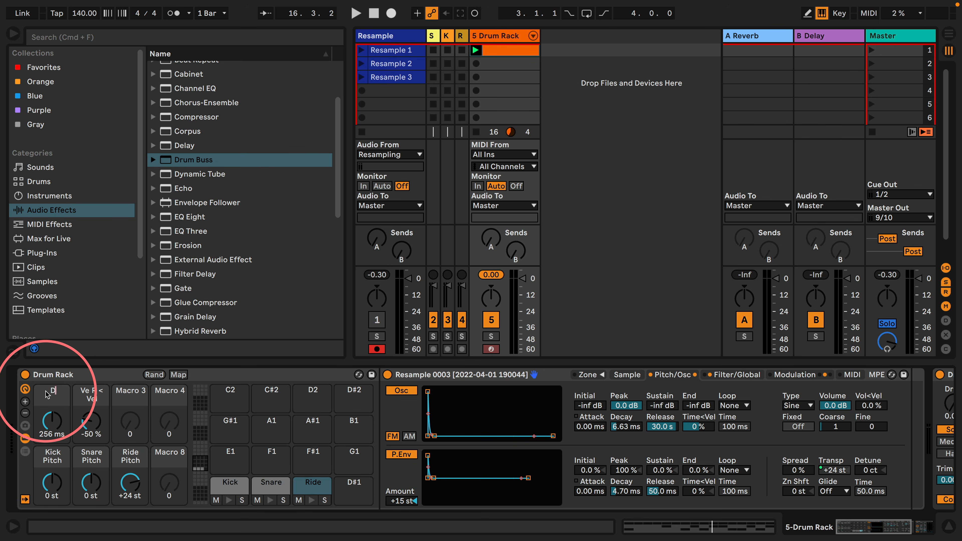
click(98, 397)
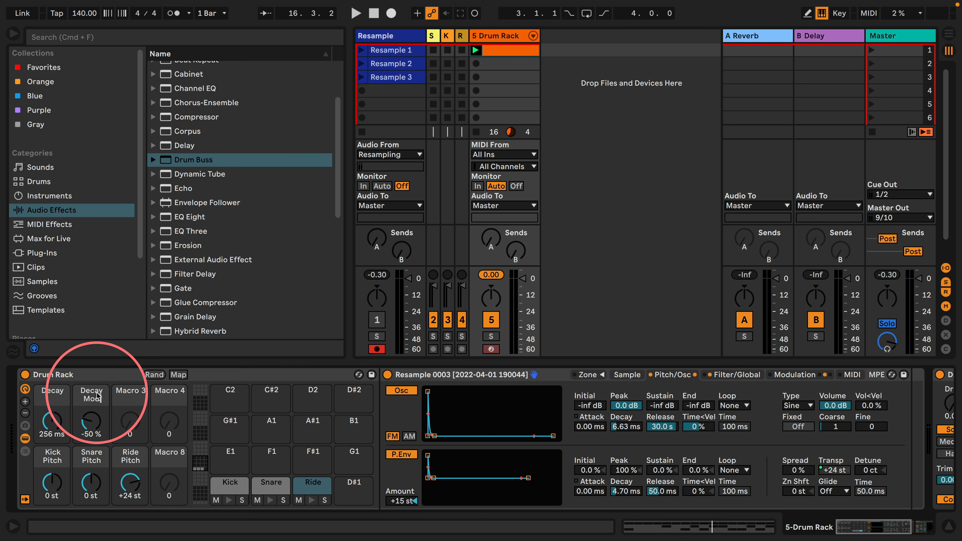
During playback, set the Kick Pitch macro to -12 st, Snare Pitch to +12 st and Decay to 197 ms.
key(space)
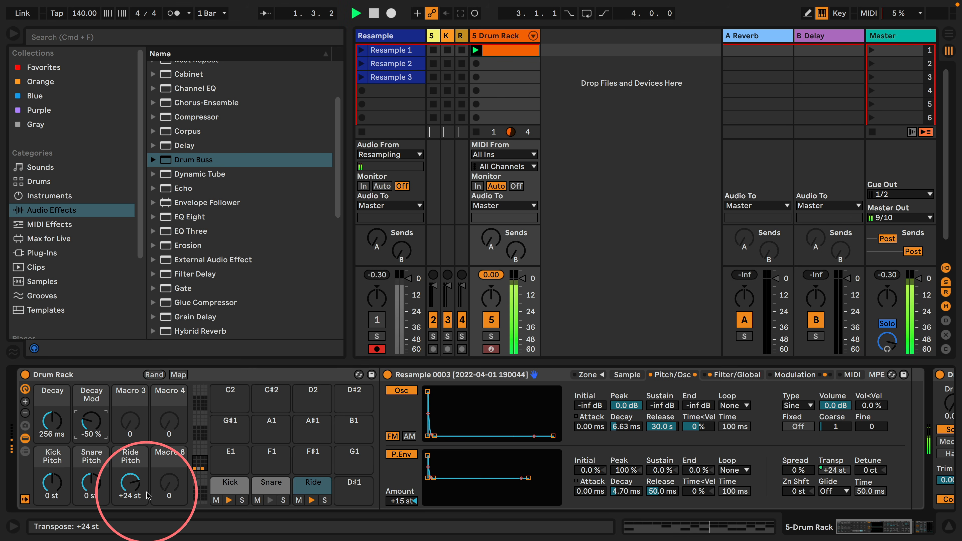
drag(52, 483, 51, 468)
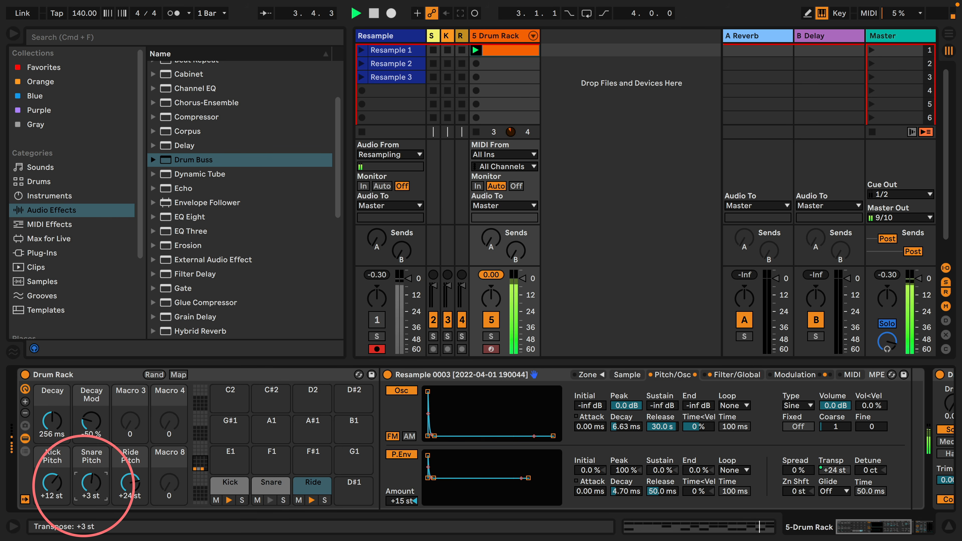
drag(84, 493, 49, 481)
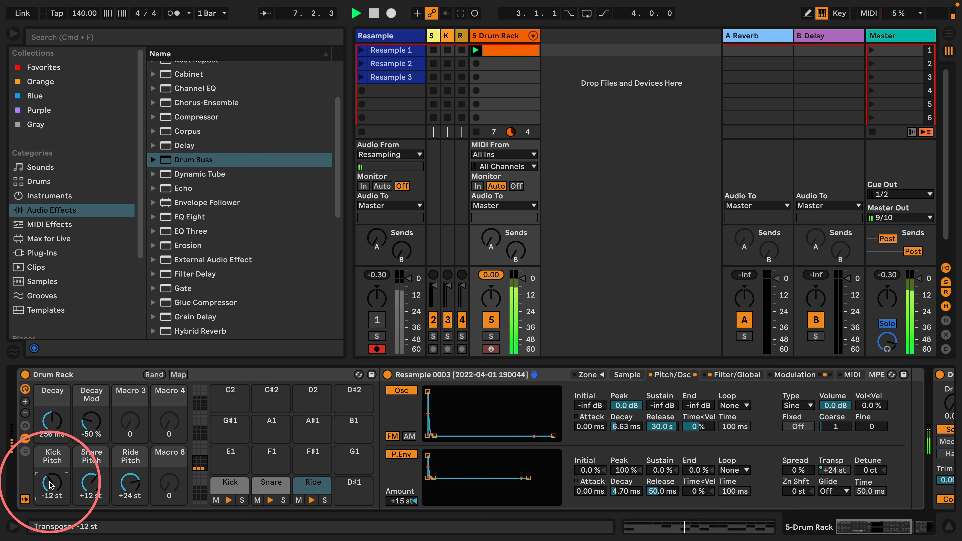
mouse_move(52, 421)
mouse_down()
mouse_move(52, 402)
mouse_move(52, 421)
mouse_up()
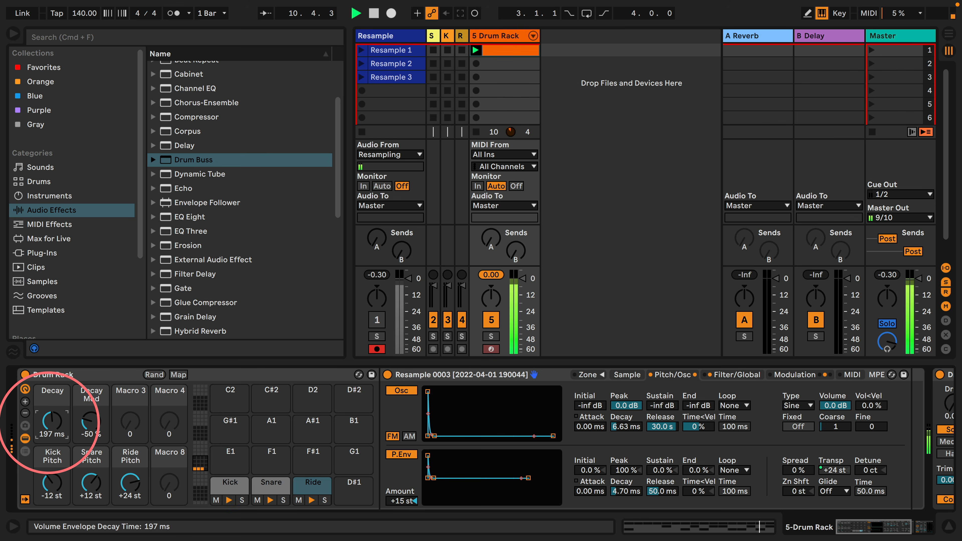
During playback, set the Ride Pitch macro to +48 st, Decay to 394 ms and Decay Mod to -100 %, finishing with playback stopped.
drag(128, 493, 125, 476)
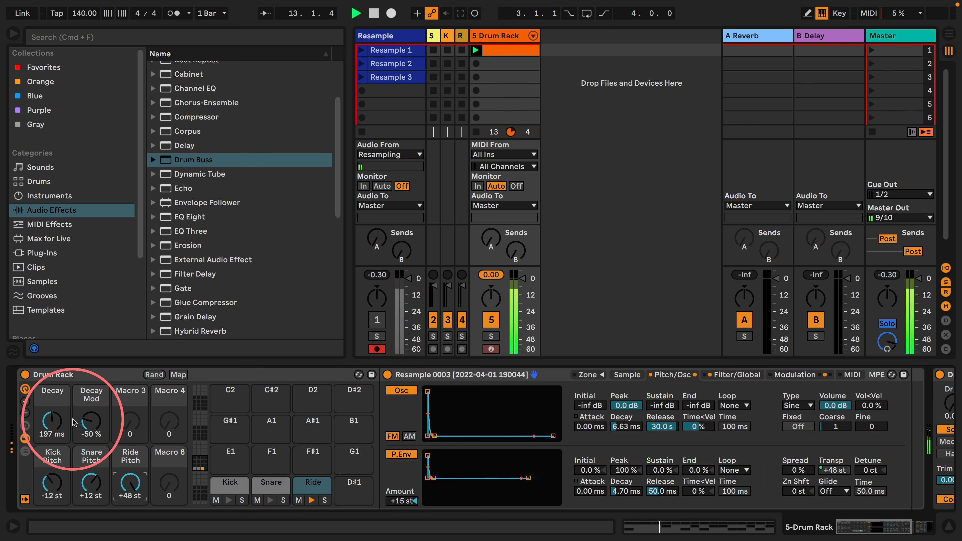
drag(74, 422, 99, 420)
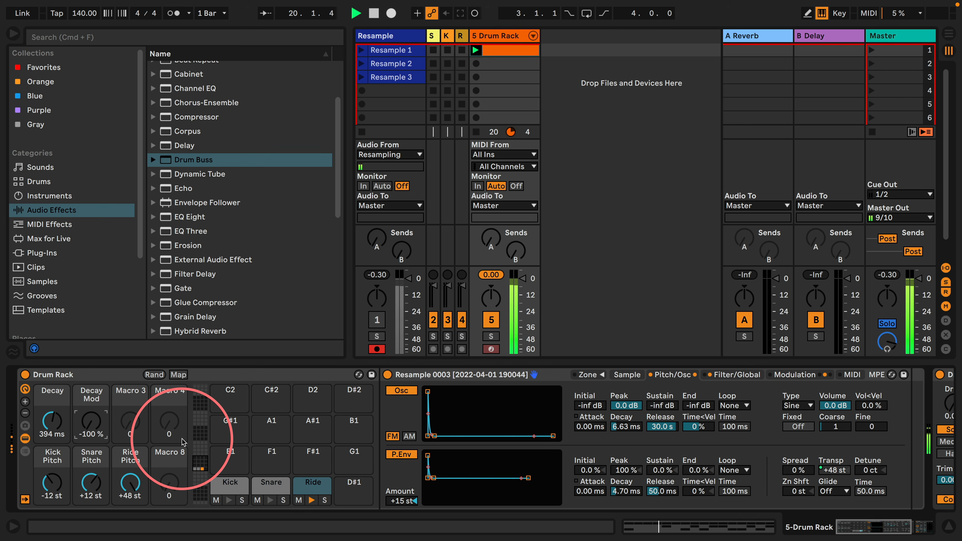
scroll(243, 421, right, 10)
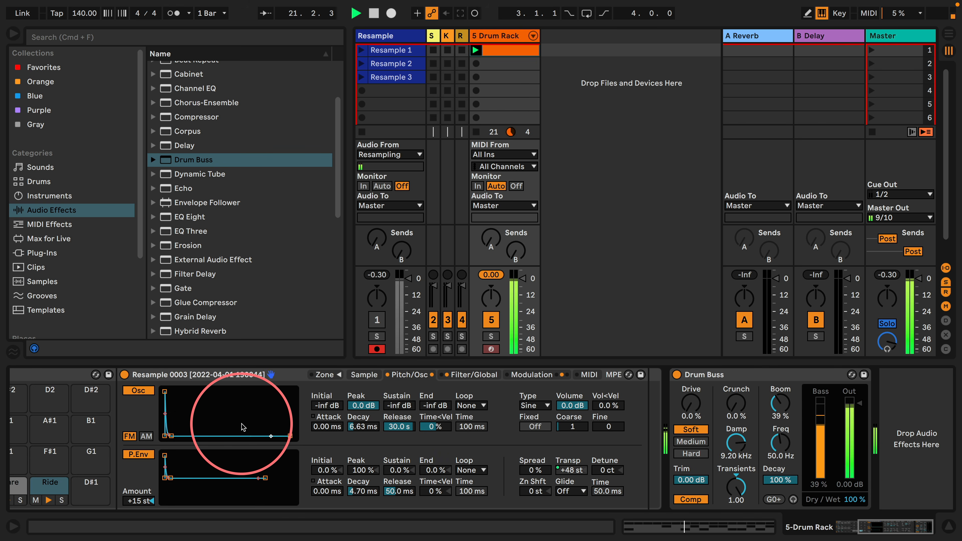
key(space)
Insert a Beat Repeat effect between the Drum Rack and Drum Buss.
scroll(194, 222, up, 5)
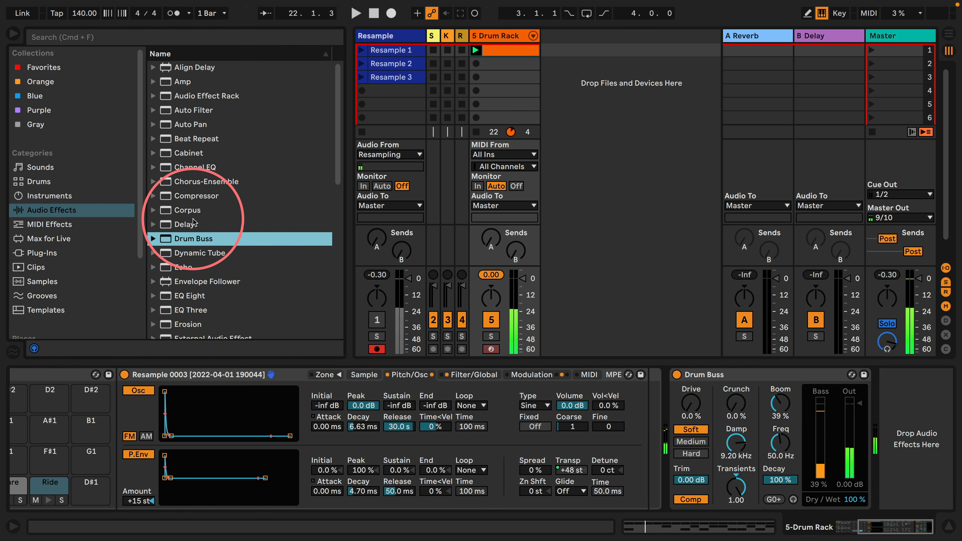
drag(193, 138, 678, 404)
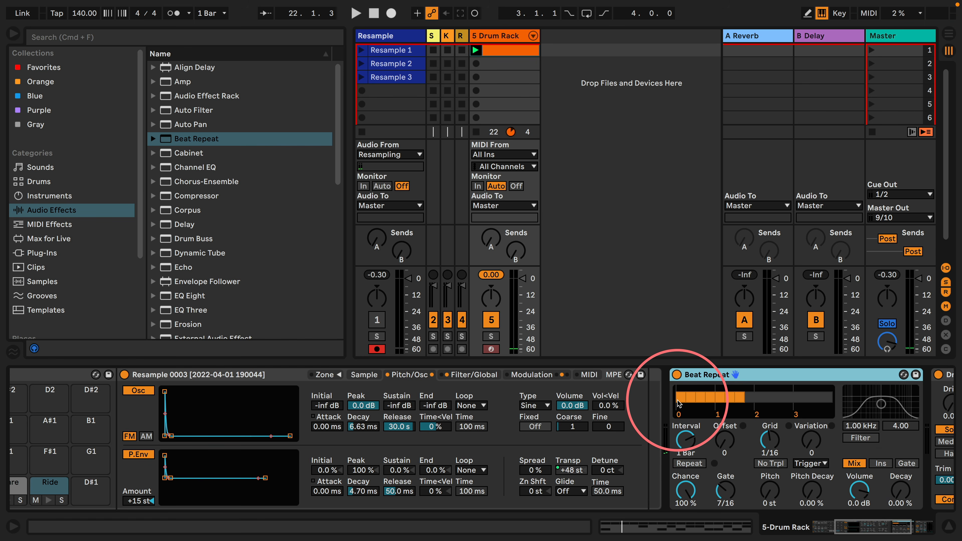
drag(864, 525, 889, 527)
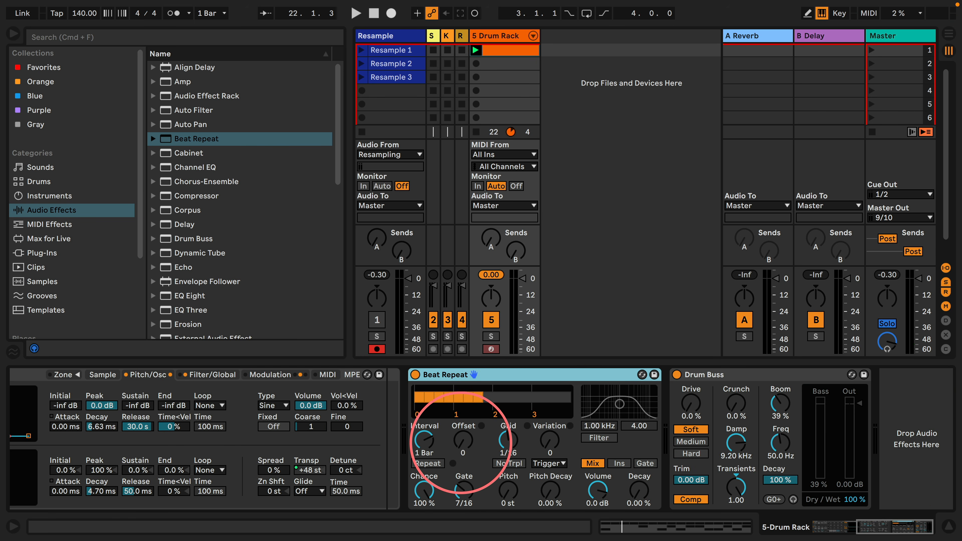
Set the Beat Repeat's Offset to 4/16, Grid to 1/3, Gate to 8/16 and Chance to 15 %.
drag(463, 442, 462, 447)
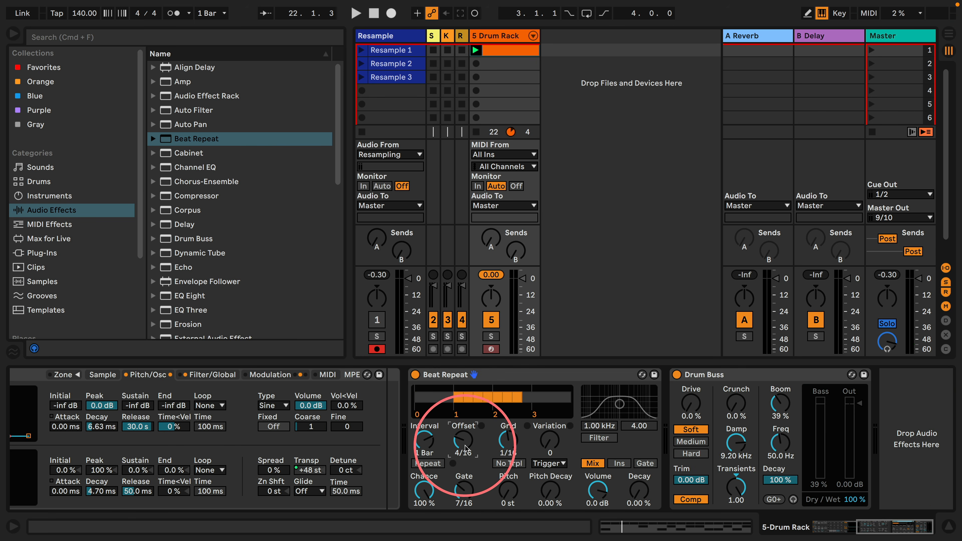
drag(511, 454, 511, 436)
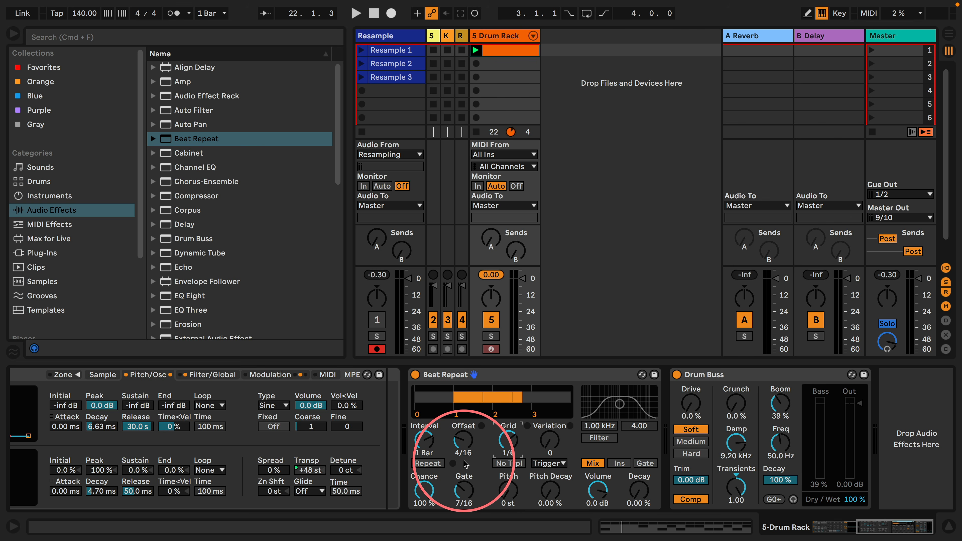
click(464, 491)
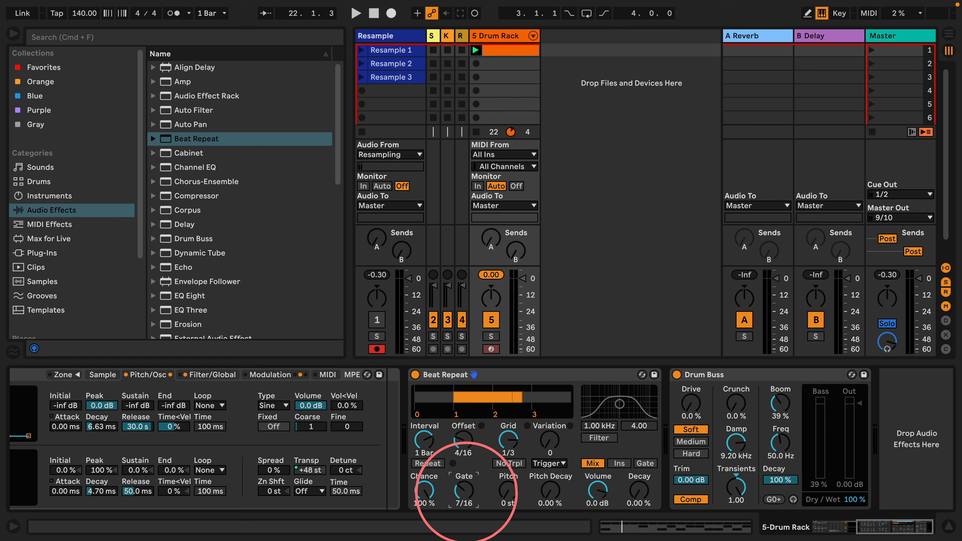
click(424, 491)
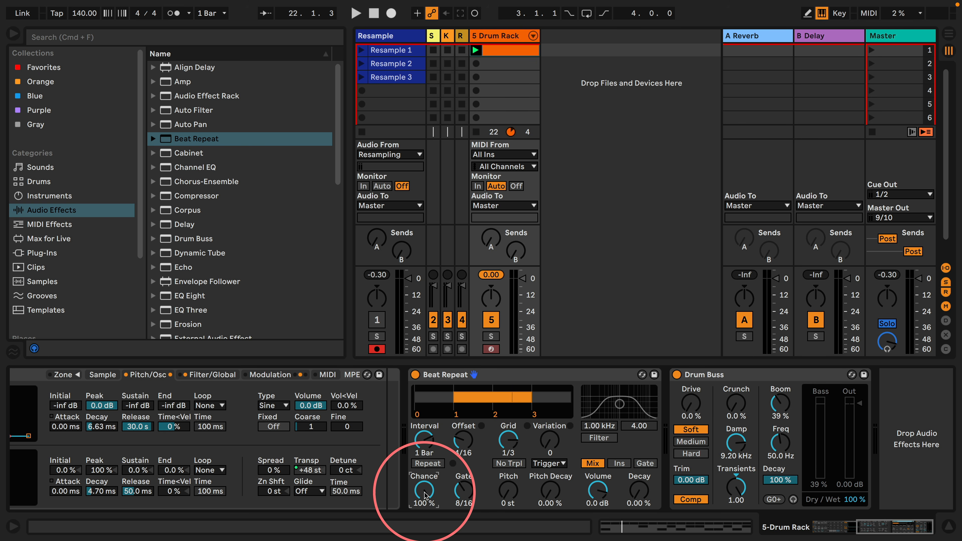
drag(425, 495, 426, 523)
Duplicate the Beat Repeat, set the copy's Offset to 12/16, Gate to 4/16 and Grid to 1/6, and play the beat.
click(473, 375)
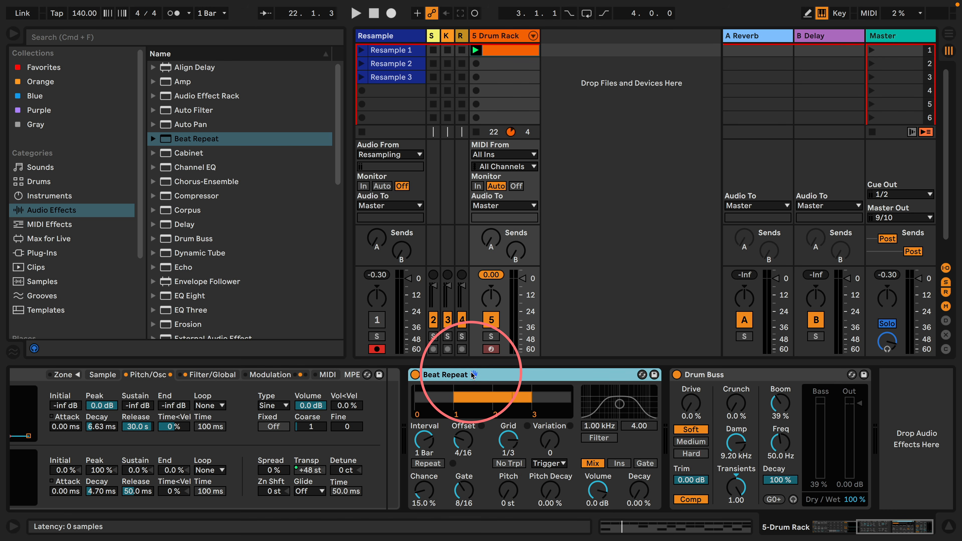
key(super+d)
drag(721, 446, 721, 440)
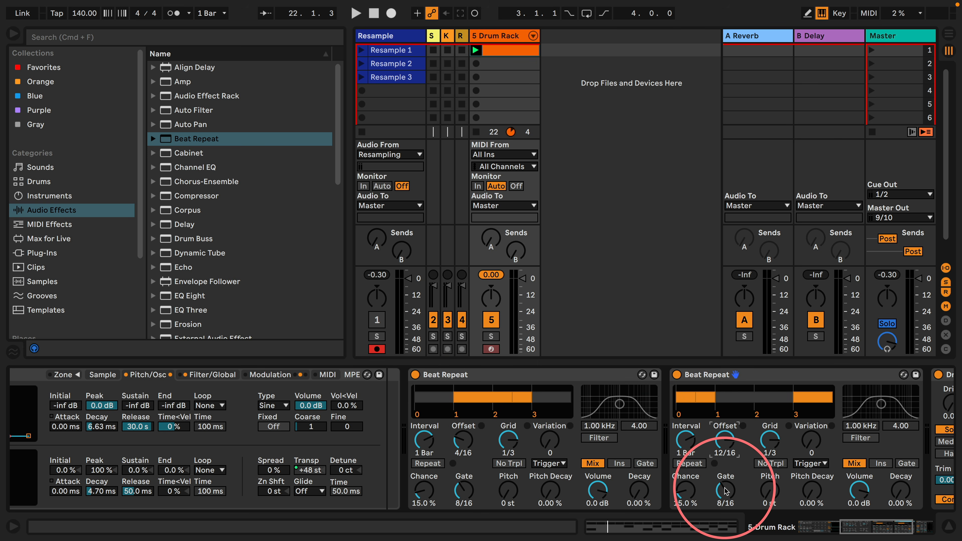
drag(725, 490, 724, 492)
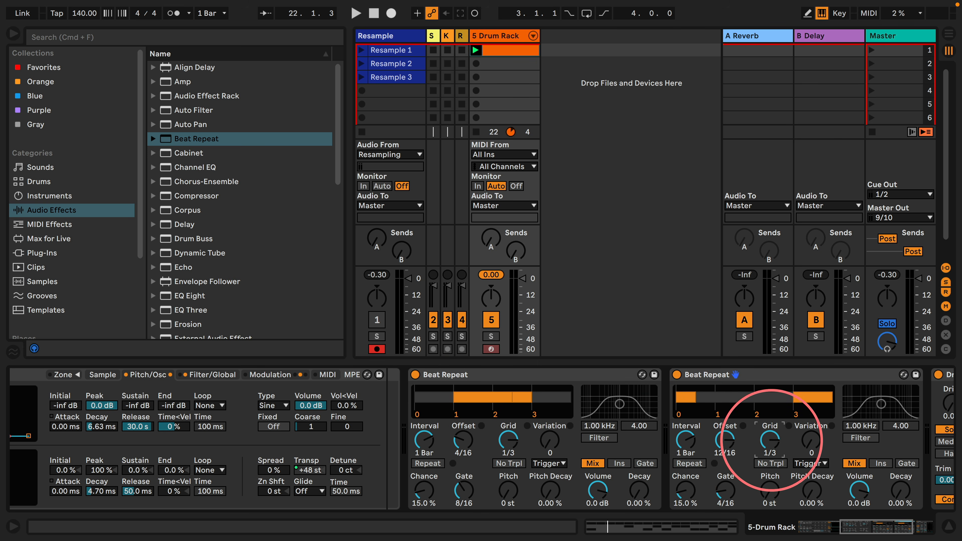
drag(770, 442, 769, 452)
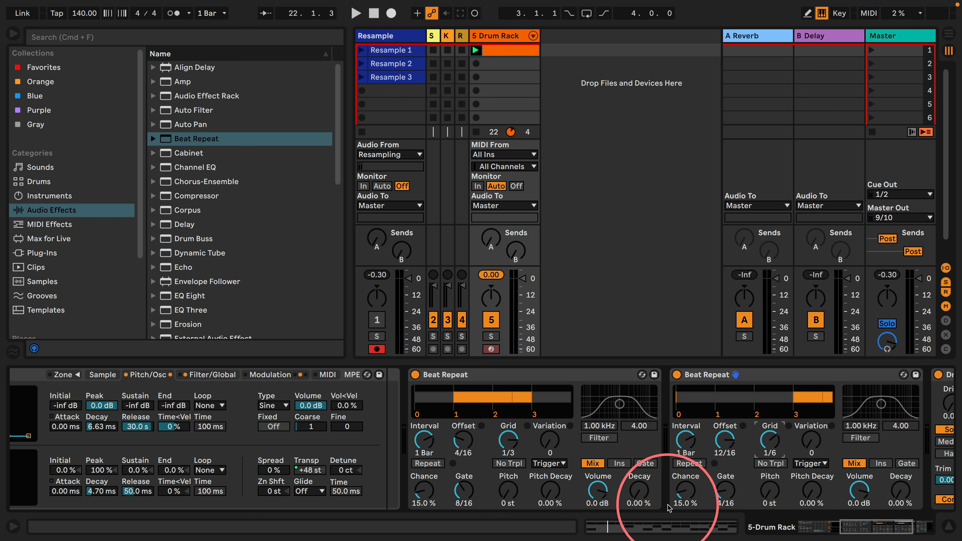
key(space)
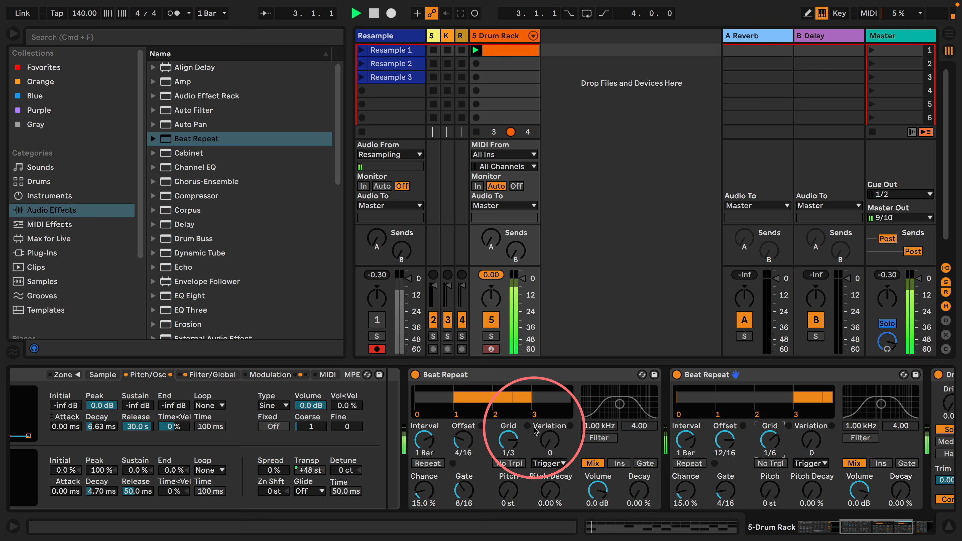
Duplicate the second Beat Repeat, set the new copy's Grid to 1/16 and adjust its Decay.
click(758, 375)
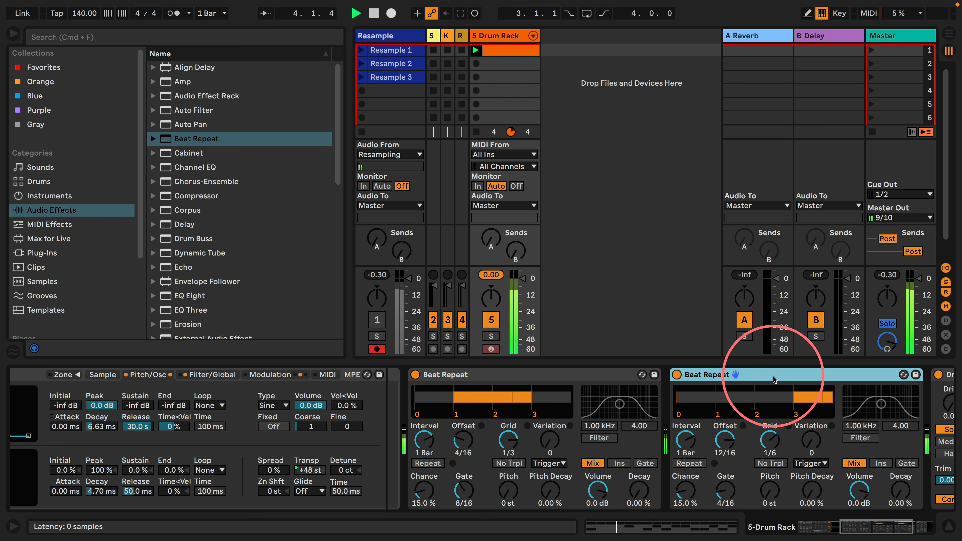
key(super+d)
drag(794, 440, 794, 420)
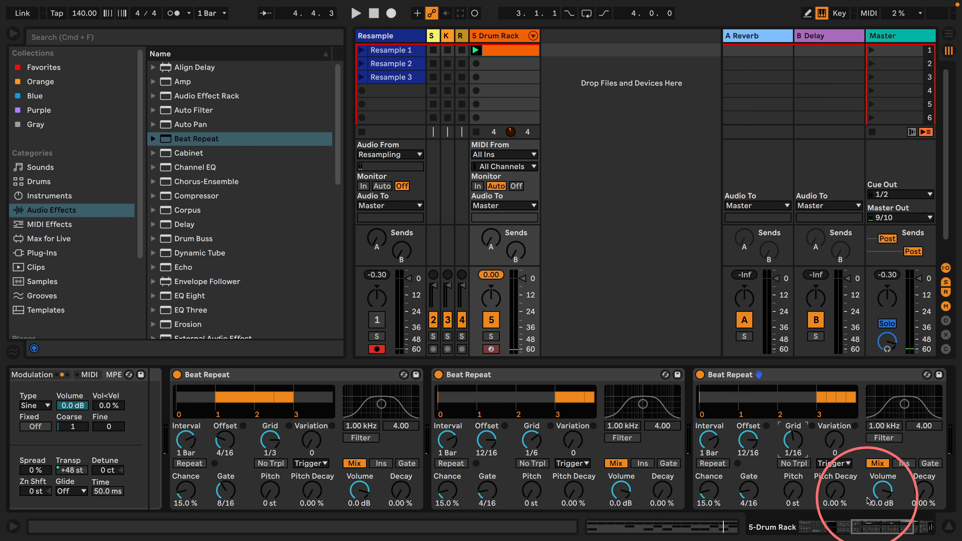
mouse_move(924, 493)
mouse_down()
mouse_move(924, 470)
mouse_move(919, 494)
mouse_up()
During playback, try the Decay Mod macro at -32 % and the Decay macro at 332 ms, 60 s and 430 ms.
key(space)
scroll(533, 441, left, 4)
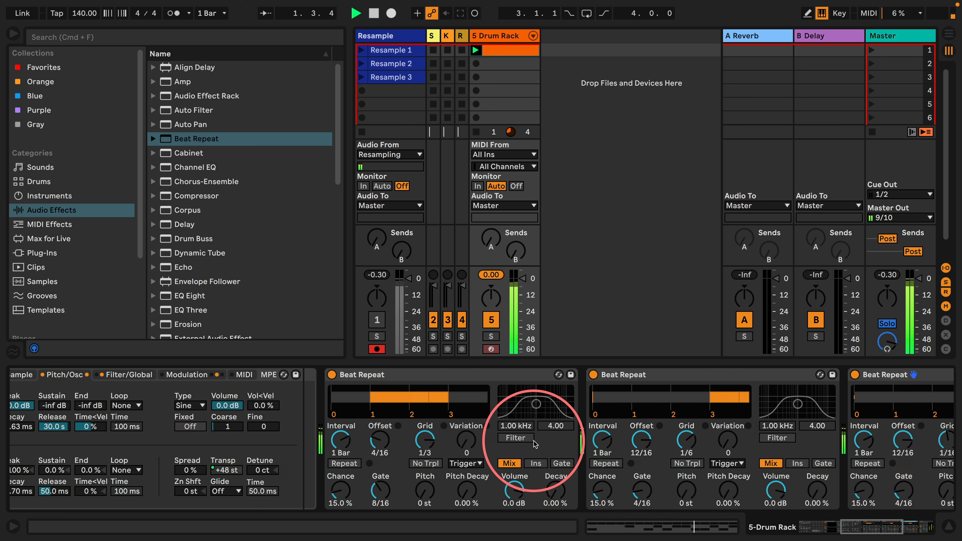
scroll(534, 444, left, 10)
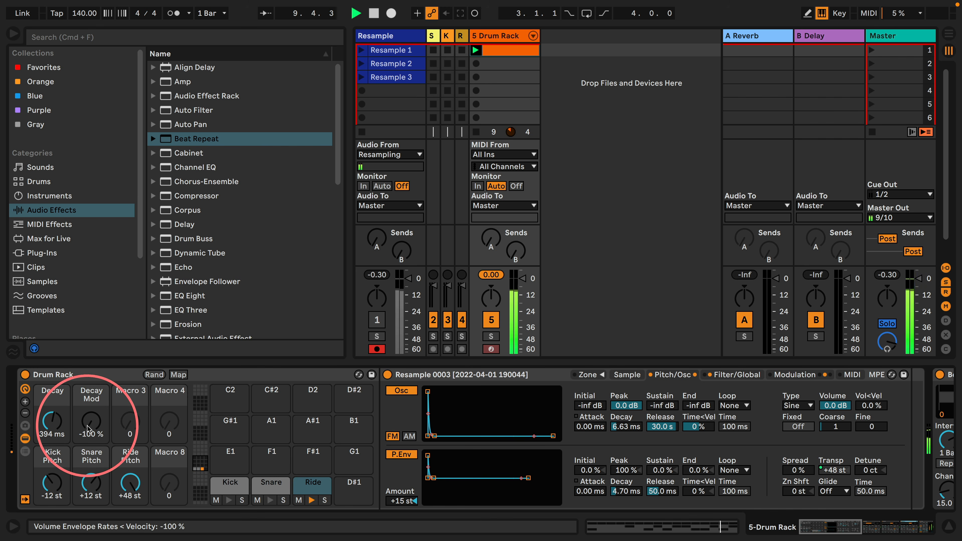
drag(91, 420, 91, 397)
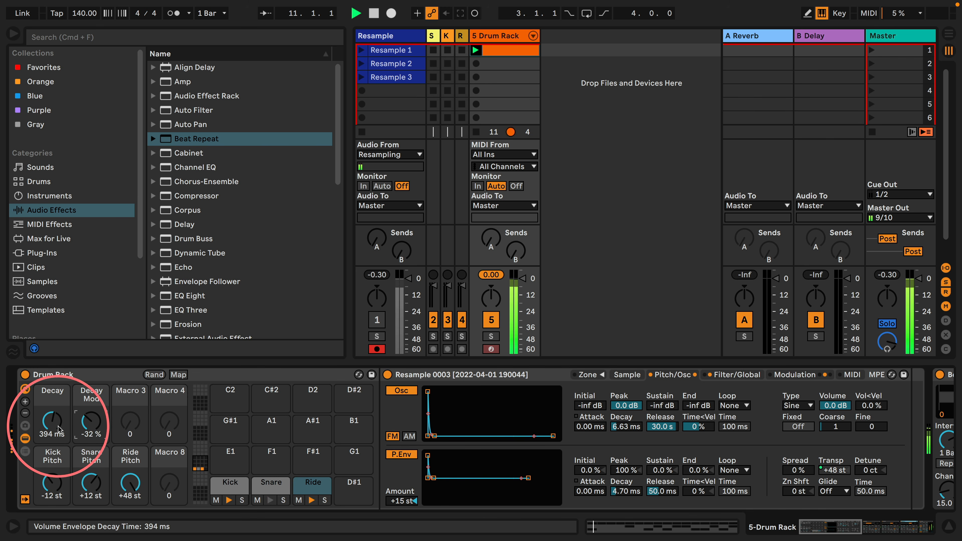
mouse_move(58, 427)
mouse_down()
mouse_move(58, 442)
mouse_move(51, 422)
mouse_up()
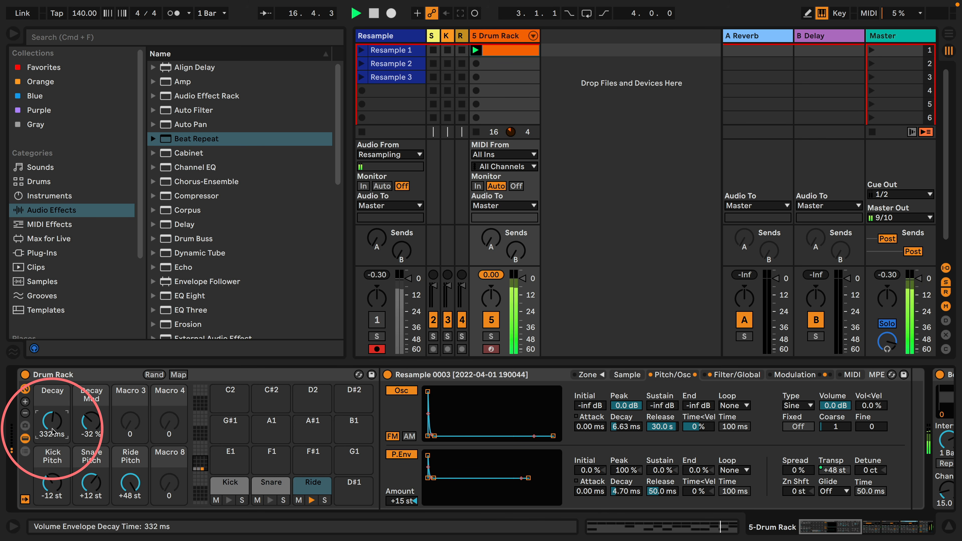
drag(52, 429, 52, 398)
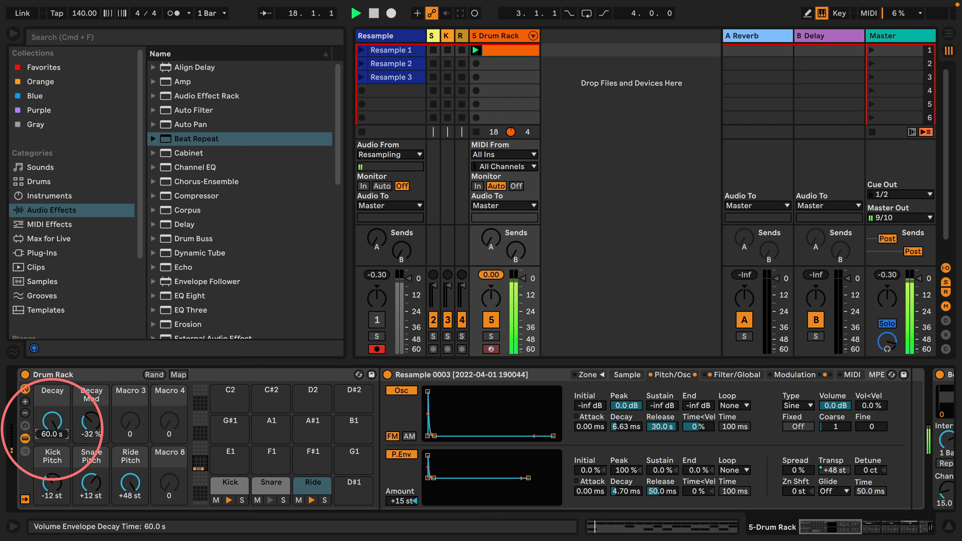
drag(52, 429, 53, 455)
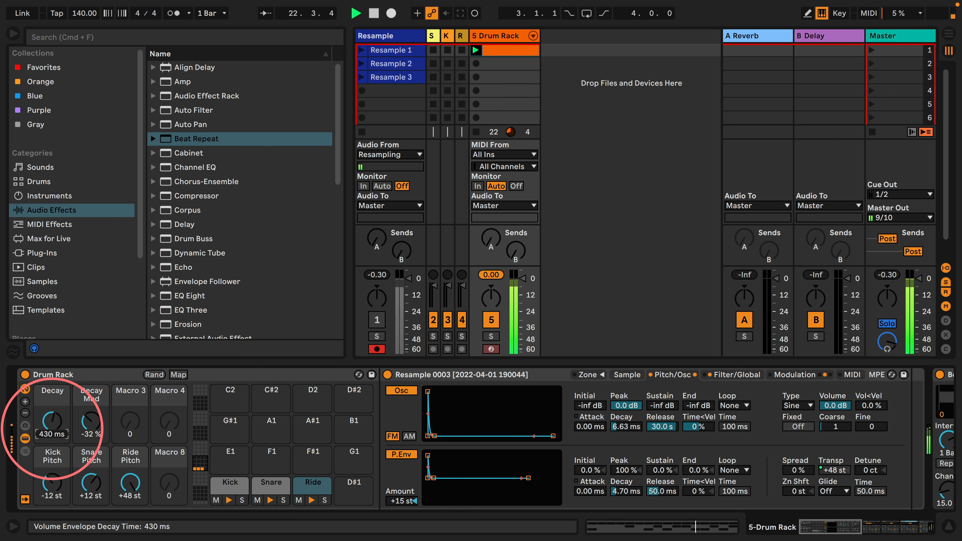
Set the Kick Pitch and Snare Pitch macros to 0 st, Decay Mod to -22 % and Decay to 558 ms, and stop playback.
drag(101, 485, 102, 482)
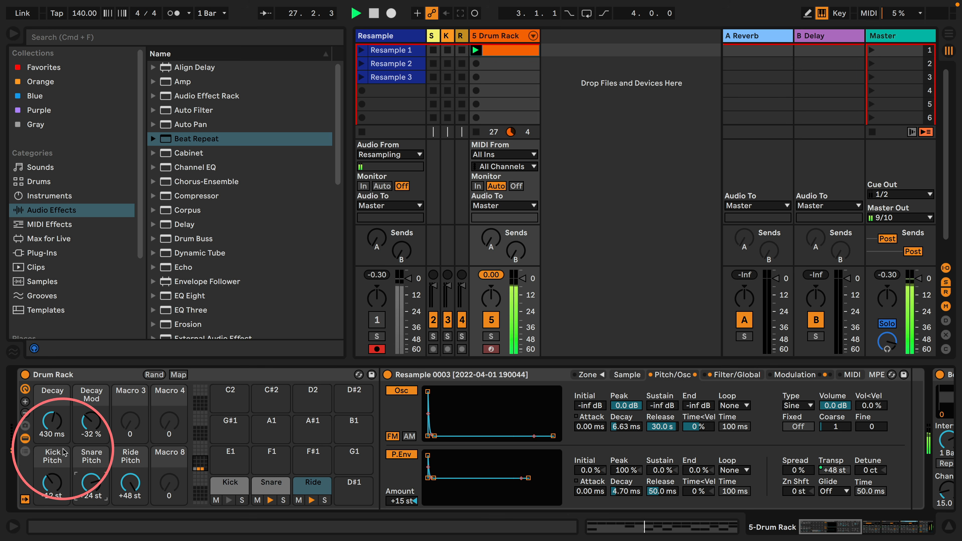
drag(91, 421, 51, 431)
drag(54, 484, 91, 491)
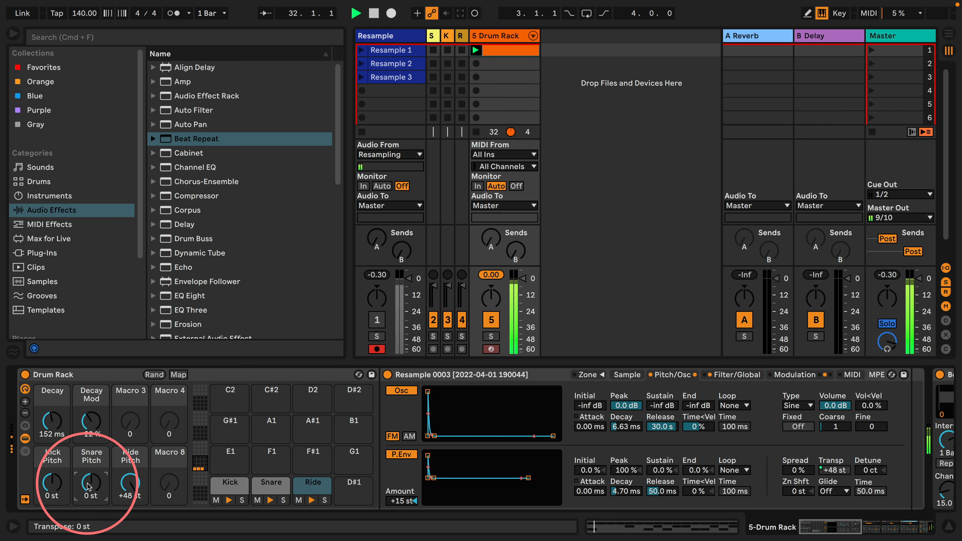
drag(51, 426, 50, 412)
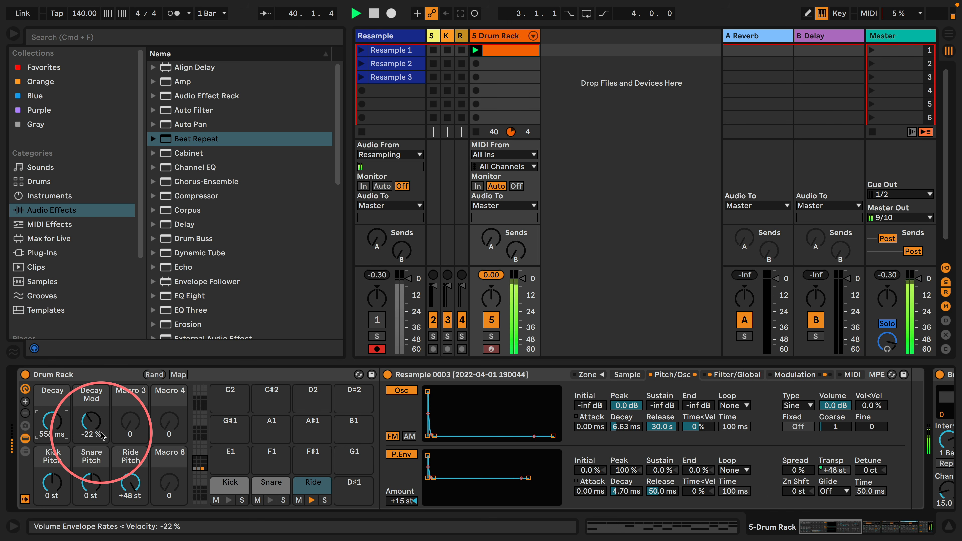
key(space)
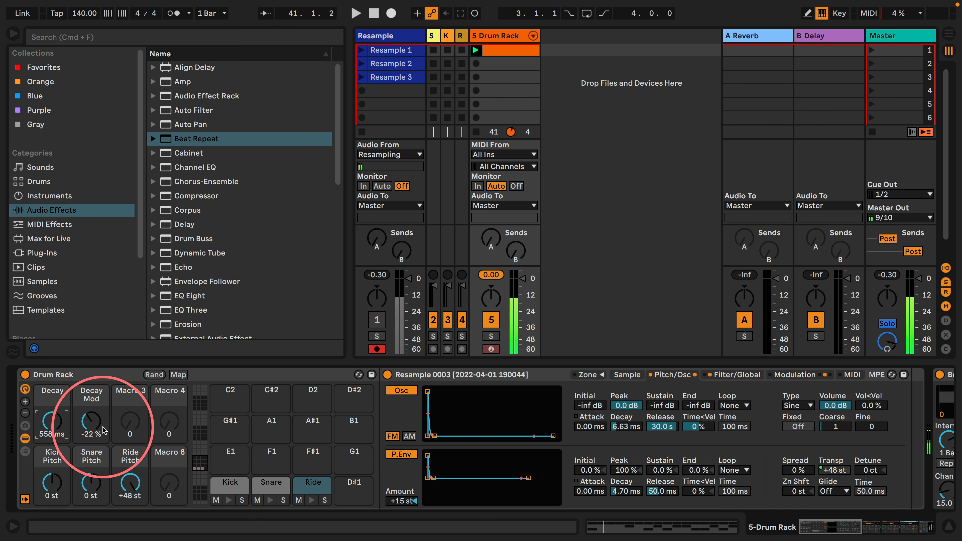